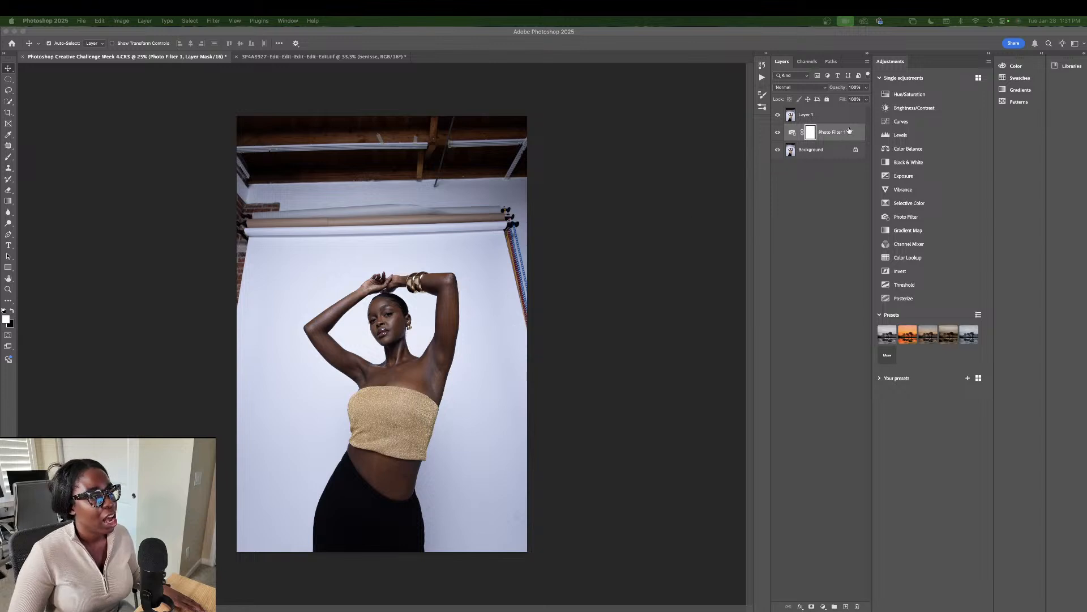
# Step: Delete the Photo Filter 1 adjustment layer and close its Properties panel
pyautogui.click(848, 132)
pyautogui.press('BackSpace')
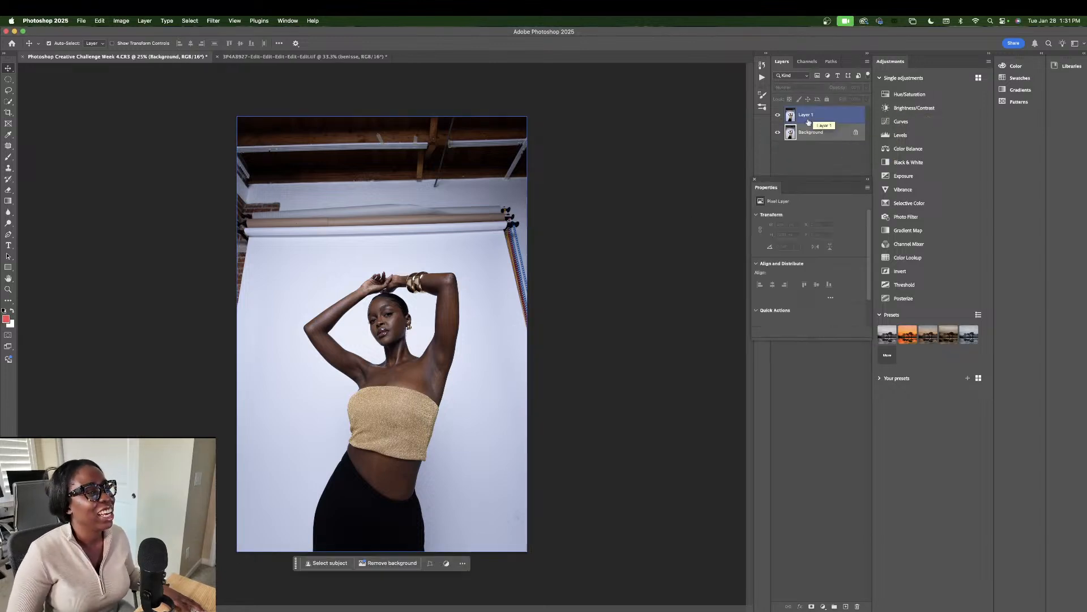
pyautogui.click(756, 180)
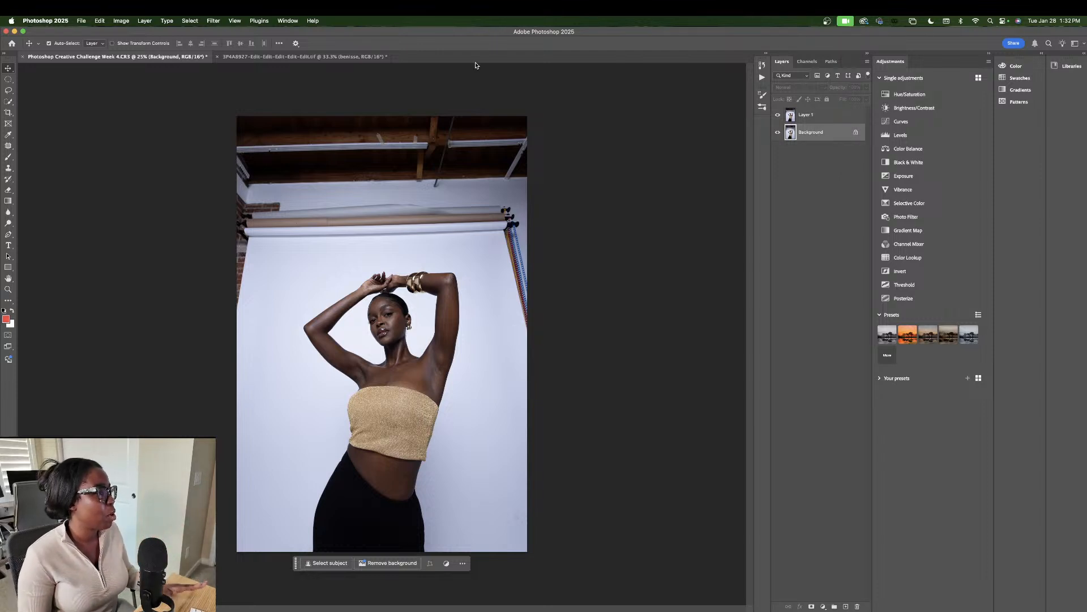
# Step: Test deleting and duplicating Layer 1, undoing both so Layer 1 stays above Background
pyautogui.click(822, 120)
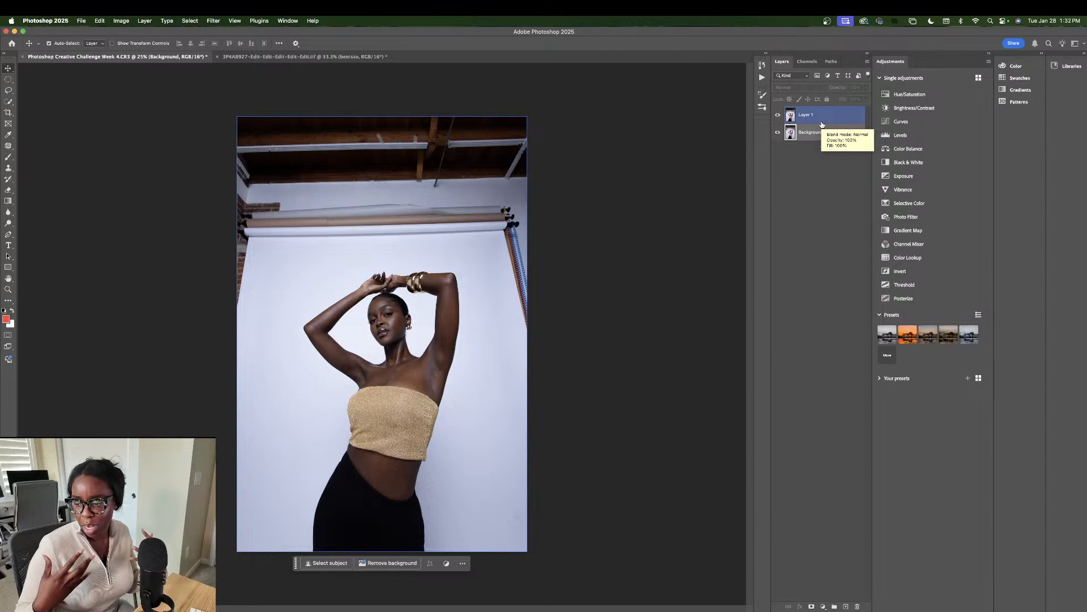
pyautogui.click(828, 130)
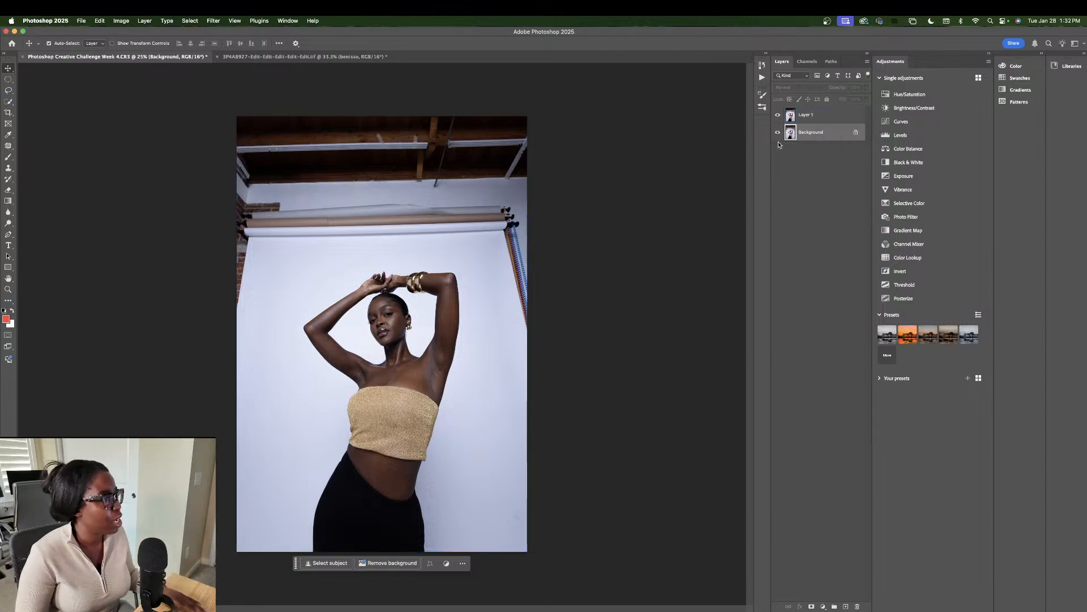
pyautogui.click(828, 120)
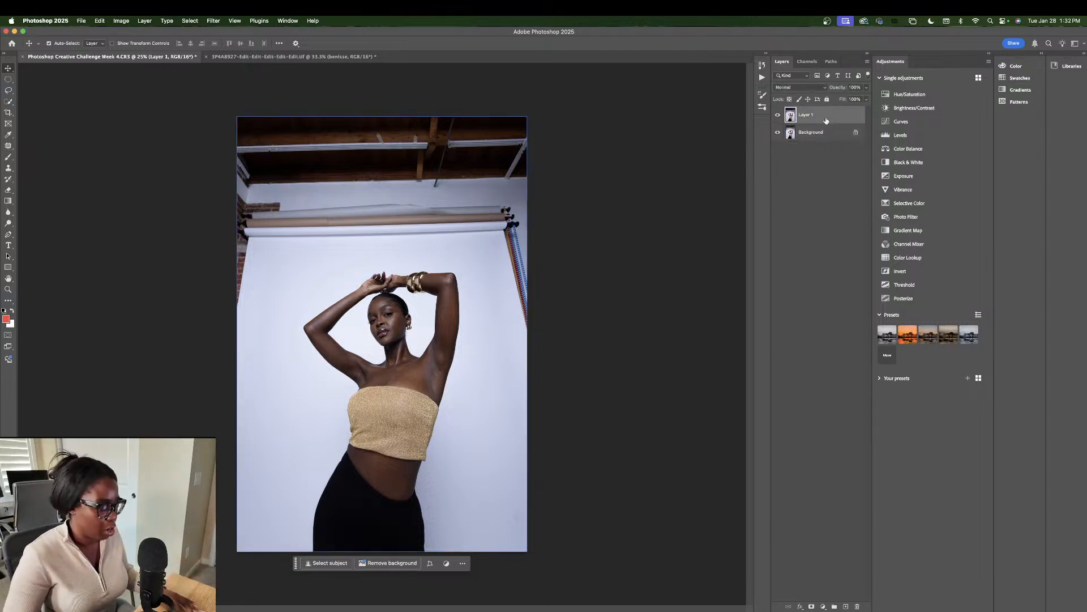
pyautogui.press('Delete')
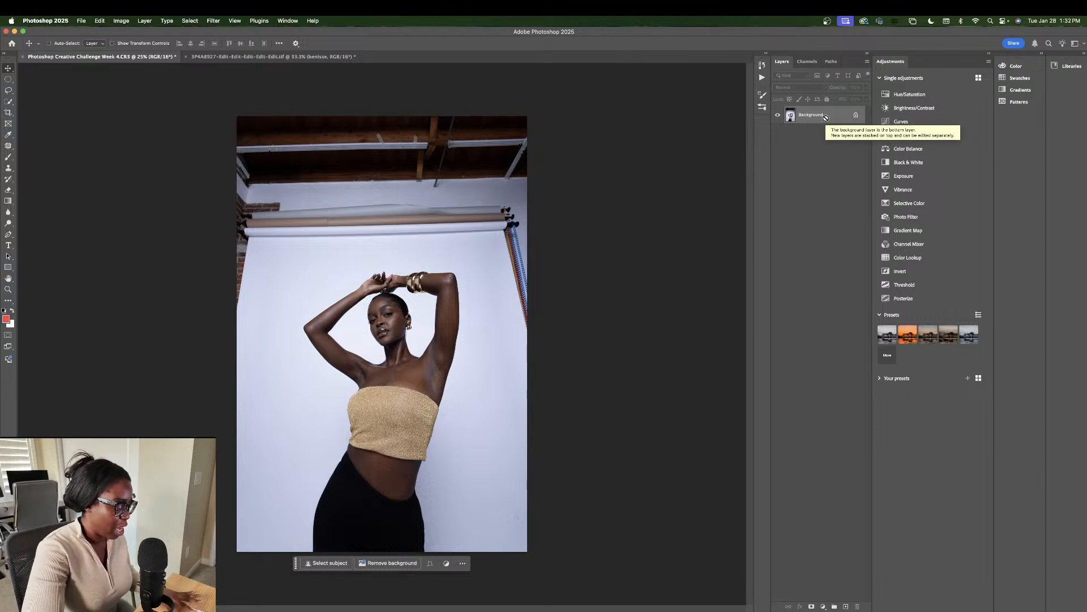
pyautogui.press('super+z')
pyautogui.moveTo(826, 116); pyautogui.dragTo(849, 606)
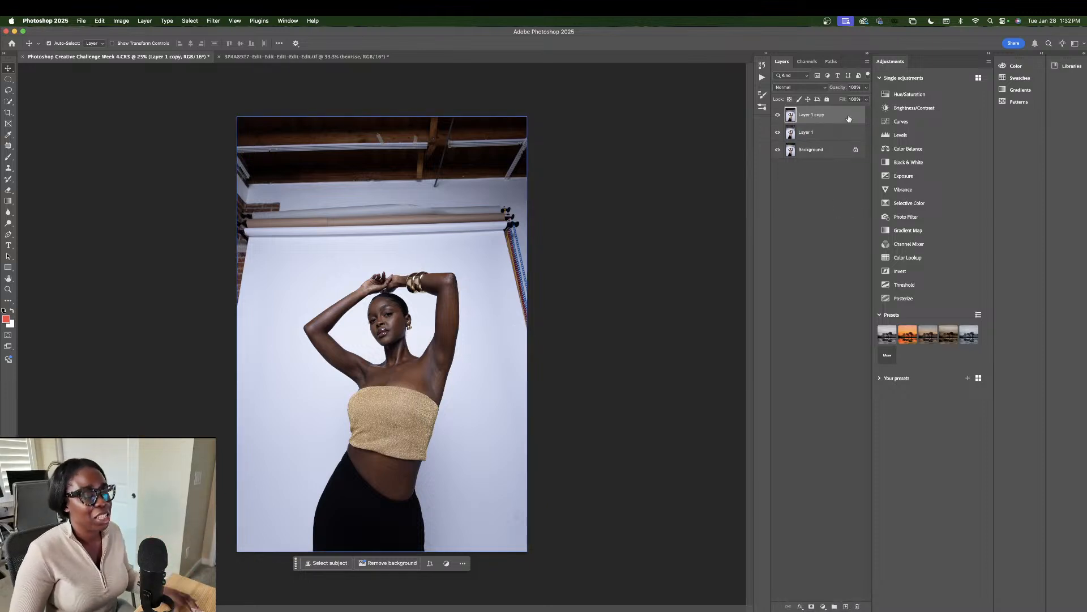
pyautogui.press('super+z')
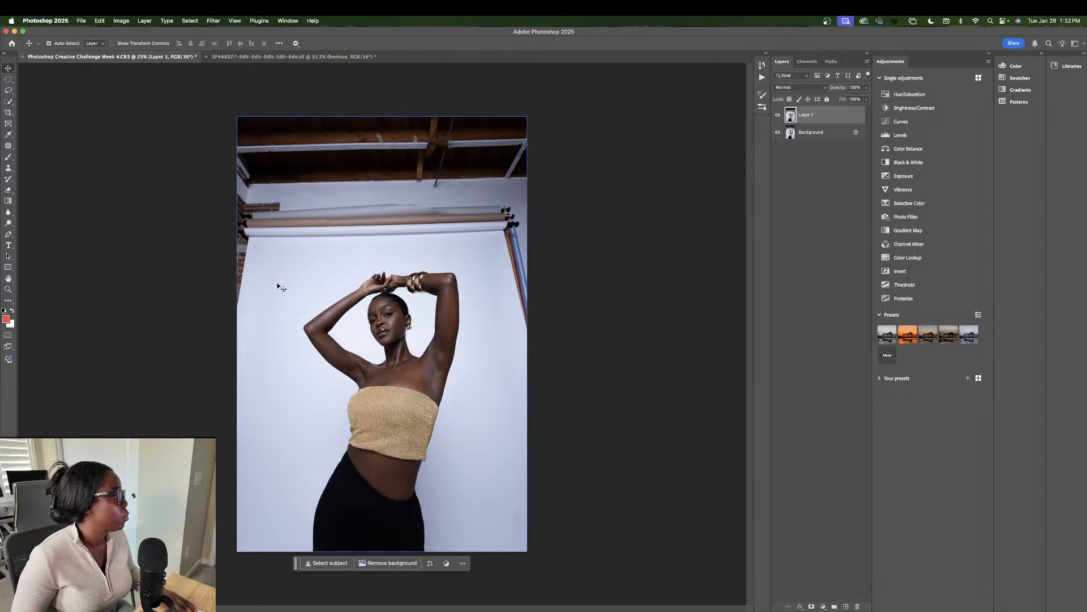
# Step: Lasso the ceiling rafters and backdrop rolls above the model
pyautogui.click(9, 91)
pyautogui.moveTo(156, 218)
pyautogui.mouseDown()
pyautogui.moveTo(264, 338)
pyautogui.moveTo(305, 269)
pyautogui.moveTo(344, 254)
pyautogui.mouseUp()
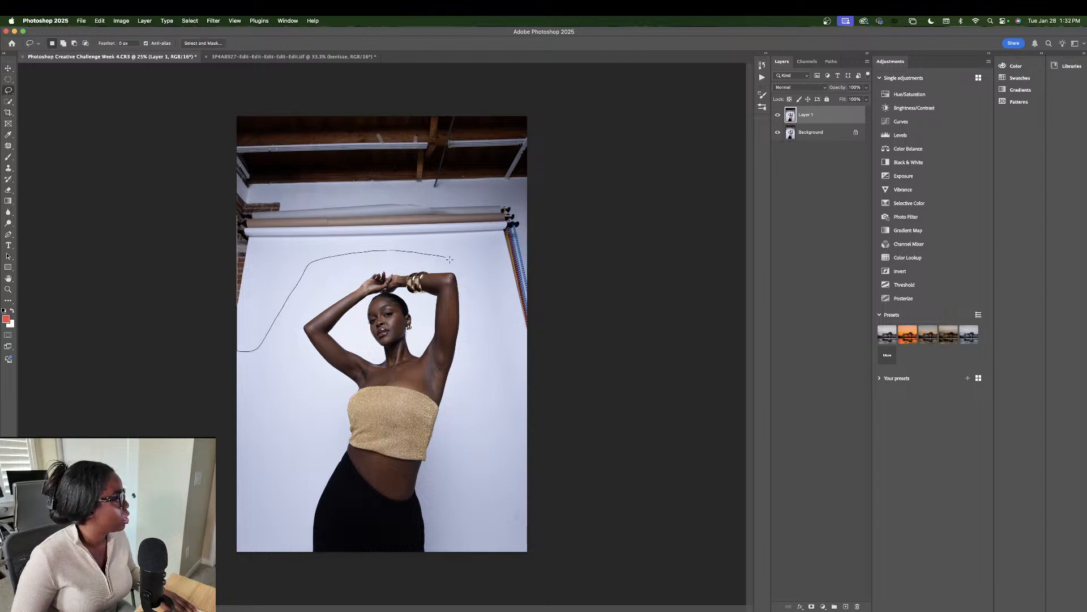
pyautogui.moveTo(466, 281)
pyautogui.mouseDown()
pyautogui.moveTo(548, 364)
pyautogui.moveTo(578, 280)
pyautogui.moveTo(574, 64)
pyautogui.moveTo(129, 76)
pyautogui.mouseUp()
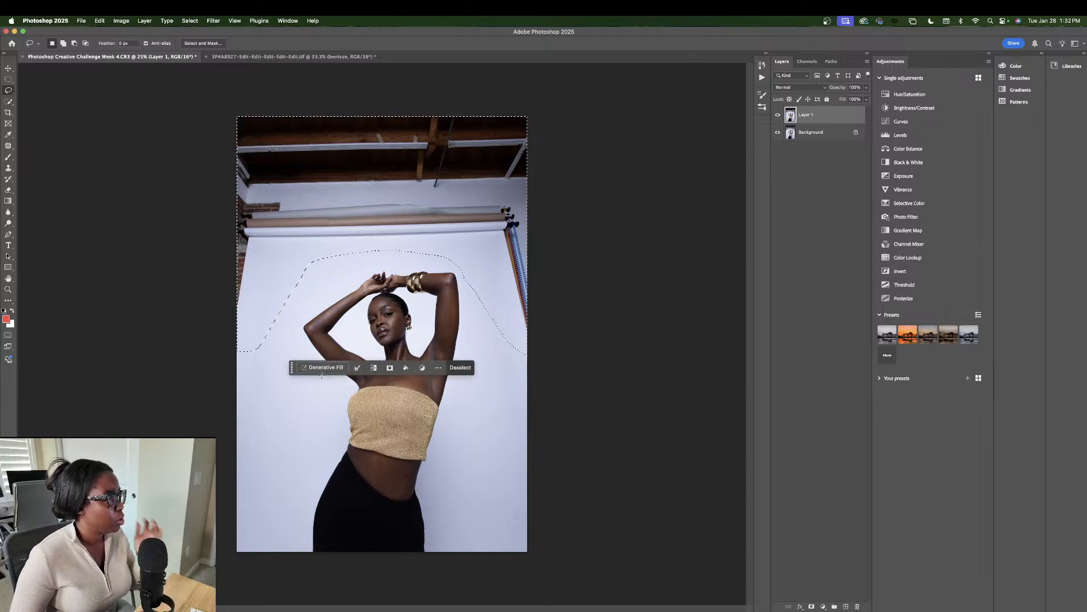
# Step: Generative Fill the selection with no prompt, cycle the variations, and keep variation 1 of 3
pyautogui.click(326, 368)
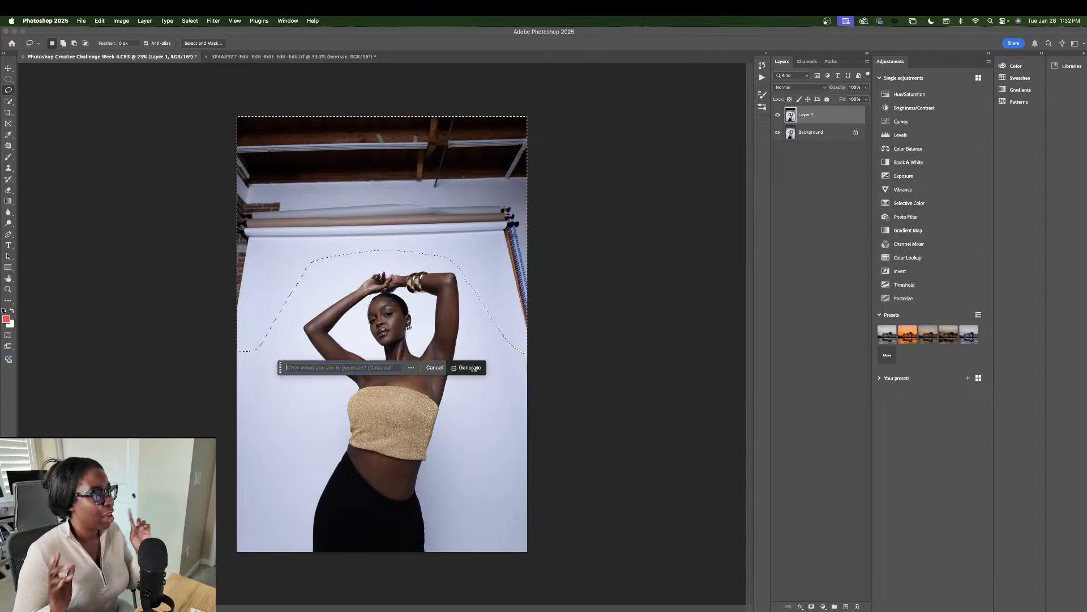
pyautogui.click(470, 368)
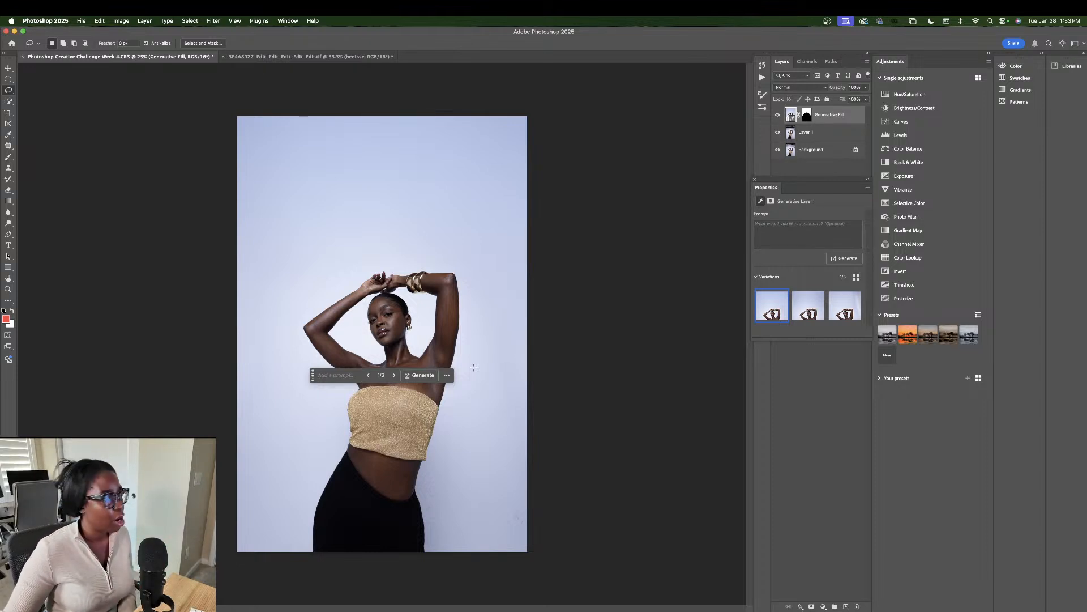
pyautogui.click(392, 377)
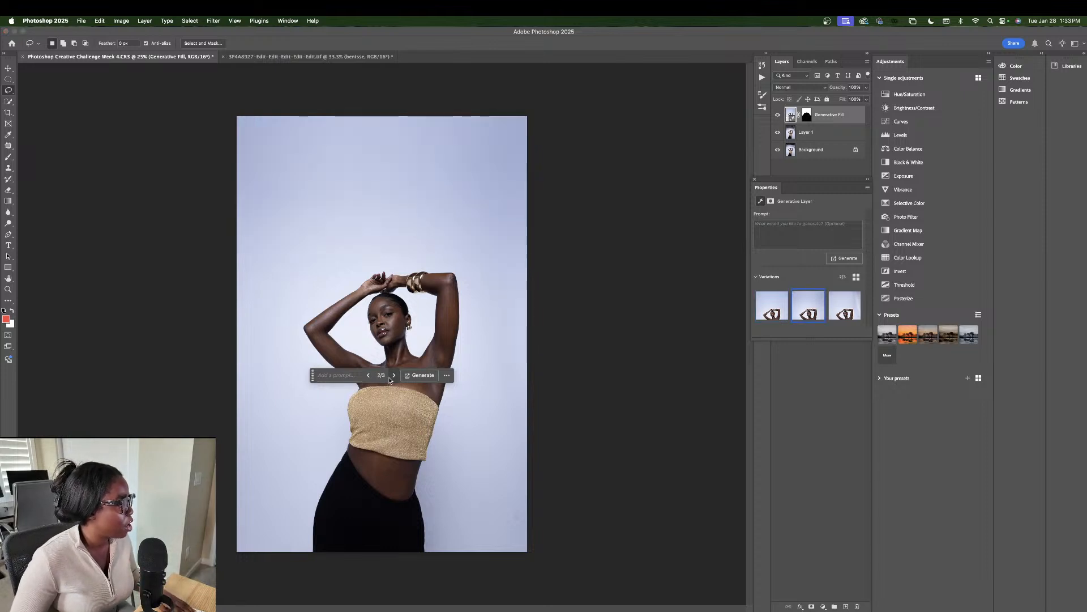
pyautogui.click(392, 377)
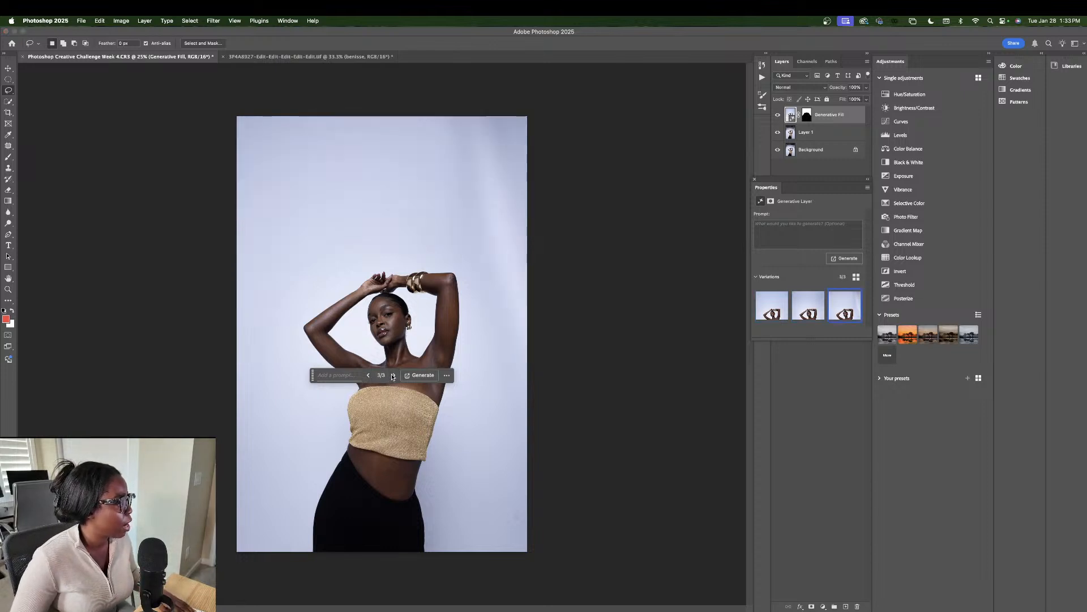
pyautogui.click(392, 377)
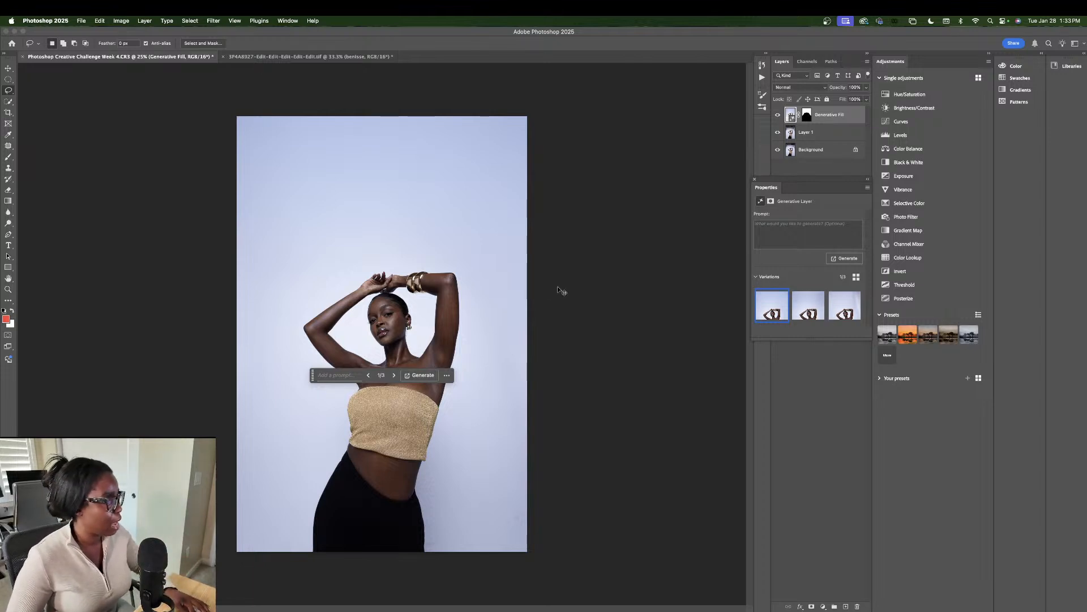
# Step: Merge Generative Fill and Layer 1 into one layer named 'Generative Fill - BG'
pyautogui.click(819, 130)
pyautogui.rightClick(831, 116)
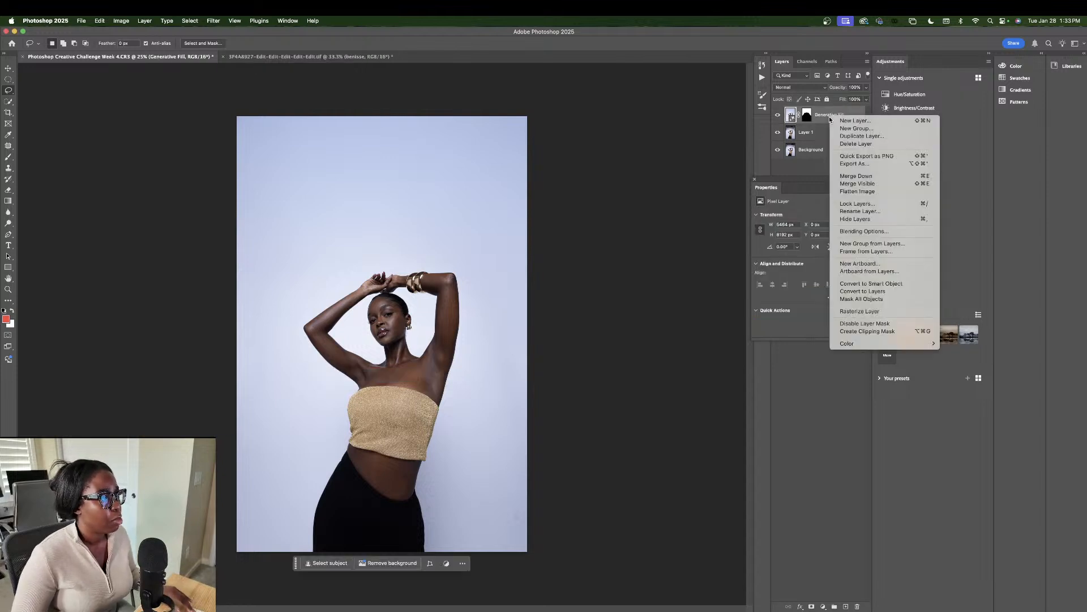
pyautogui.click(820, 124)
pyautogui.click(822, 133)
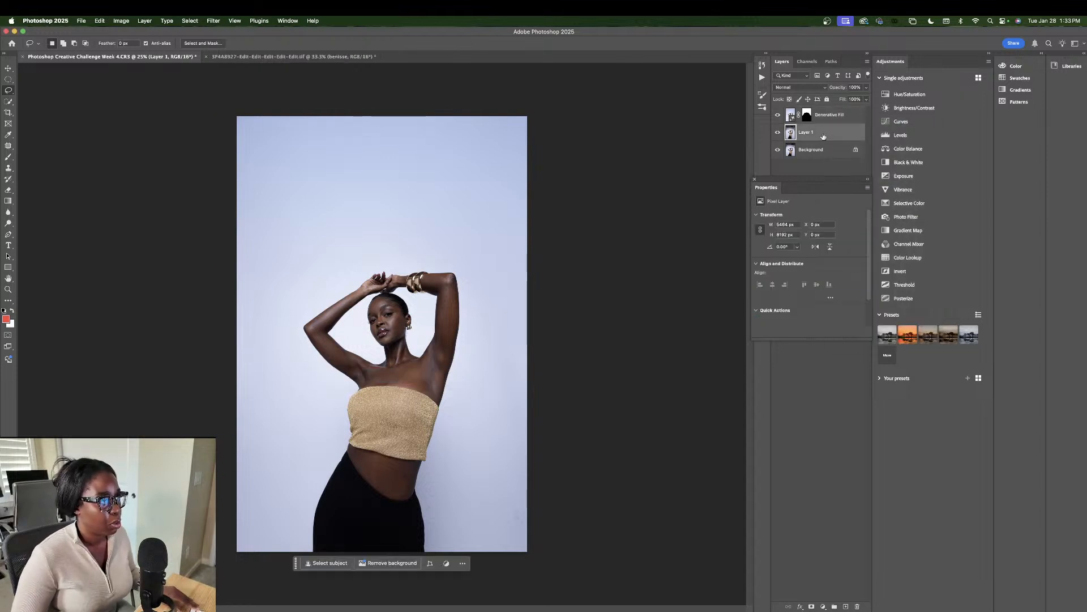
pyautogui.keyDown('shift'); pyautogui.click(828, 116); pyautogui.keyUp('shift')
pyautogui.rightClick(829, 115)
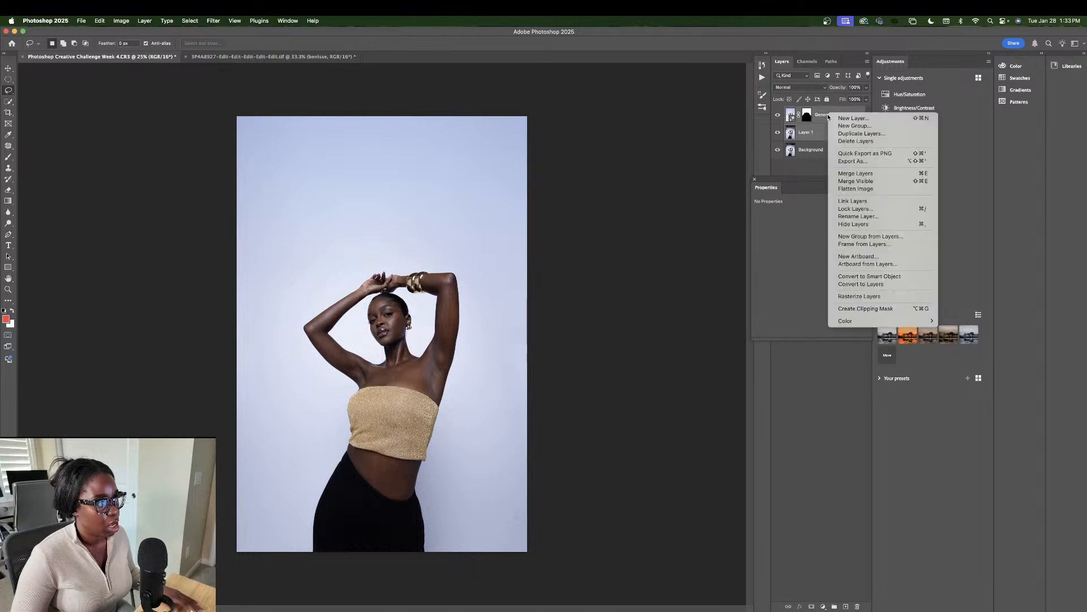
pyautogui.click(855, 173)
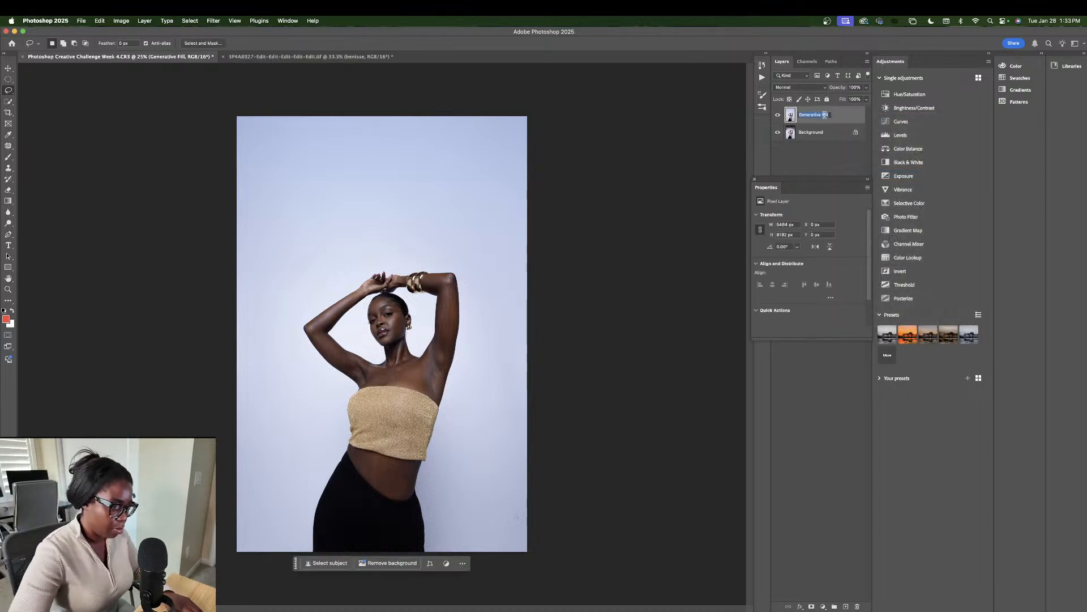
pyautogui.press('Right')
pyautogui.write('- BG')
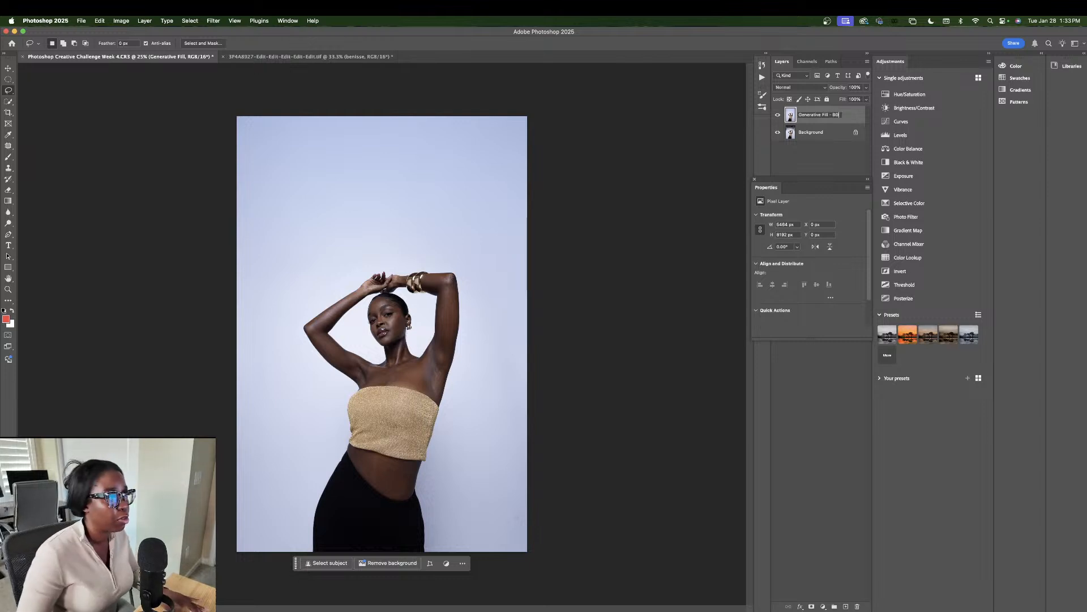
pyautogui.press('Return')
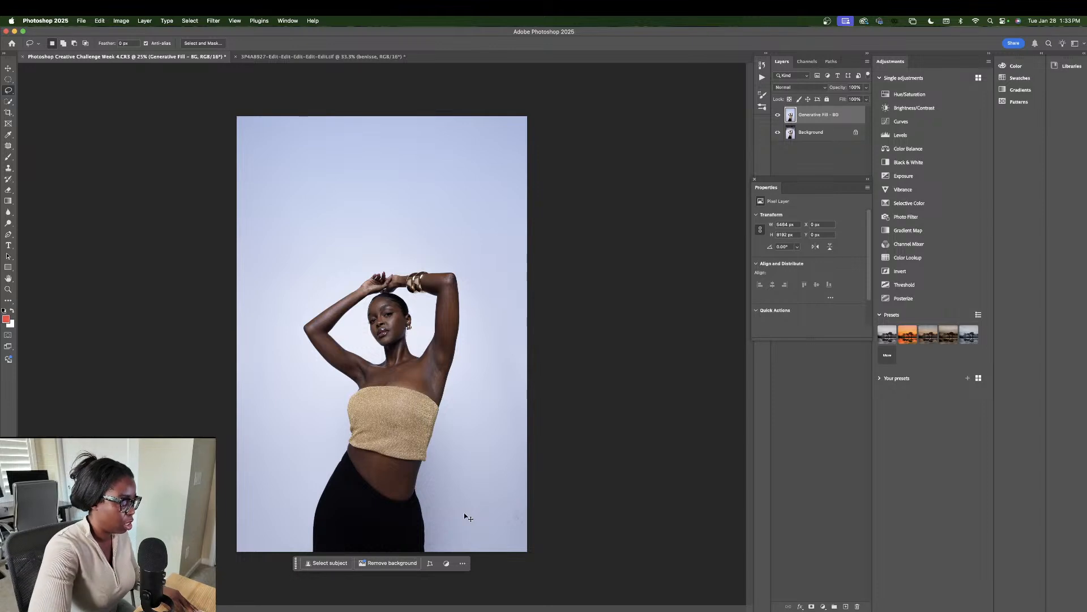
# Step: Duplicate the merged layer, then Select Subject and invert to select the background
pyautogui.press('super+j')
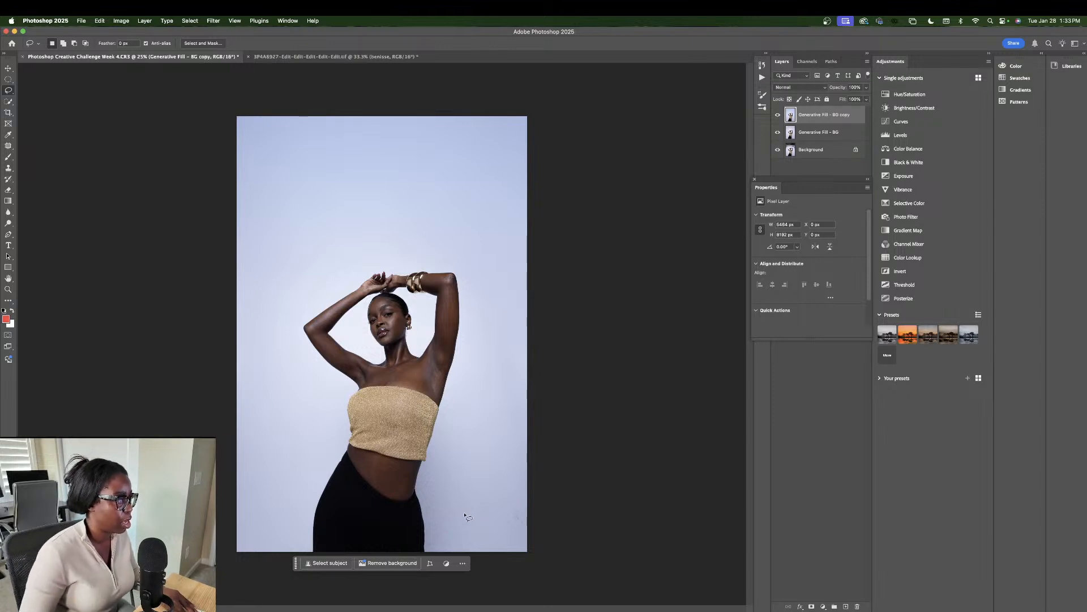
pyautogui.click(327, 565)
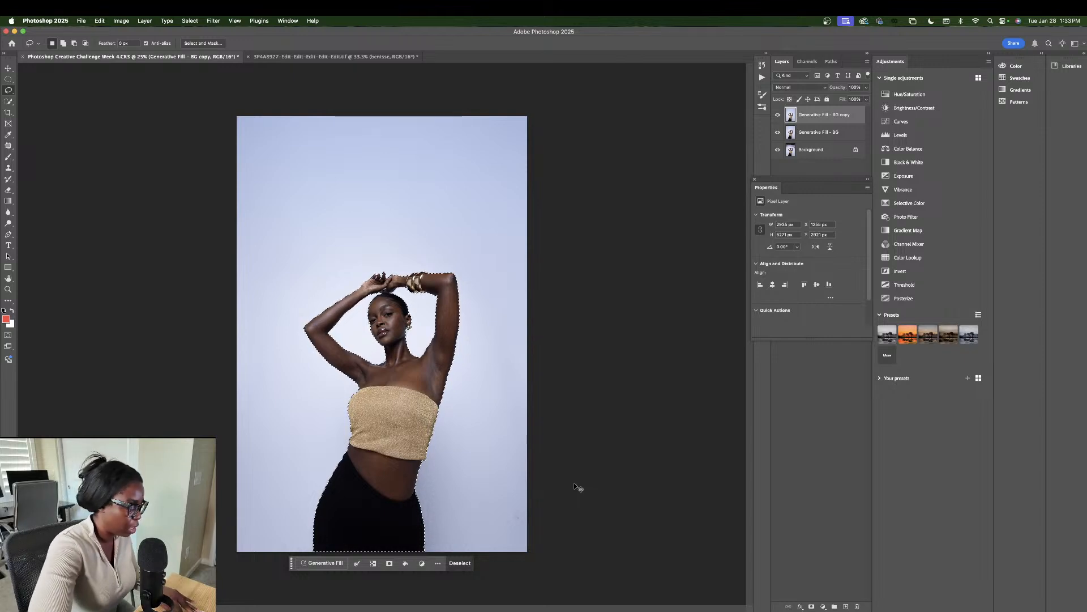
pyautogui.press('shift+super+i')
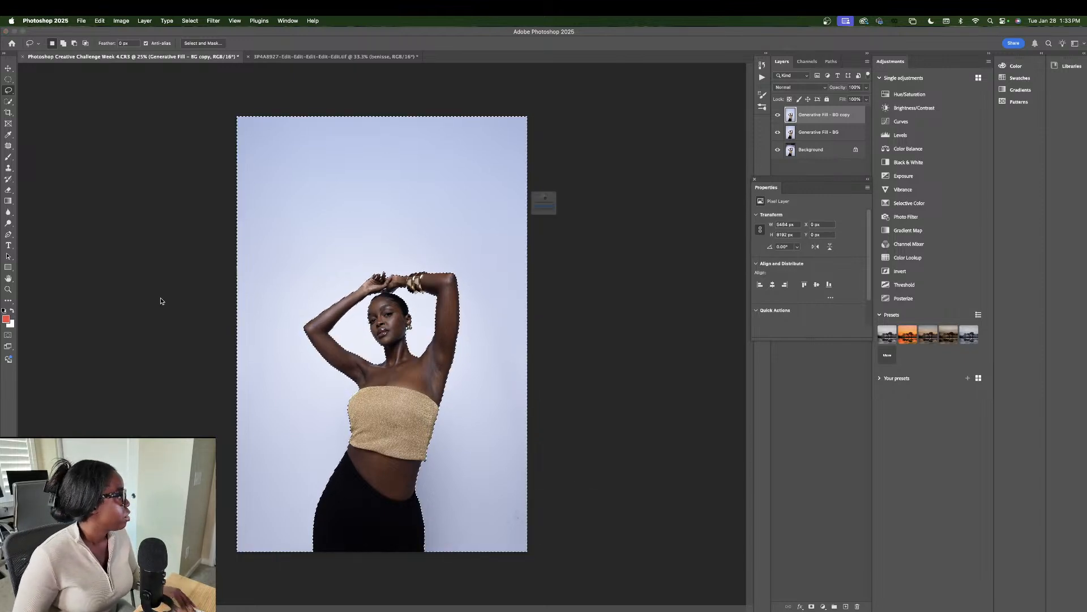
pyautogui.click(526, 215)
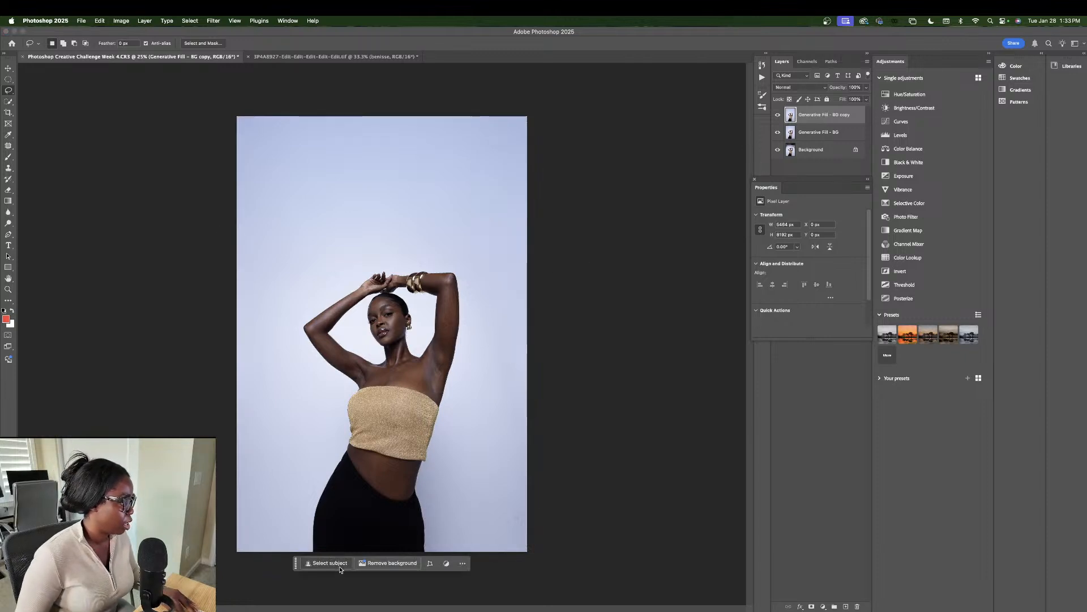
pyautogui.click(339, 566)
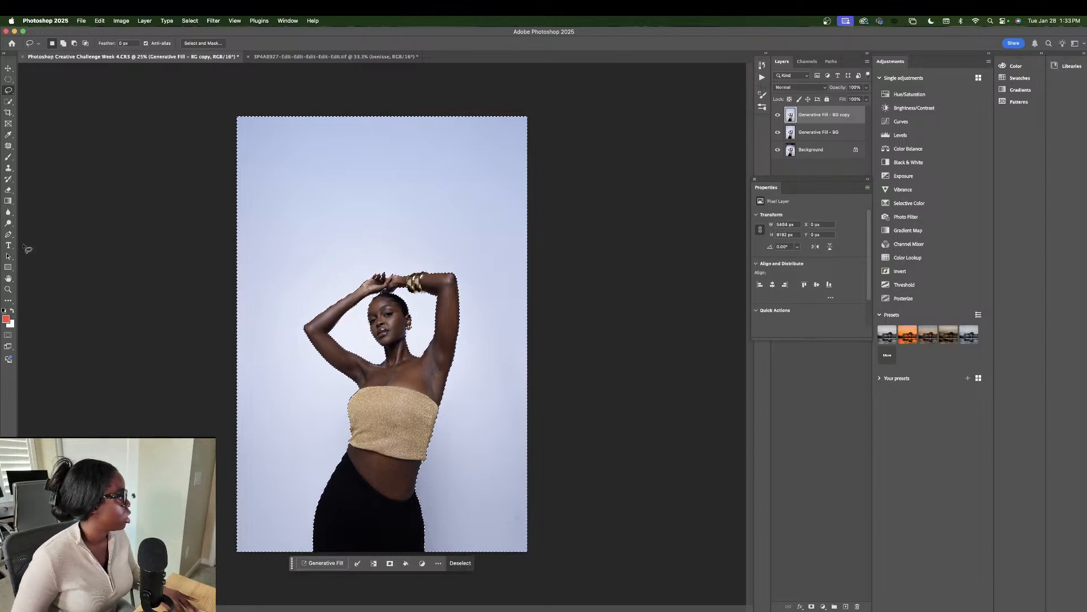
# Step: Draw a radial purple-to-pink gradient over the background and lower its opacity to 60%
pyautogui.click(8, 202)
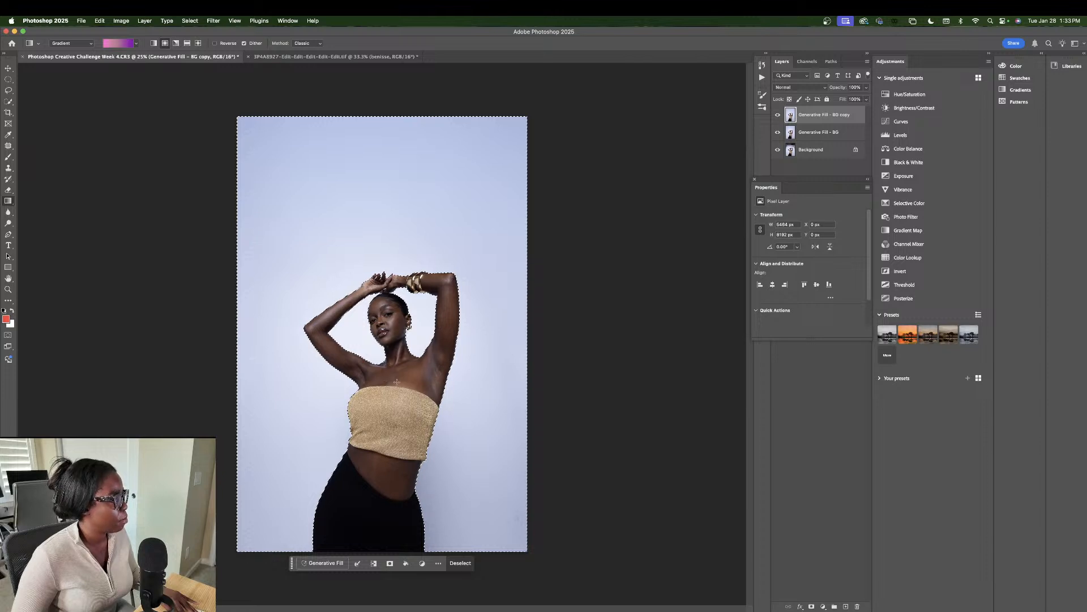
pyautogui.moveTo(398, 382); pyautogui.dragTo(337, 197)
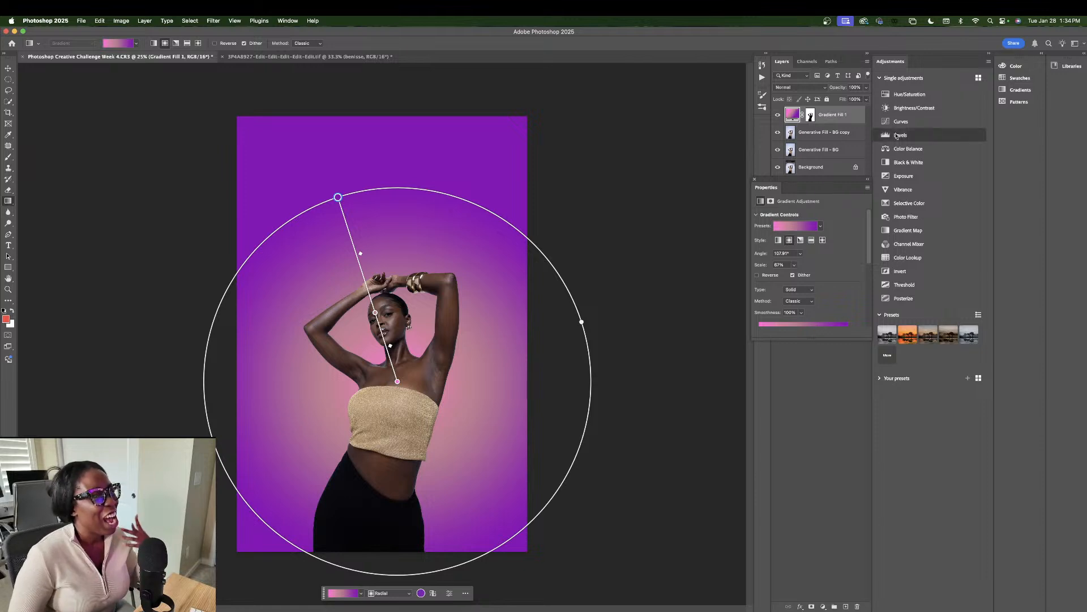
pyautogui.click(866, 87)
pyautogui.moveTo(867, 99); pyautogui.dragTo(851, 99)
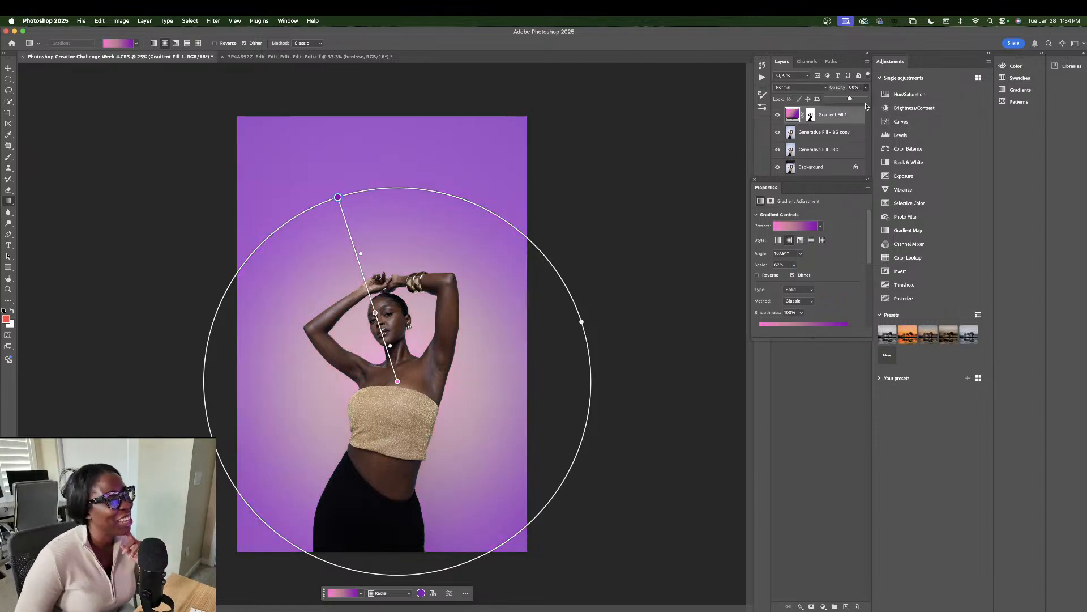
pyautogui.click(873, 116)
# Step: Add and discard a Curves adjustment, then lower Gradient Fill 1's fill to 79%
pyautogui.click(876, 120)
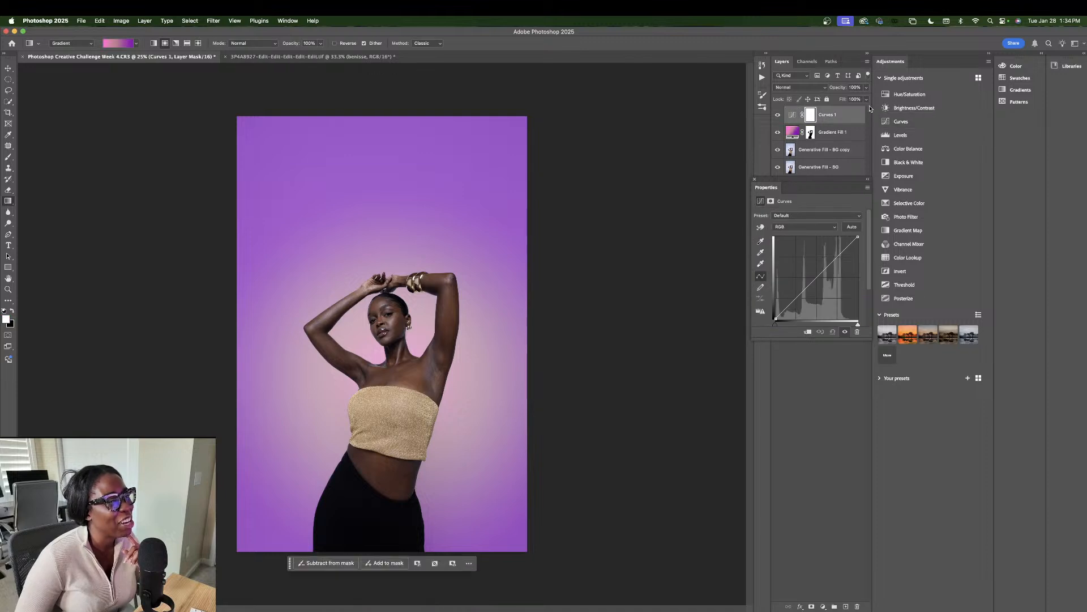
pyautogui.click(755, 181)
pyautogui.moveTo(841, 115); pyautogui.dragTo(855, 605)
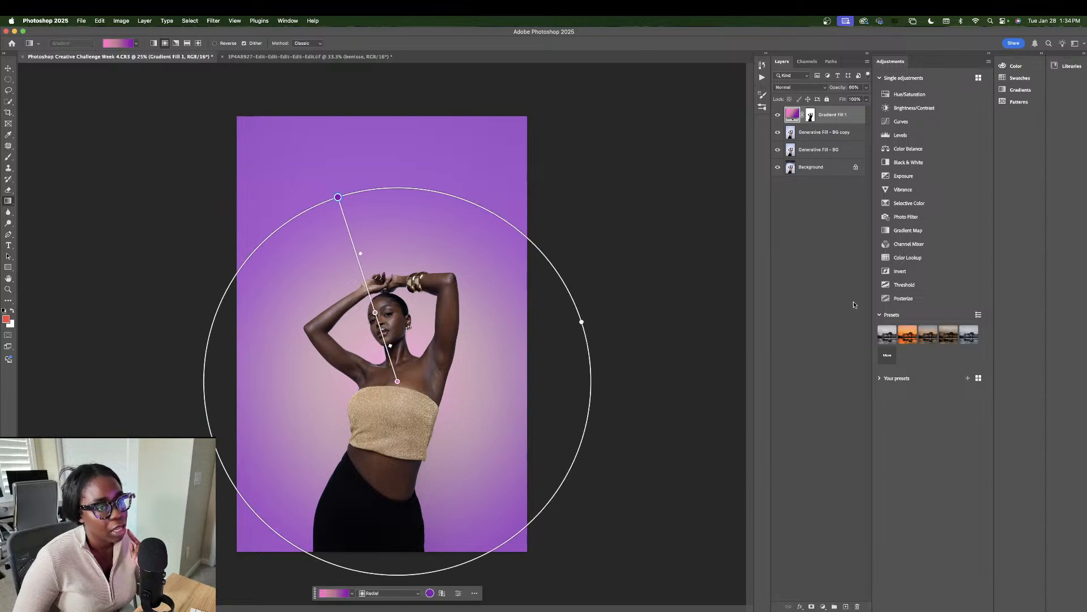
pyautogui.click(865, 99)
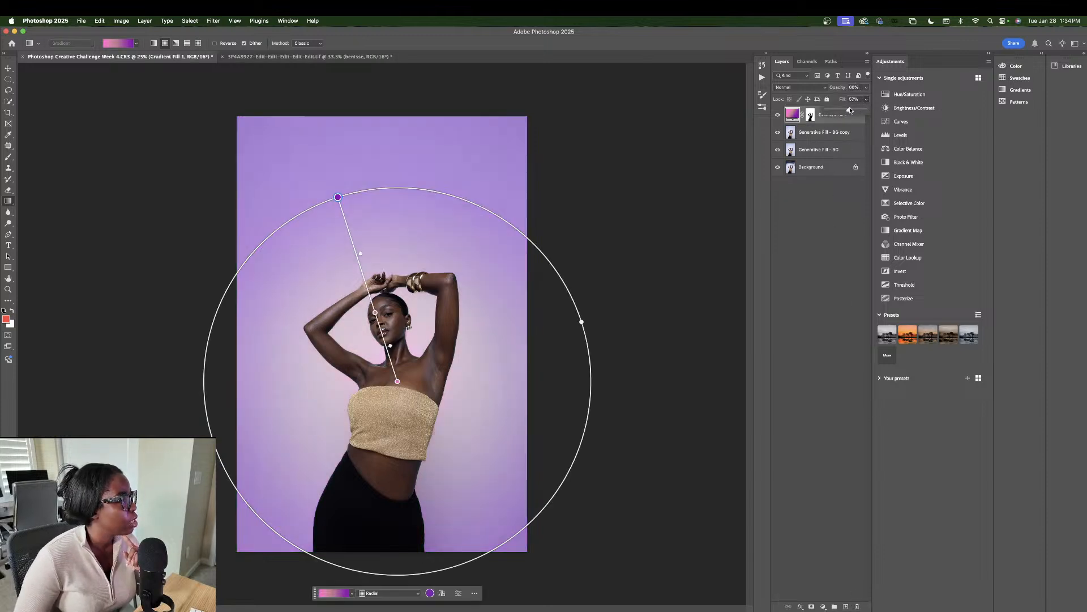
pyautogui.moveTo(852, 109); pyautogui.dragTo(858, 110)
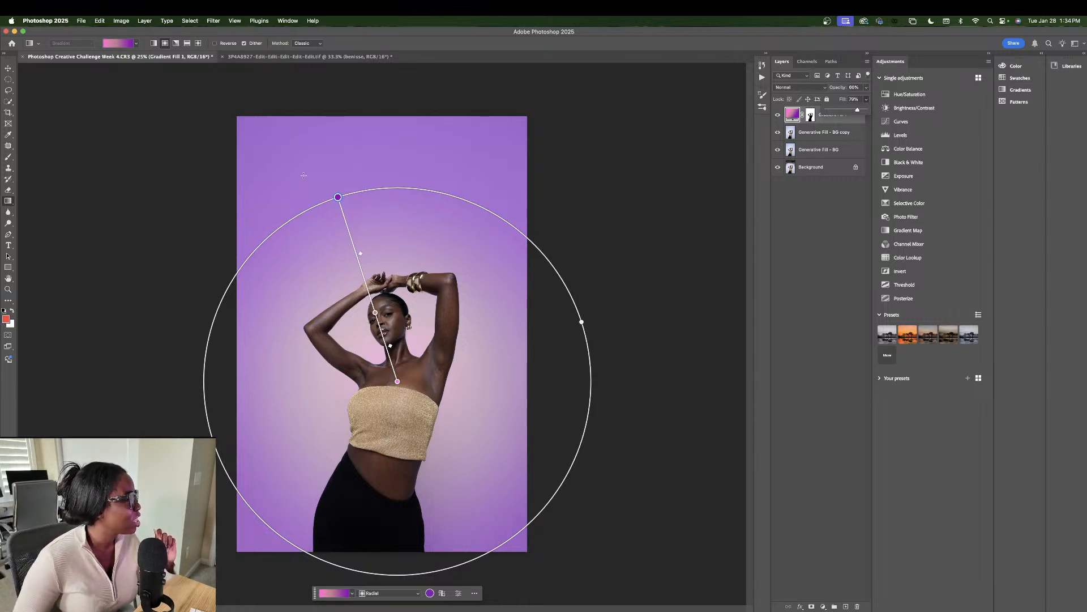
pyautogui.doubleClick(338, 196)
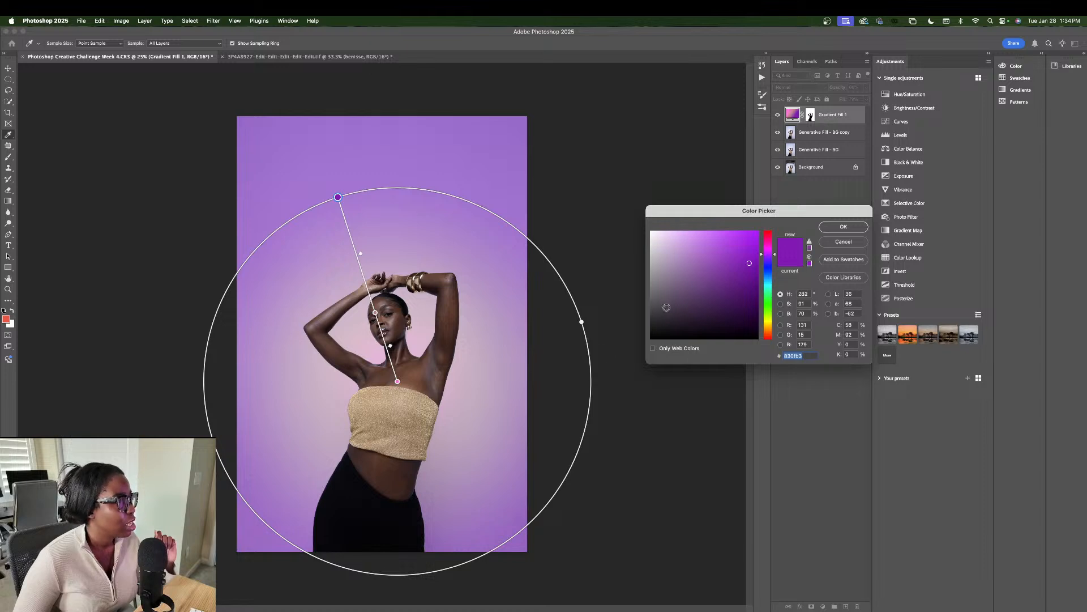
pyautogui.click(393, 401)
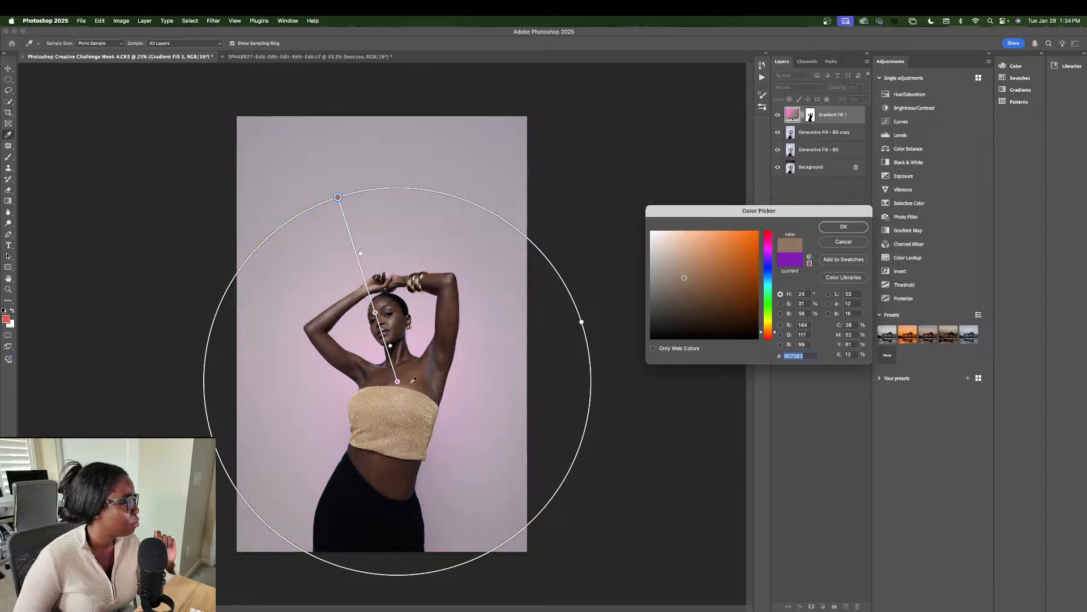
pyautogui.click(411, 383)
pyautogui.click(415, 378)
pyautogui.click(432, 363)
pyautogui.click(443, 344)
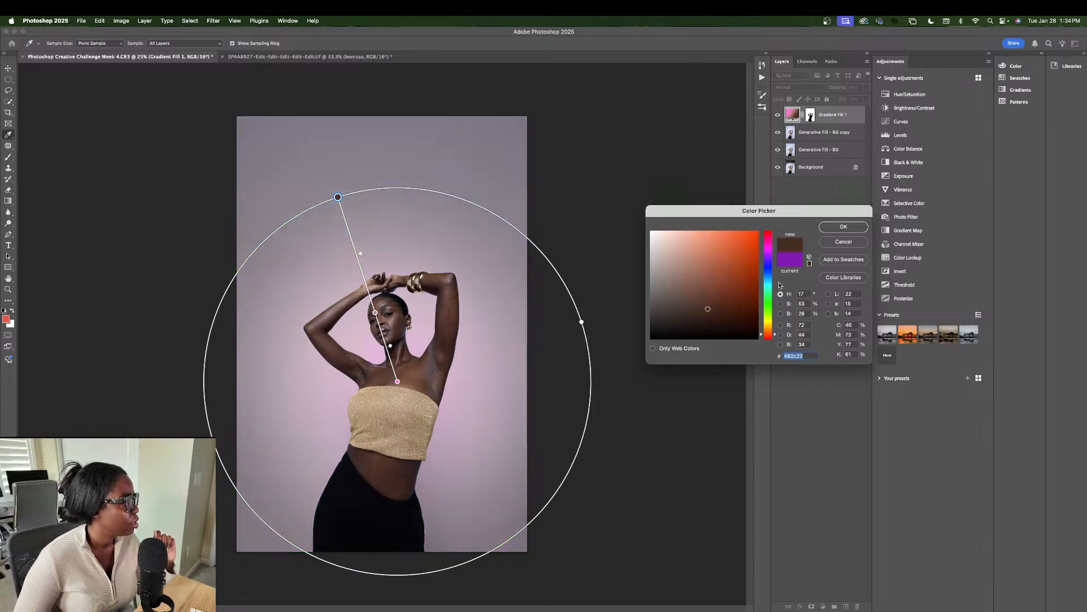
pyautogui.moveTo(721, 255)
pyautogui.mouseDown()
pyautogui.moveTo(735, 267)
pyautogui.moveTo(736, 308)
pyautogui.moveTo(696, 303)
pyautogui.moveTo(730, 231)
pyautogui.moveTo(746, 269)
pyautogui.moveTo(754, 264)
pyautogui.mouseUp()
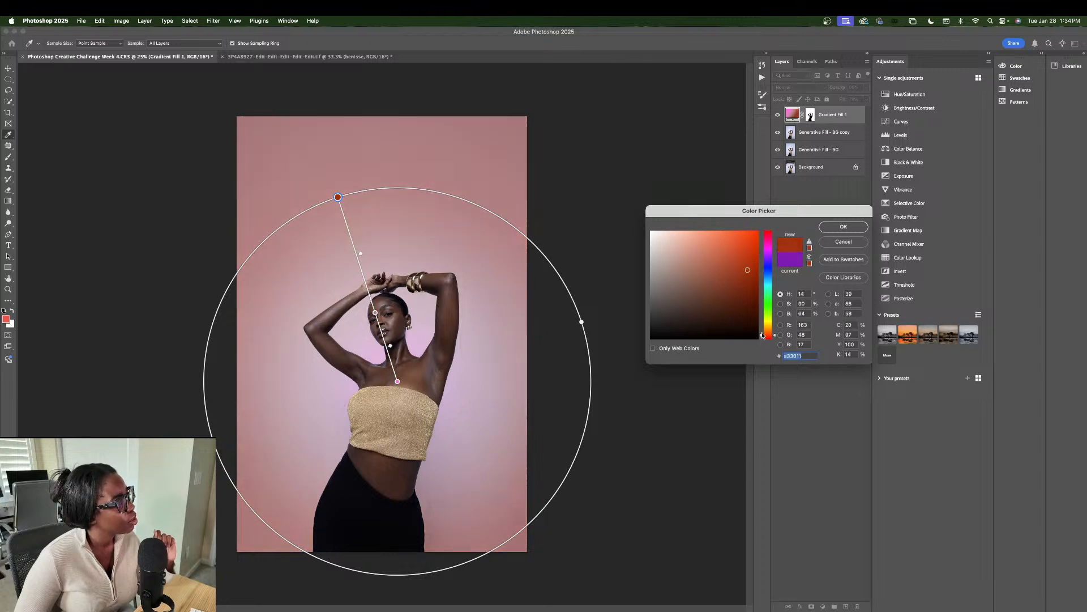
pyautogui.moveTo(762, 335); pyautogui.dragTo(761, 315)
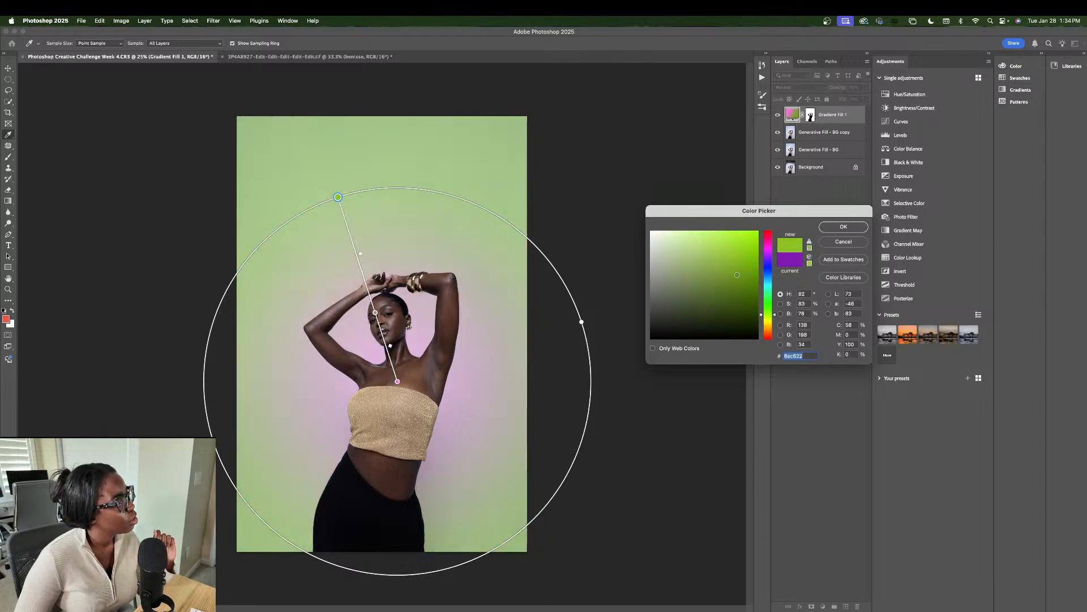
pyautogui.moveTo(737, 275); pyautogui.dragTo(733, 300)
pyautogui.click(860, 240)
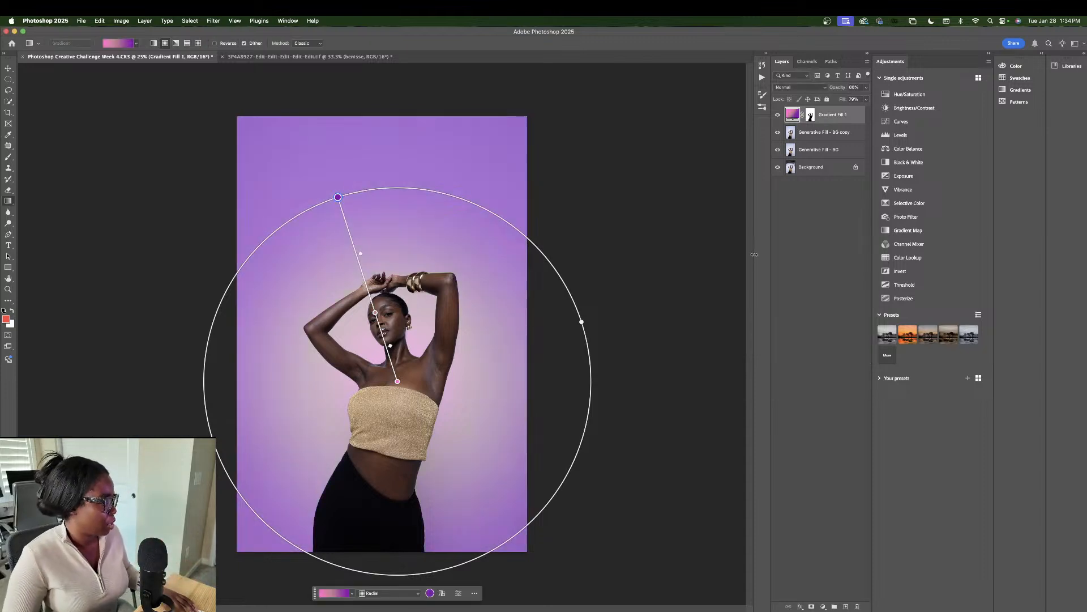
pyautogui.click(825, 135)
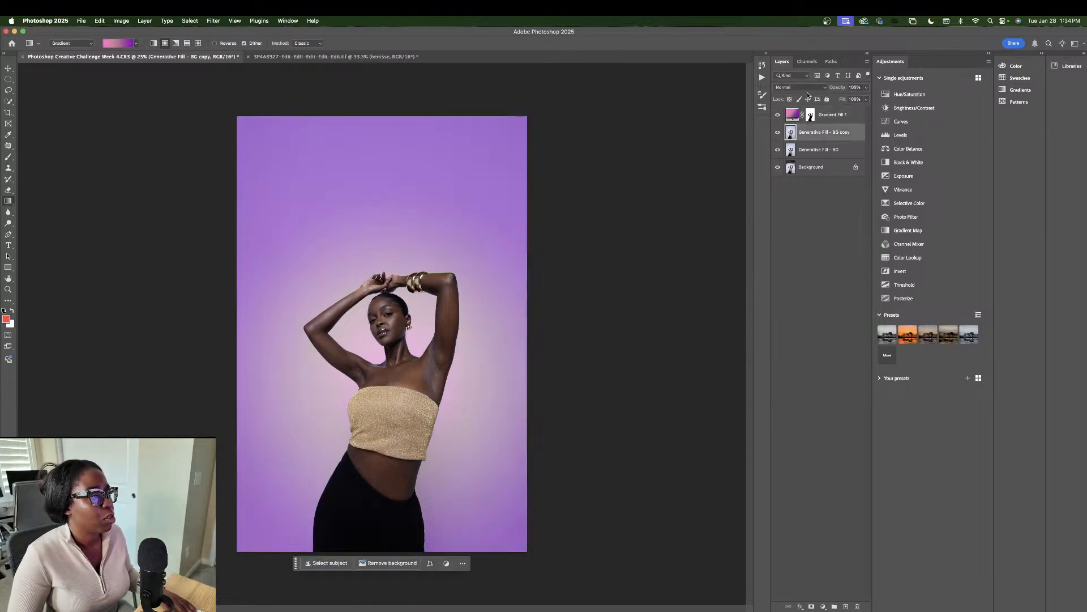
pyautogui.click(777, 115)
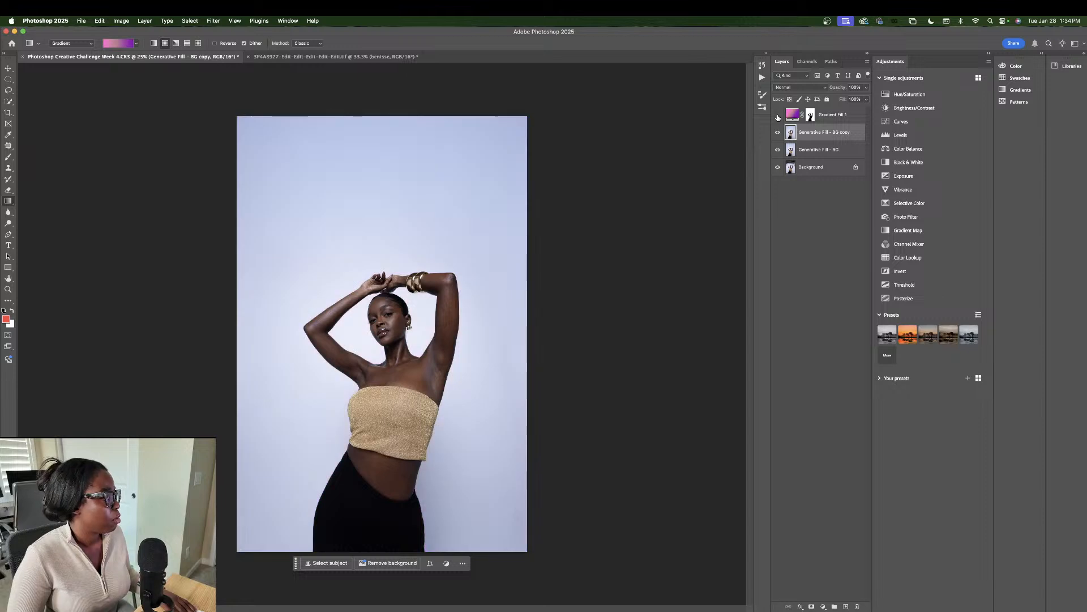
pyautogui.click(778, 115)
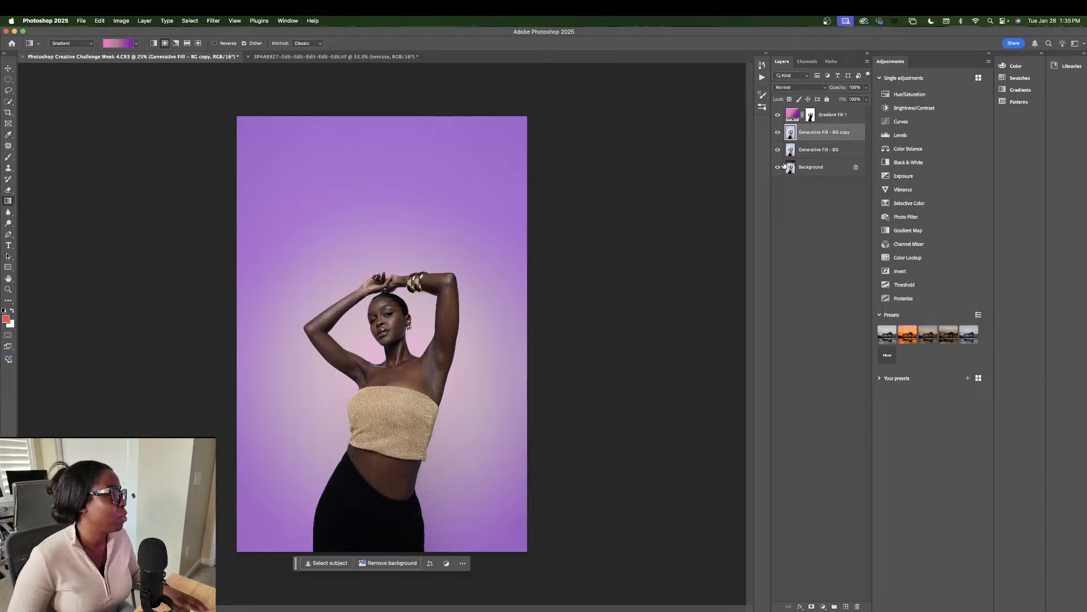
pyautogui.click(823, 606)
# Step: Add Selective Color 1 with Reds set to Cyan -12, Magenta +8, Yellow +15, Black +14
pyautogui.click(841, 611)
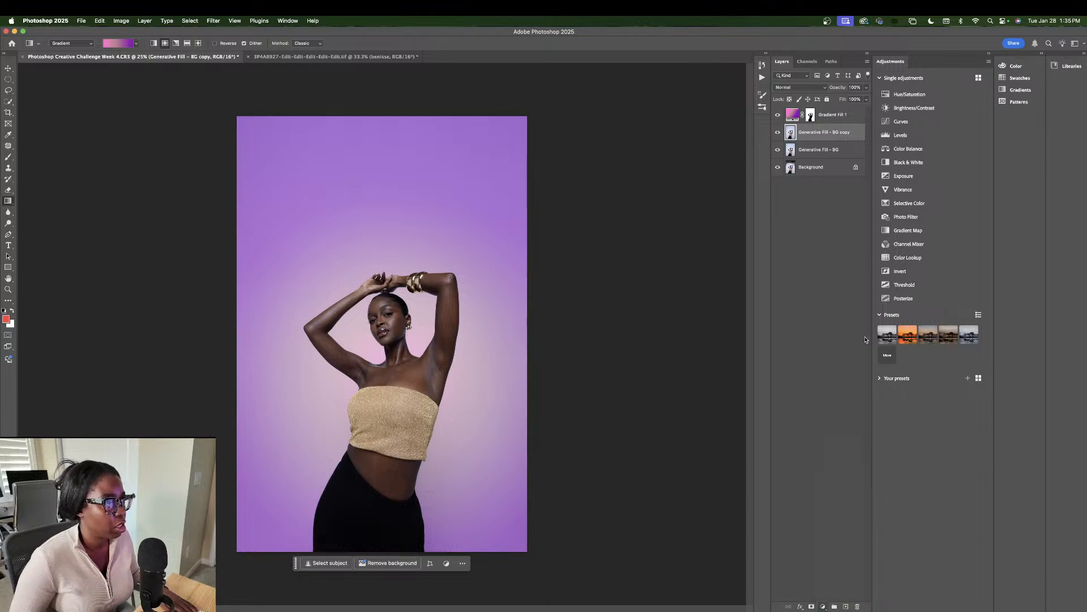
pyautogui.moveTo(810, 246); pyautogui.dragTo(808, 245)
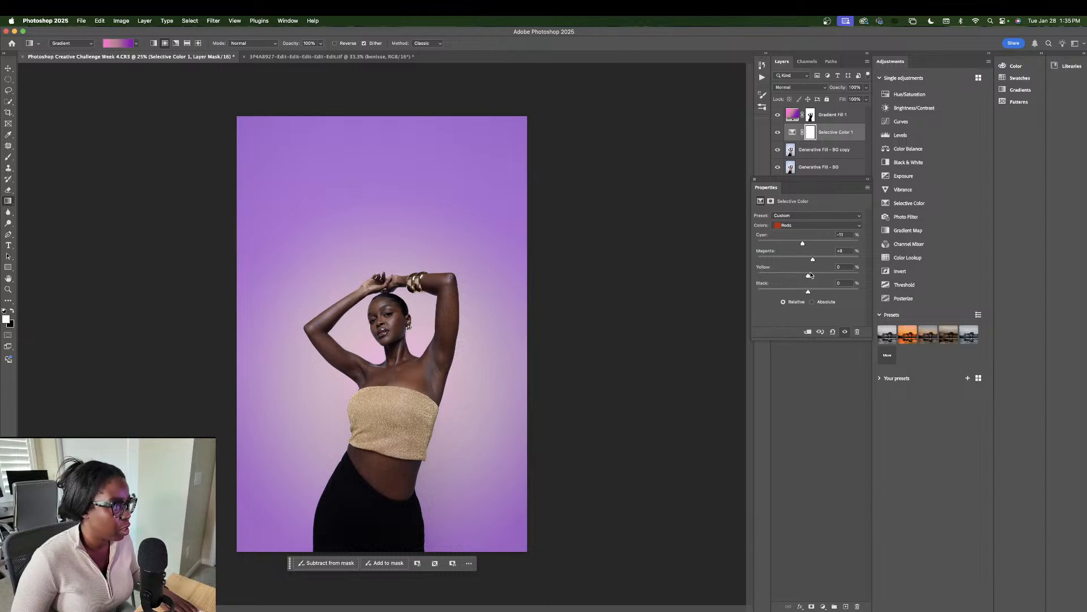
pyautogui.moveTo(813, 276); pyautogui.dragTo(816, 291)
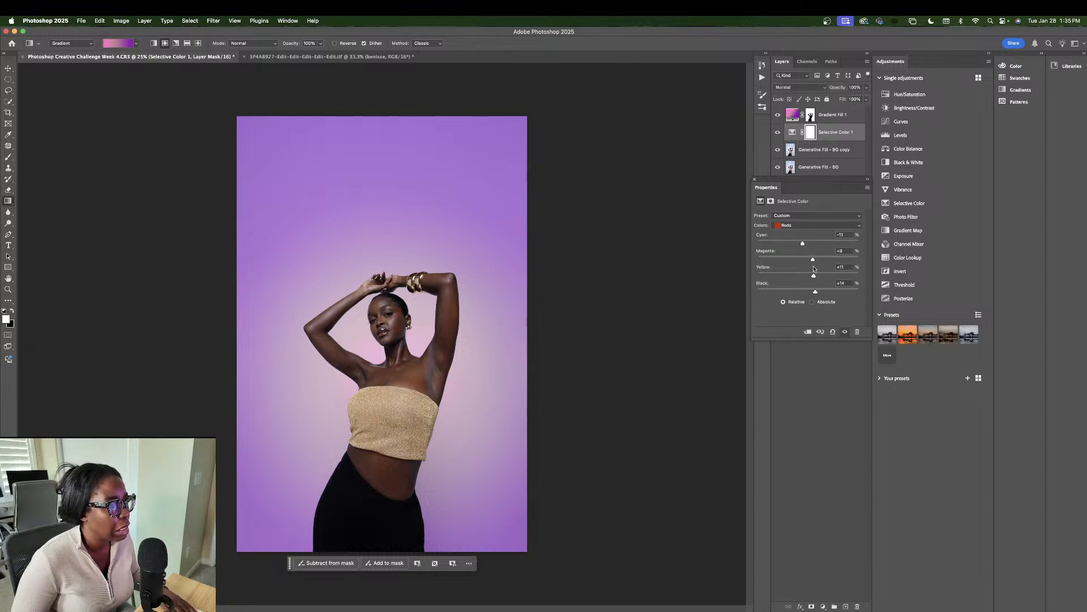
pyautogui.moveTo(802, 246); pyautogui.dragTo(801, 249)
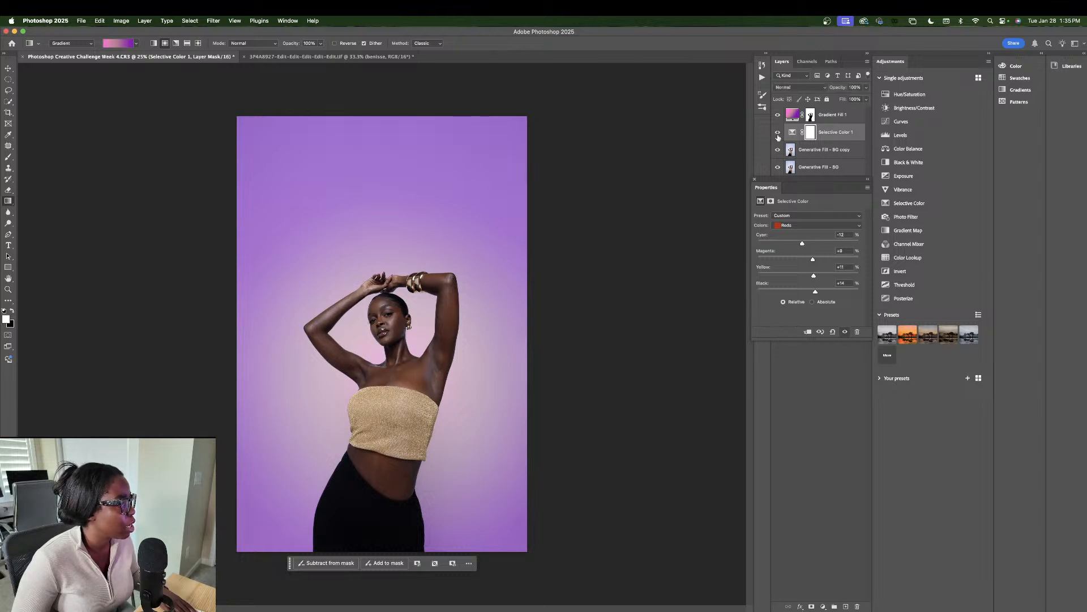
pyautogui.click(823, 606)
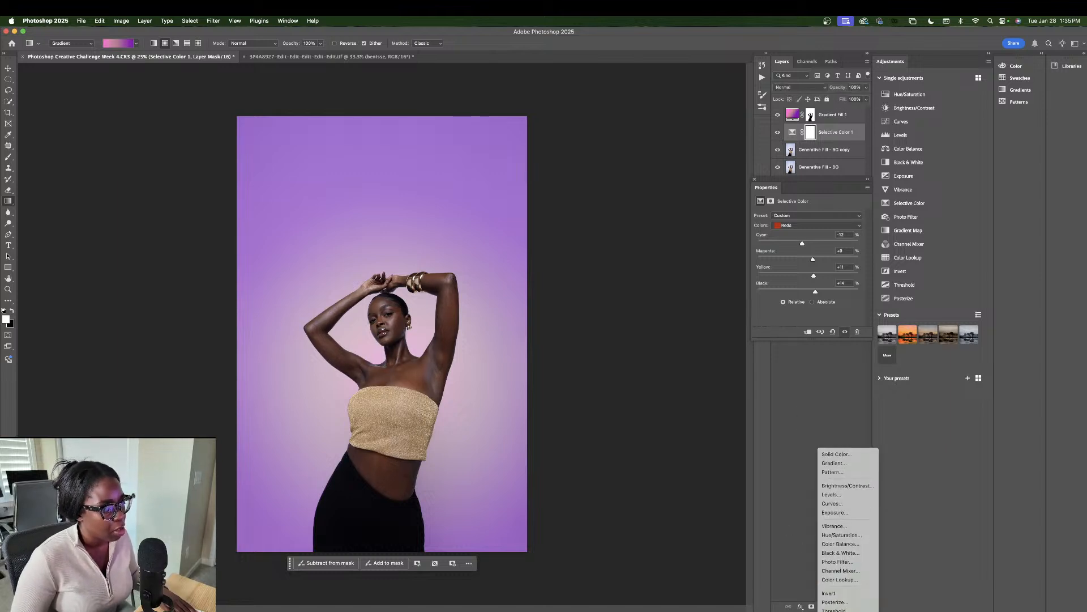
# Step: Add Selective Color 2 on Yellows: Cyan -19, Magenta -46, Yellow +70, with Black adjusted
pyautogui.click(838, 602)
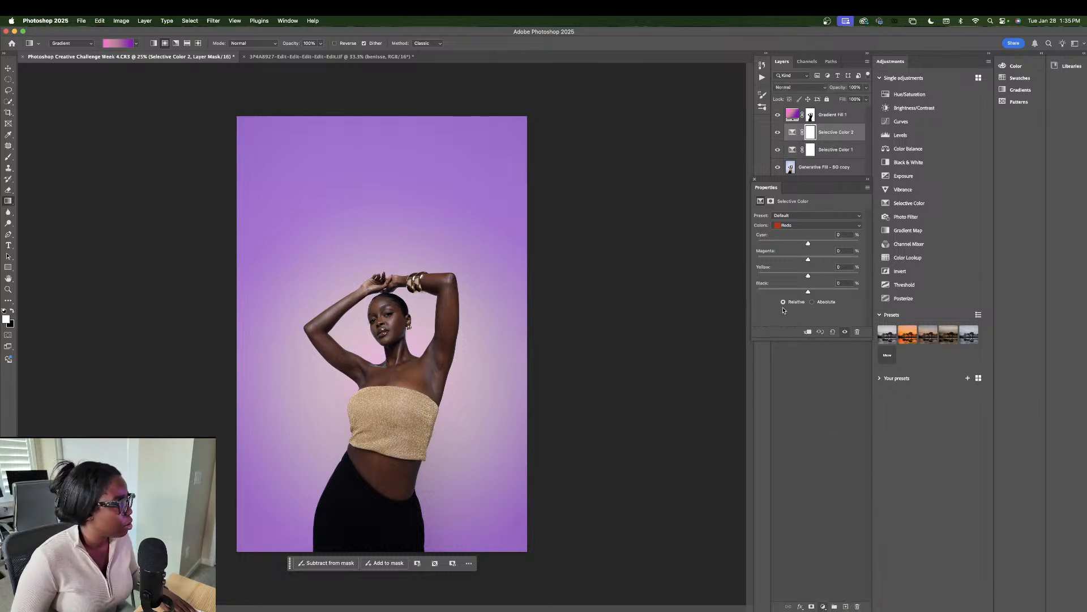
pyautogui.click(806, 226)
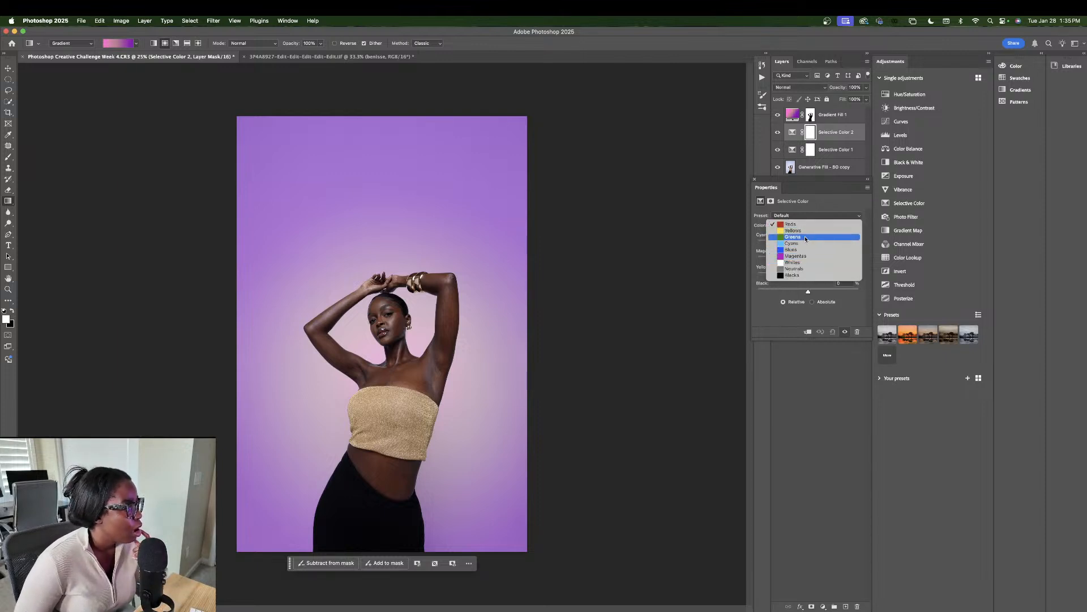
pyautogui.click(807, 231)
pyautogui.moveTo(808, 244); pyautogui.dragTo(799, 248)
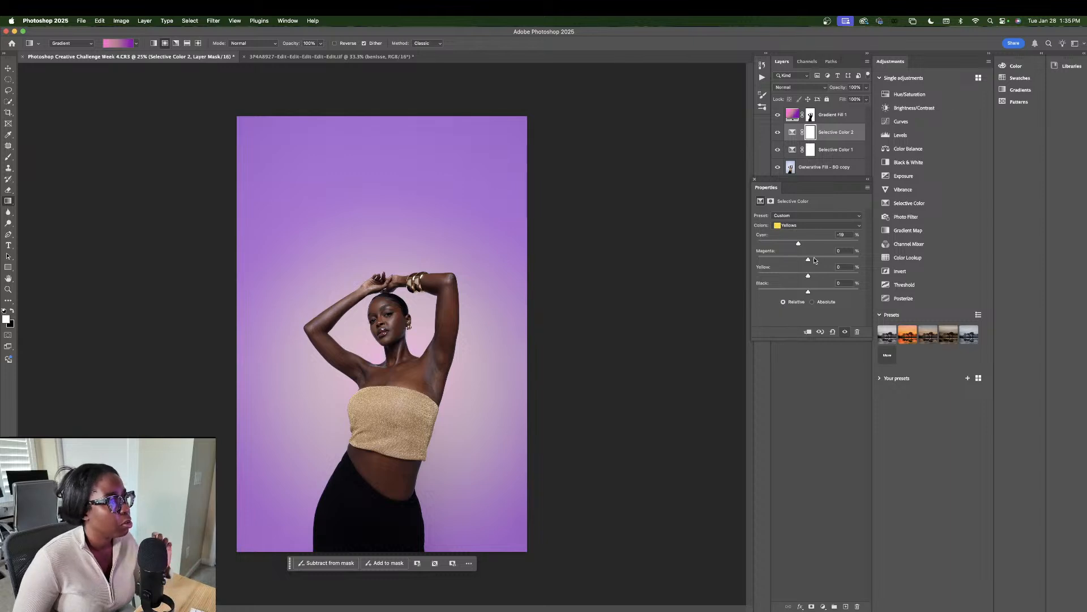
pyautogui.moveTo(809, 259); pyautogui.dragTo(839, 293)
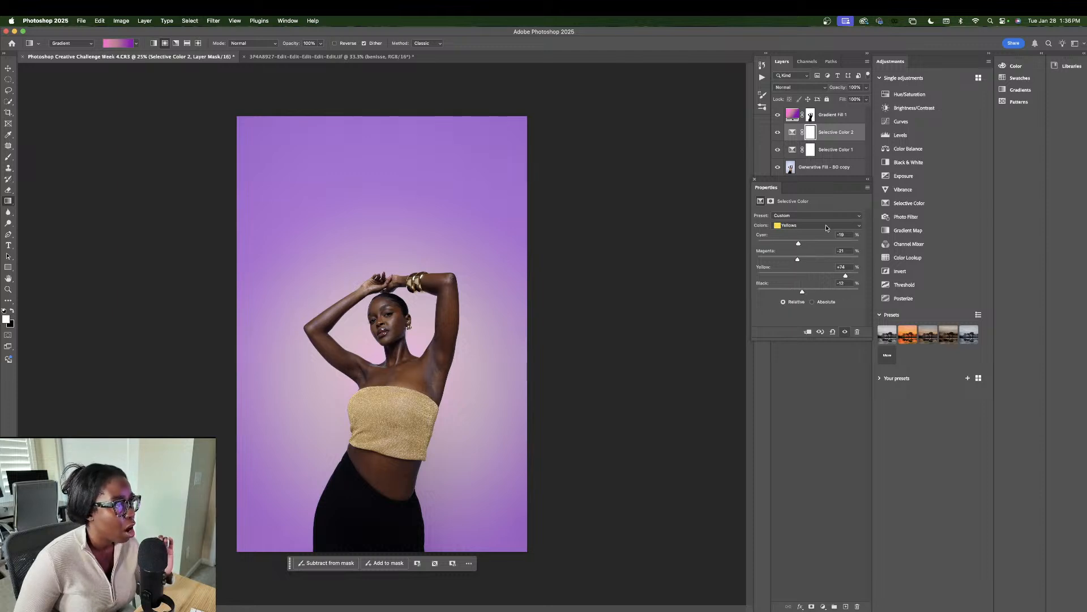
pyautogui.moveTo(833, 149)
pyautogui.mouseDown()
pyautogui.moveTo(832, 164)
pyautogui.moveTo(827, 142)
pyautogui.mouseUp()
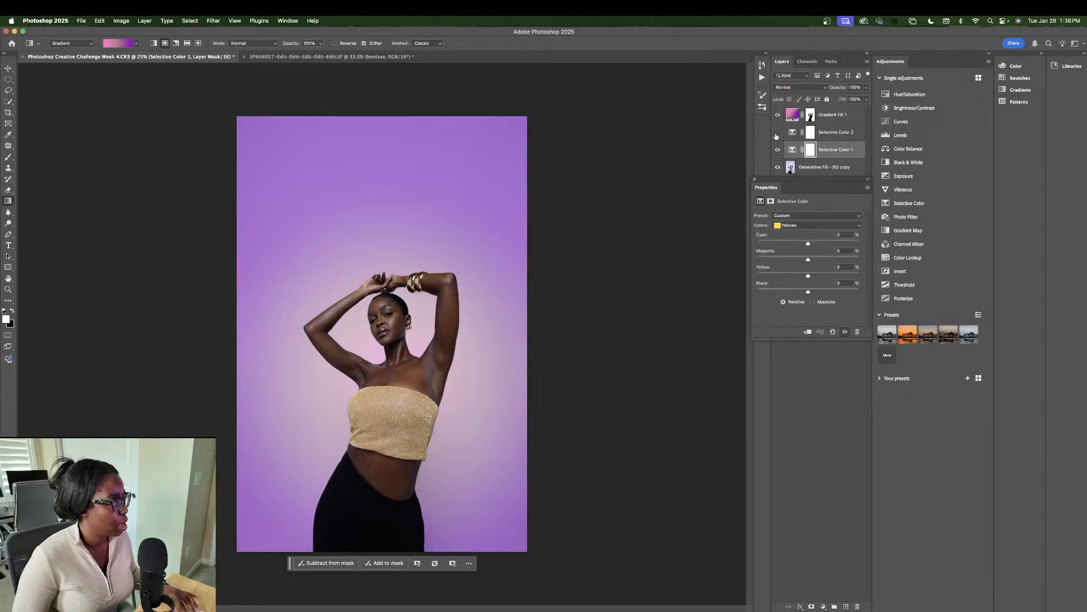
pyautogui.click(850, 132)
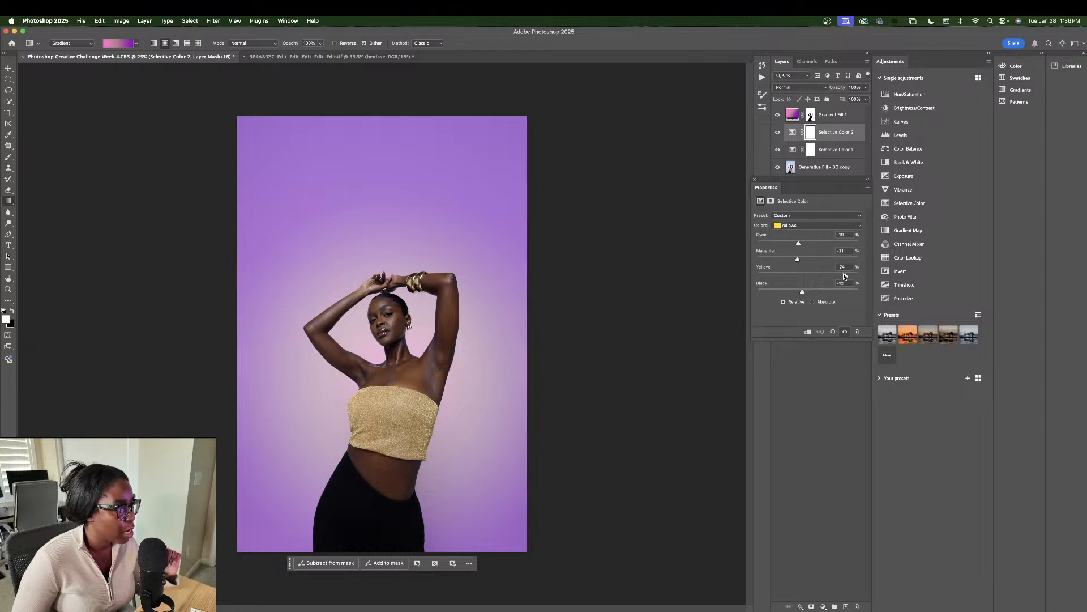
pyautogui.moveTo(845, 275); pyautogui.dragTo(787, 262)
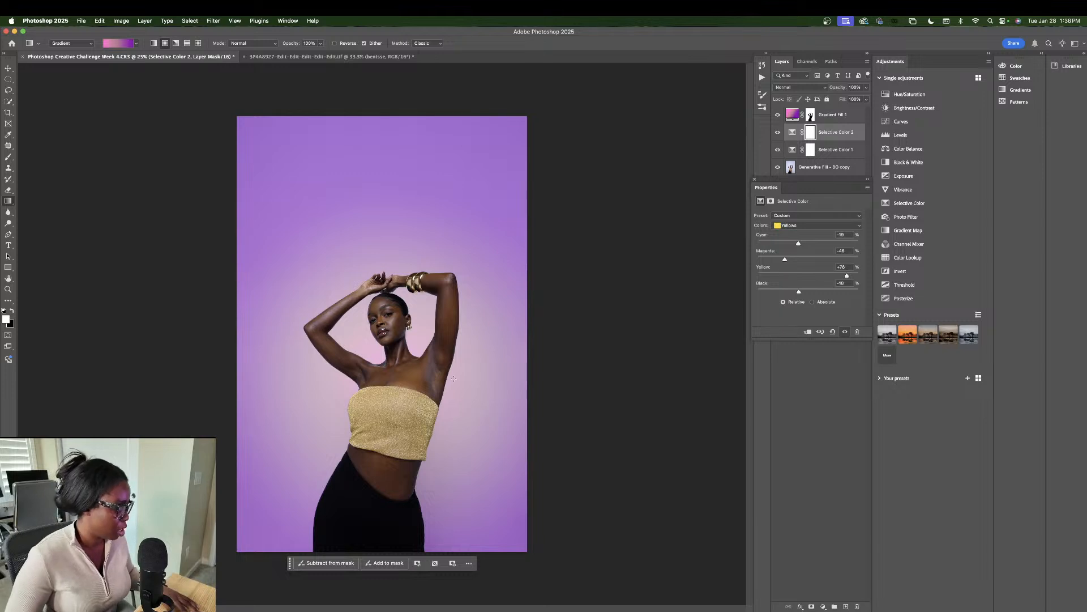
# Step: Invert Selective Color 2's mask to black and set up a 194 px painting brush
pyautogui.press('super+i')
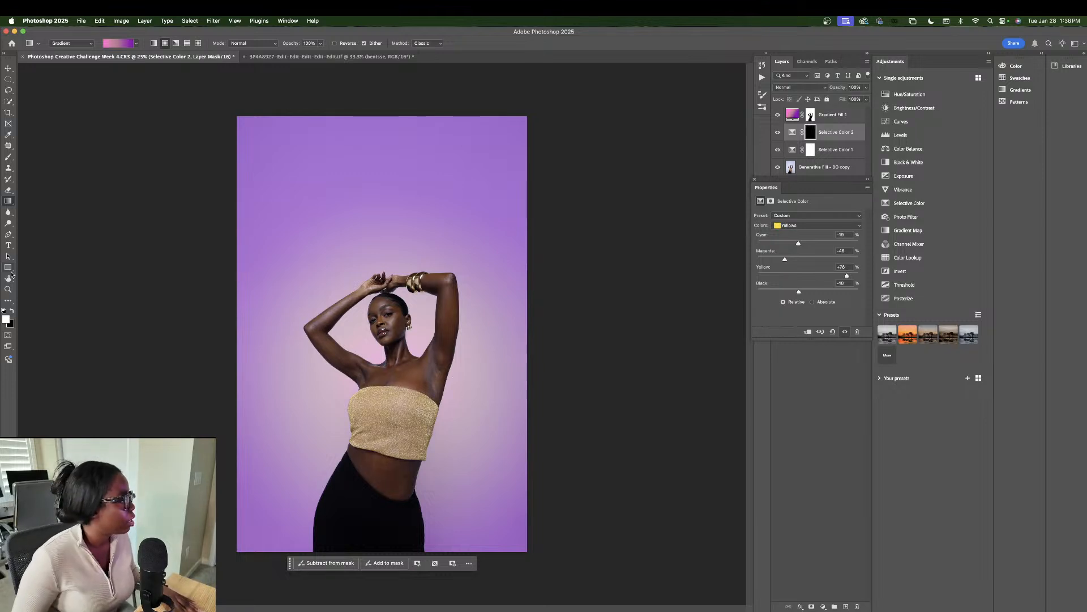
pyautogui.click(13, 180)
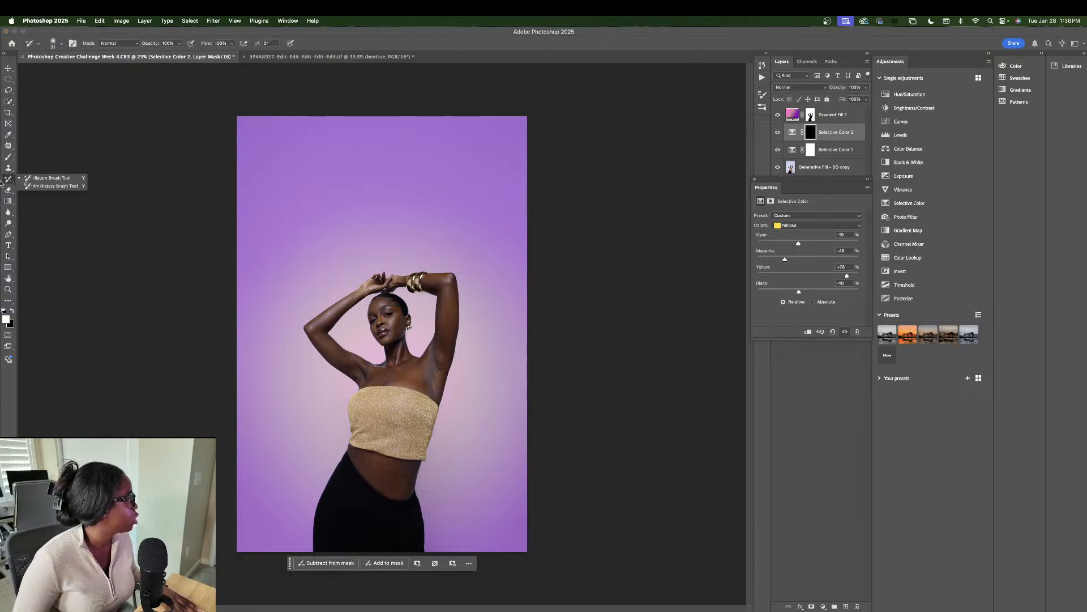
pyautogui.click(9, 157)
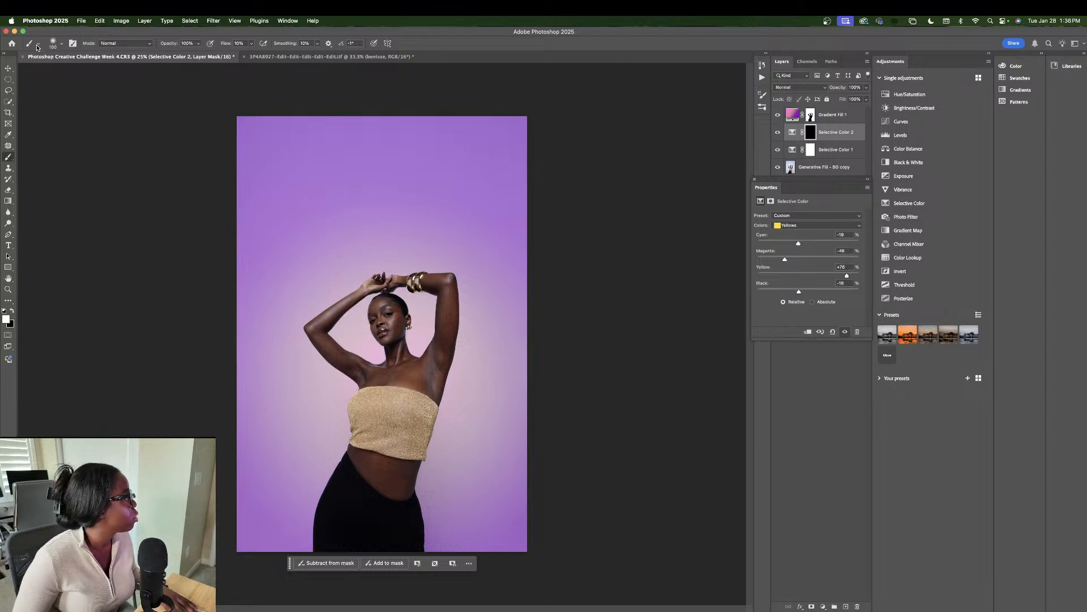
pyautogui.click(54, 43)
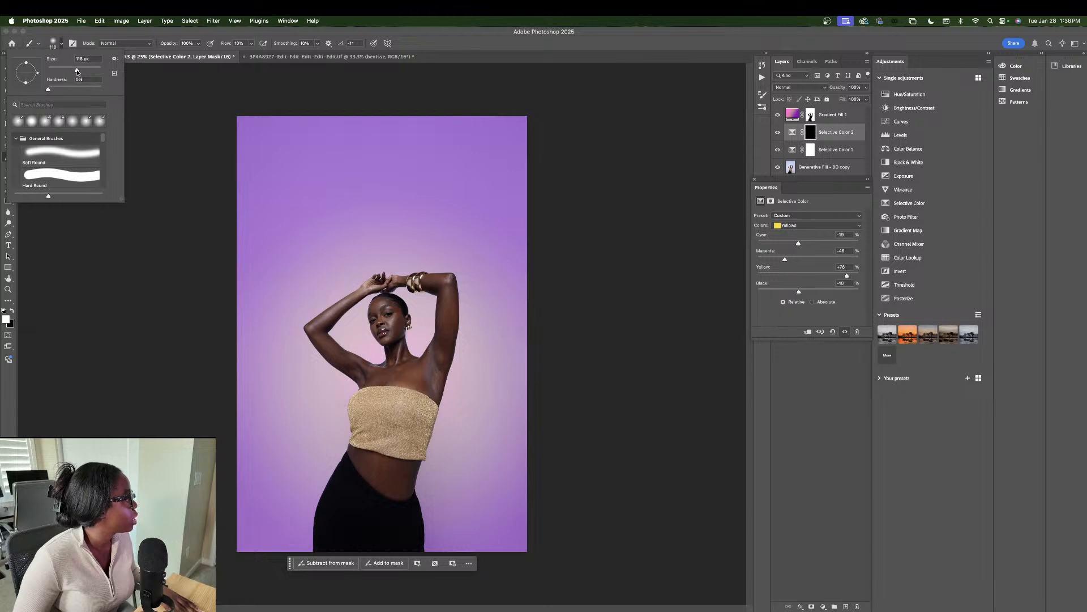
pyautogui.moveTo(77, 71); pyautogui.dragTo(90, 195)
pyautogui.press('Return')
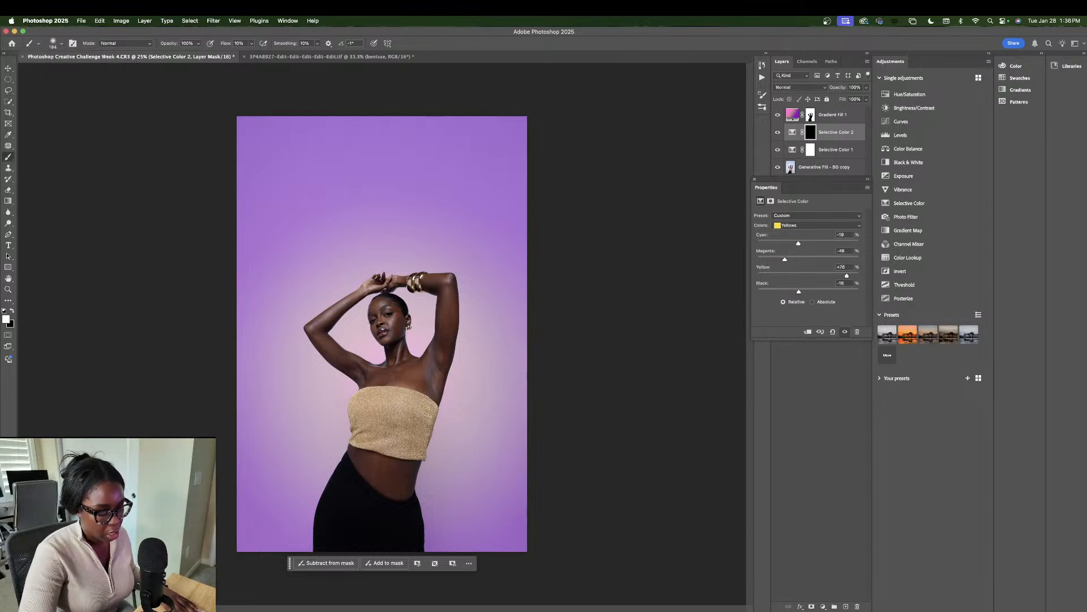
pyautogui.scroll(5, 368, 396)
pyautogui.scroll(-3, 357, 447)
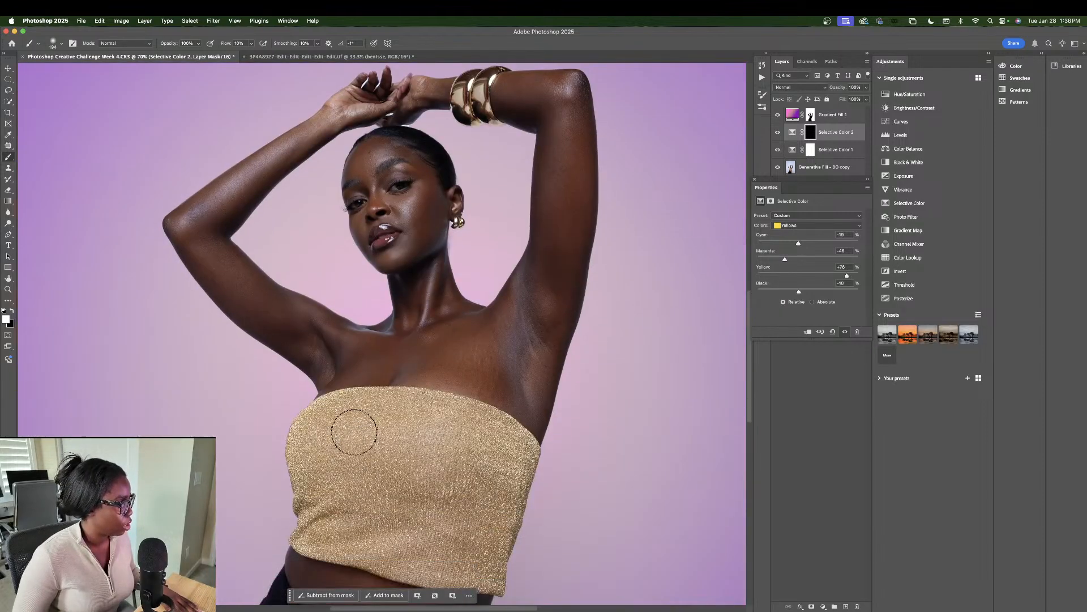
pyautogui.scroll(-2, 354, 432)
pyautogui.scroll(-1, 348, 399)
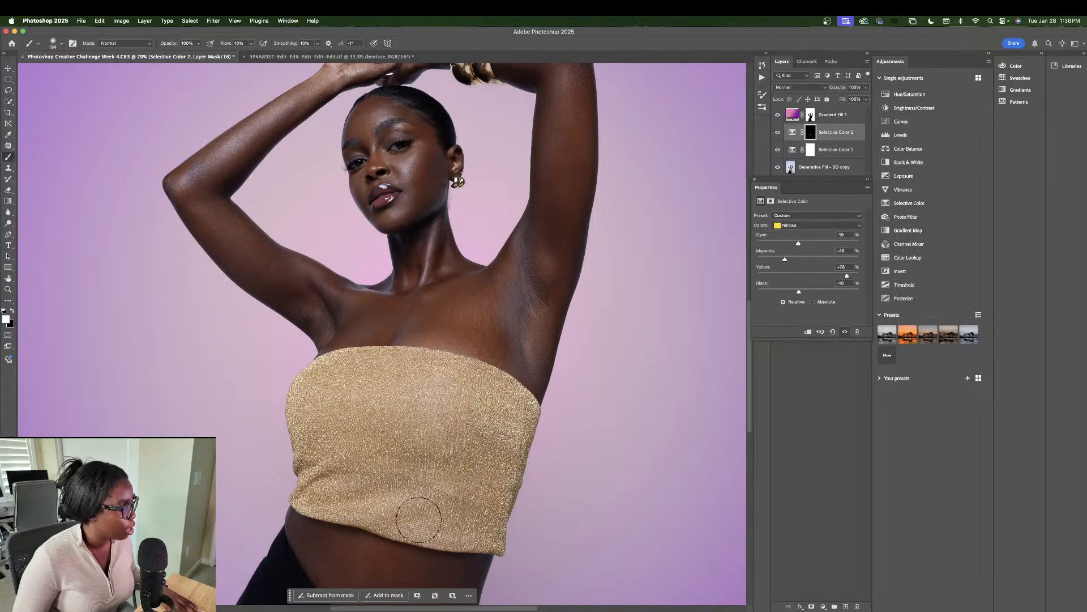
# Step: Toggle Selective Color 2 on and off to compare, then zoom out to 25%
pyautogui.click(776, 132)
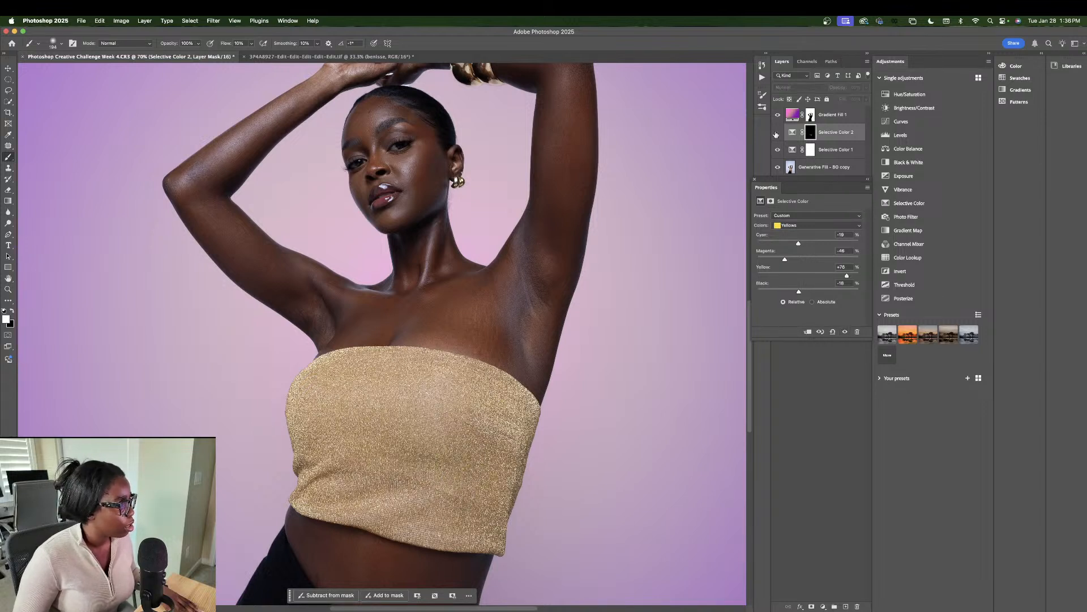
pyautogui.click(777, 133)
pyautogui.click(776, 133)
pyautogui.click(776, 132)
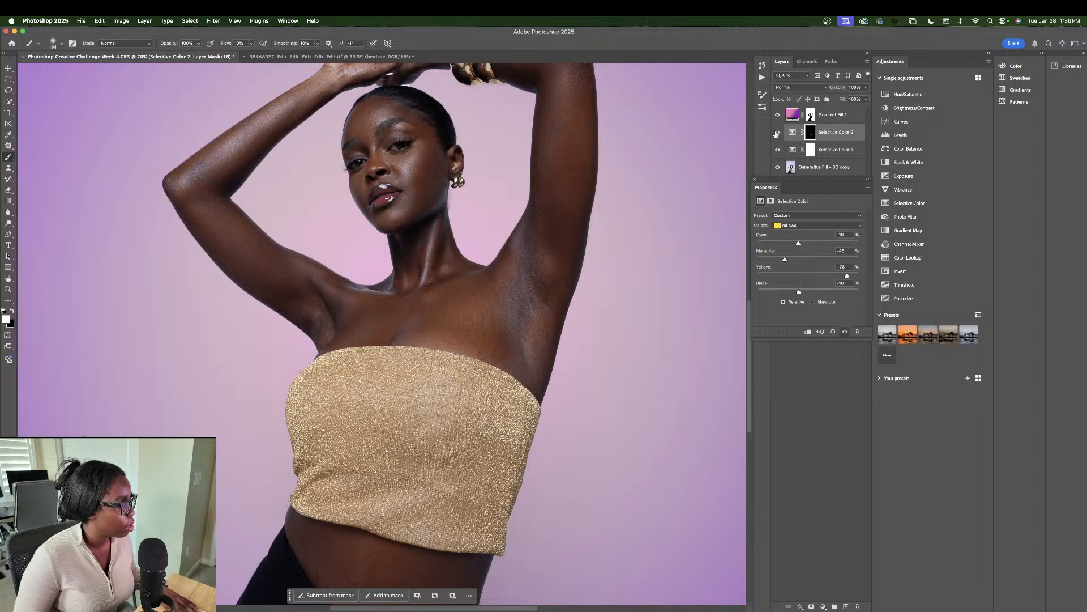
pyautogui.click(776, 133)
pyautogui.click(777, 133)
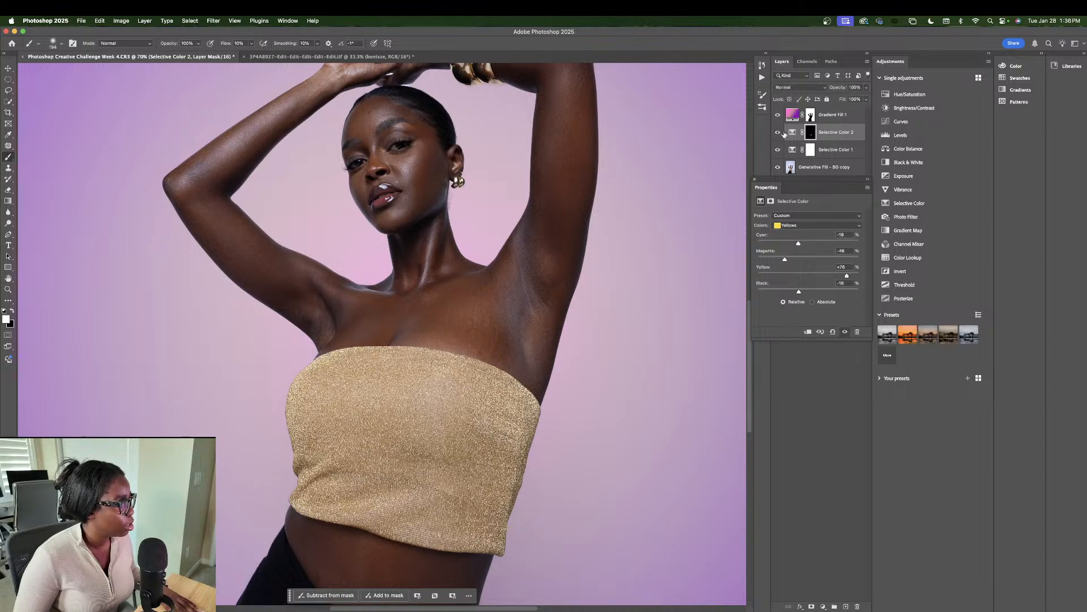
pyautogui.click(796, 149)
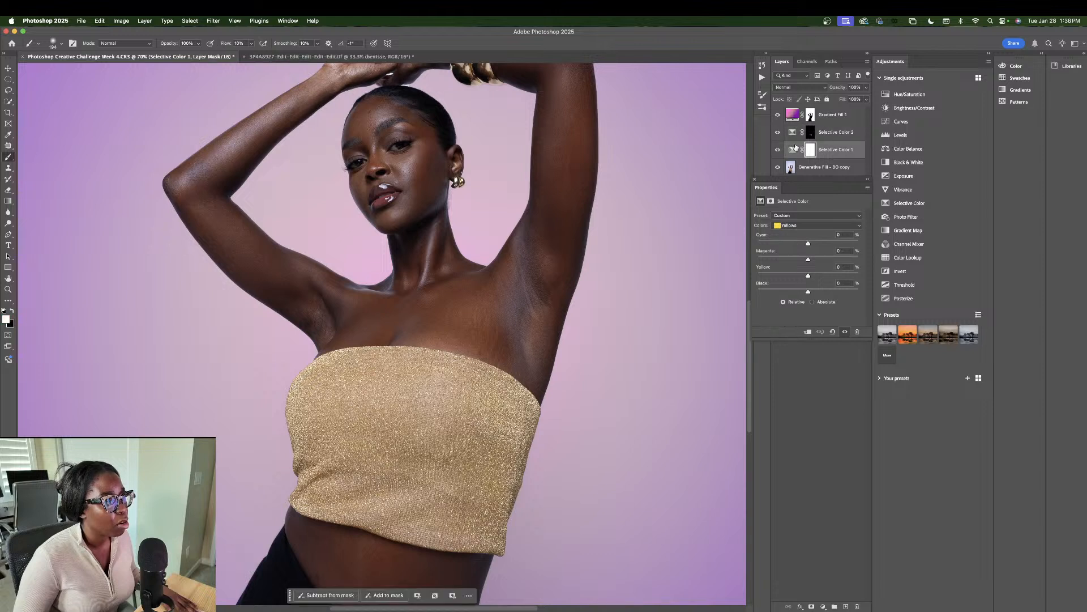
pyautogui.click(795, 132)
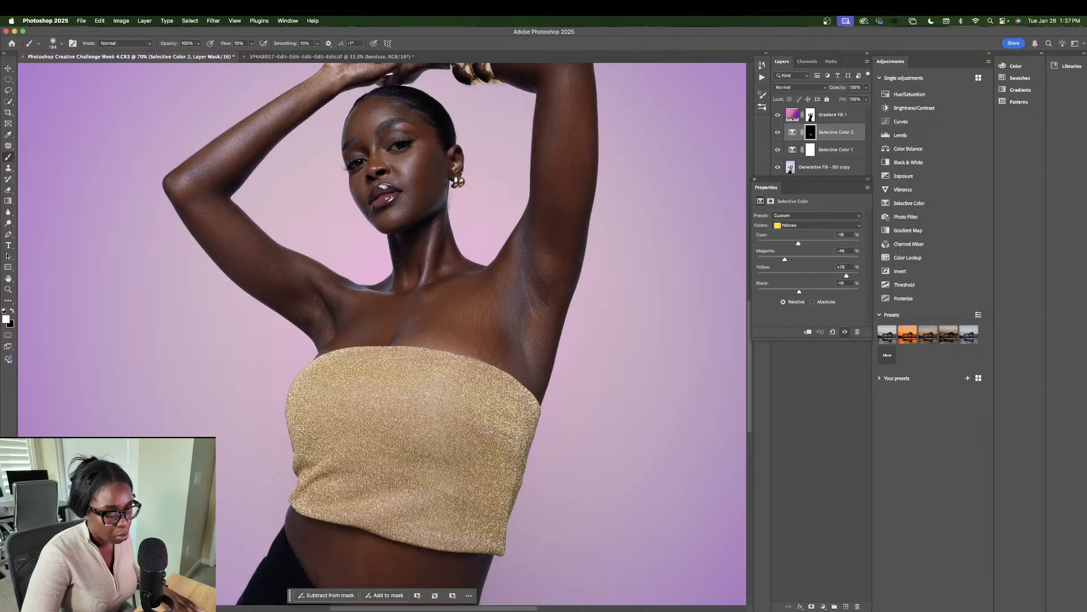
pyautogui.press('super+minus')
pyautogui.press('super+minus')
pyautogui.press('super+minus')
pyautogui.press('super+minus')
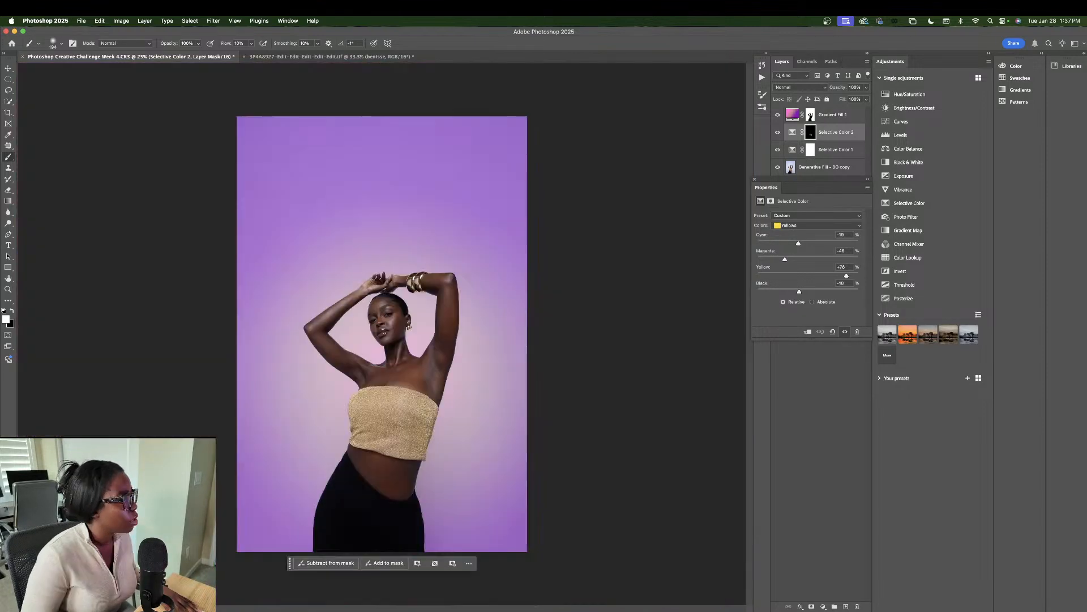
# Step: Toggle Selective Color 2's visibility several times to compare the gold top
pyautogui.click(778, 133)
pyautogui.click(778, 134)
pyautogui.click(778, 134)
pyautogui.click(778, 134)
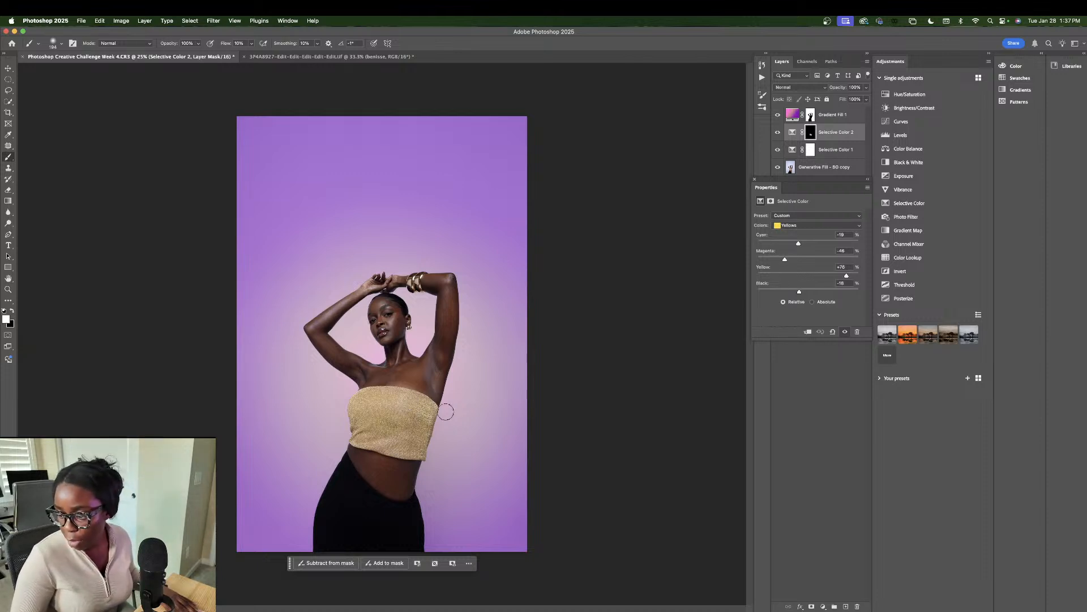
pyautogui.click(777, 133)
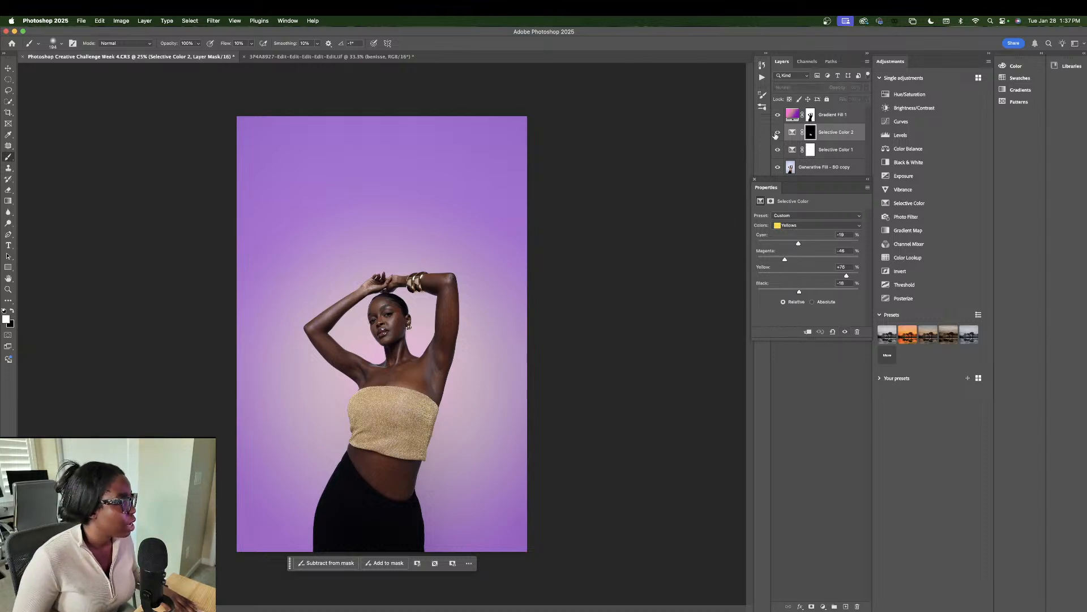
pyautogui.click(776, 133)
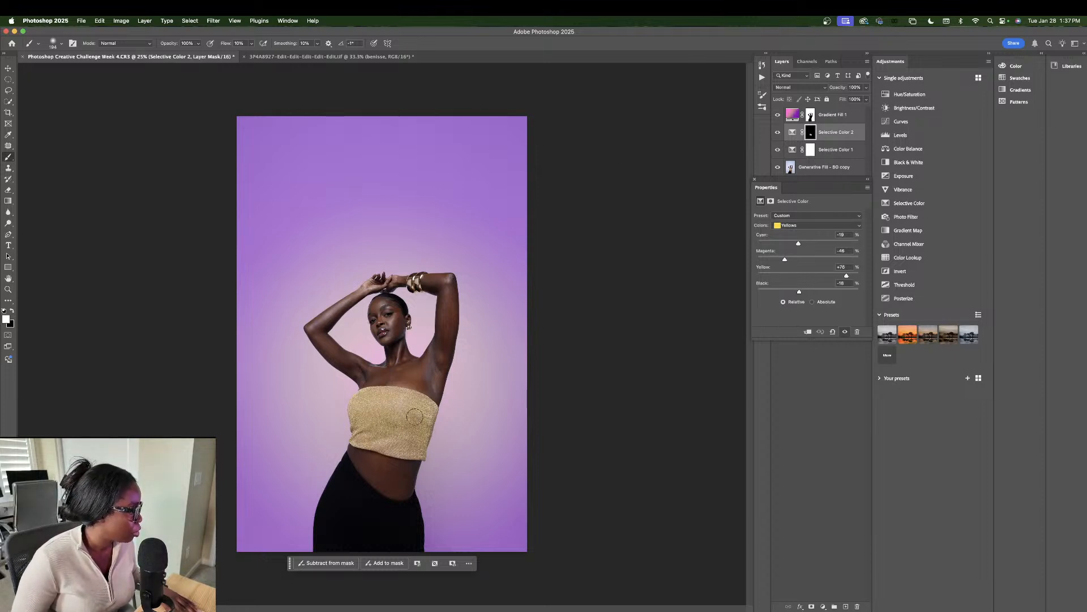
# Step: Duplicate Selective Color 2 (undo once, then duplicate again) to double the Yellows boost
pyautogui.press('super+j')
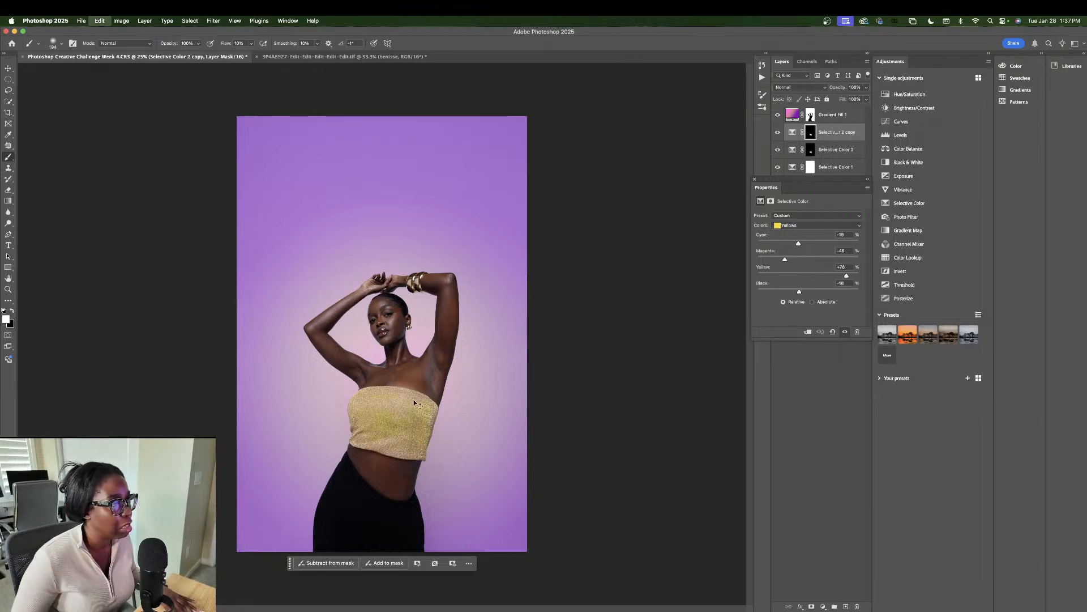
pyautogui.press('super+z')
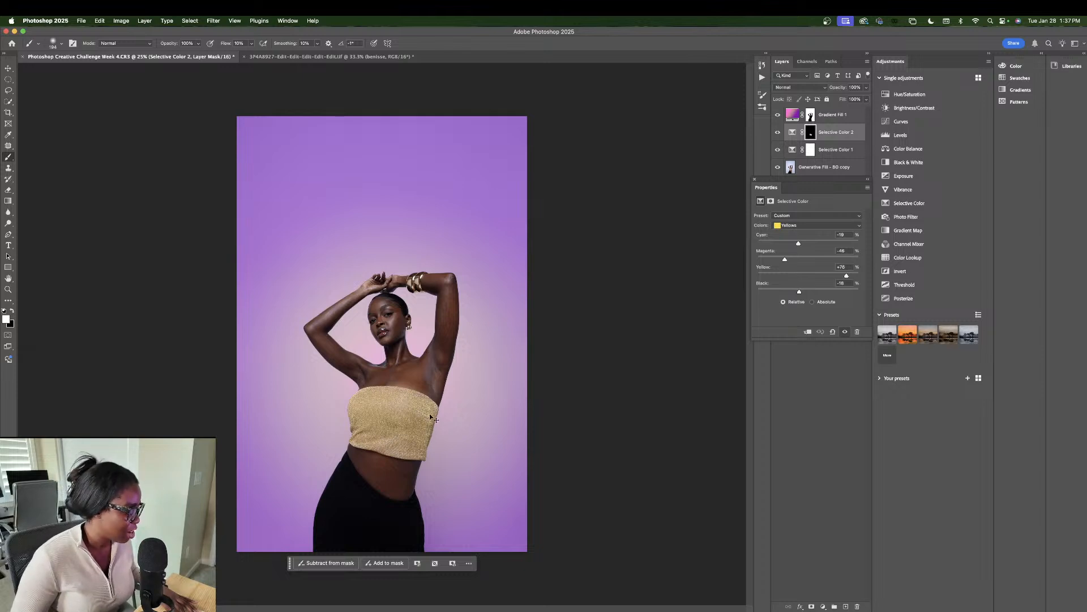
pyautogui.press('super+j')
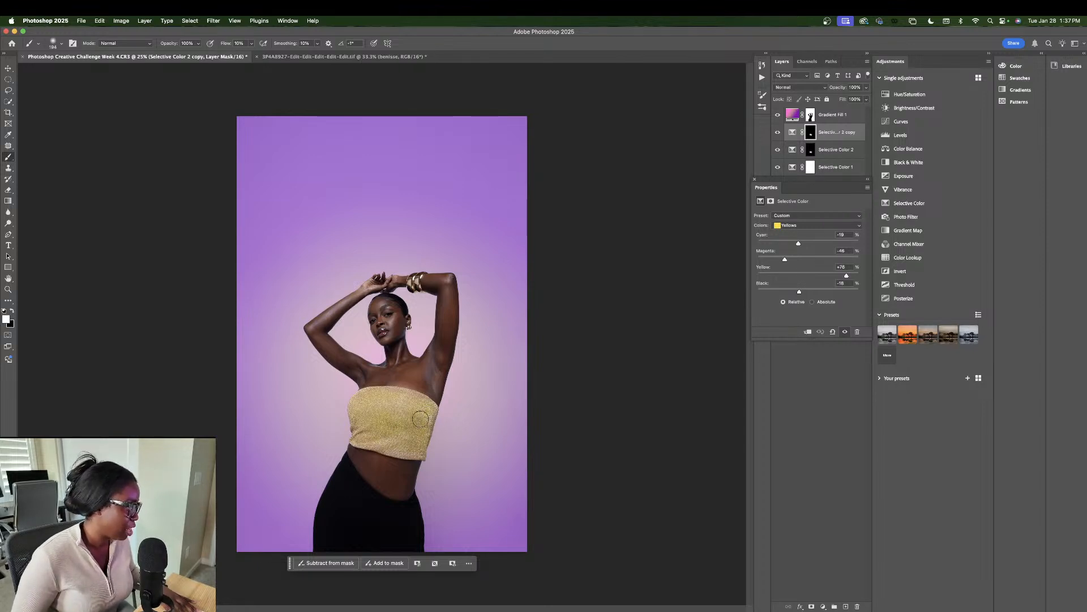
# Step: Delete the Selective Color 2 copy layer
pyautogui.click(844, 118)
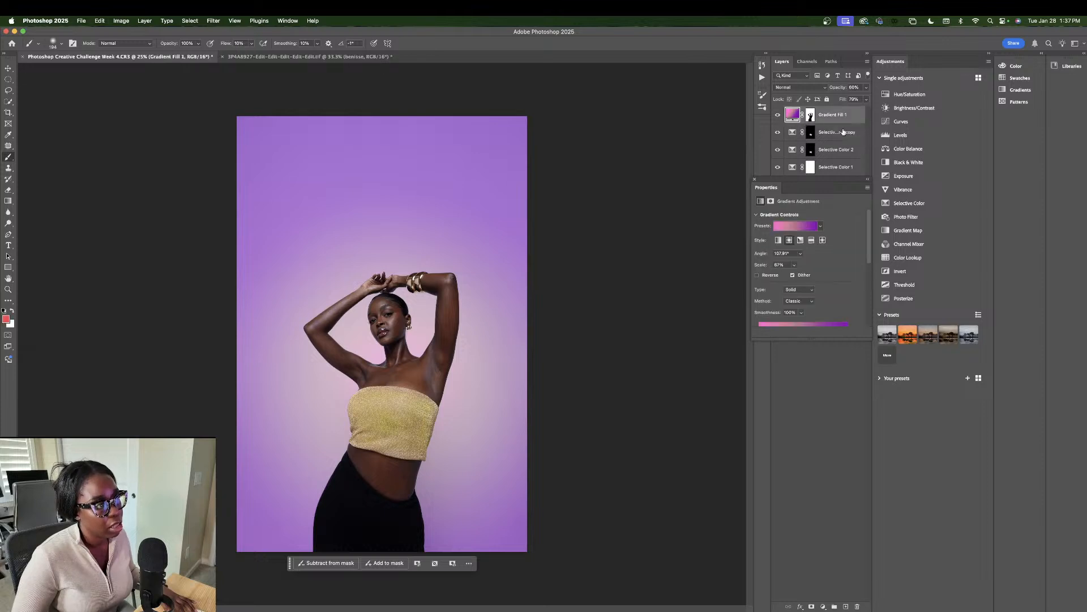
pyautogui.click(842, 133)
pyautogui.press('Delete')
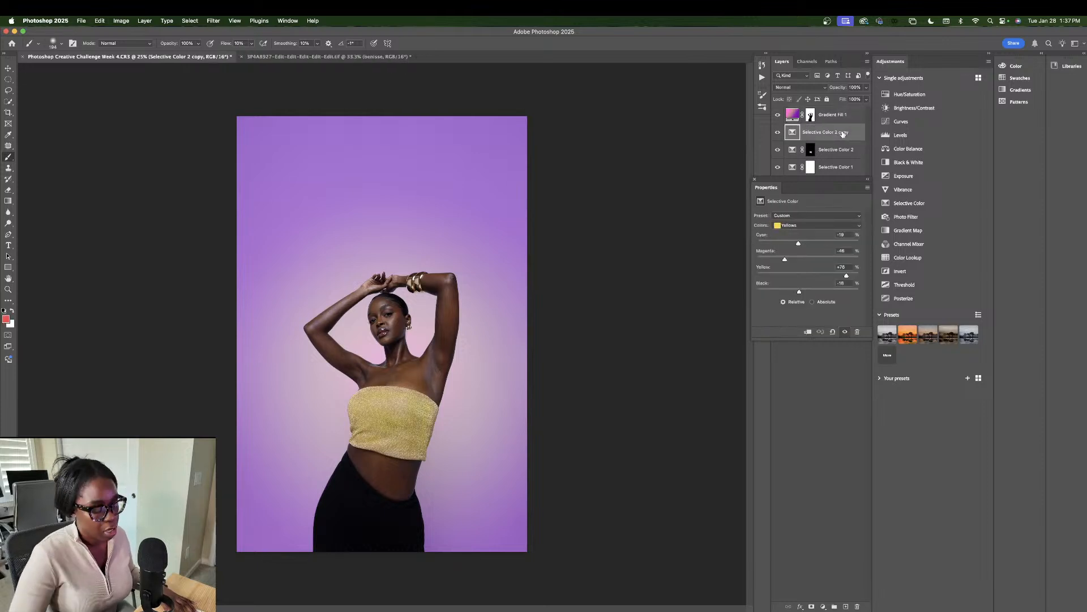
pyautogui.press('Delete')
# Step: Set Selective Color 2's Blacks range to Cyan -18
pyautogui.click(808, 225)
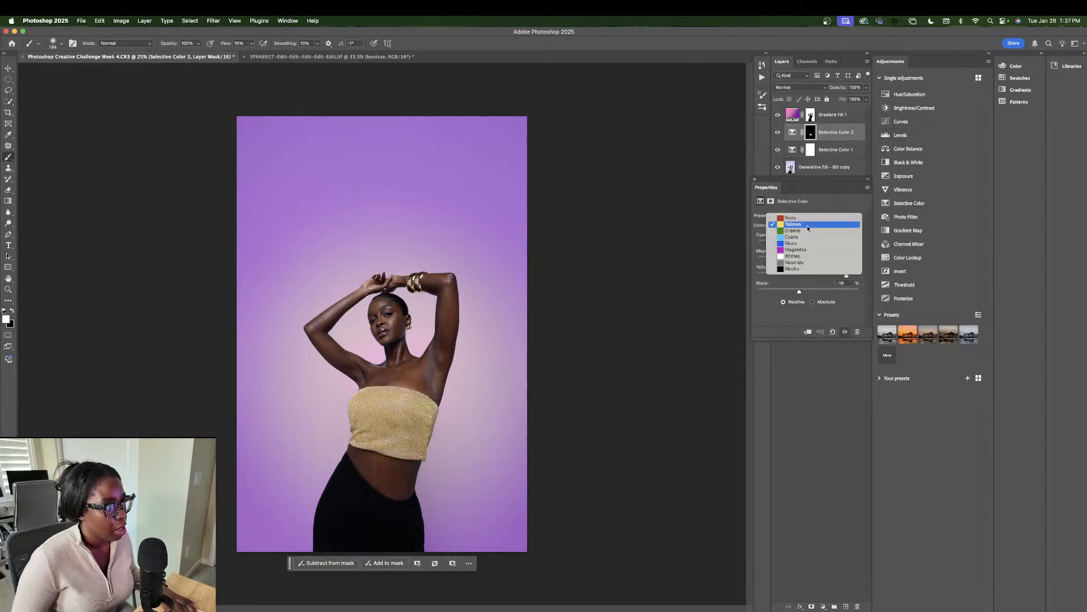
pyautogui.click(805, 268)
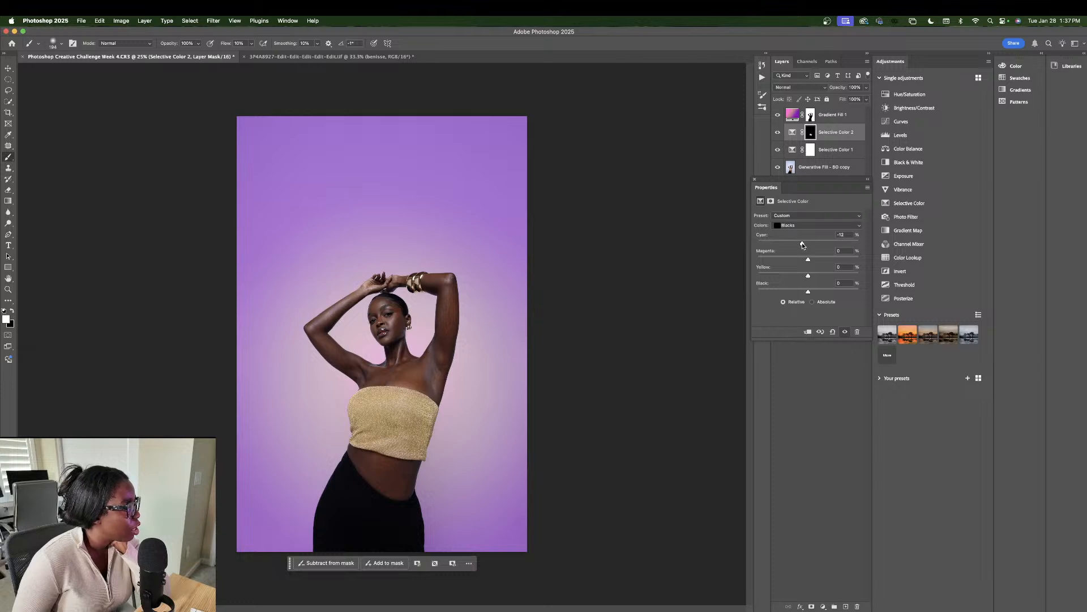
pyautogui.moveTo(803, 245); pyautogui.dragTo(800, 244)
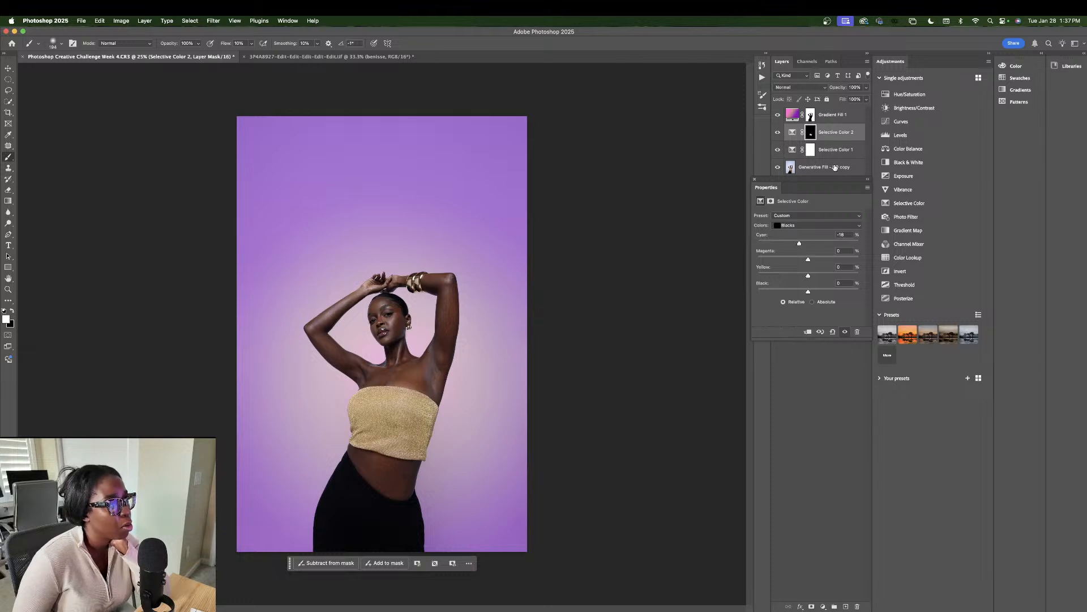
pyautogui.click(840, 118)
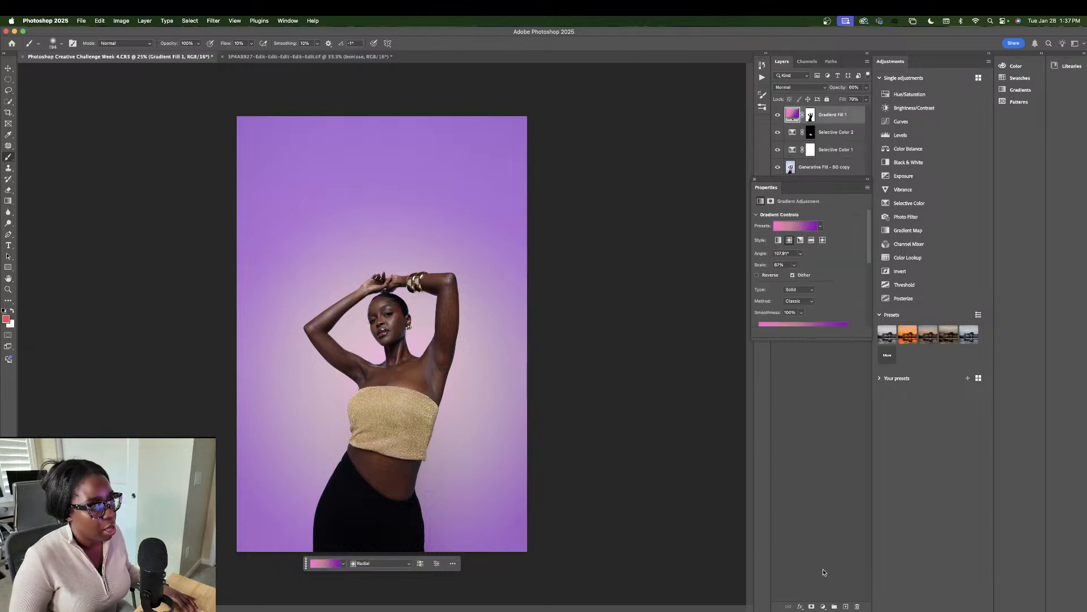
# Step: Add Selective Color 3 with Blacks Cyan -12, Yellow -29, at 62% fill and 79% opacity
pyautogui.click(823, 606)
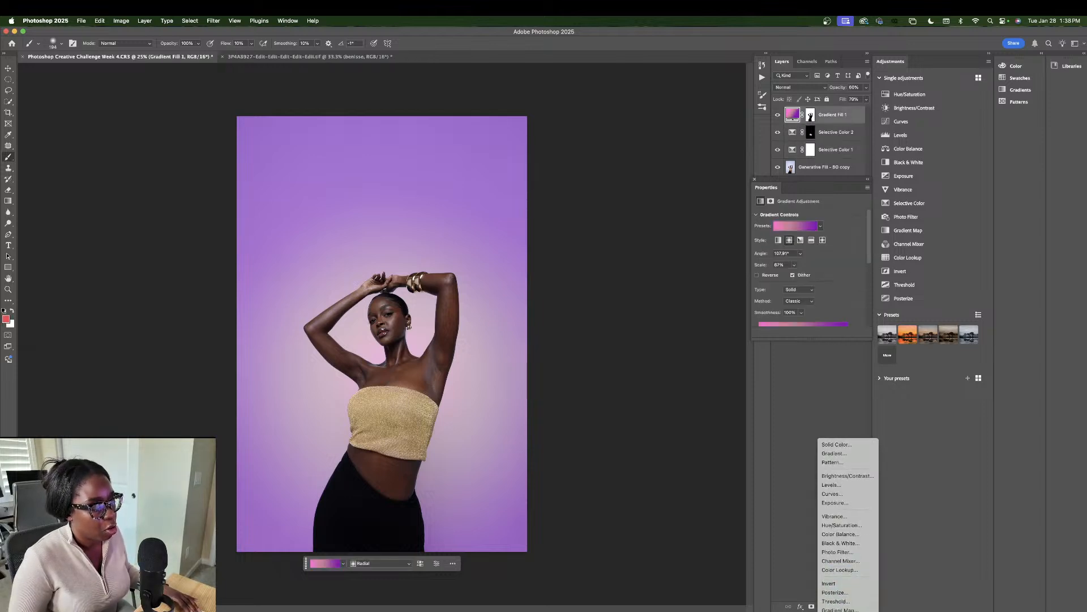
pyautogui.click(837, 605)
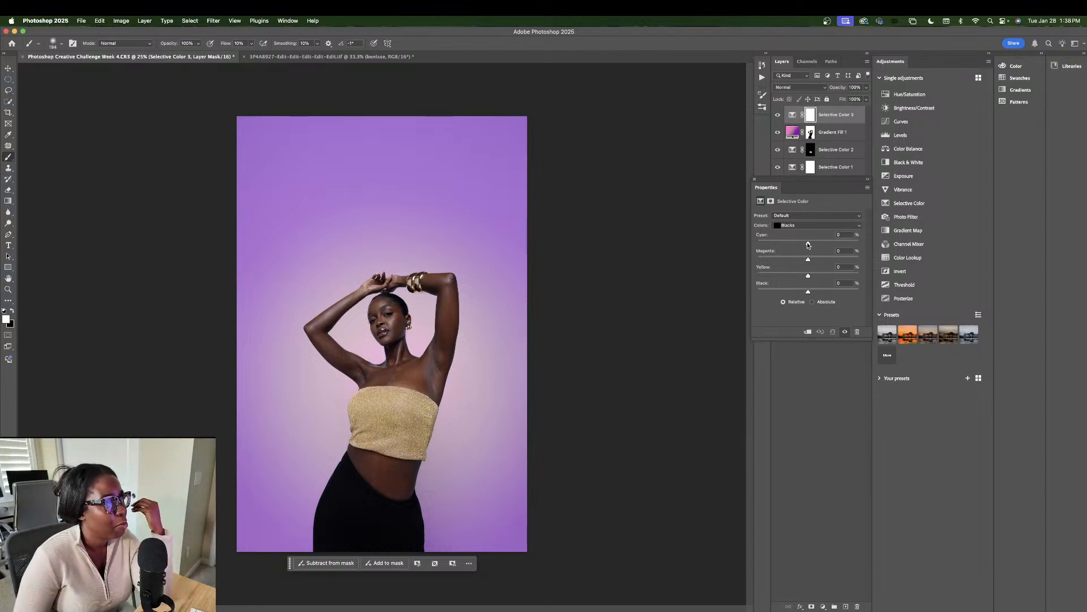
pyautogui.moveTo(808, 244); pyautogui.dragTo(807, 245)
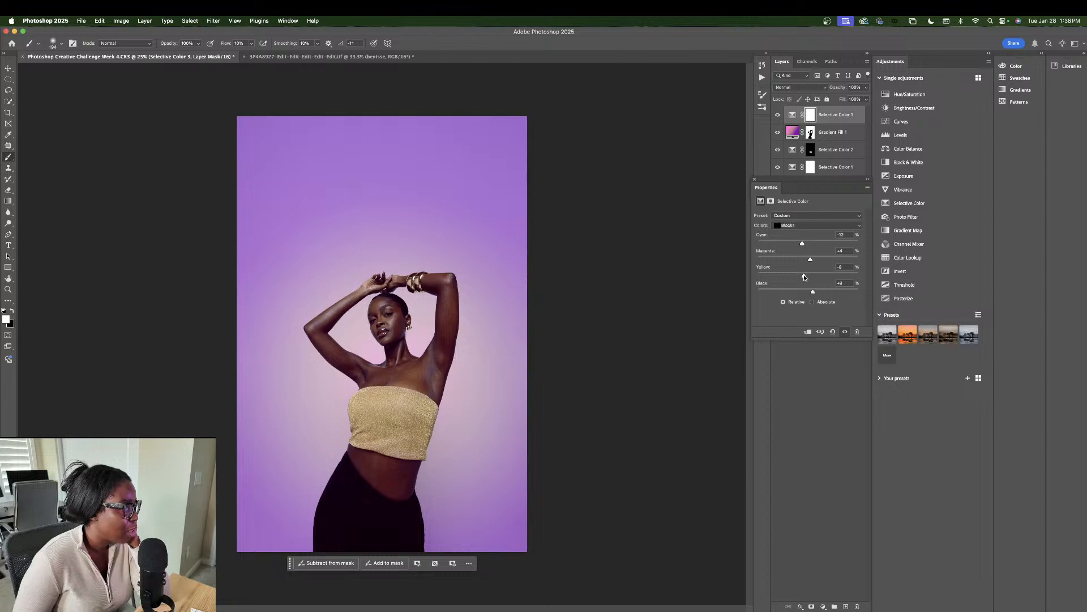
pyautogui.moveTo(804, 276); pyautogui.dragTo(794, 279)
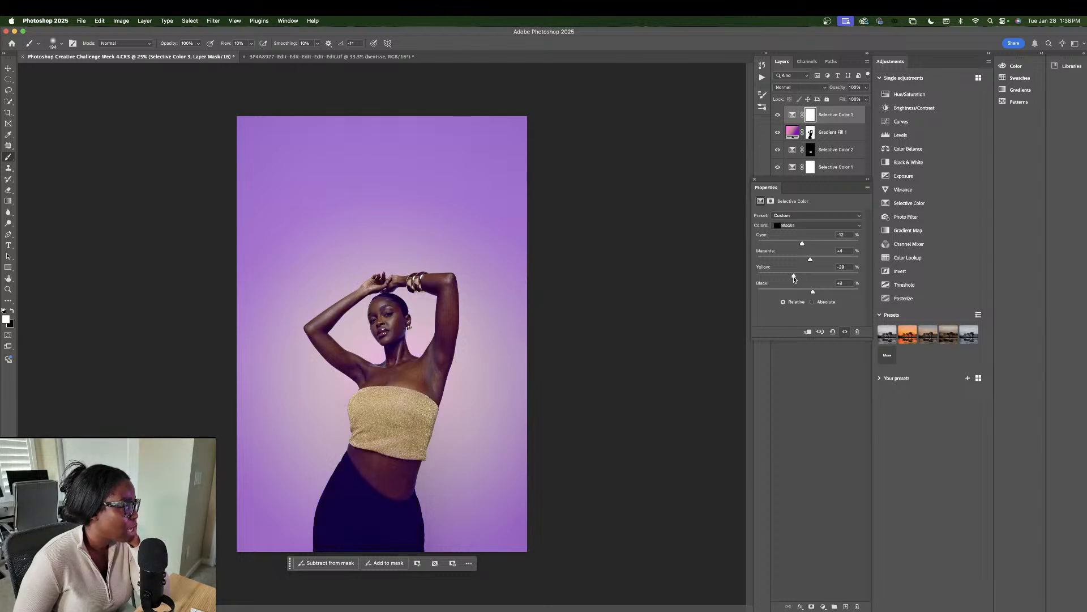
pyautogui.click(864, 101)
pyautogui.click(852, 111)
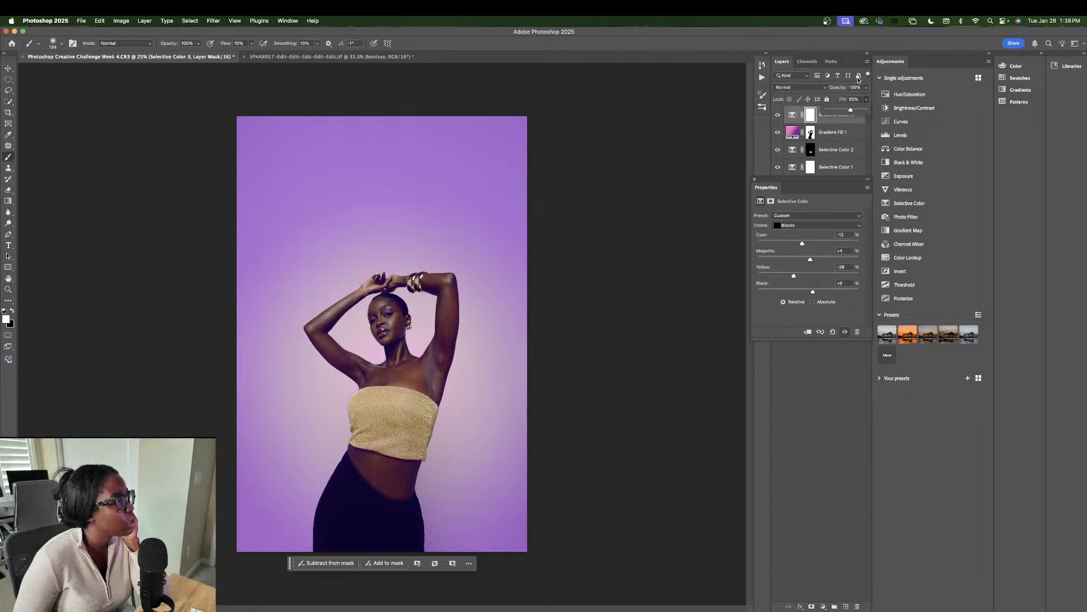
pyautogui.click(866, 88)
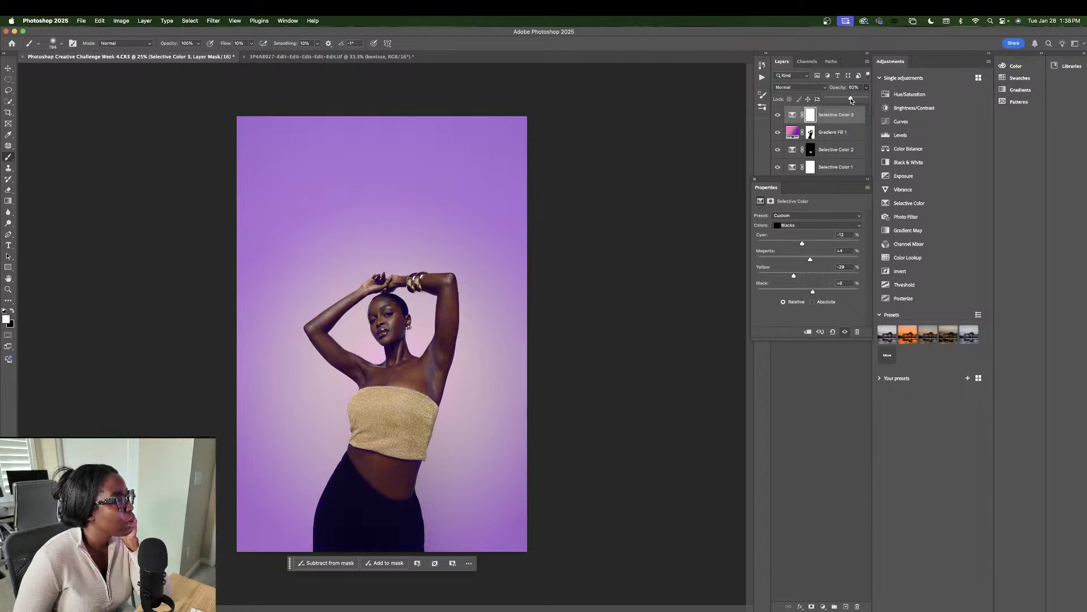
pyautogui.click(858, 99)
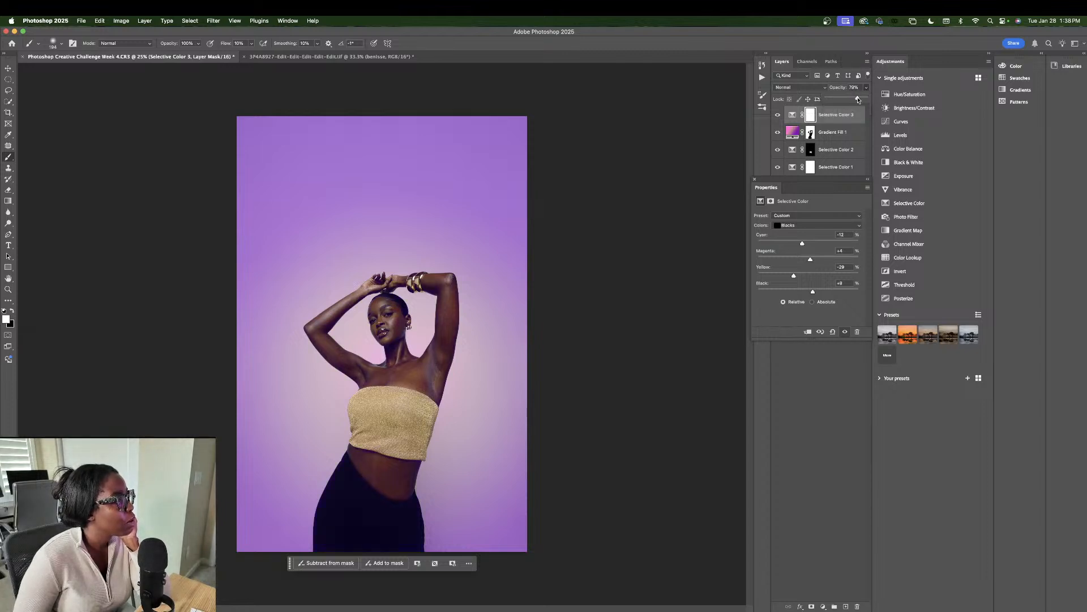
# Step: Zoom in on the upper body, close Properties, and select the Generative Fill - BG copy layer
pyautogui.click(842, 133)
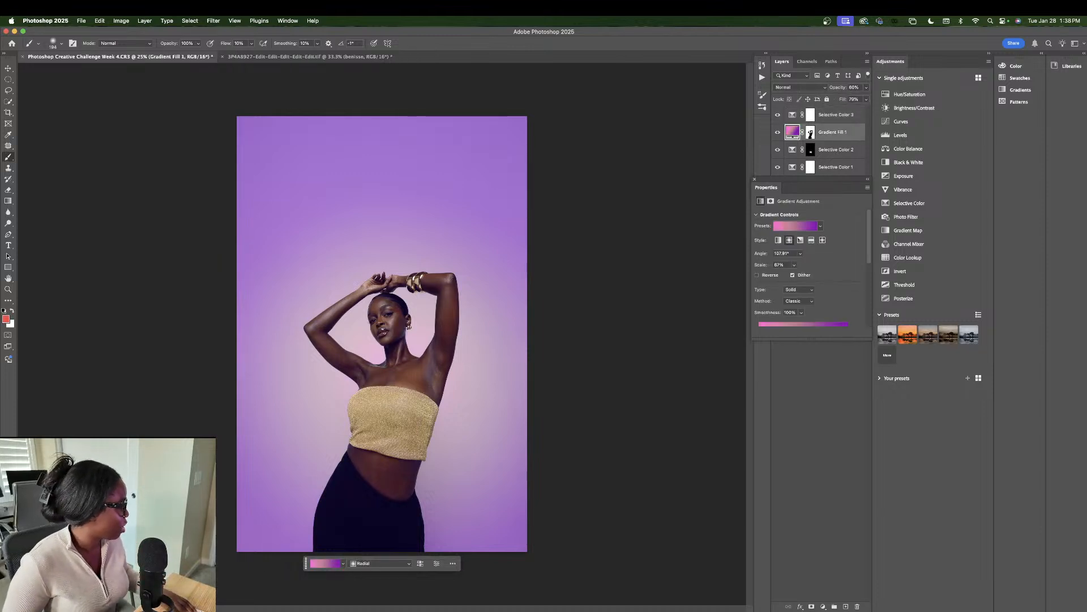
pyautogui.press('super+plus')
pyautogui.press('super+plus')
pyautogui.press('super+plus')
pyautogui.press('super+plus')
pyautogui.press('super+plus')
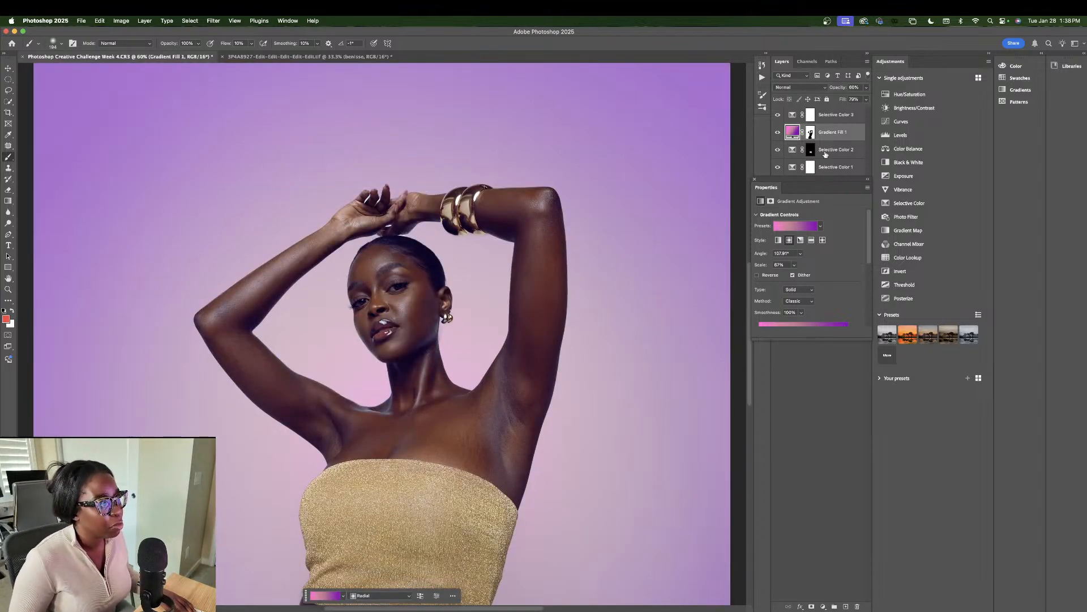
pyautogui.click(831, 150)
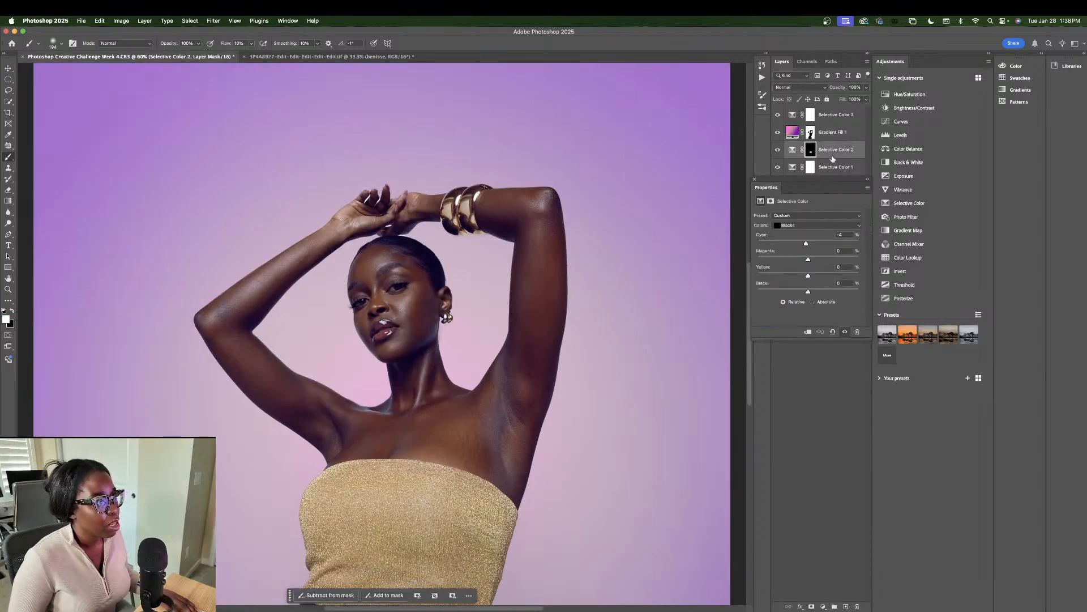
pyautogui.click(754, 180)
pyautogui.click(841, 186)
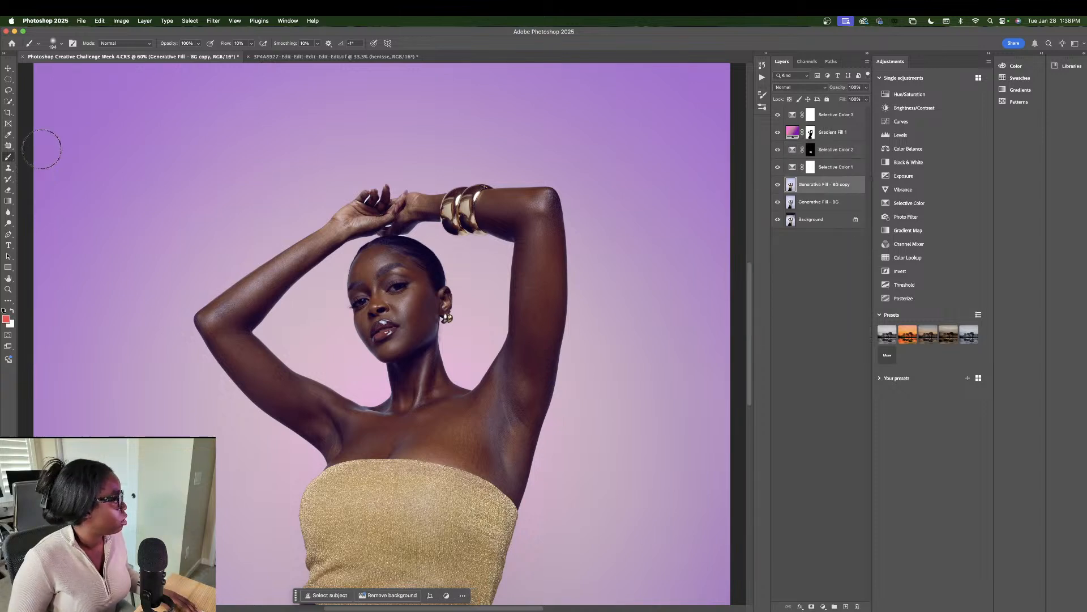
pyautogui.moveTo(41, 148); pyautogui.dragTo(43, 159)
pyautogui.click(11, 90)
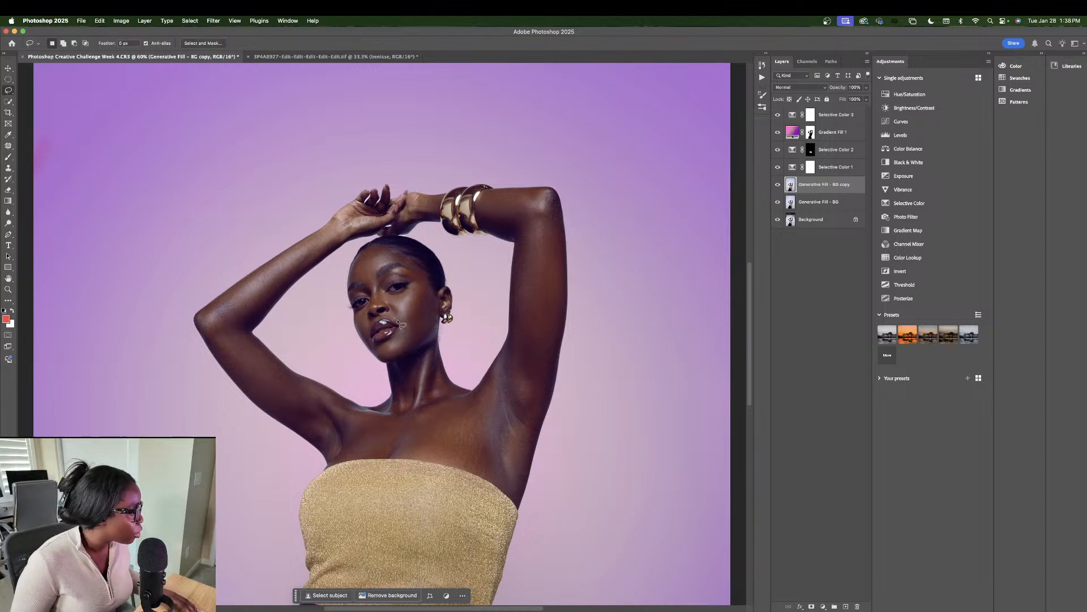
pyautogui.moveTo(396, 317)
pyautogui.mouseDown()
pyautogui.moveTo(409, 327)
pyautogui.moveTo(396, 316)
pyautogui.mouseUp()
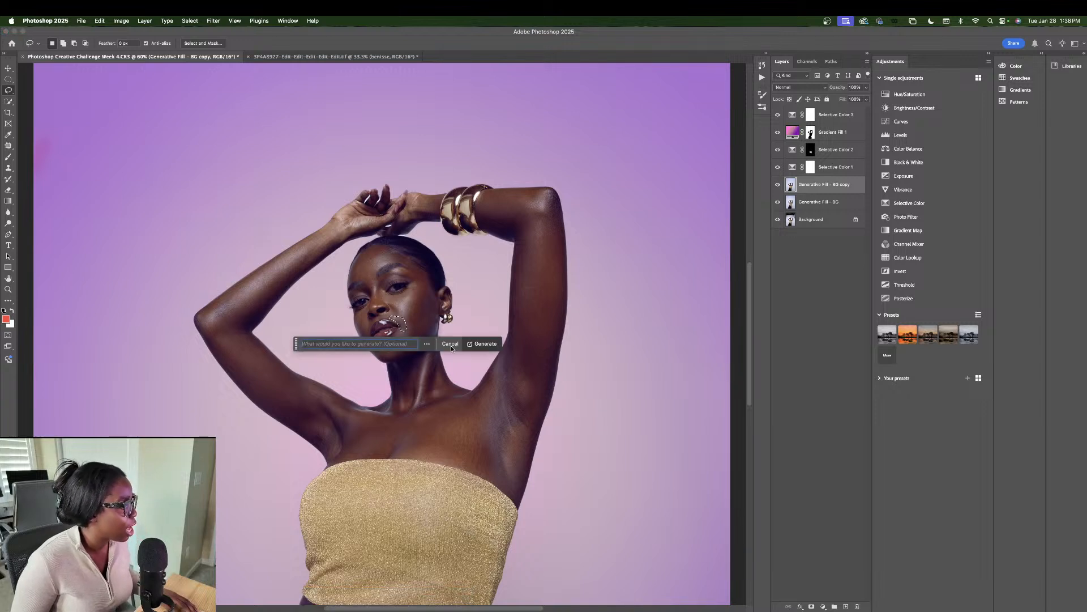
pyautogui.click(482, 344)
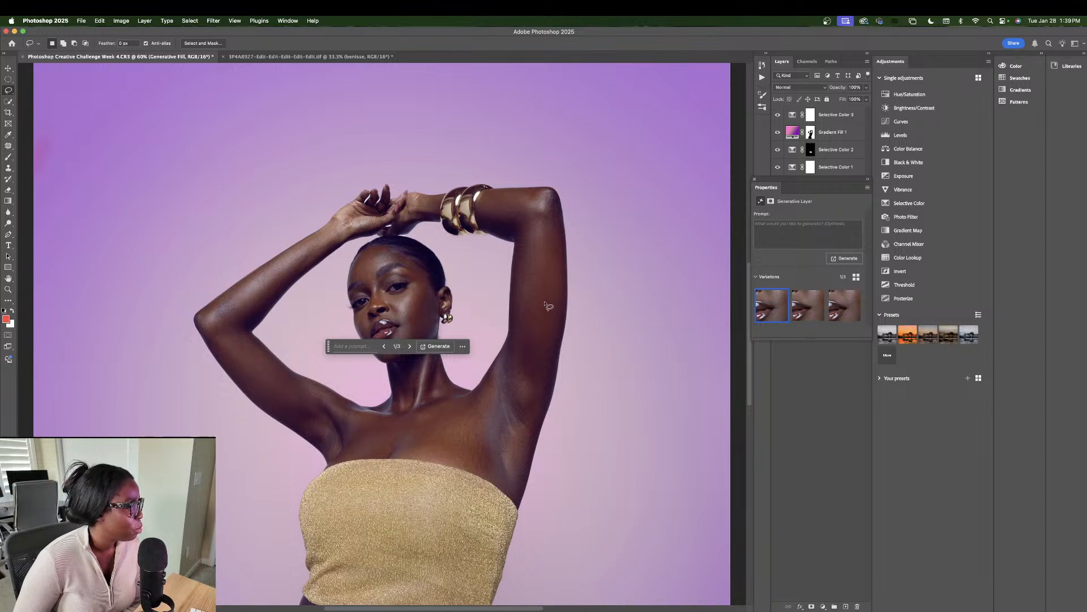
pyautogui.click(754, 179)
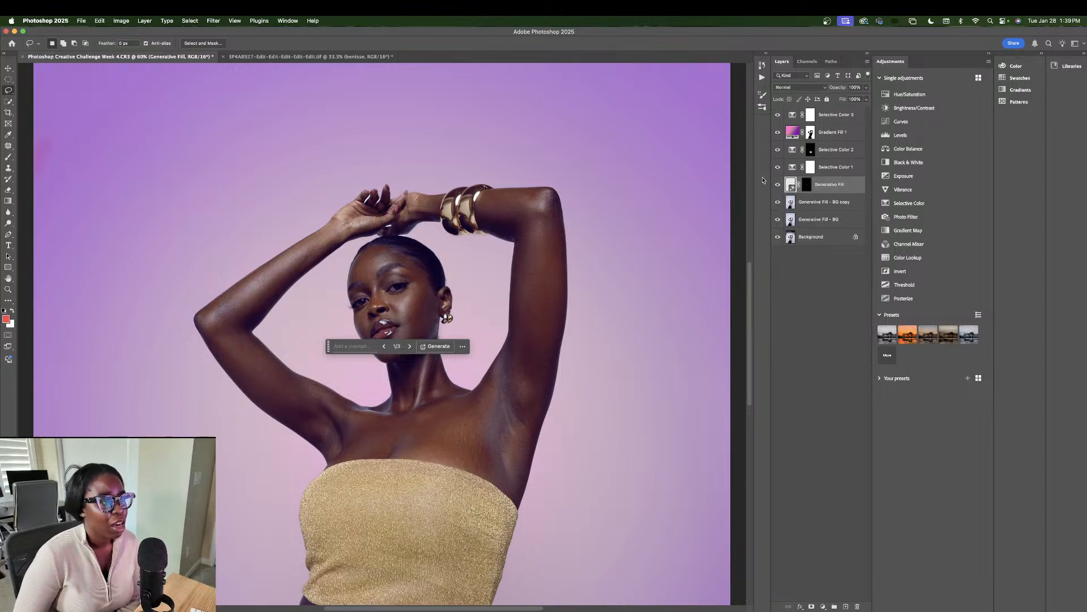
pyautogui.click(778, 185)
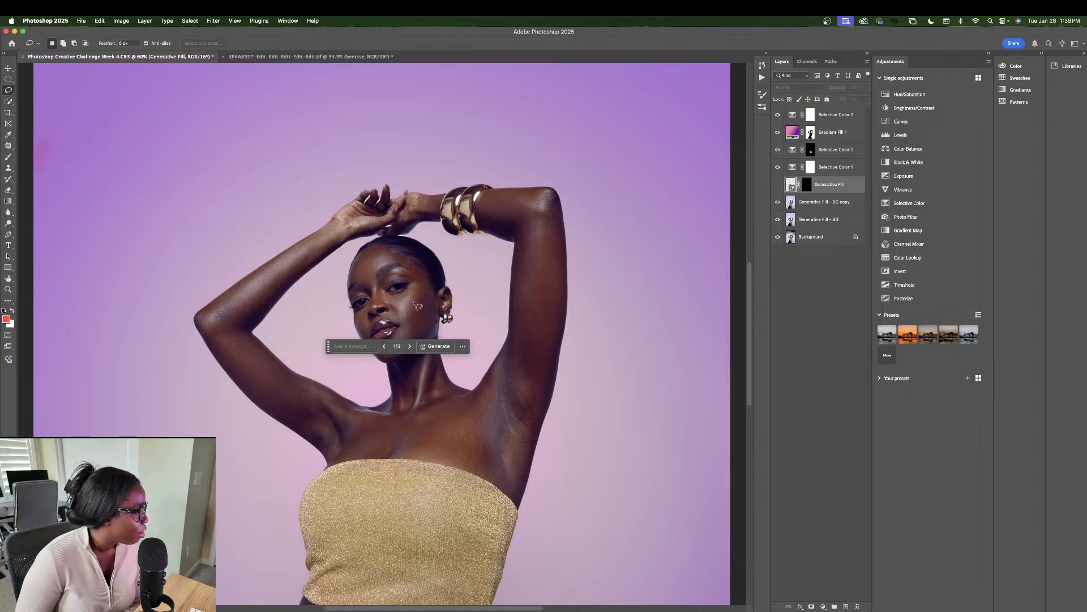
pyautogui.click(777, 187)
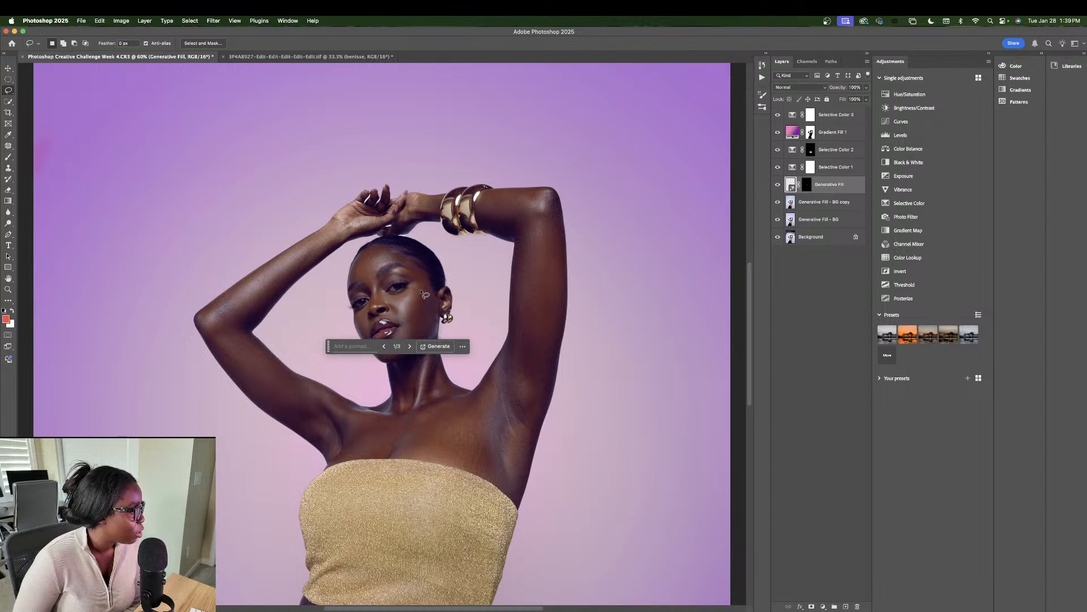
pyautogui.click(386, 298)
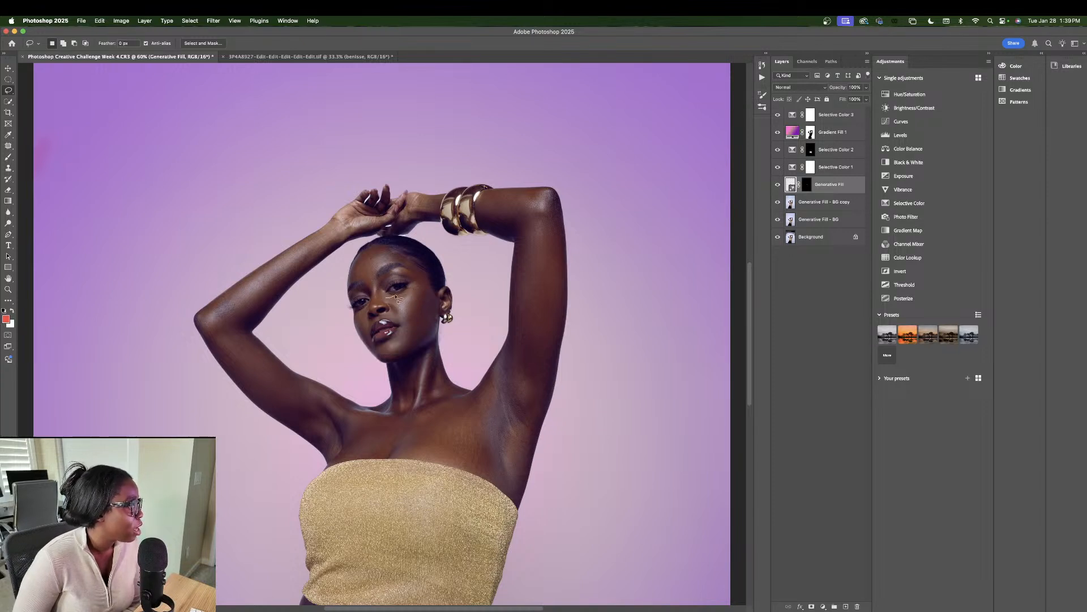
# Step: Lasso the cheek between eye and ear and generate Generative Fill 2, toggling it to compare
pyautogui.moveTo(401, 296)
pyautogui.mouseDown()
pyautogui.moveTo(431, 295)
pyautogui.moveTo(435, 331)
pyautogui.moveTo(404, 349)
pyautogui.moveTo(397, 306)
pyautogui.mouseUp()
pyautogui.click(351, 363)
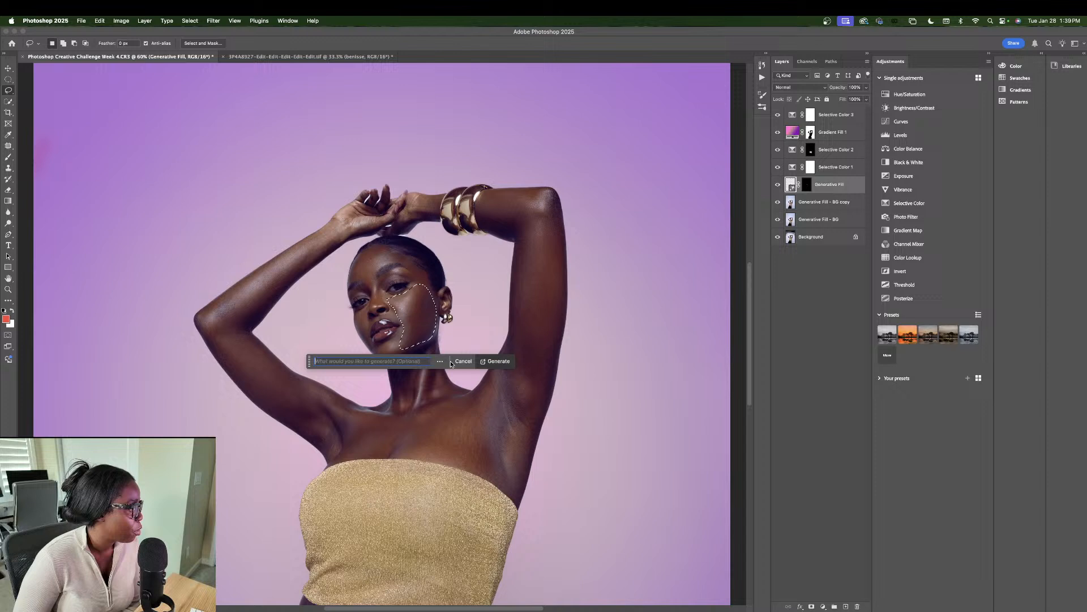
pyautogui.click(494, 363)
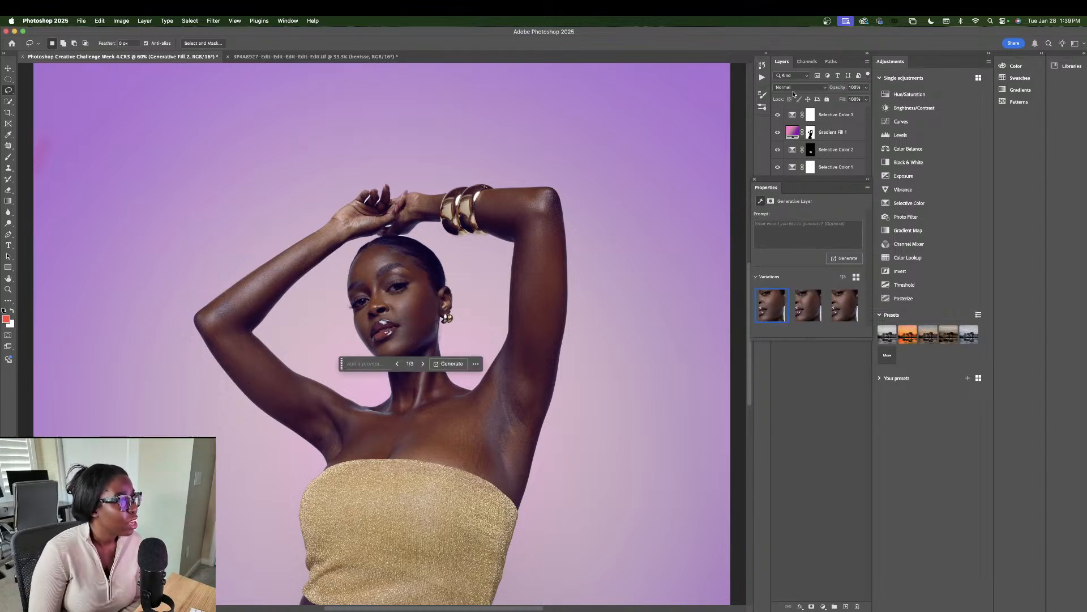
pyautogui.click(754, 181)
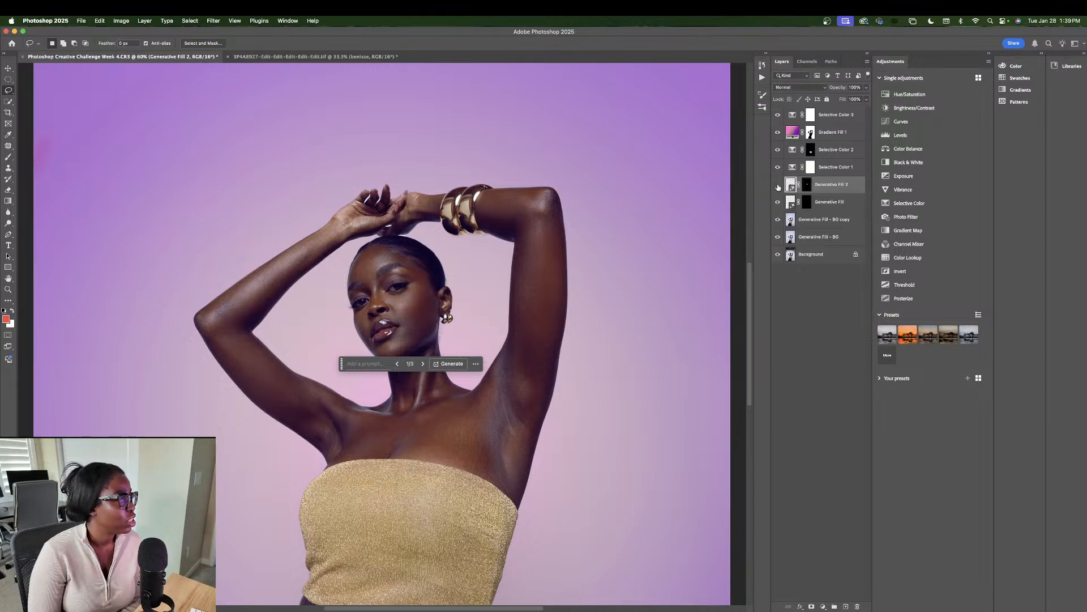
pyautogui.click(778, 185)
pyautogui.click(778, 185)
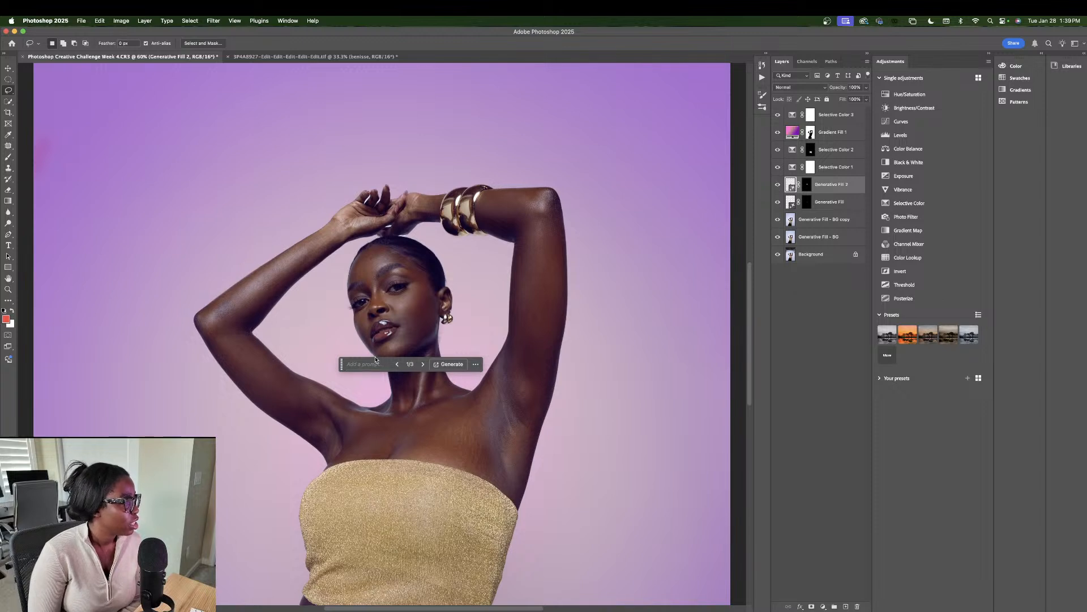
# Step: Settle on cheek variation 2 of 3 and lower Generative Fill 2's fill to 54%
pyautogui.click(419, 367)
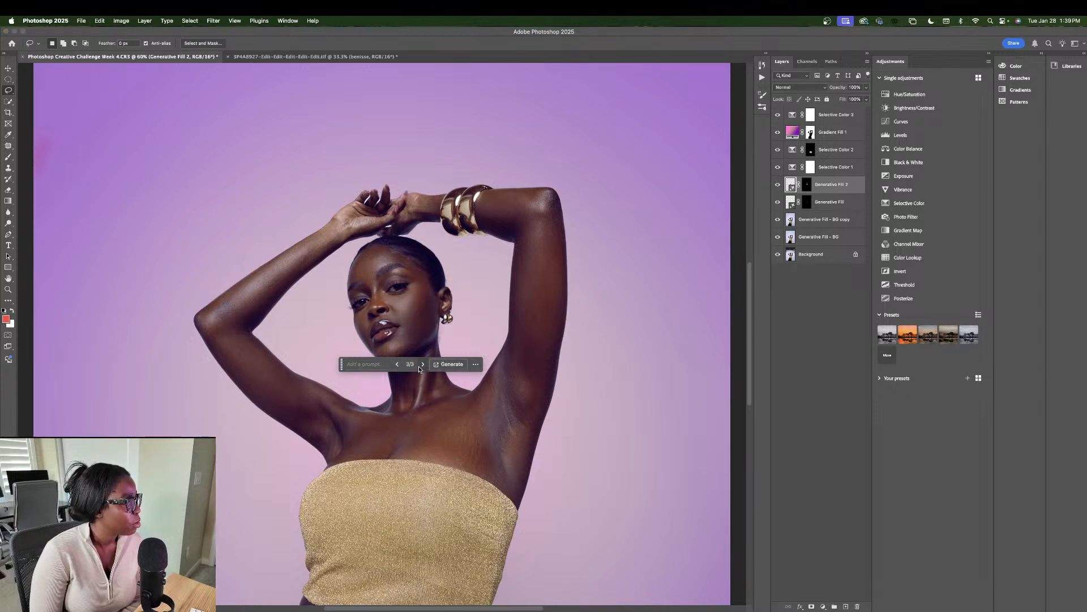
pyautogui.click(420, 367)
pyautogui.click(420, 367)
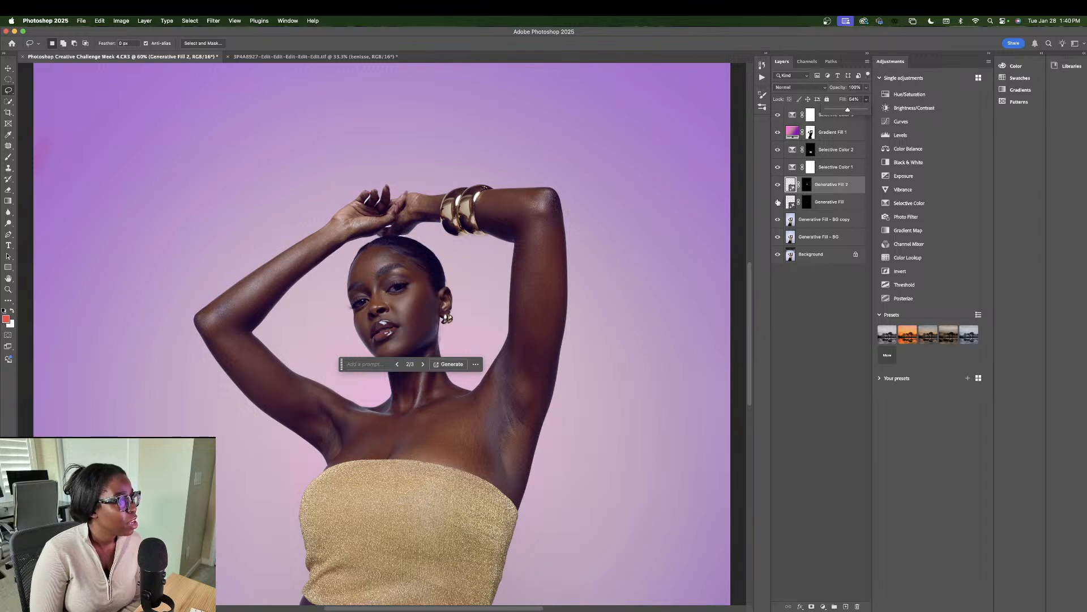
pyautogui.click(779, 185)
pyautogui.click(778, 186)
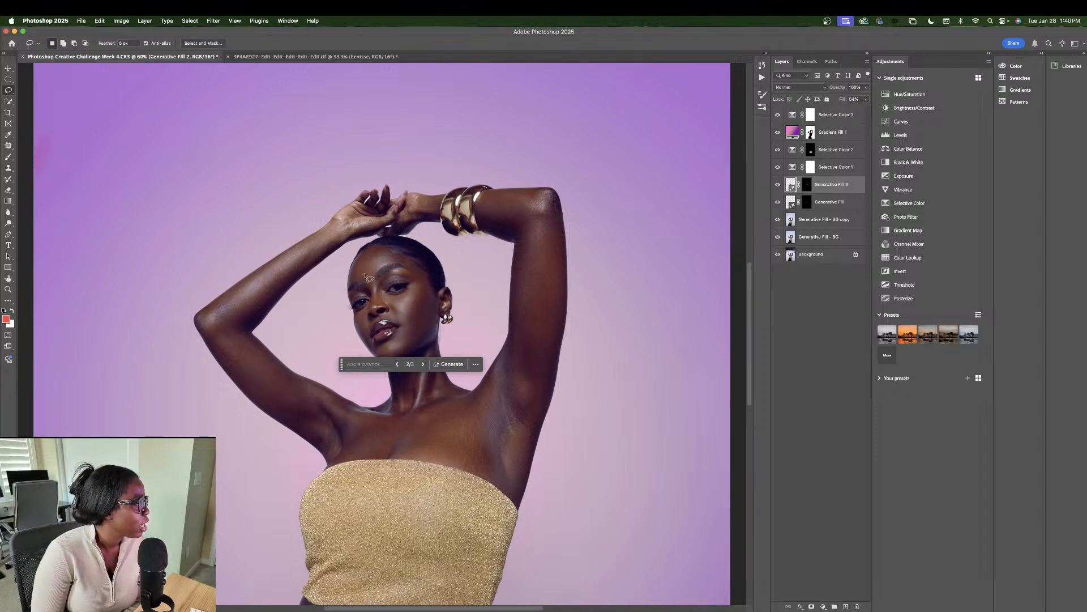
# Step: Lasso a forehead patch and generate Generative Fill 3, with variation 1 of 3 applied
pyautogui.moveTo(360, 263); pyautogui.dragTo(373, 263)
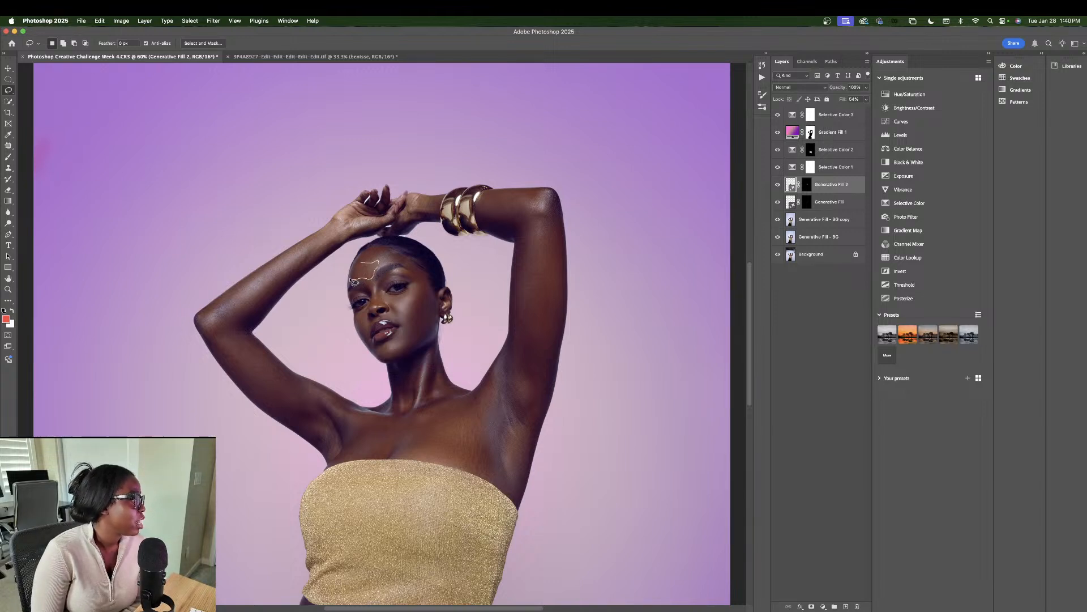
pyautogui.moveTo(357, 273); pyautogui.dragTo(353, 271)
pyautogui.click(305, 291)
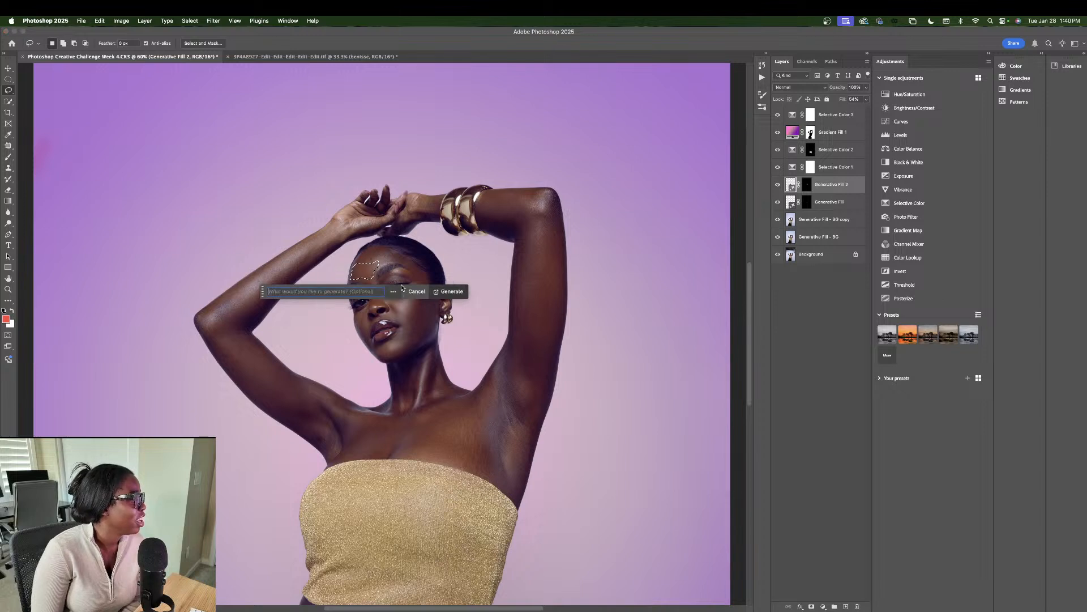
pyautogui.click(449, 291)
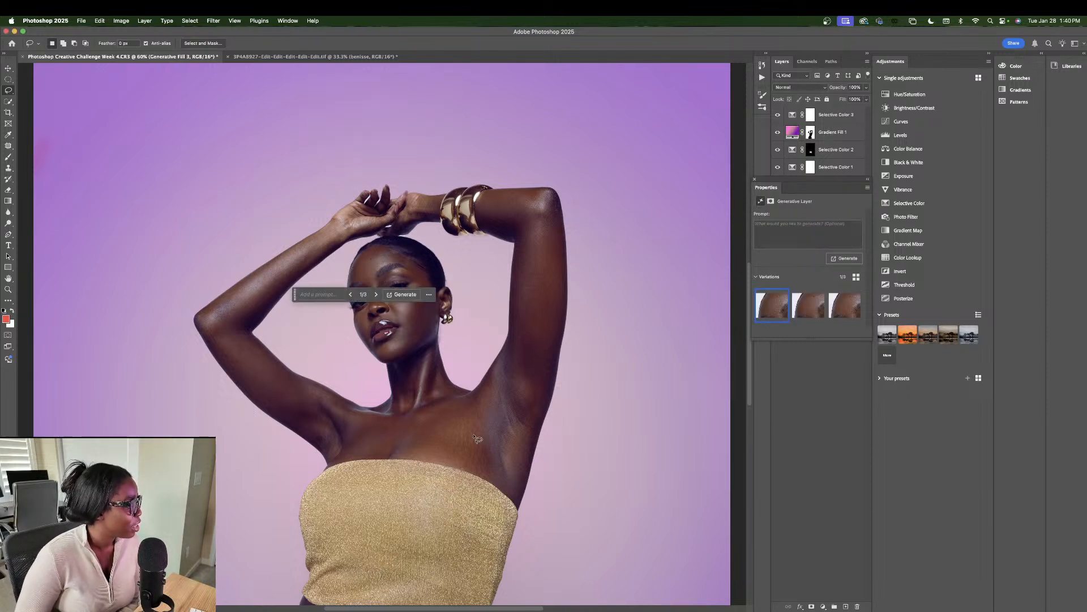
# Step: Generative-fill a chest patch near the armpit and keep its second variation
pyautogui.moveTo(477, 420)
pyautogui.mouseDown()
pyautogui.moveTo(445, 415)
pyautogui.moveTo(440, 442)
pyautogui.moveTo(462, 467)
pyautogui.moveTo(506, 485)
pyautogui.moveTo(479, 421)
pyautogui.mouseUp()
pyautogui.click(420, 499)
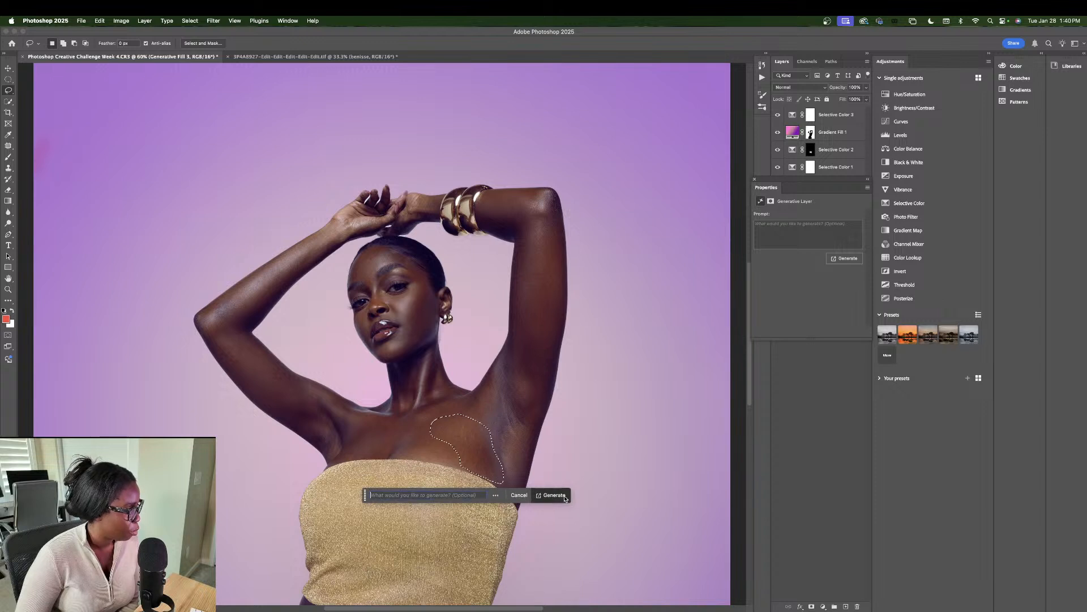
pyautogui.click(558, 499)
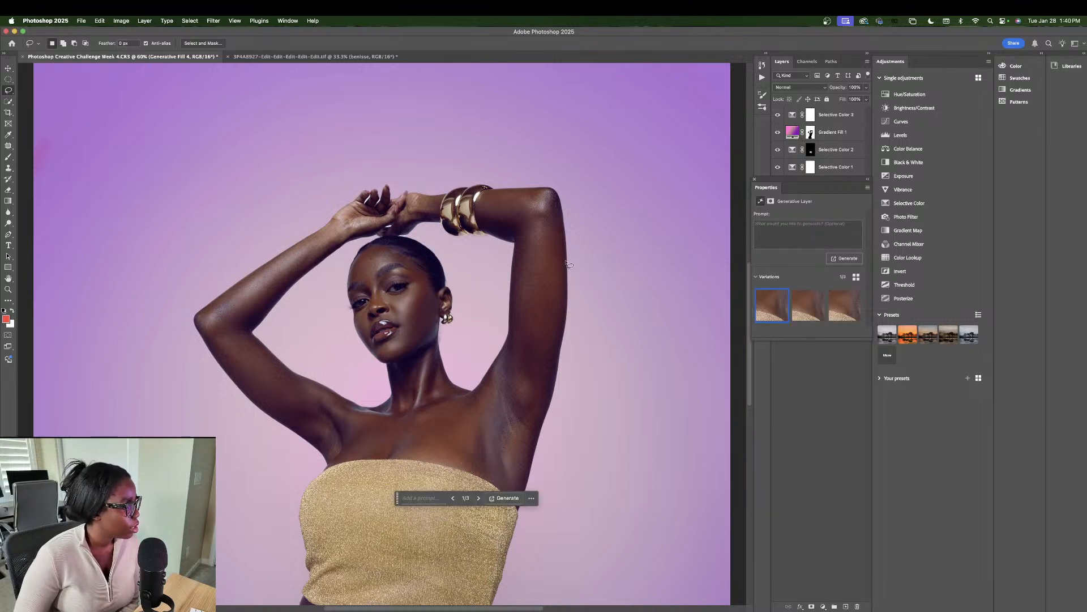
pyautogui.click(478, 498)
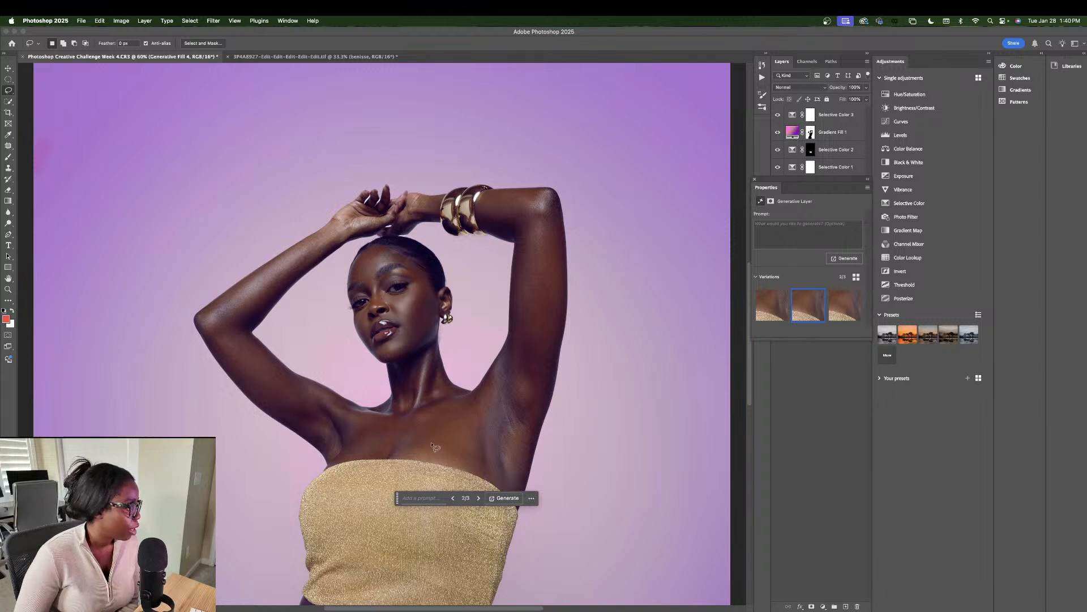
# Step: Lasso the chest just above the gold top and generate Generative Fill 5
pyautogui.moveTo(424, 437)
pyautogui.mouseDown()
pyautogui.moveTo(397, 457)
pyautogui.moveTo(471, 470)
pyautogui.moveTo(477, 449)
pyautogui.moveTo(417, 438)
pyautogui.mouseUp()
pyautogui.click(383, 480)
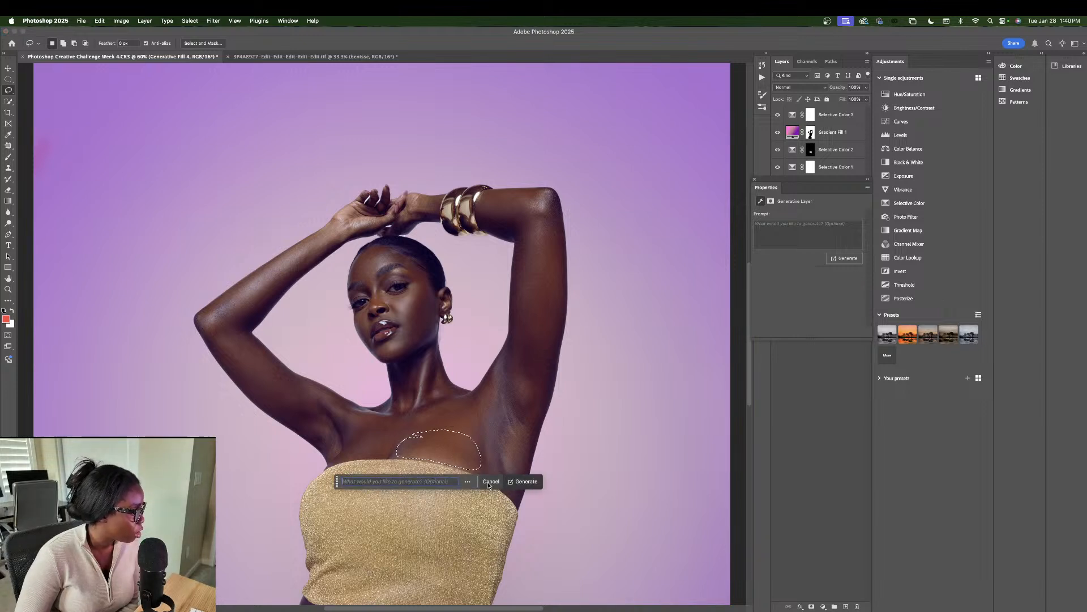
pyautogui.click(535, 482)
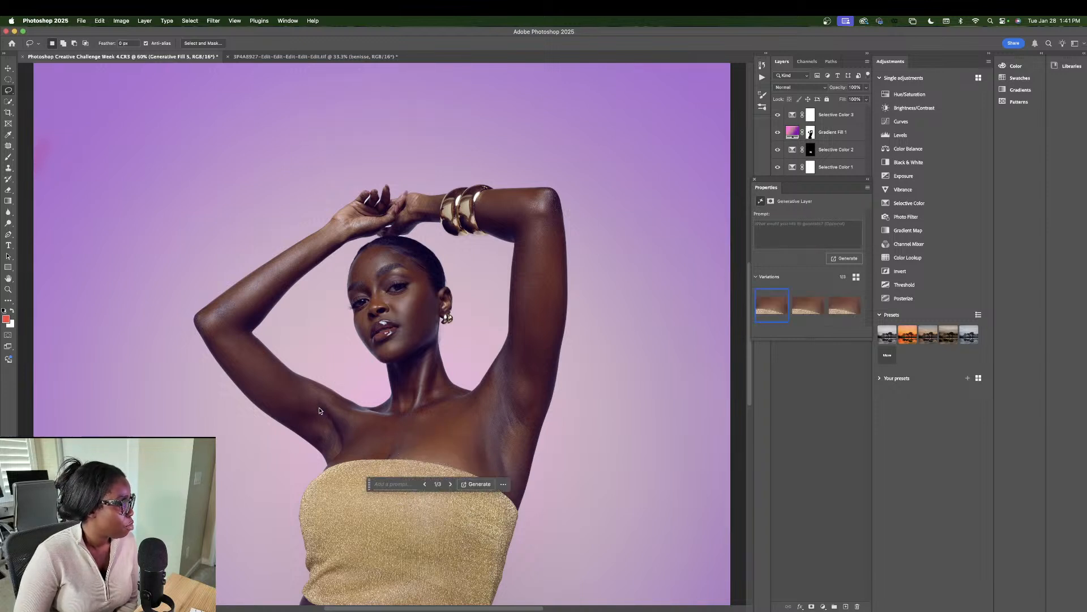
# Step: Cycle through the chest variations and lower the layer's fill to about 46%
pyautogui.click(448, 484)
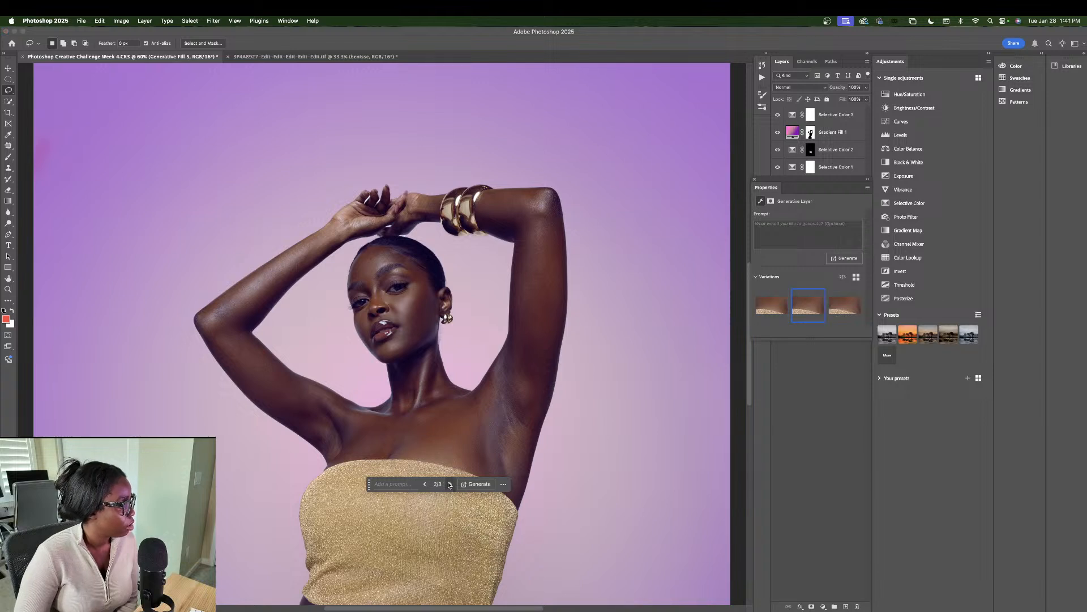
pyautogui.click(448, 484)
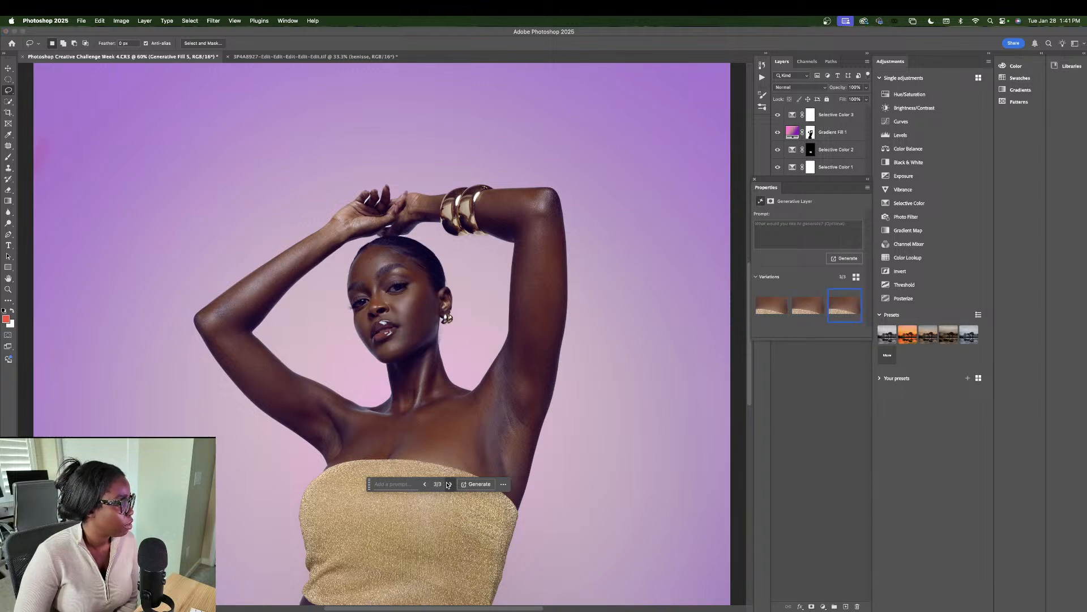
pyautogui.click(866, 99)
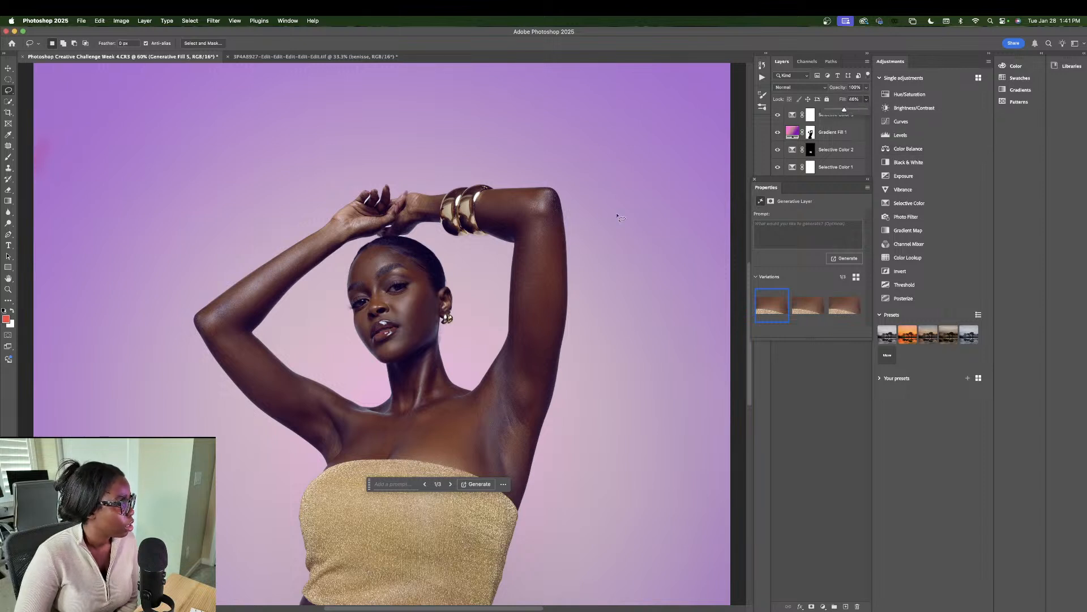
# Step: Lasso the left arm's elbow and generate Generative Fill 6 for it
pyautogui.moveTo(221, 320)
pyautogui.mouseDown()
pyautogui.moveTo(244, 298)
pyautogui.moveTo(224, 301)
pyautogui.moveTo(207, 328)
pyautogui.moveTo(232, 335)
pyautogui.moveTo(244, 308)
pyautogui.moveTo(242, 323)
pyautogui.mouseUp()
pyautogui.click(173, 351)
pyautogui.click(304, 352)
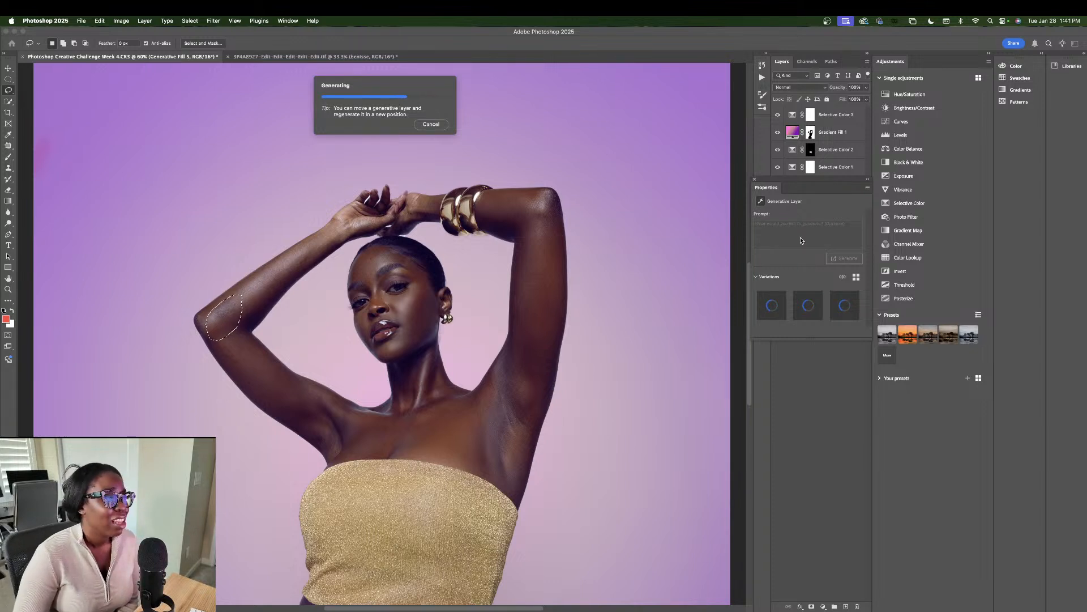
pyautogui.click(755, 180)
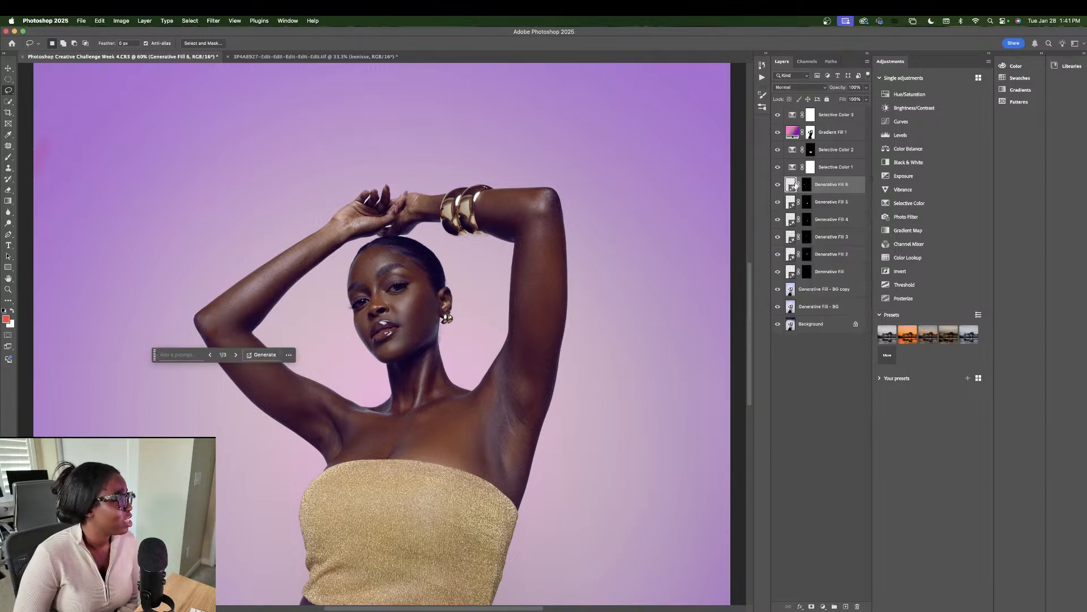
# Step: Drop the stray thin selection and preview the next elbow variation
pyautogui.moveTo(495, 329); pyautogui.dragTo(520, 307)
pyautogui.press('super+d')
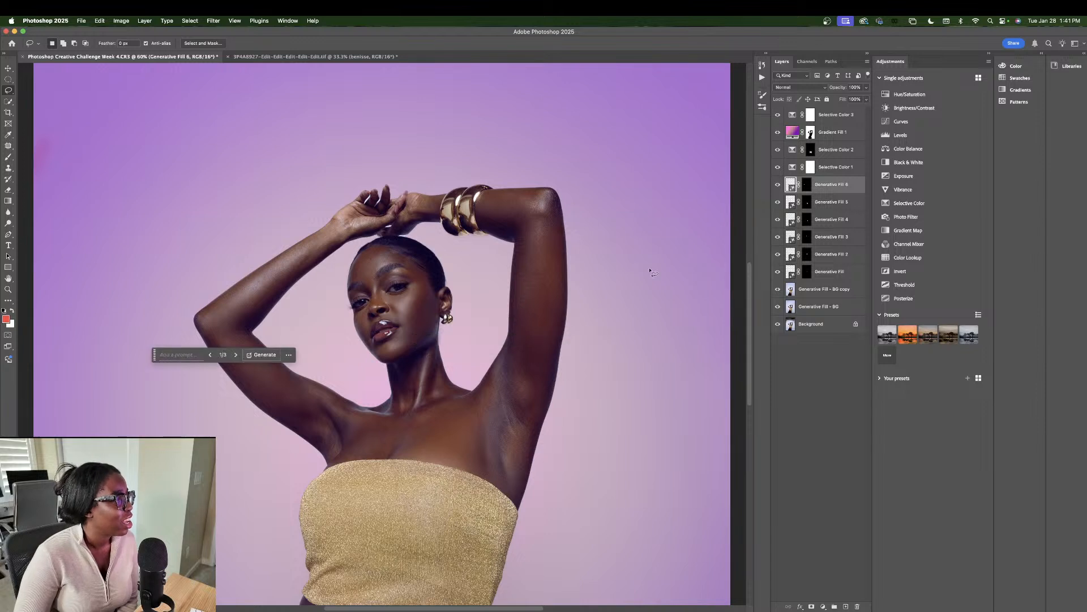
pyautogui.click(235, 355)
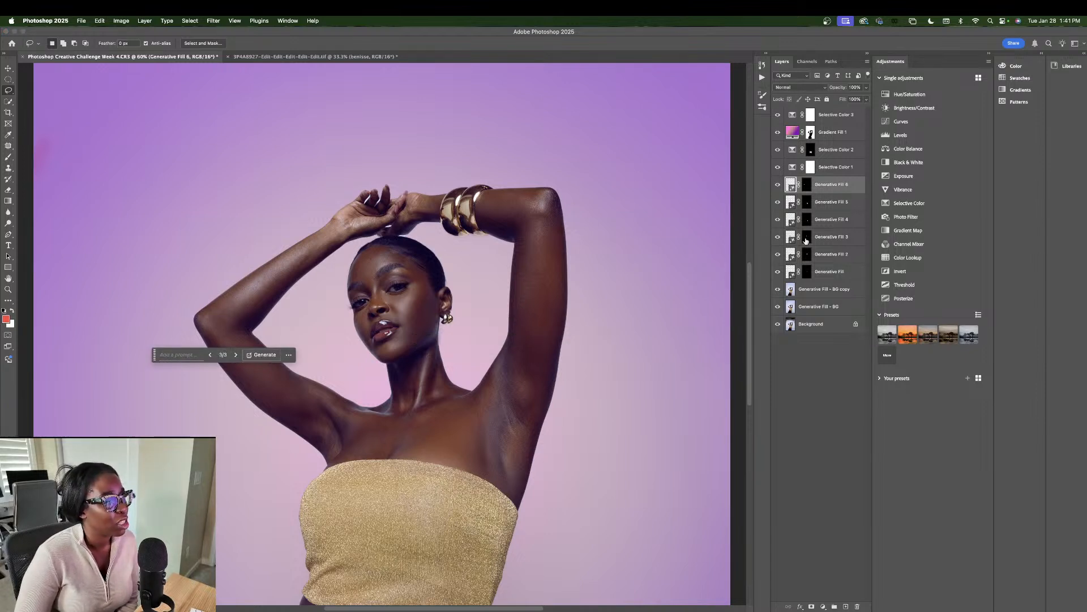
# Step: Select all six Generative Fill layers and group them into Group 1
pyautogui.click(828, 202)
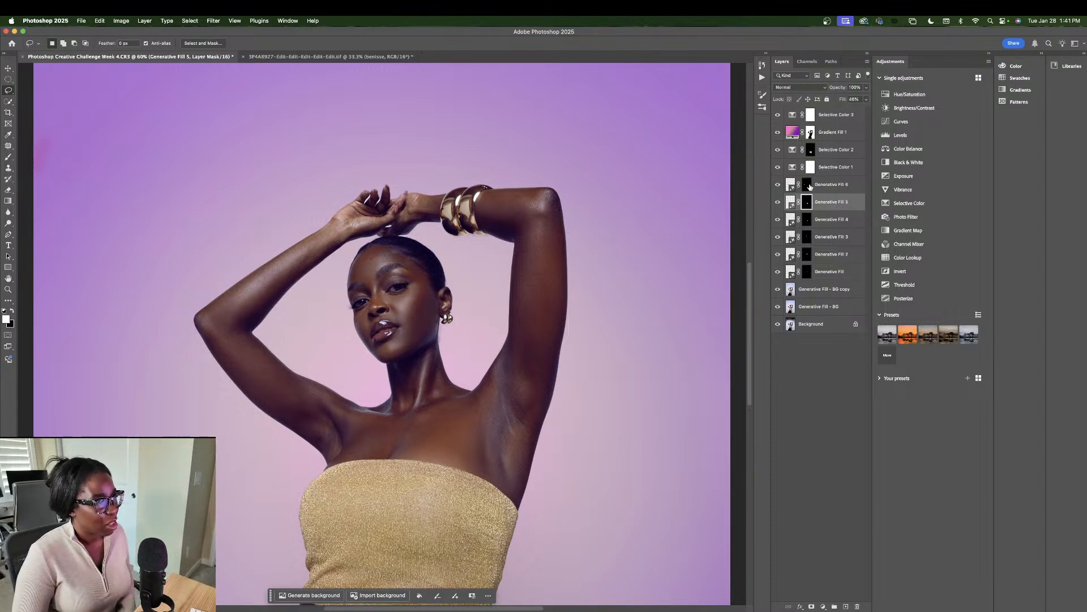
pyautogui.click(809, 185)
pyautogui.rightClick(826, 266)
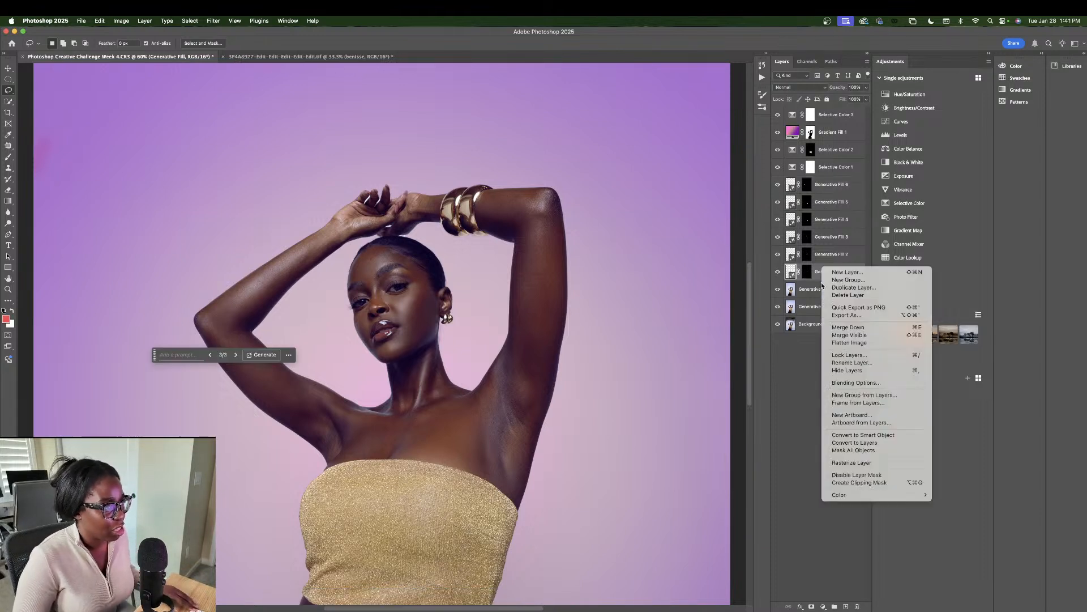
pyautogui.click(823, 195)
pyautogui.keyDown('shift'); pyautogui.click(824, 187); pyautogui.keyUp('shift')
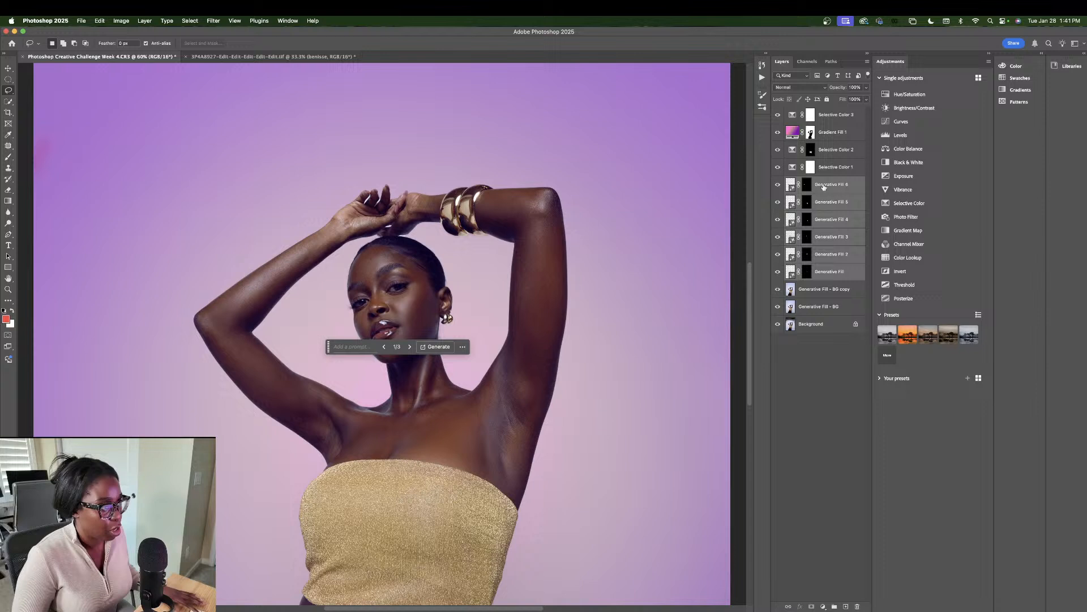
pyautogui.click(835, 606)
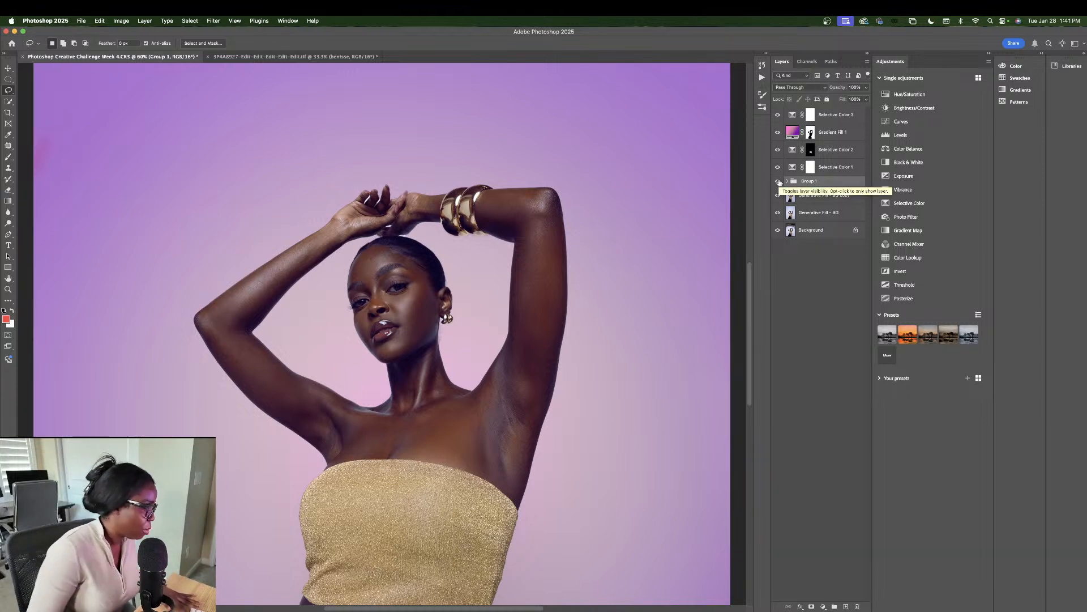
# Step: Fit the image in view, expand Group 1, and hide Generative Fill 5
pyautogui.press('super+0')
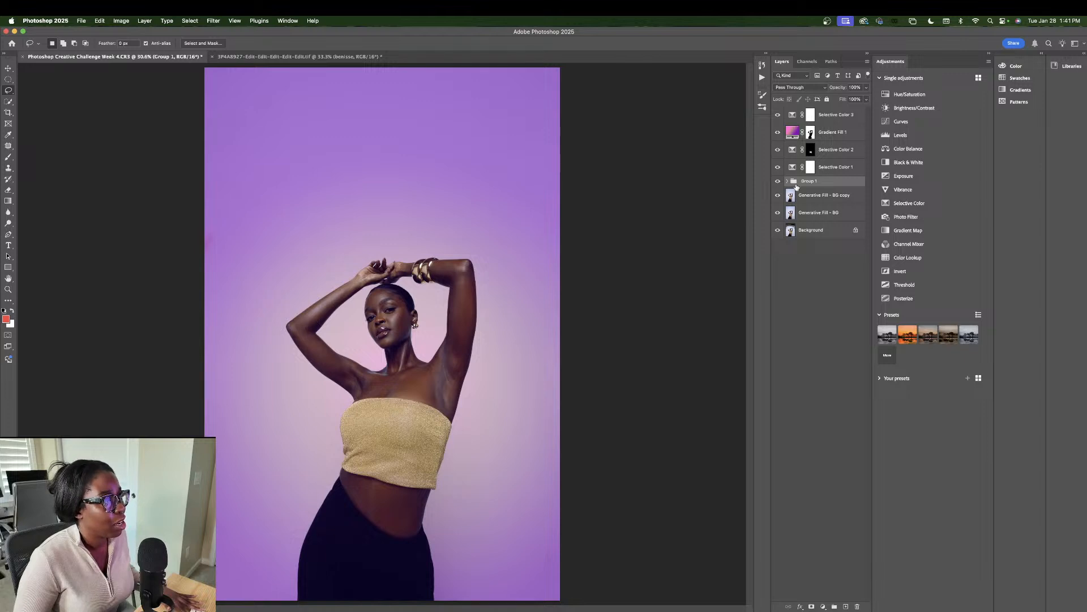
pyautogui.click(786, 182)
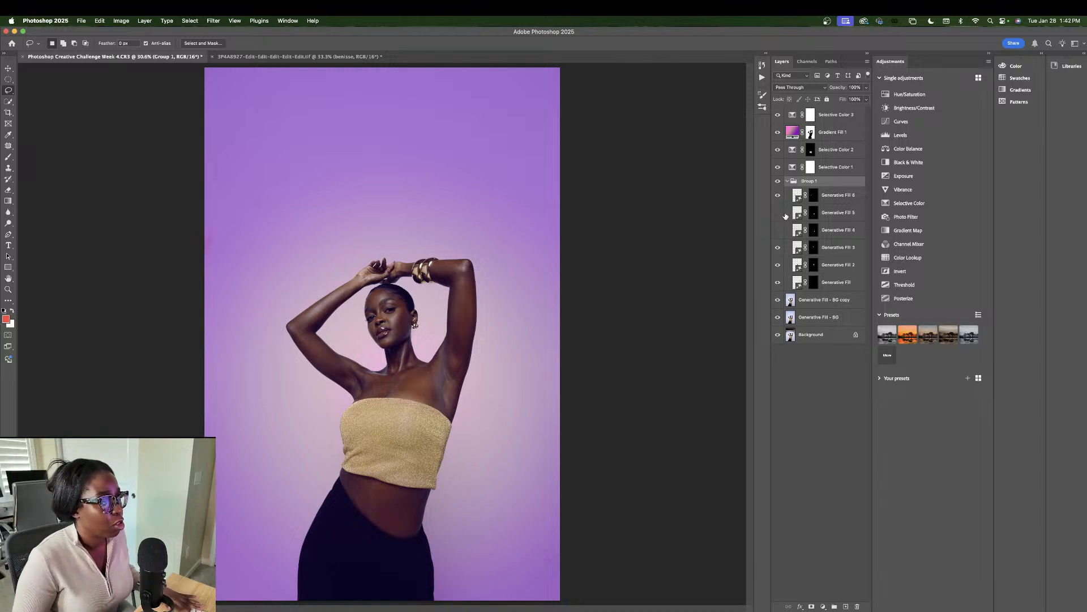
pyautogui.click(778, 213)
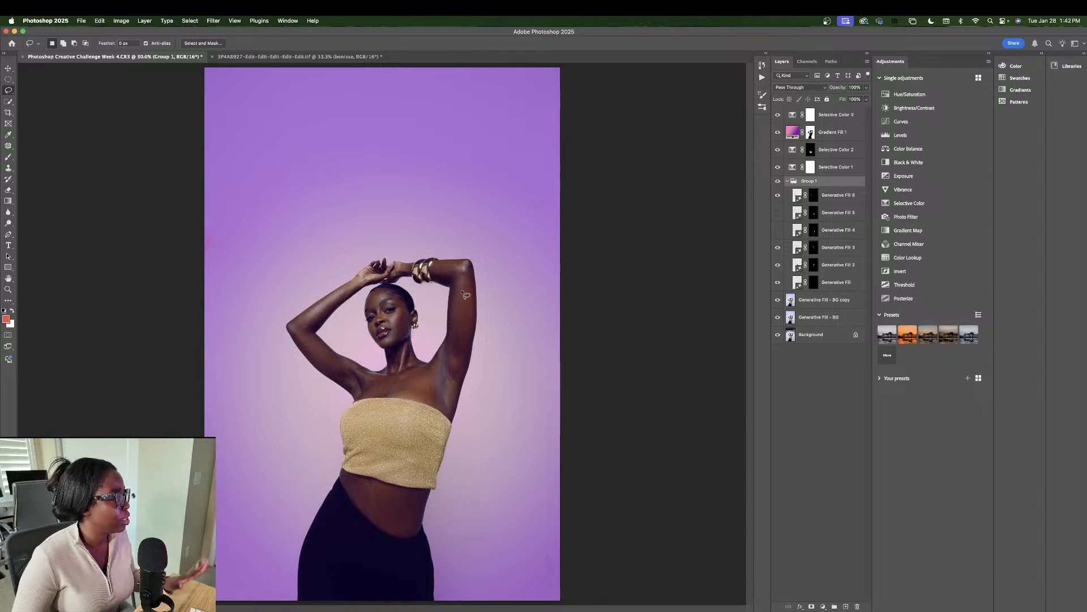
# Step: Collapse Group 1, select it, and duplicate it with Cmd+J as a backup
pyautogui.click(787, 181)
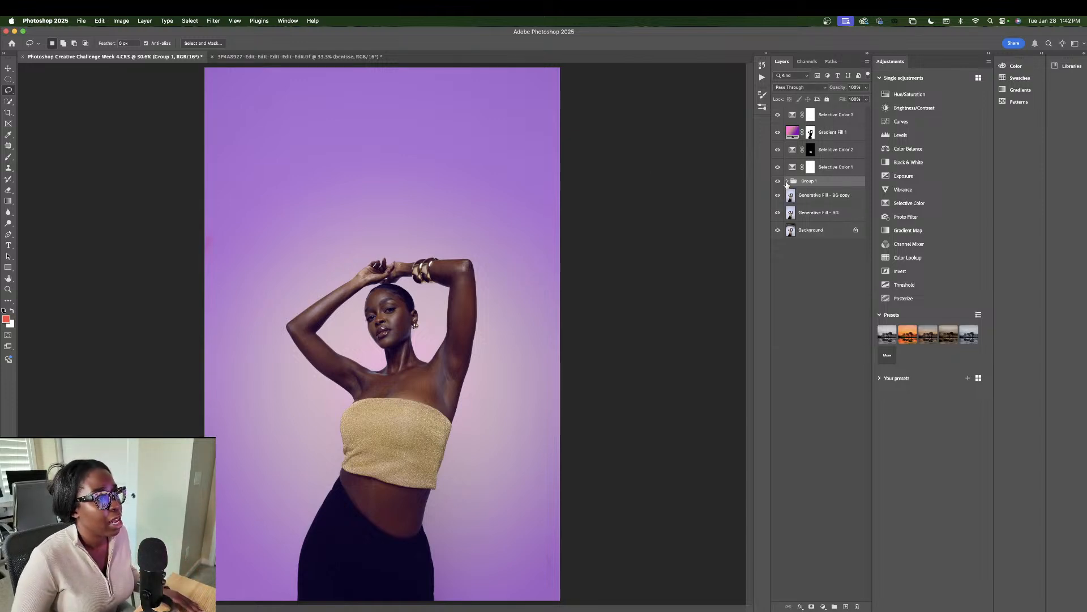
pyautogui.click(838, 119)
pyautogui.click(718, 138)
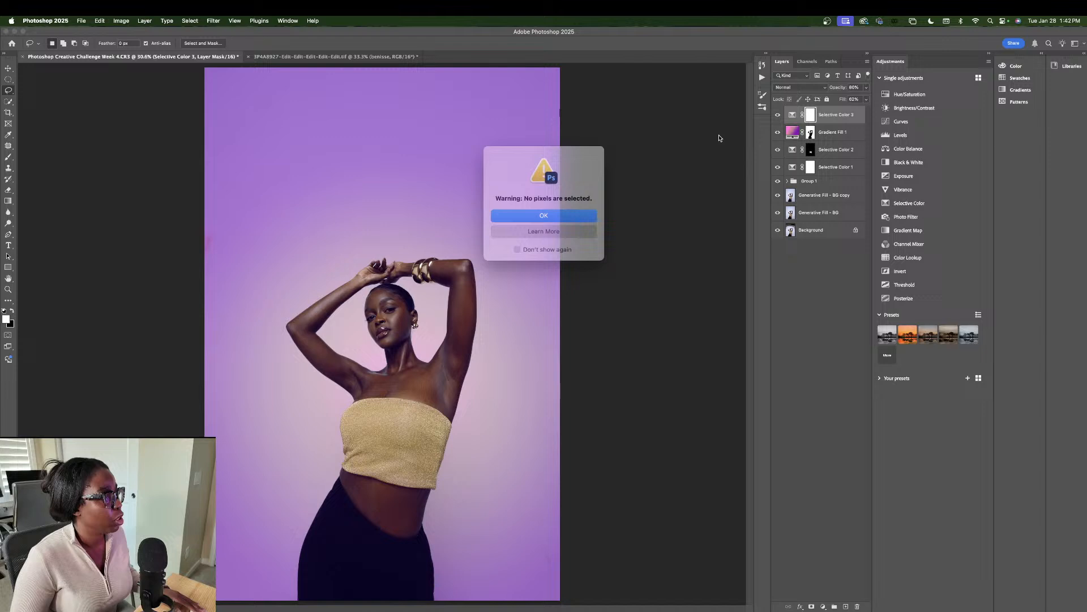
pyautogui.click(586, 213)
pyautogui.click(830, 134)
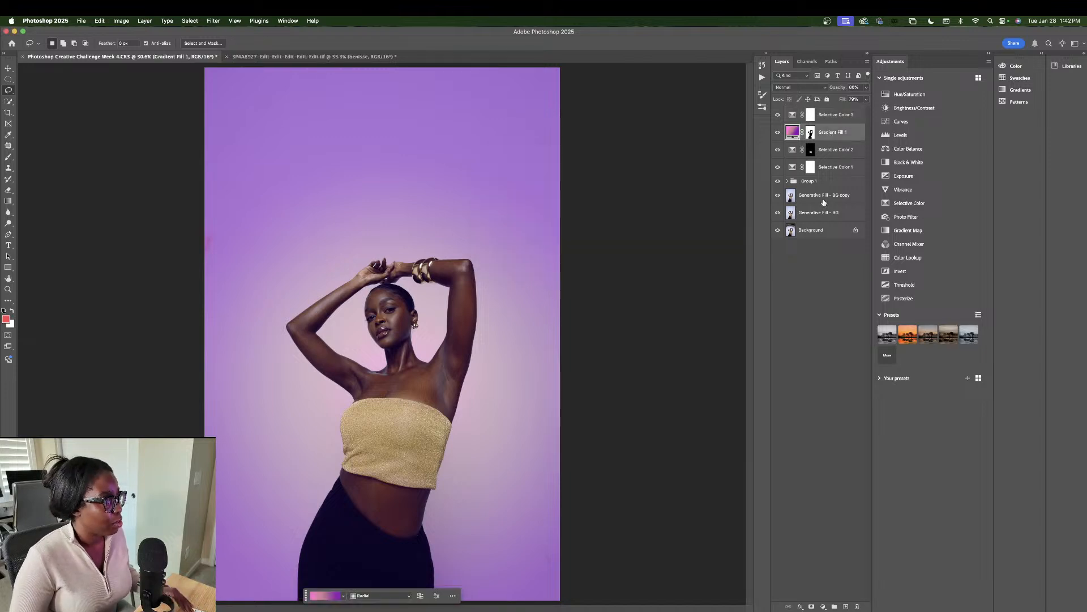
pyautogui.click(824, 199)
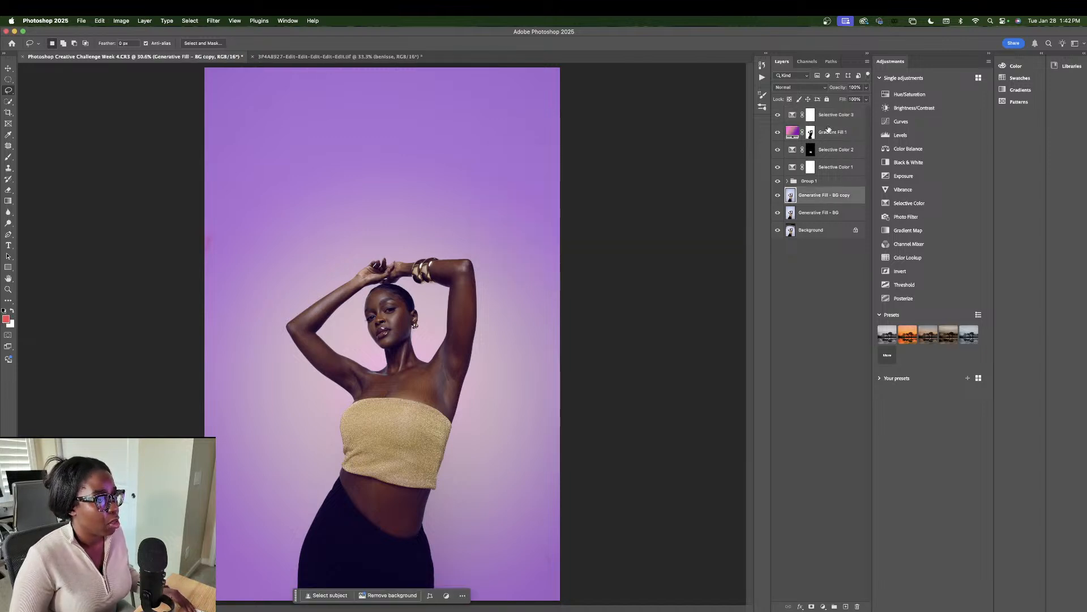
pyautogui.click(816, 182)
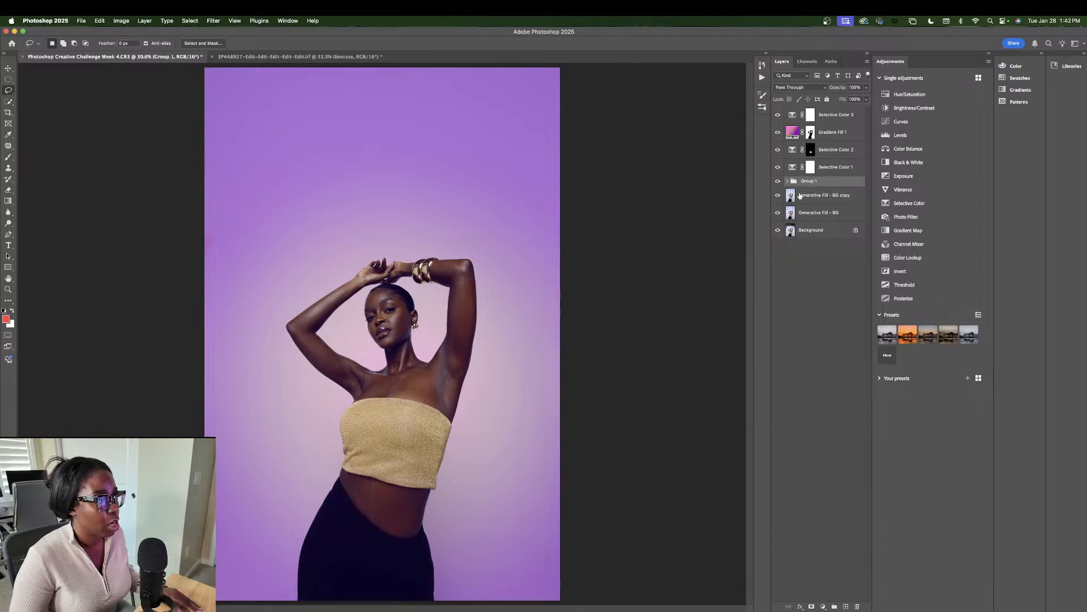
pyautogui.keyDown('shift'); pyautogui.click(817, 196); pyautogui.keyUp('shift')
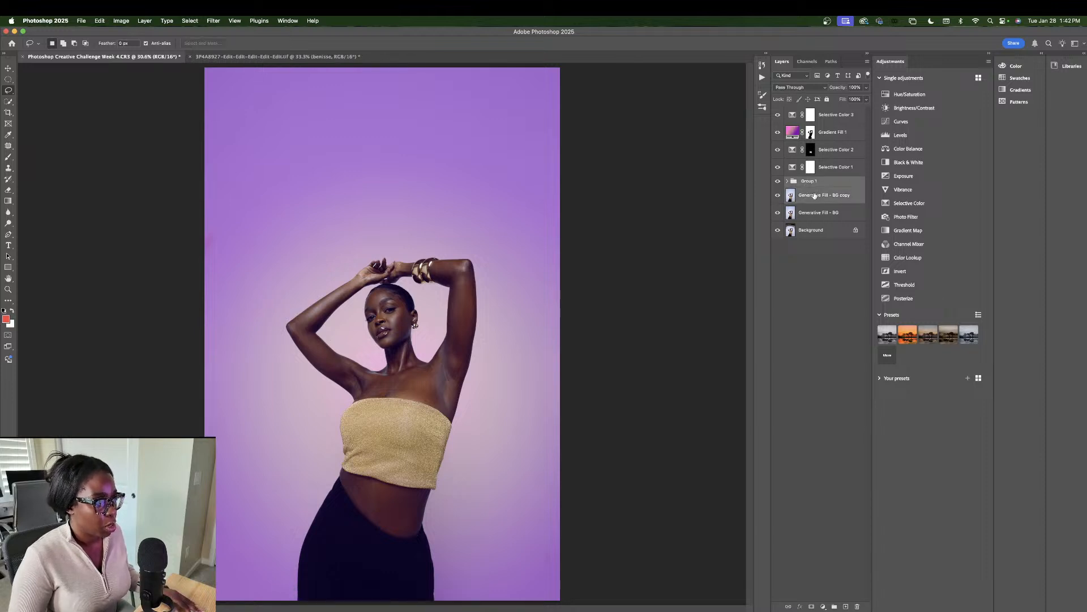
pyautogui.click(817, 184)
pyautogui.press('super+j')
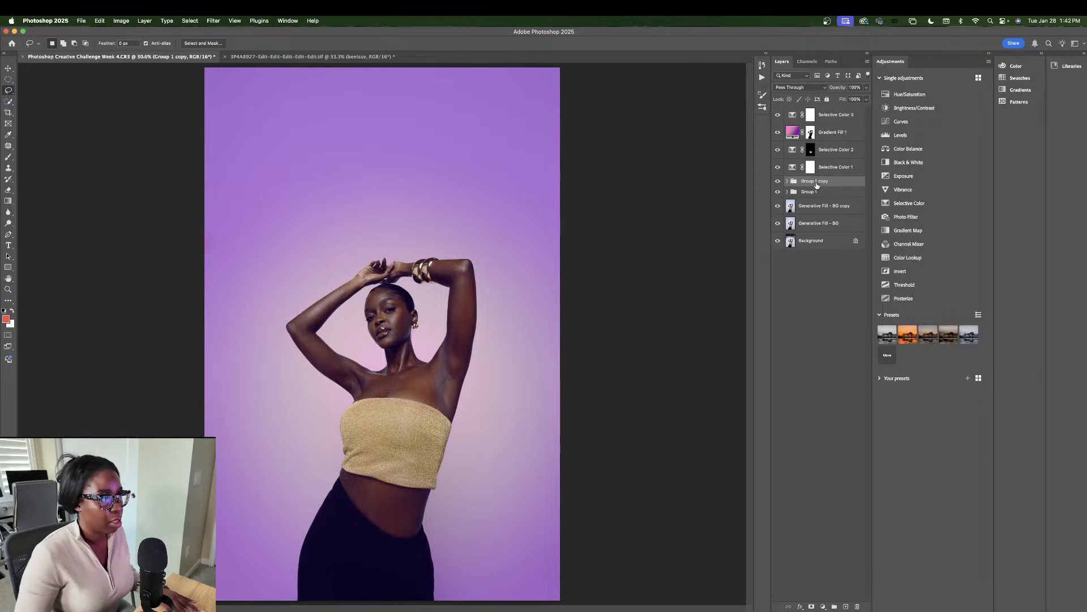
# Step: Merge Group 1 with Generative Fill - BG copy into a single layer
pyautogui.click(815, 195)
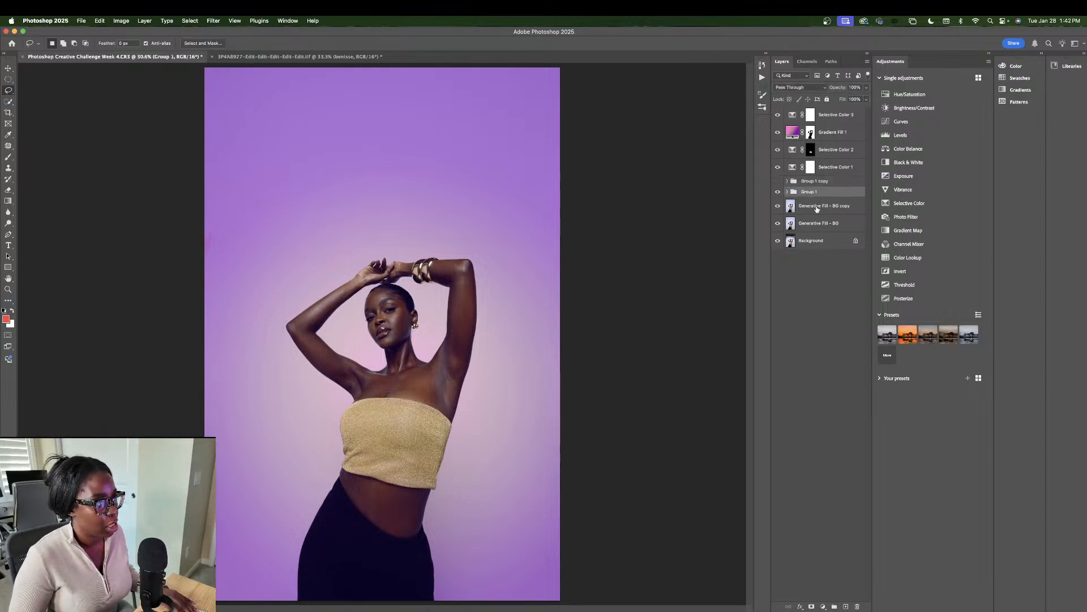
pyautogui.keyDown('shift'); pyautogui.click(817, 205); pyautogui.keyUp('shift')
pyautogui.rightClick(816, 206)
pyautogui.click(844, 265)
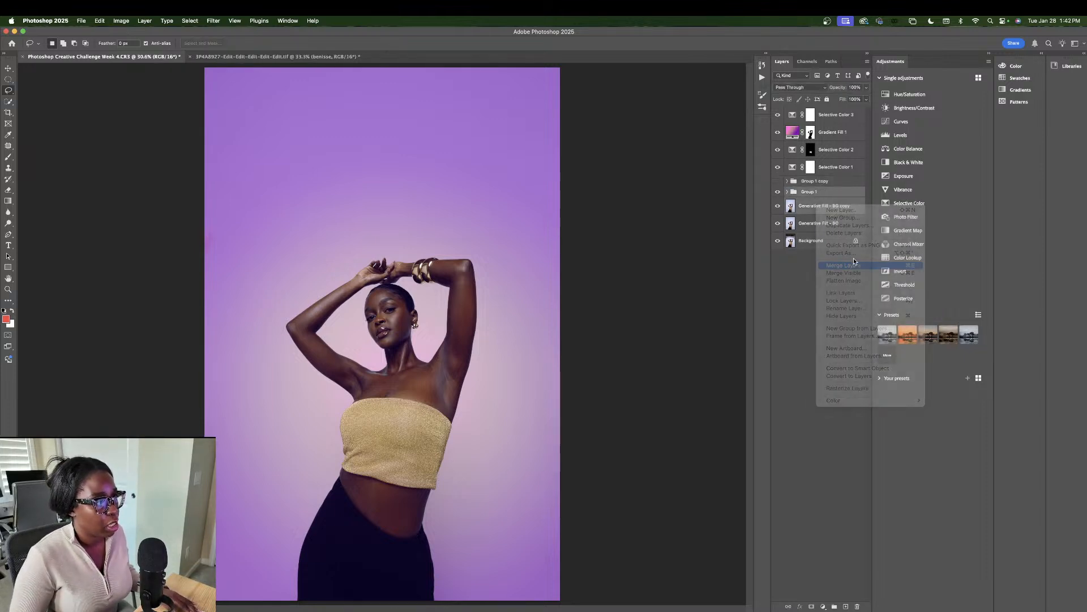
# Step: Rename the merged layer to 'Skin Edit'
pyautogui.doubleClick(816, 195)
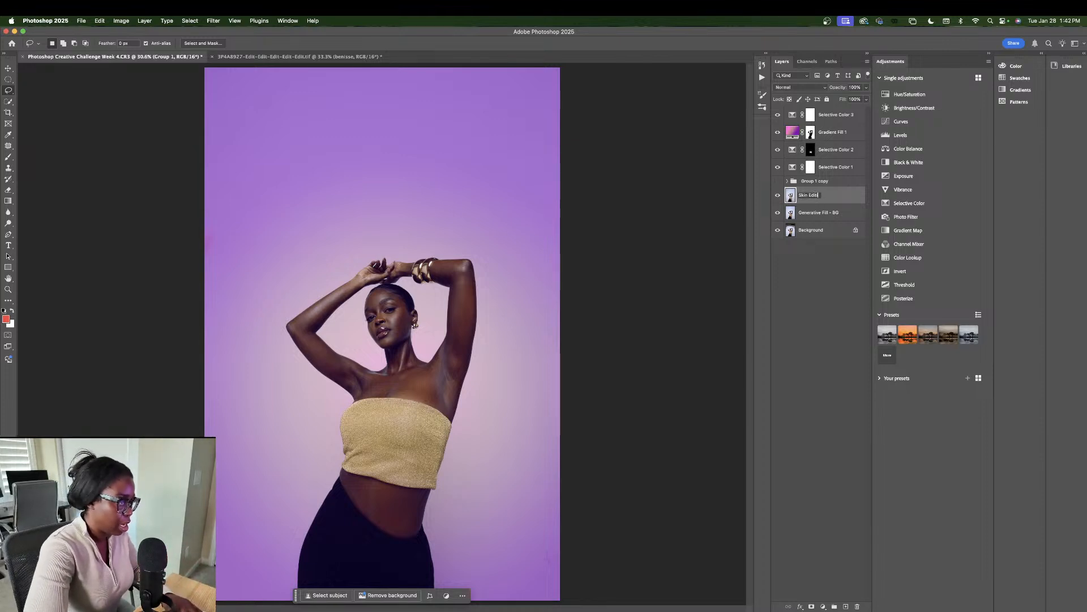
pyautogui.write('Skin Editin')
pyautogui.press('BackSpace')
pyautogui.press('BackSpace')
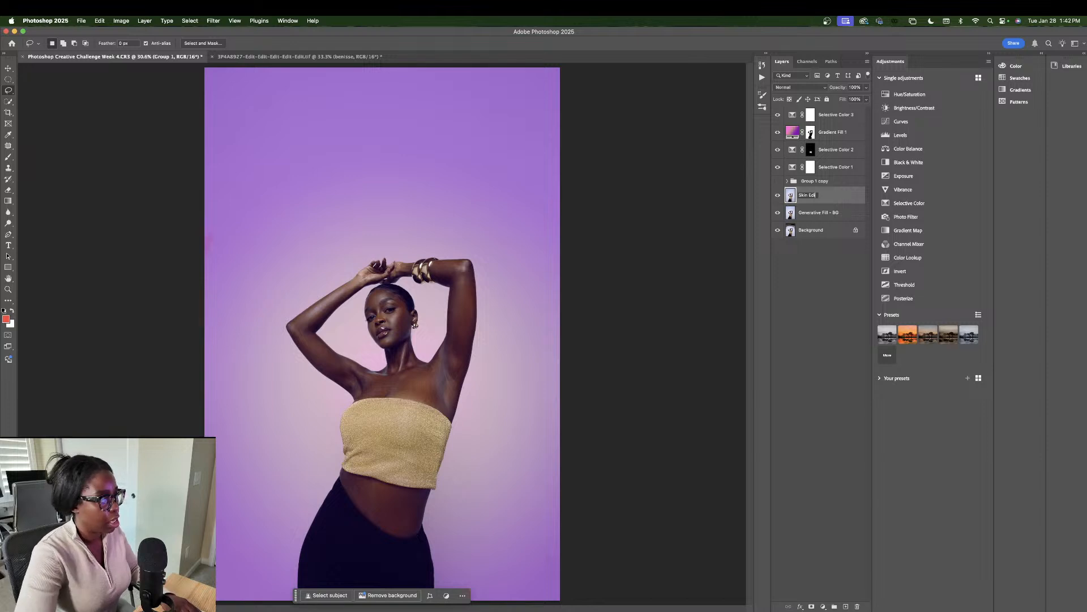
pyautogui.press('Return')
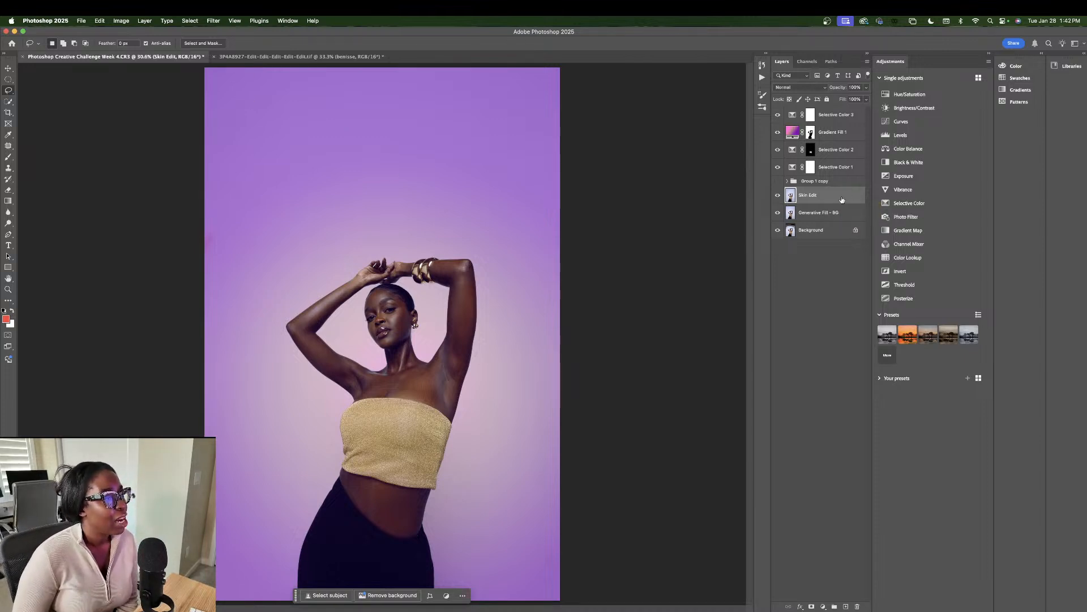
# Step: Preview Motion Blur on Skin Edit, cancel it, and toggle Gradient Fill 1 to compare
pyautogui.click(236, 20)
pyautogui.moveTo(213, 20)
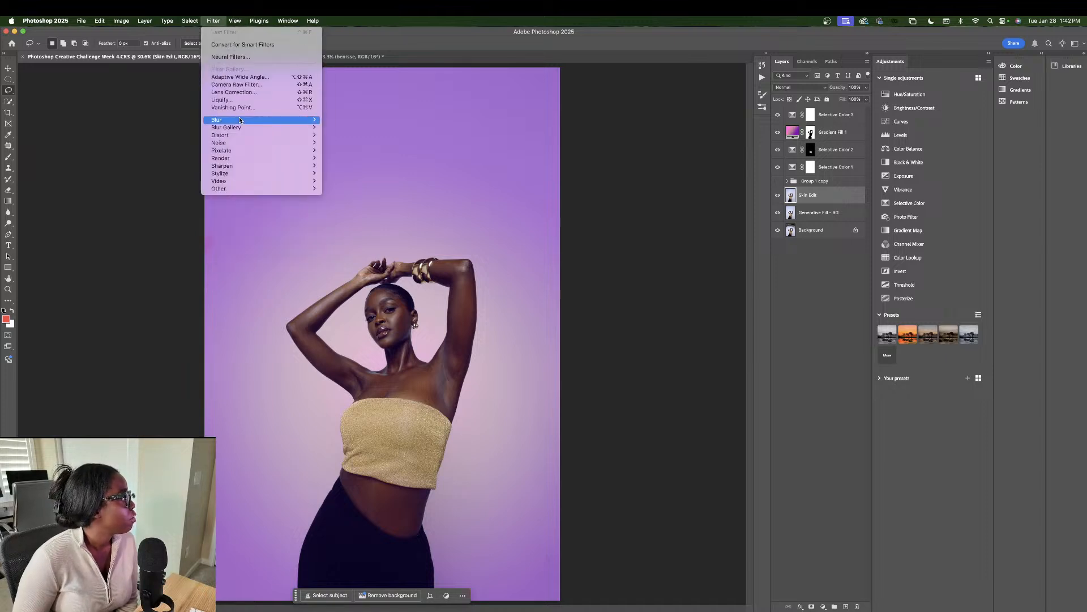
pyautogui.moveTo(284, 119)
pyautogui.click(347, 165)
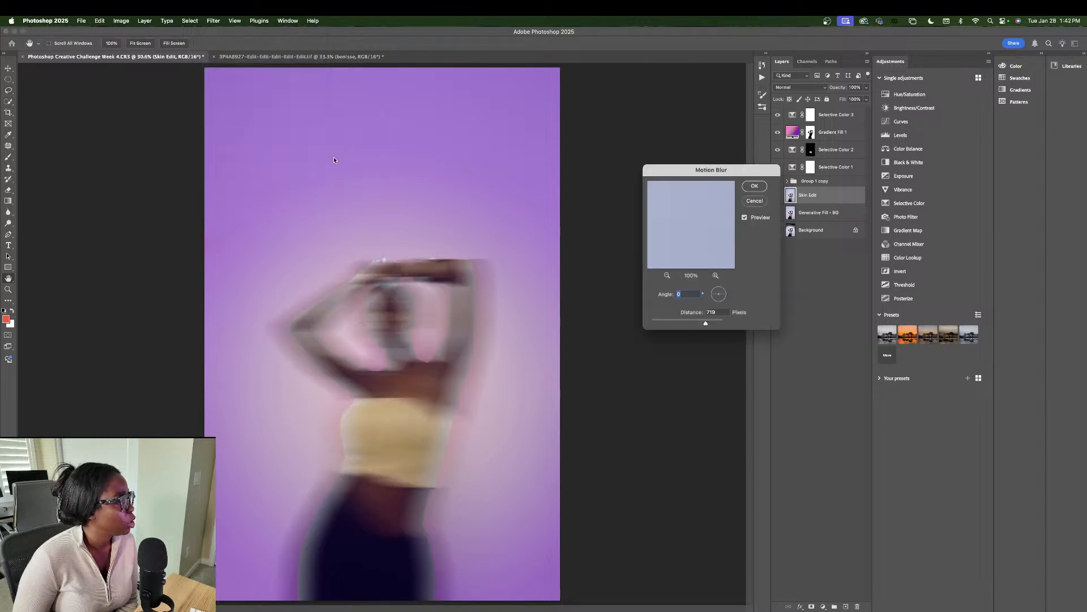
pyautogui.click(754, 201)
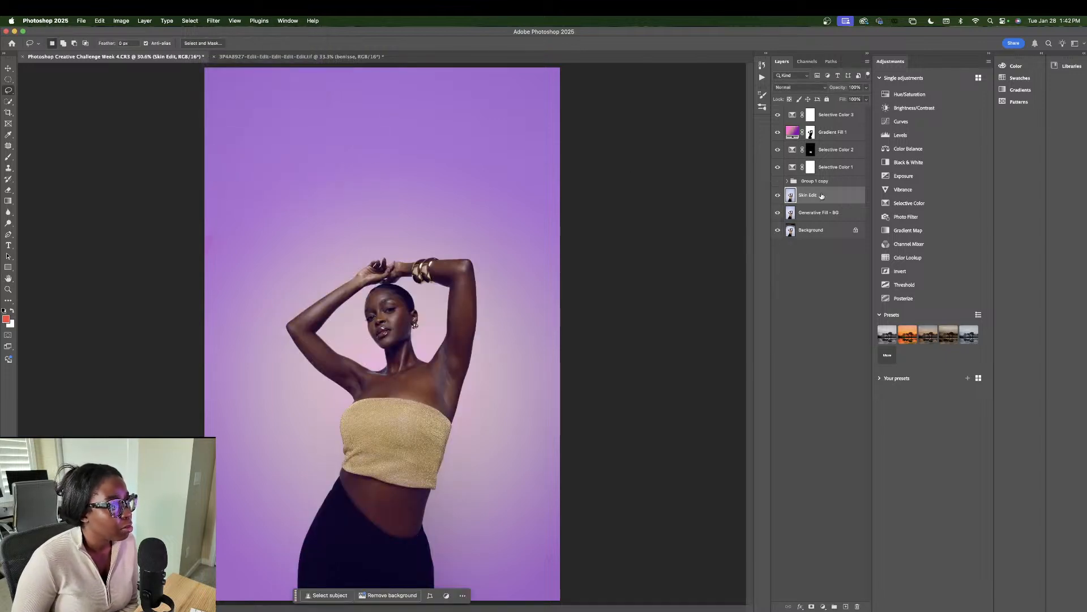
pyautogui.click(776, 134)
pyautogui.click(776, 134)
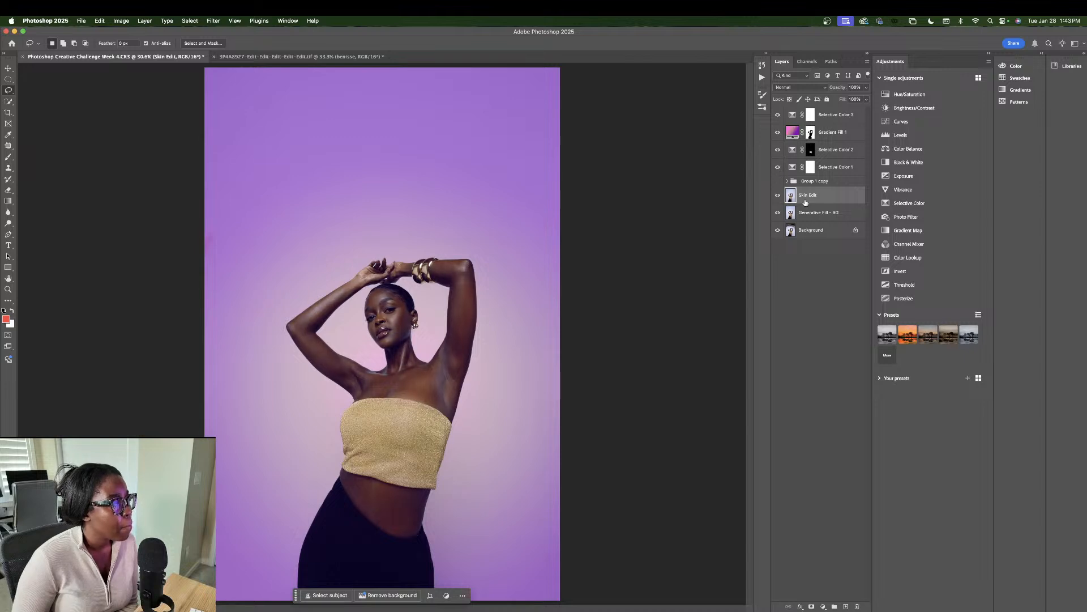
# Step: Preview Motion Blur again, cancel, and move Skin Edit just below Gradient Fill 1
pyautogui.click(233, 23)
pyautogui.click(232, 23)
pyautogui.click(208, 20)
pyautogui.moveTo(236, 136)
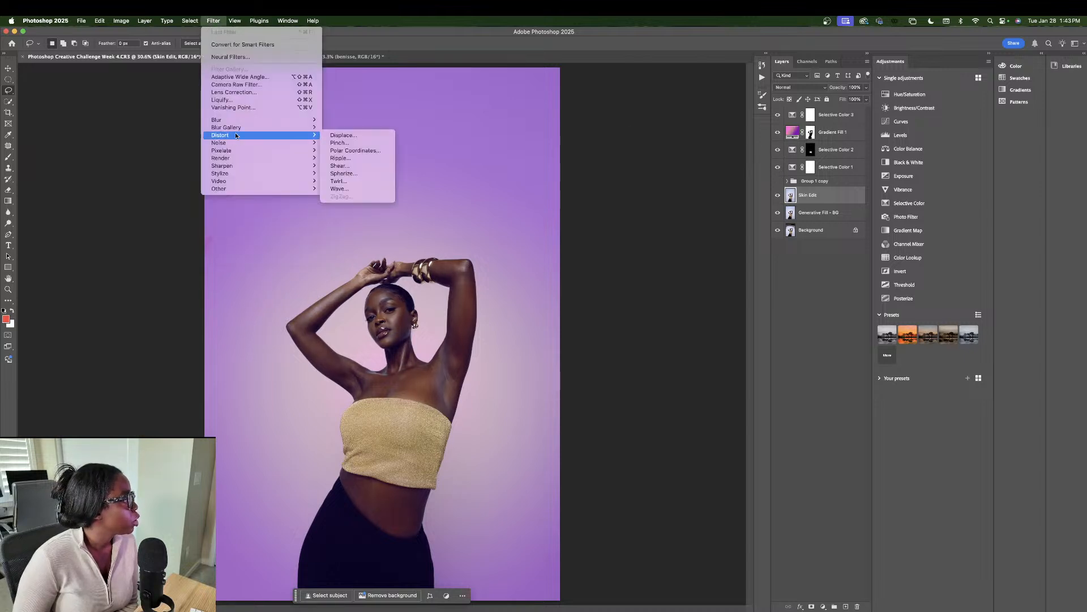
pyautogui.click(346, 166)
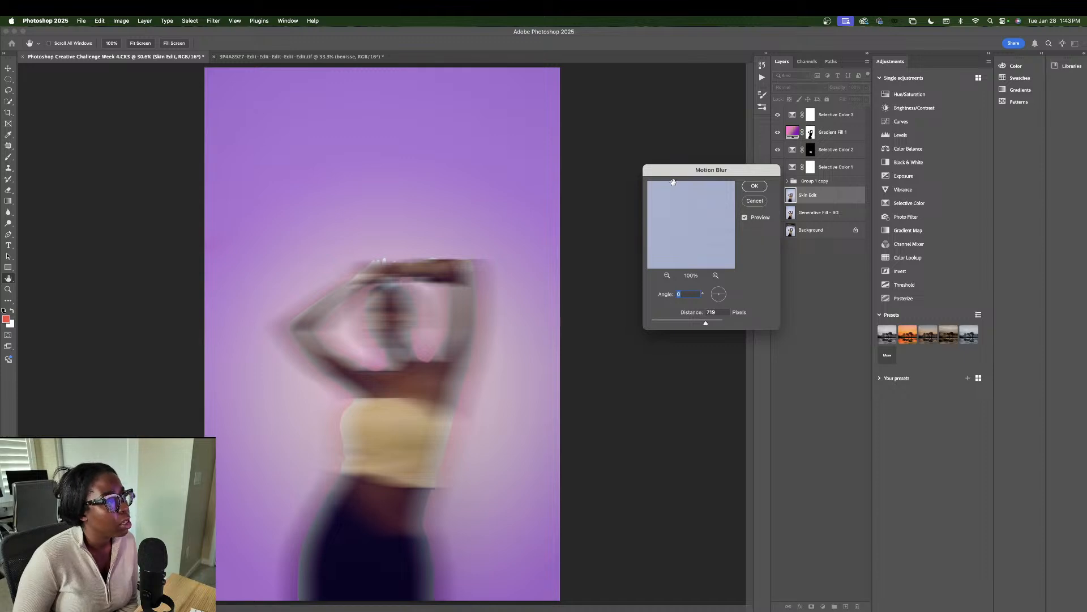
pyautogui.click(755, 201)
pyautogui.moveTo(836, 198); pyautogui.dragTo(832, 137)
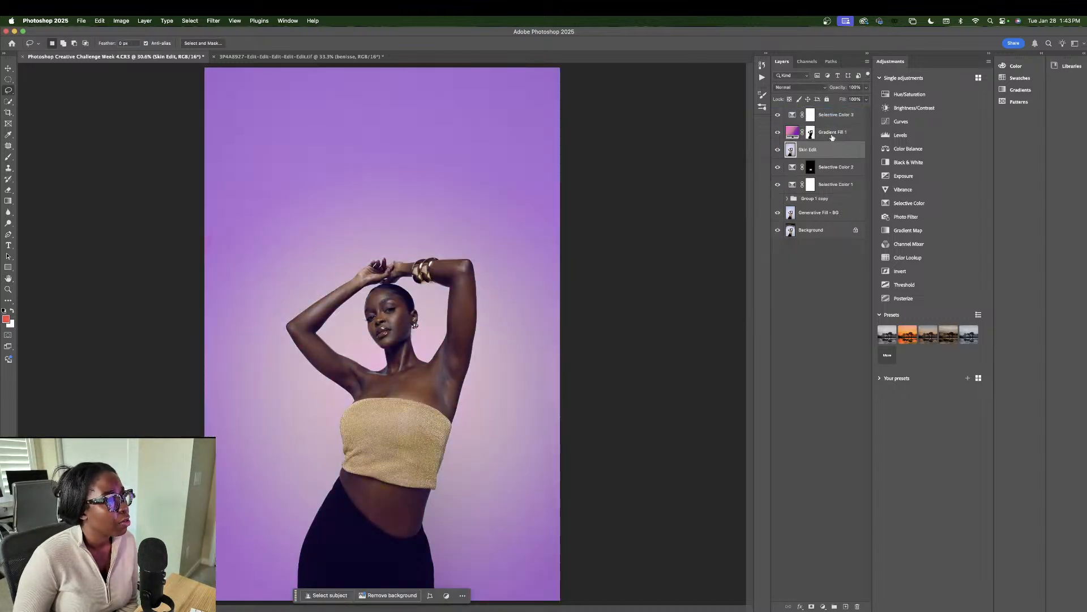
# Step: Toggle Skin Edit's visibility to compare, then move it back below Group 1 copy
pyautogui.click(777, 150)
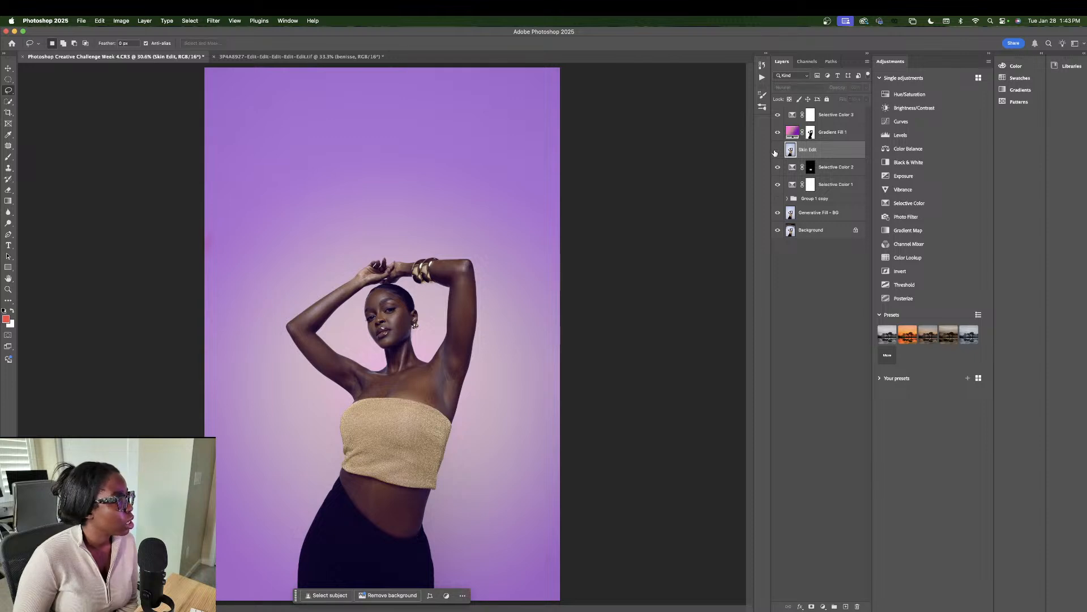
pyautogui.click(777, 150)
pyautogui.click(777, 150)
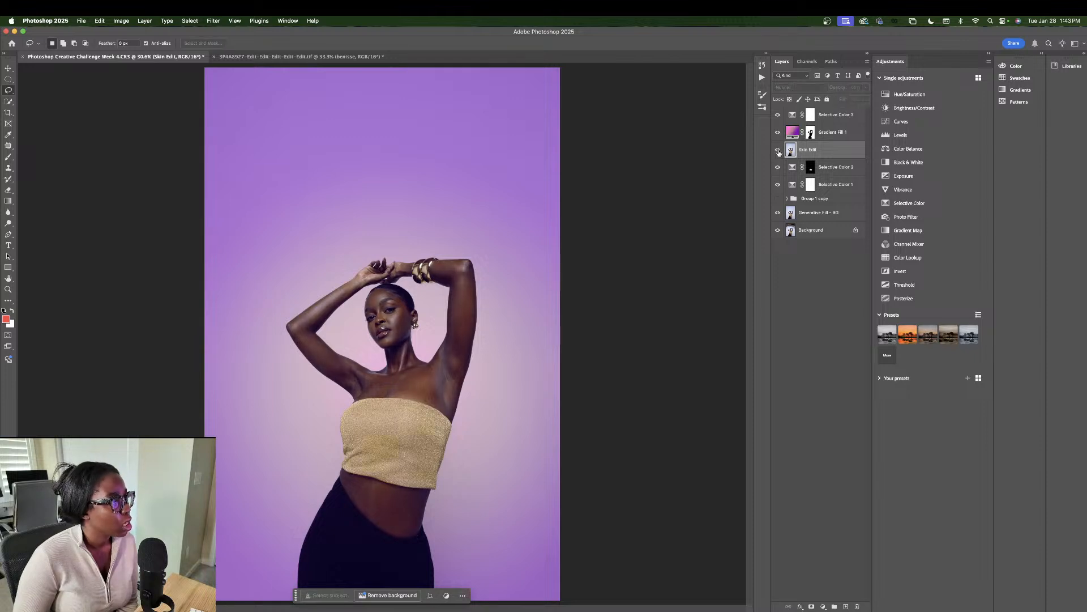
pyautogui.click(777, 150)
pyautogui.moveTo(821, 150); pyautogui.dragTo(835, 208)
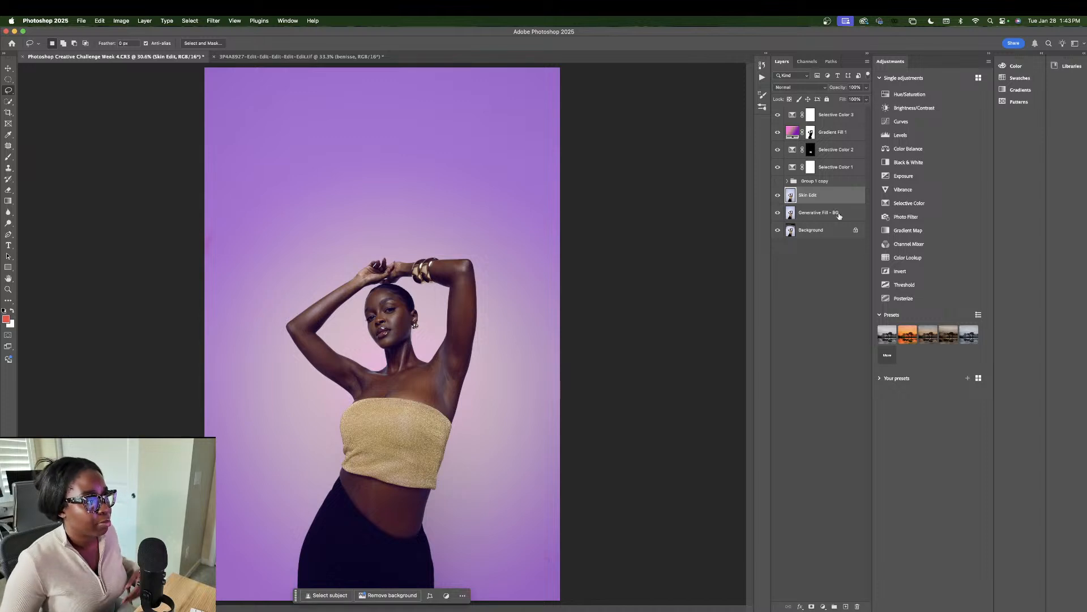
# Step: Group Selective Color 1, Selective Color 2 and Gradient Fill 1 with Cmd+G
pyautogui.keyDown('shift'); pyautogui.click(839, 136); pyautogui.keyUp('shift')
pyautogui.rightClick(839, 136)
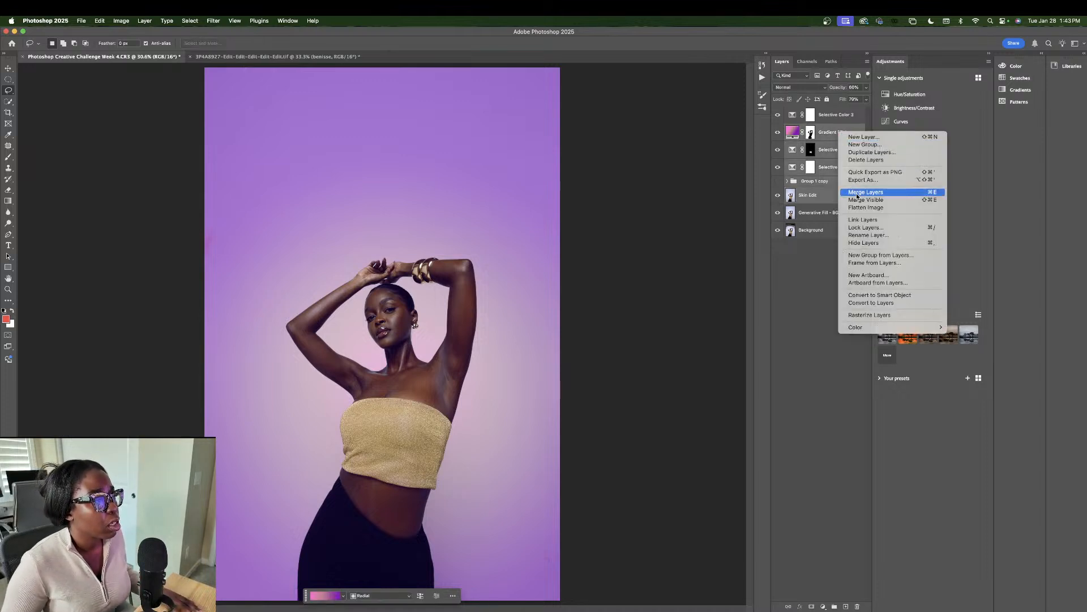
pyautogui.click(813, 147)
pyautogui.click(838, 182)
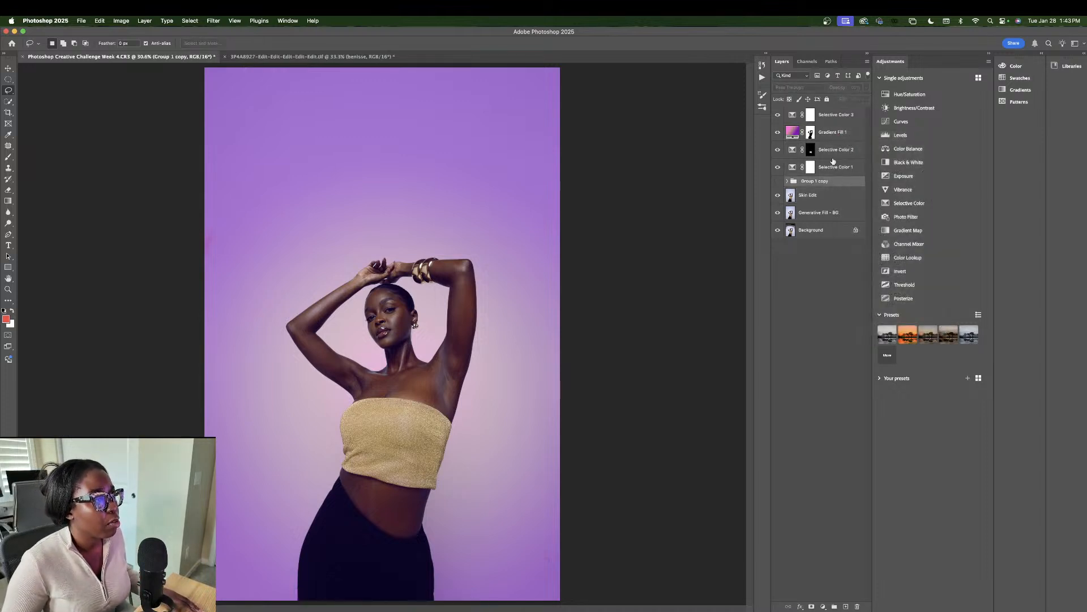
pyautogui.click(834, 165)
pyautogui.keyDown('shift'); pyautogui.click(836, 136); pyautogui.keyUp('shift')
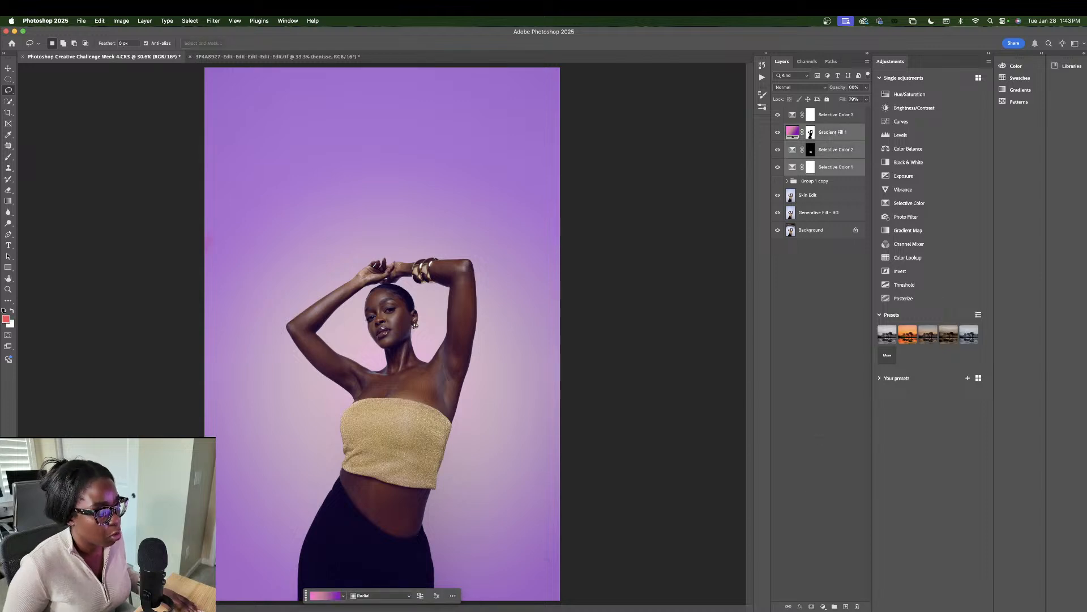
pyautogui.press('super+g')
# Step: Duplicate the group, hide the copy, and name it 'Gradient BG'
pyautogui.press('super+j')
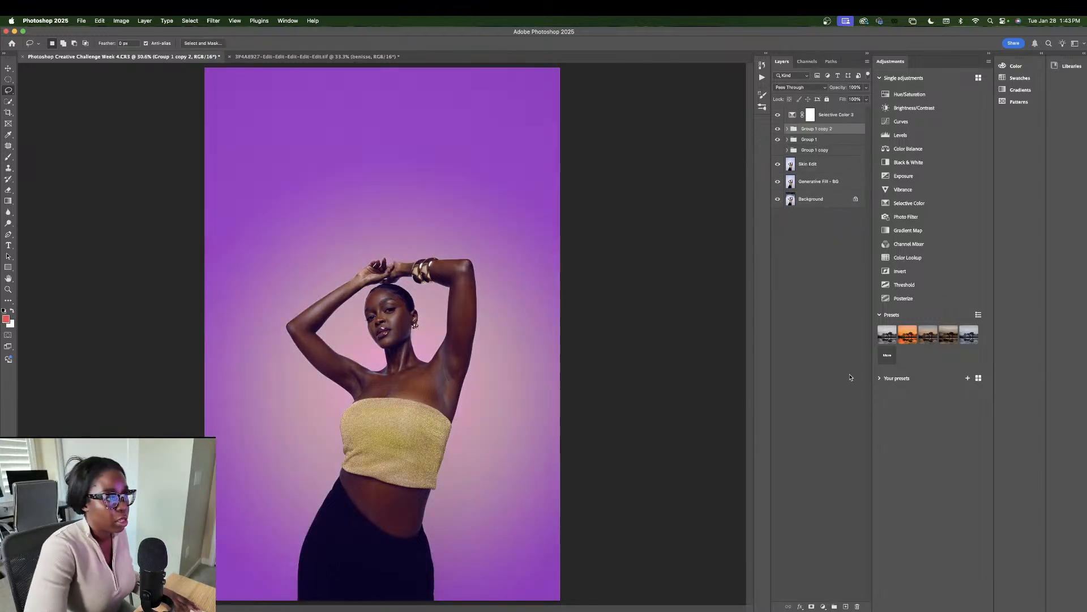
pyautogui.click(777, 130)
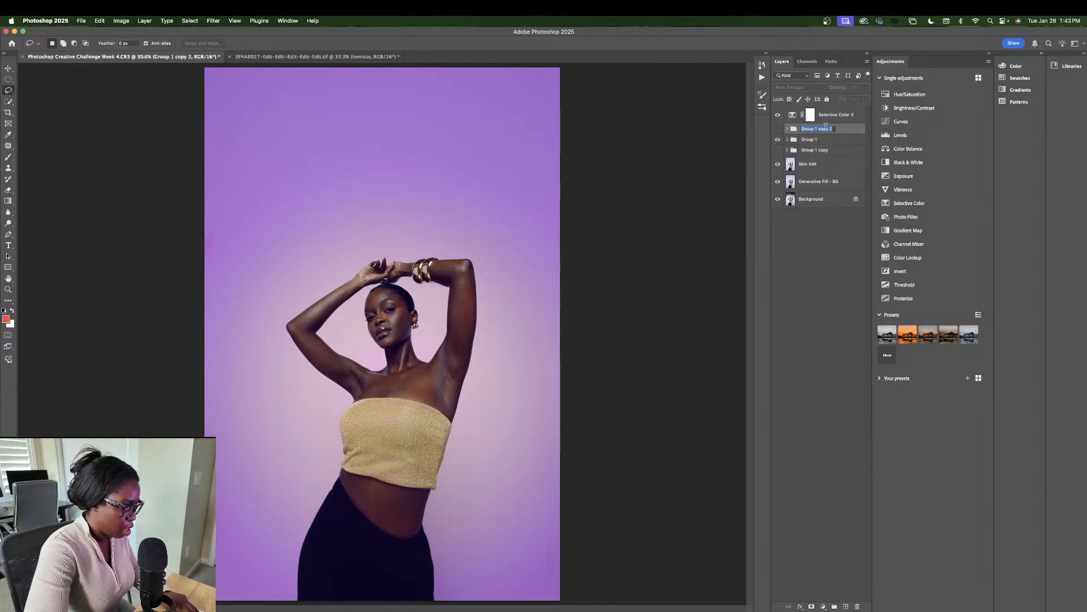
pyautogui.write('Gradient BG')
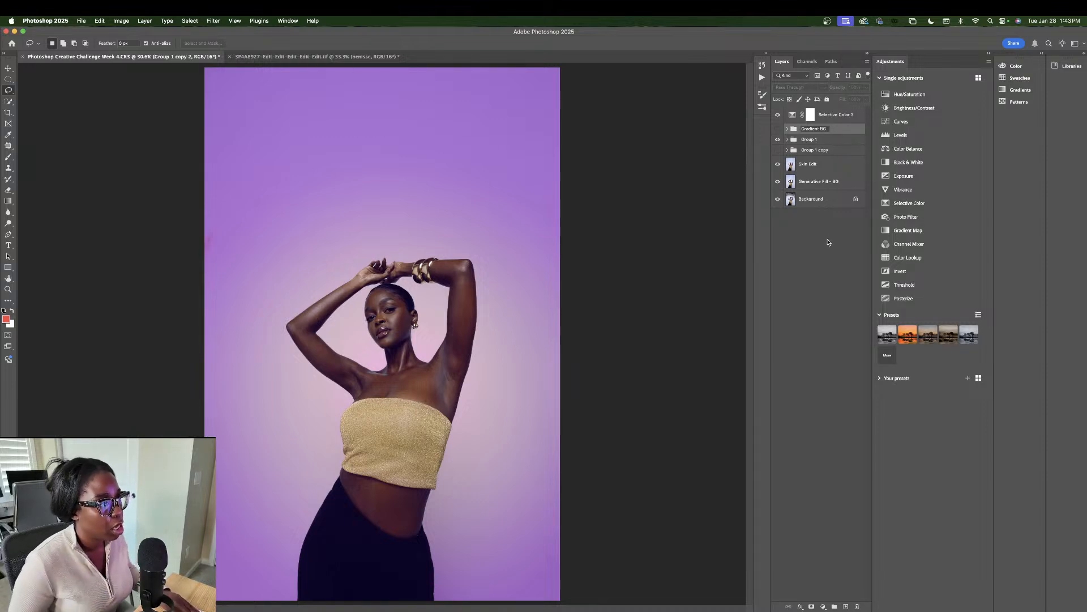
pyautogui.press('Return')
pyautogui.click(816, 162)
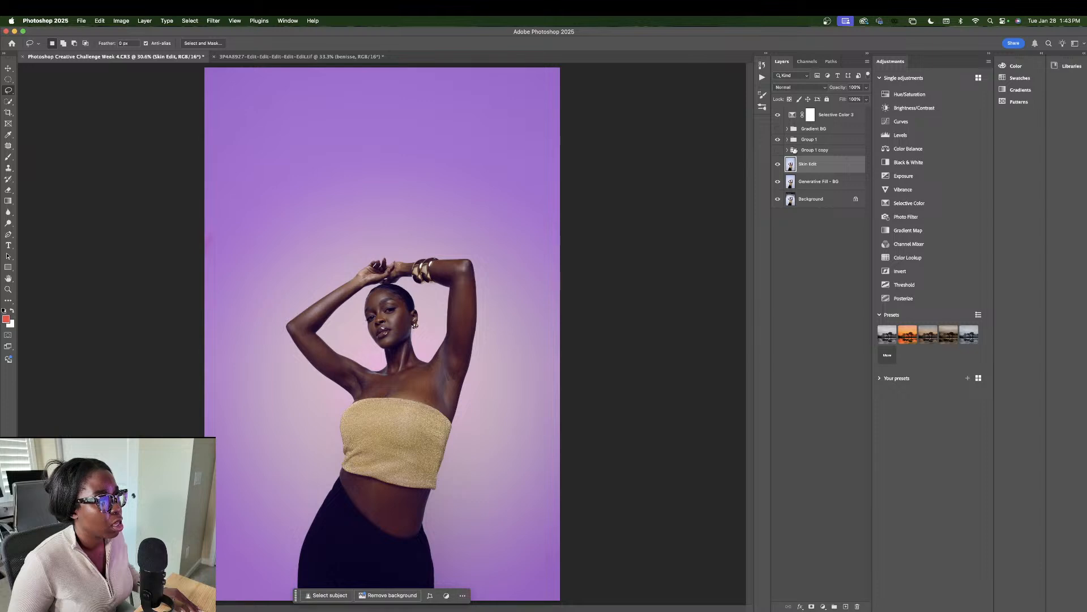
# Step: Move Group 1 copy above Group 1 and merge the two groups into one layer
pyautogui.moveTo(799, 150); pyautogui.dragTo(800, 142)
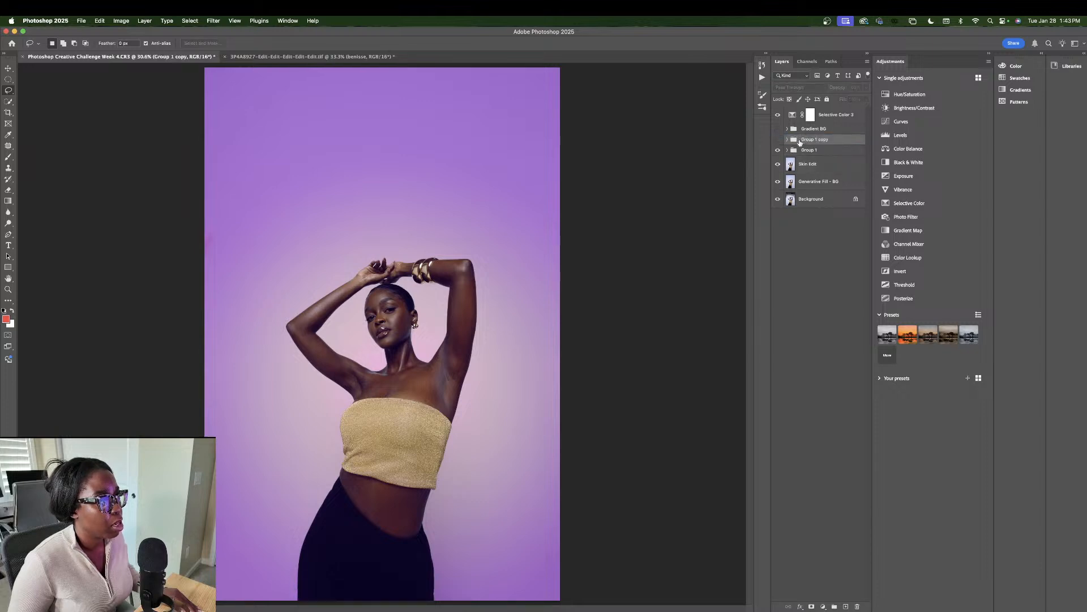
pyautogui.keyDown('shift'); pyautogui.click(800, 150); pyautogui.keyUp('shift')
pyautogui.rightClick(801, 159)
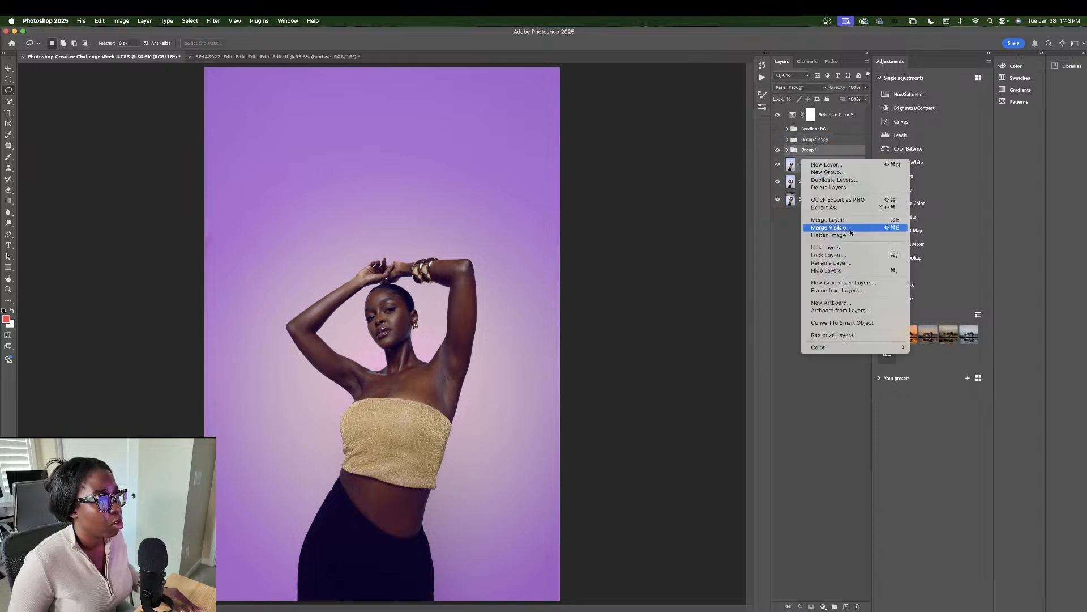
pyautogui.click(845, 218)
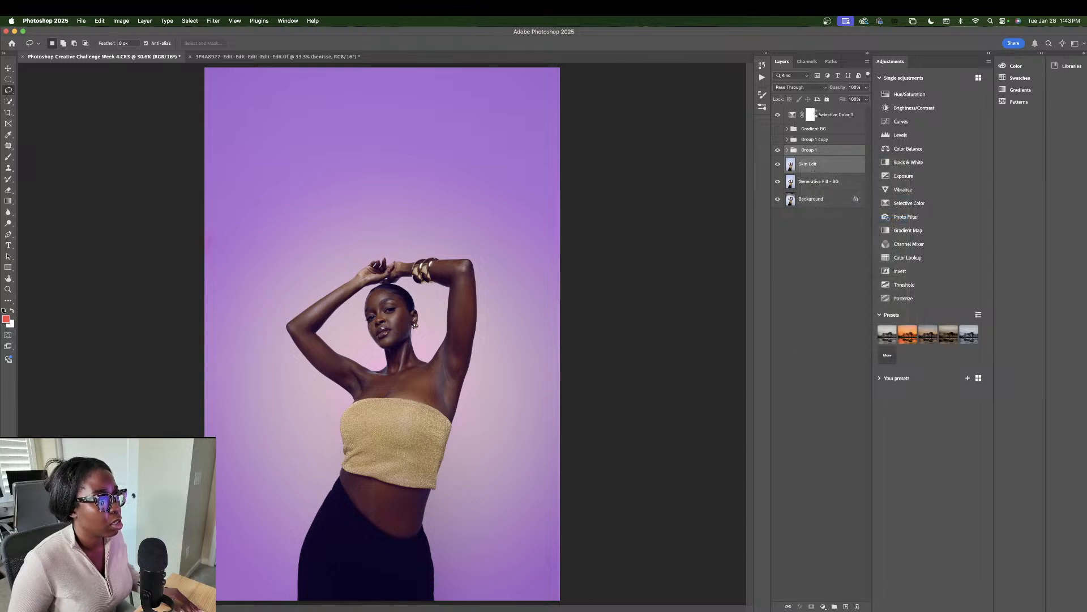
# Step: Merge Selective Color 3 into it and rename the result 'Selective Color & Gradient BG'
pyautogui.moveTo(816, 114); pyautogui.dragTo(817, 148)
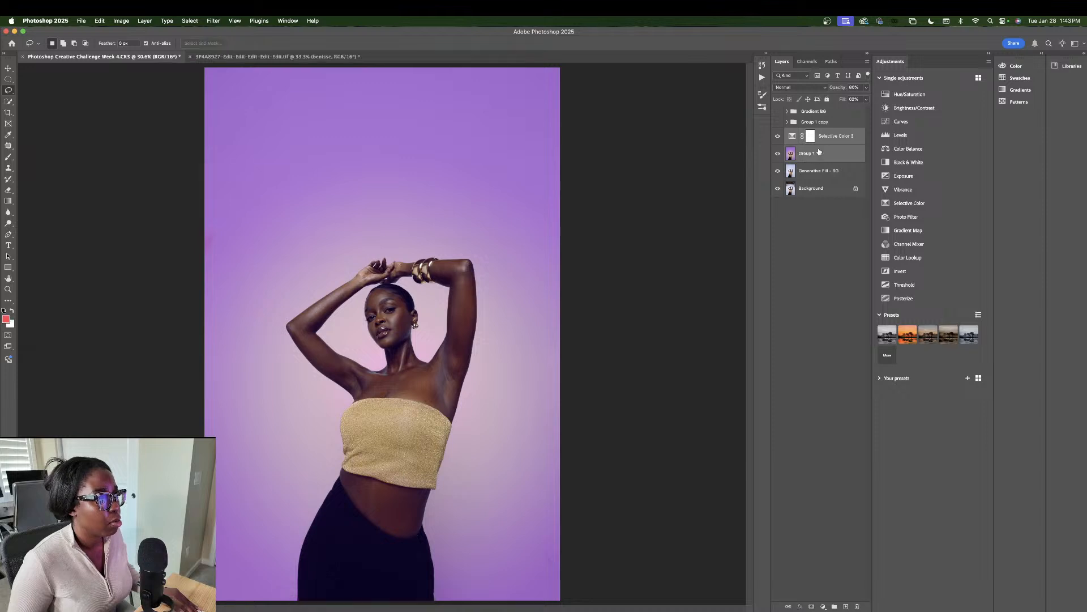
pyautogui.rightClick(825, 138)
pyautogui.click(853, 198)
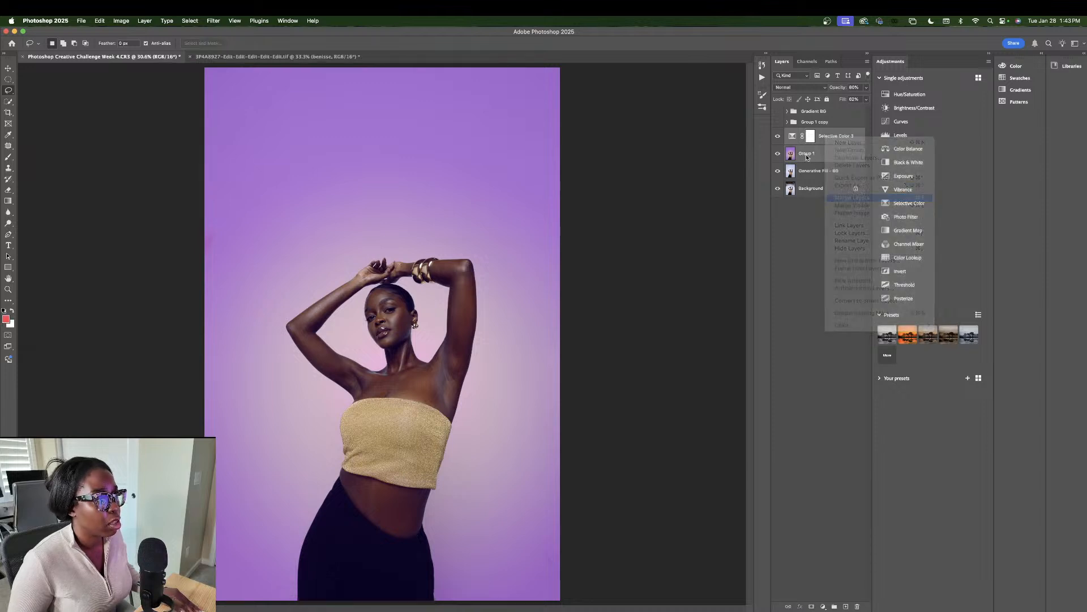
pyautogui.doubleClick(811, 137)
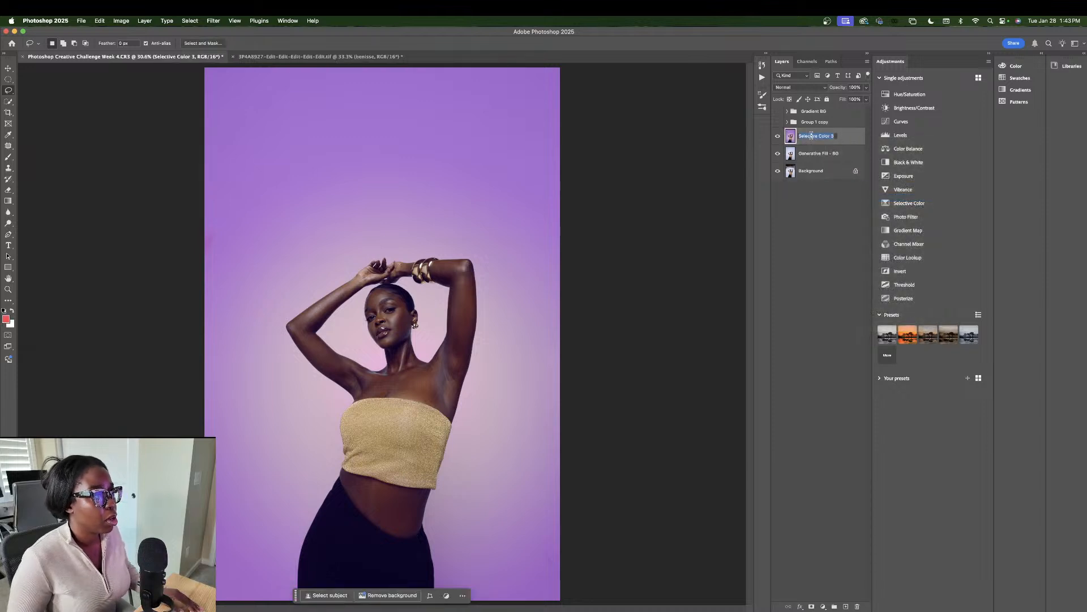
pyautogui.write('Selective Co')
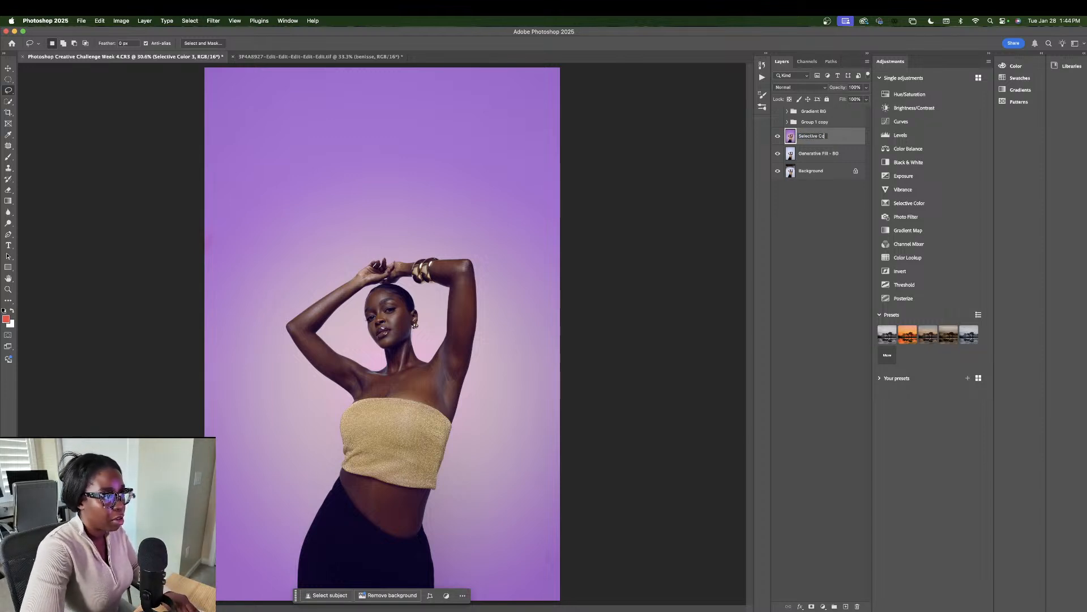
pyautogui.write('lor &')
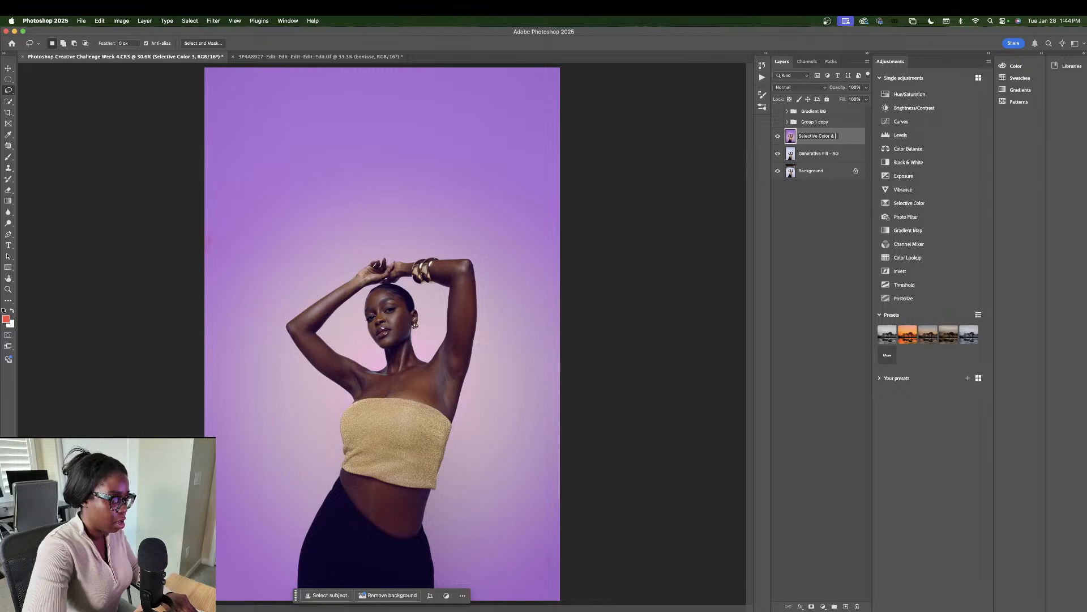
pyautogui.write(' Gradient BG')
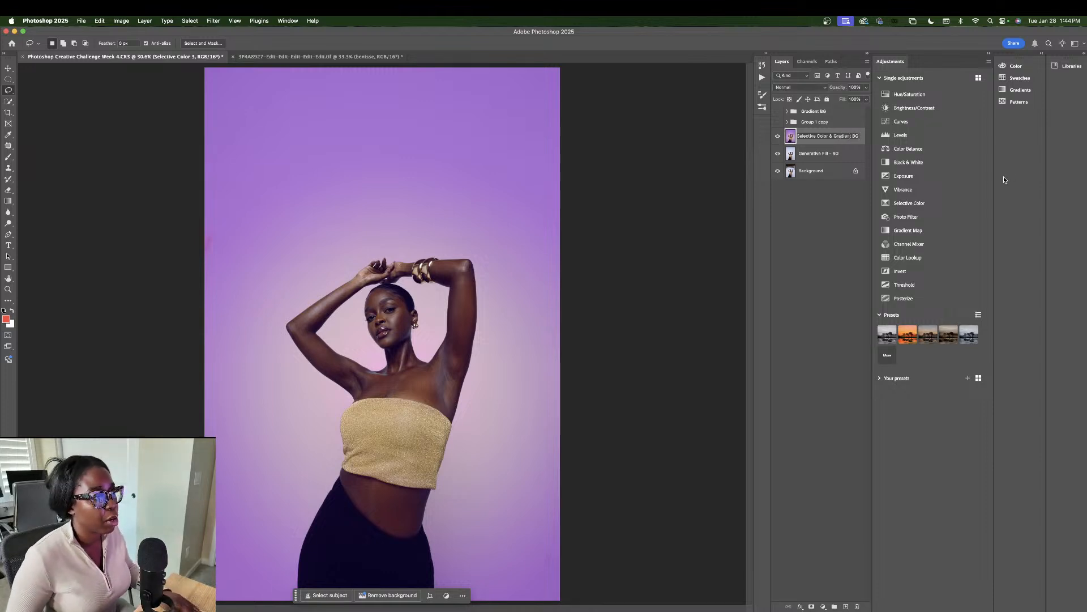
pyautogui.press('Return')
# Step: Toggle the gradient and generated background layers to compare with the original backdrop
pyautogui.click(778, 140)
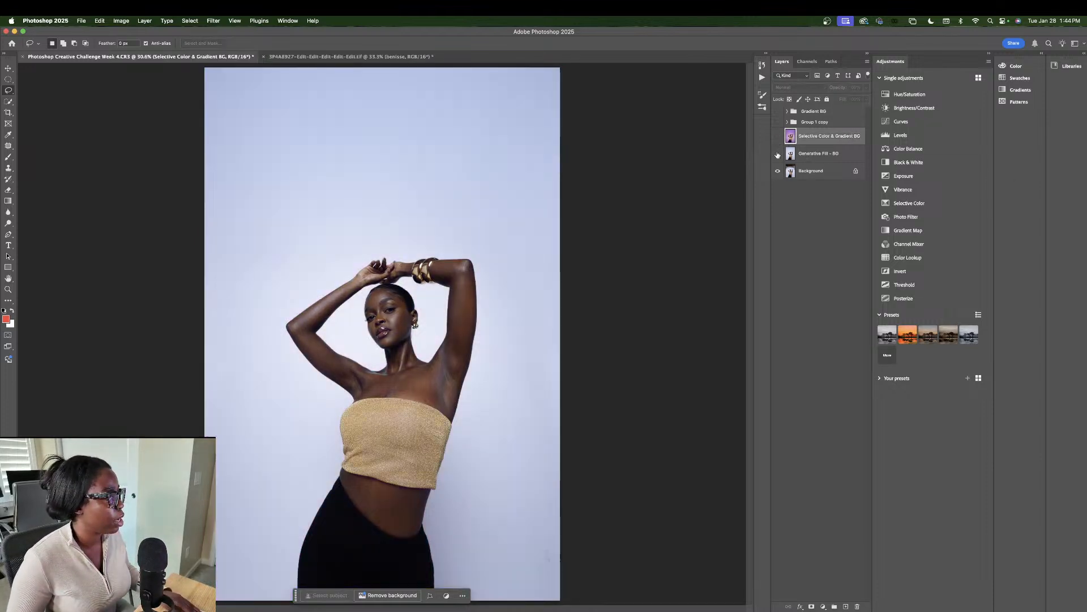
pyautogui.click(778, 154)
pyautogui.click(778, 136)
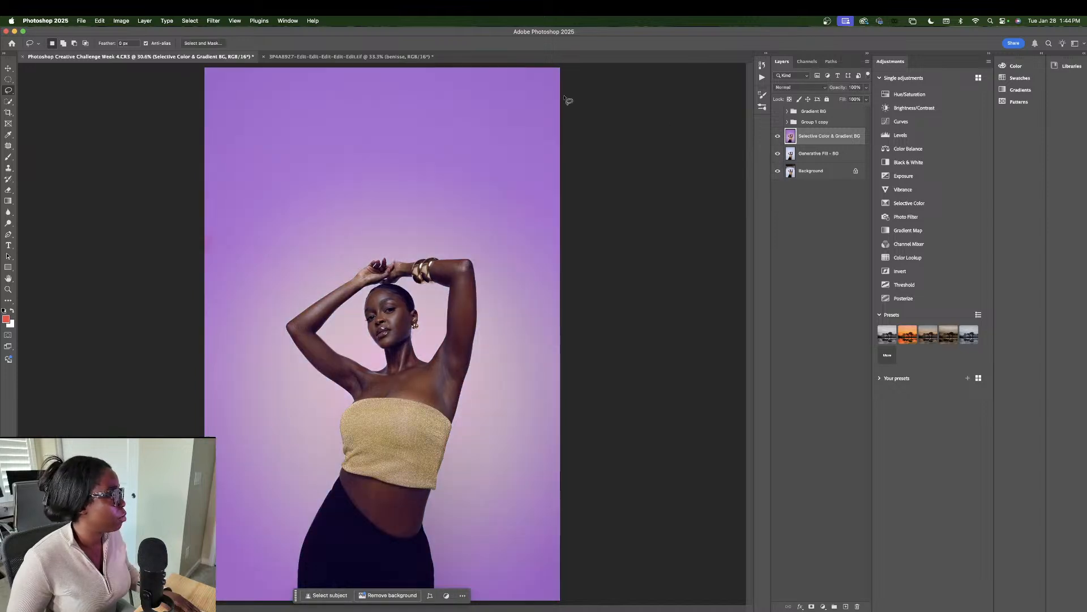
# Step: Preview Motion Blur, cancel it, and duplicate the Selective Color & Gradient BG layer
pyautogui.click(213, 20)
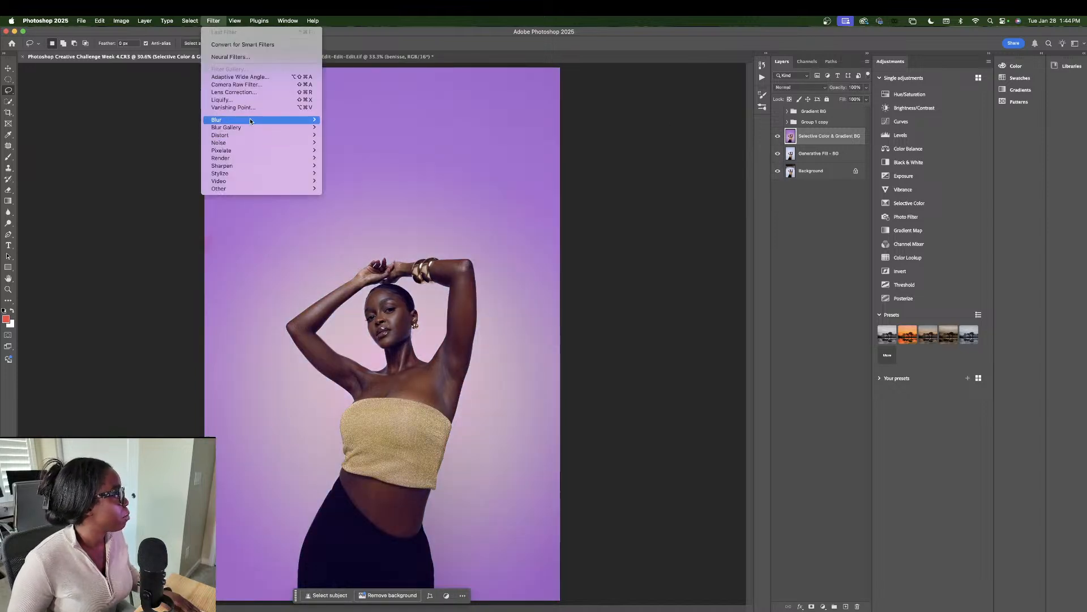
pyautogui.moveTo(309, 120)
pyautogui.click(346, 165)
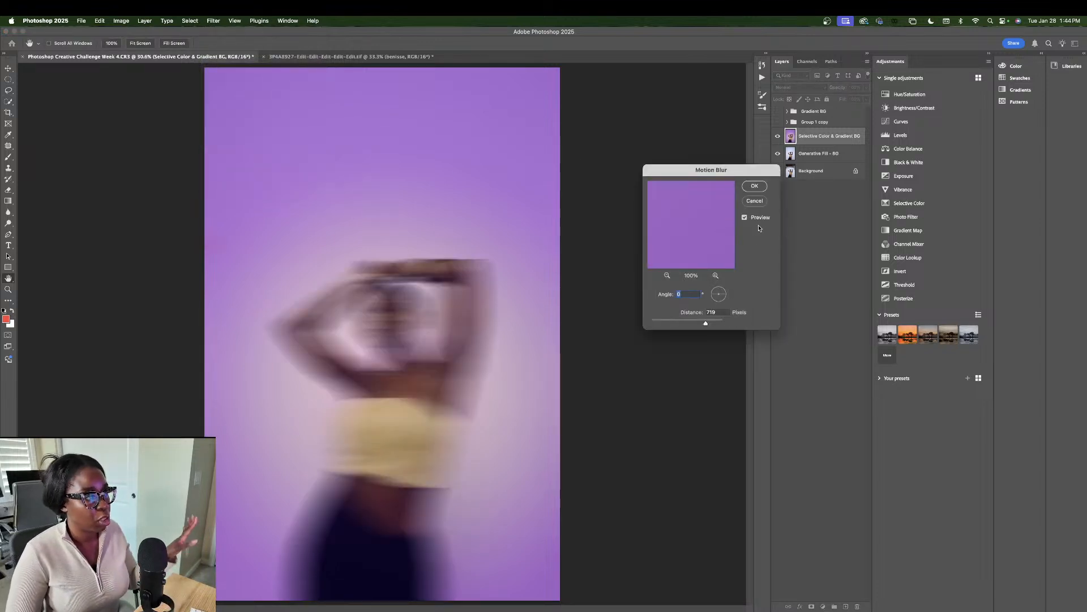
pyautogui.click(758, 201)
pyautogui.press('super+j')
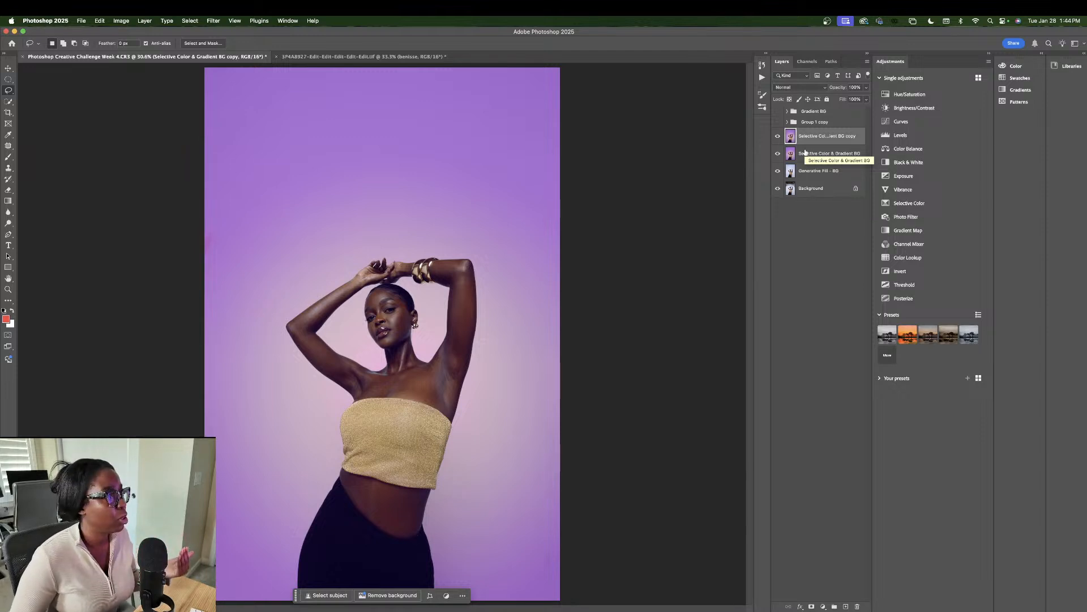
# Step: Apply an 806-pixel Motion Blur to the Selective Color & Gradient BG copy layer
pyautogui.click(808, 155)
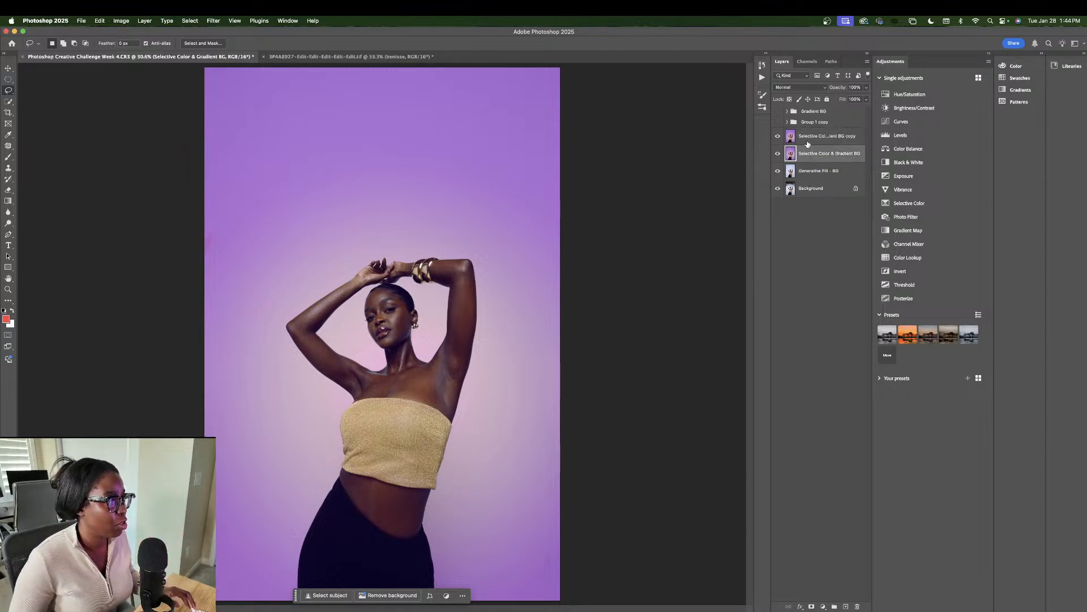
pyautogui.click(809, 142)
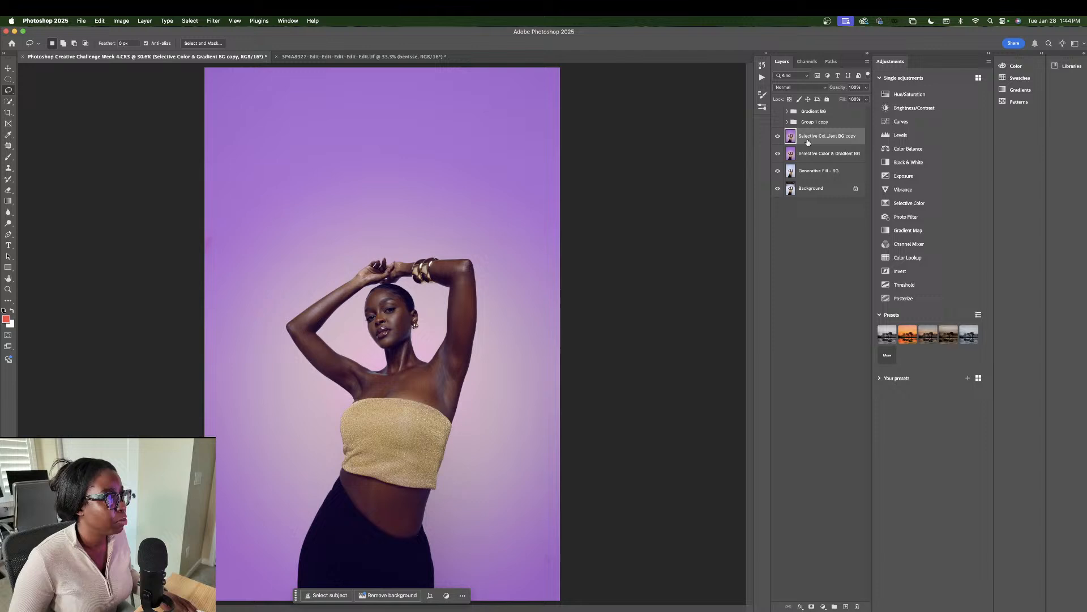
pyautogui.click(210, 19)
pyautogui.moveTo(238, 120)
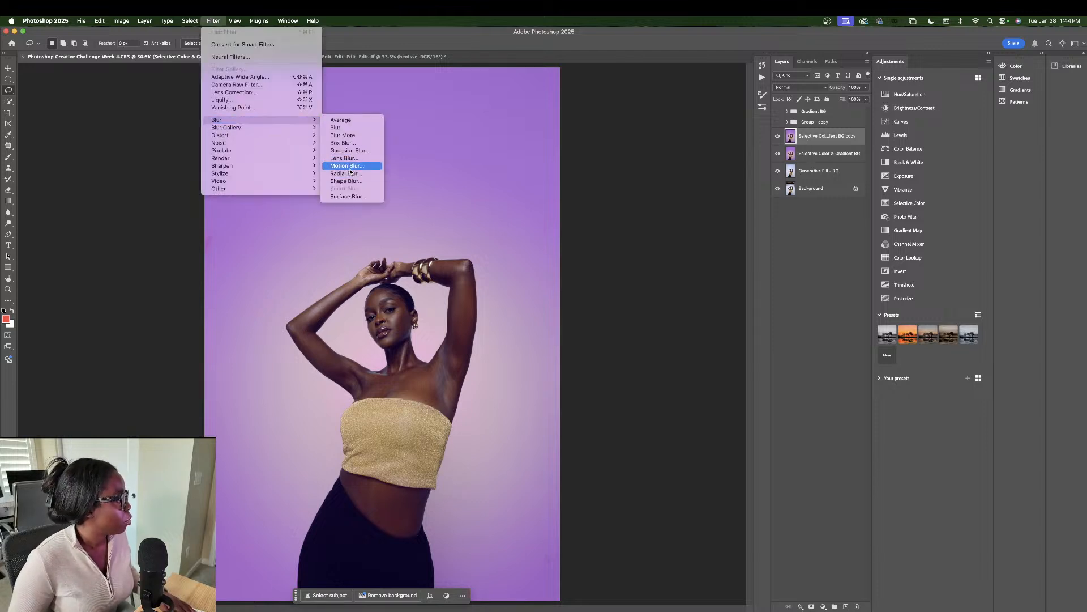
pyautogui.click(349, 168)
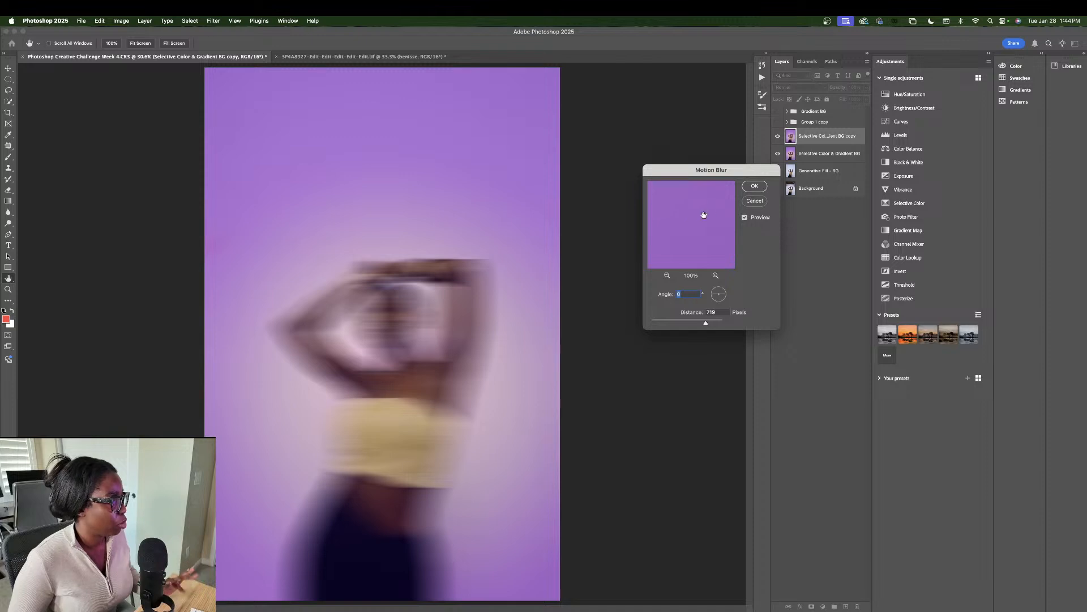
pyautogui.moveTo(706, 325); pyautogui.dragTo(709, 325)
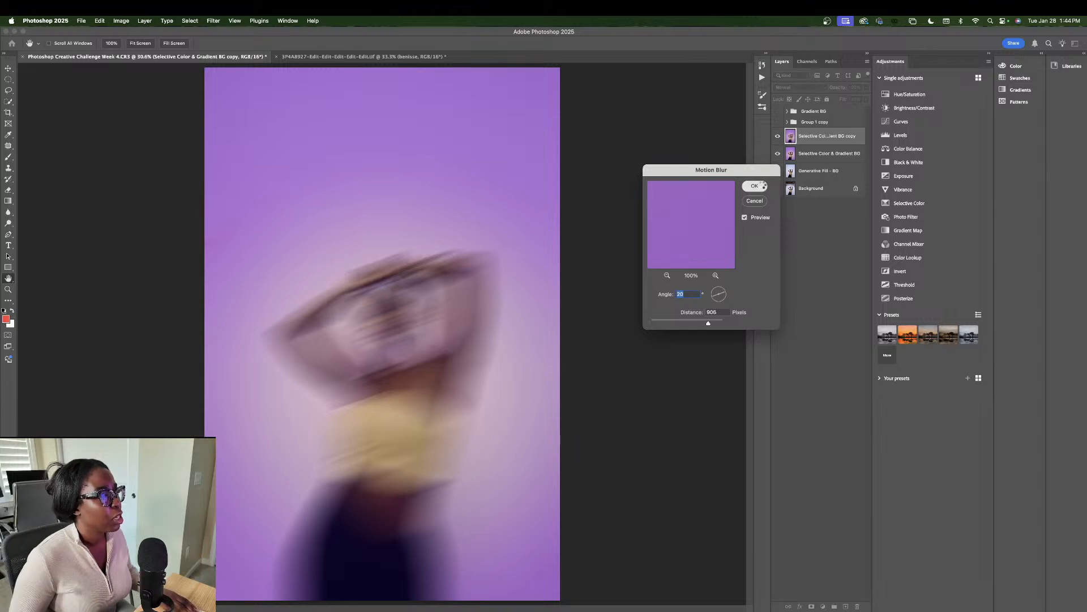
pyautogui.click(755, 186)
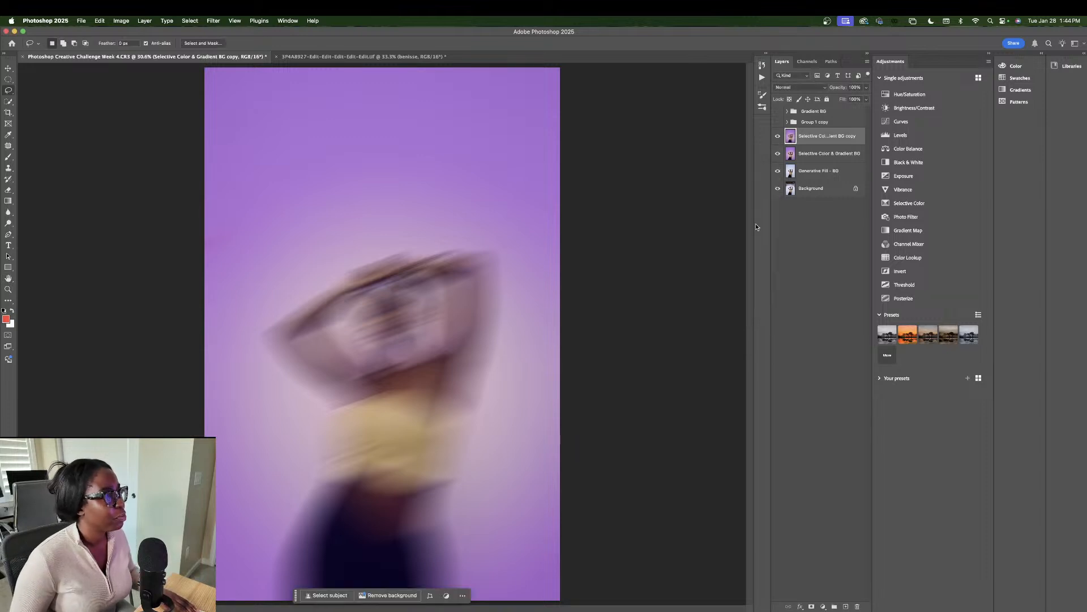
# Step: With a 476 px Eraser, erase the blur over the face and neck, redoing the strokes
pyautogui.click(8, 189)
pyautogui.click(61, 45)
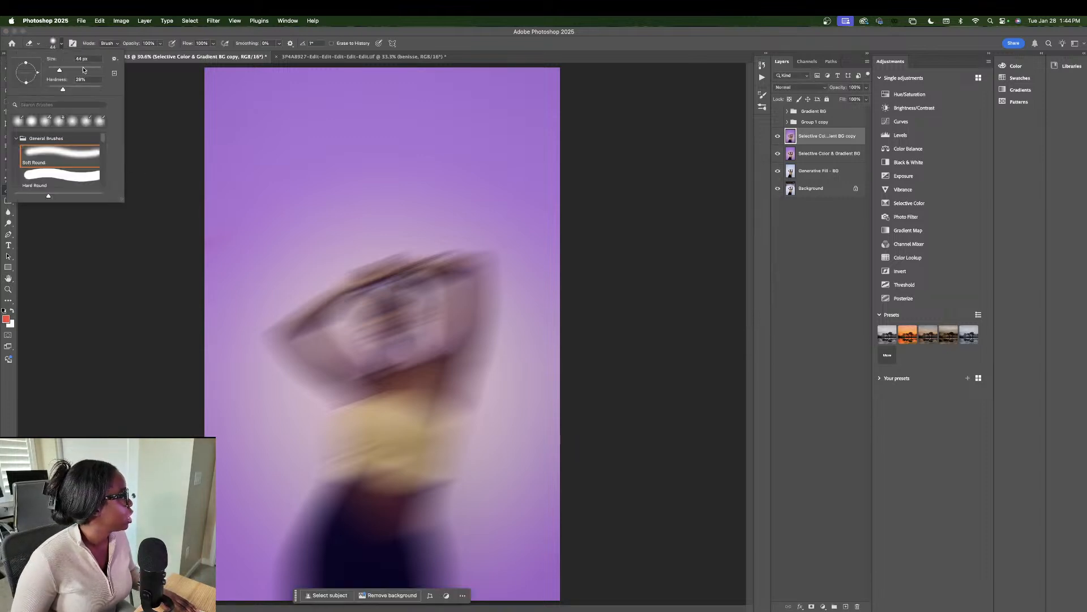
pyautogui.moveTo(90, 67); pyautogui.dragTo(94, 70)
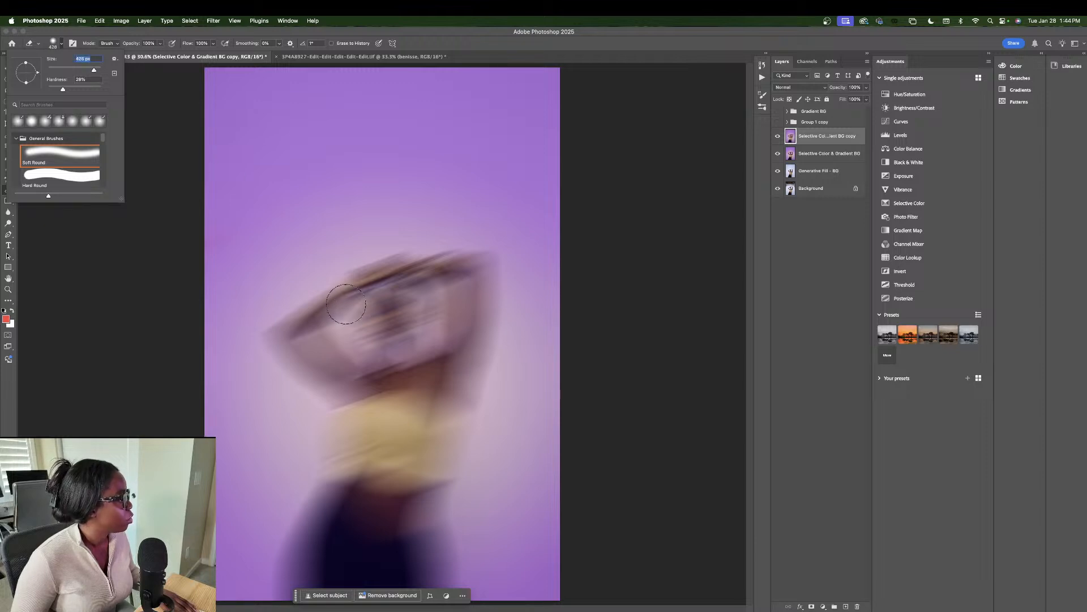
pyautogui.moveTo(383, 299)
pyautogui.mouseDown()
pyautogui.moveTo(394, 344)
pyautogui.moveTo(379, 322)
pyautogui.moveTo(370, 328)
pyautogui.moveTo(391, 323)
pyautogui.moveTo(388, 303)
pyautogui.moveTo(405, 325)
pyautogui.moveTo(401, 363)
pyautogui.moveTo(360, 312)
pyautogui.moveTo(385, 355)
pyautogui.moveTo(386, 315)
pyautogui.moveTo(407, 372)
pyautogui.moveTo(404, 396)
pyautogui.moveTo(385, 381)
pyautogui.moveTo(381, 447)
pyautogui.mouseUp()
pyautogui.press('super+z')
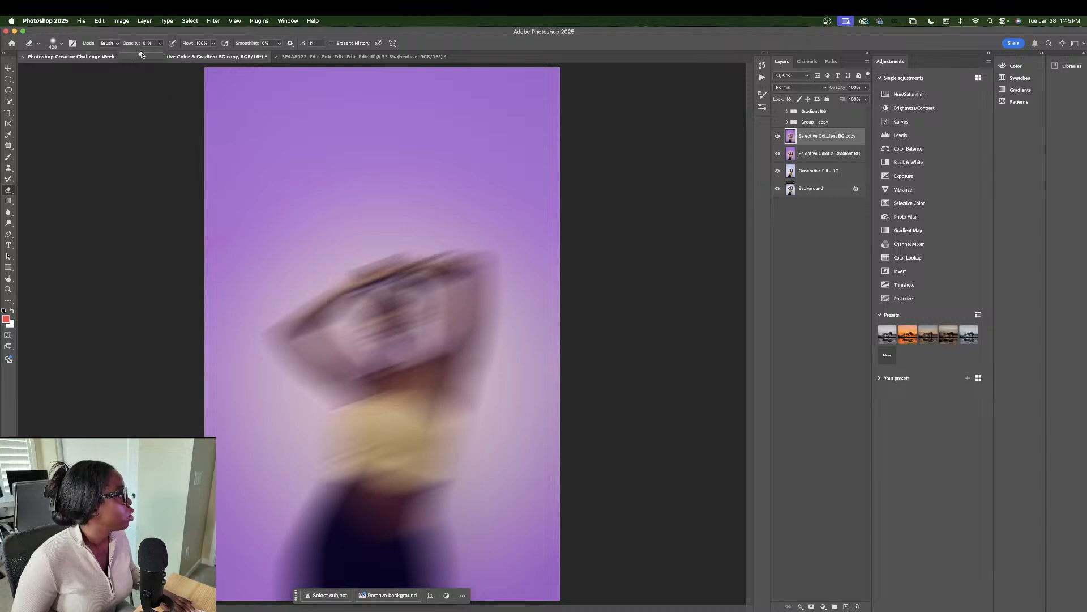
pyautogui.moveTo(394, 317)
pyautogui.mouseDown()
pyautogui.moveTo(392, 359)
pyautogui.moveTo(389, 290)
pyautogui.moveTo(406, 345)
pyautogui.moveTo(379, 322)
pyautogui.moveTo(398, 308)
pyautogui.moveTo(399, 403)
pyautogui.moveTo(390, 320)
pyautogui.moveTo(410, 319)
pyautogui.moveTo(386, 408)
pyautogui.mouseUp()
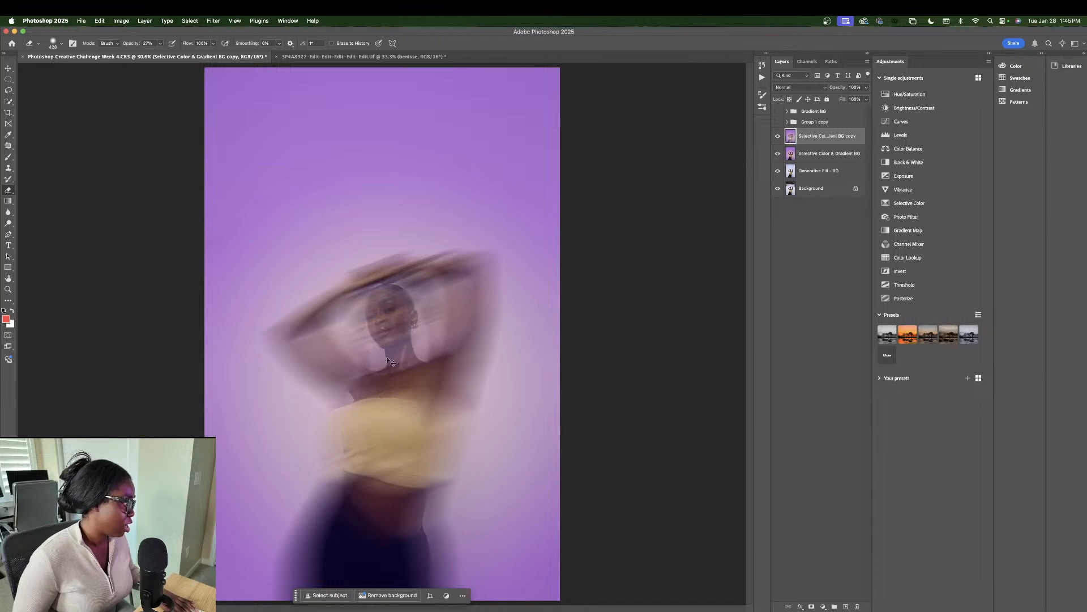
pyautogui.press('super+z')
pyautogui.moveTo(384, 315)
pyautogui.mouseDown()
pyautogui.moveTo(389, 352)
pyautogui.moveTo(377, 266)
pyautogui.mouseUp()
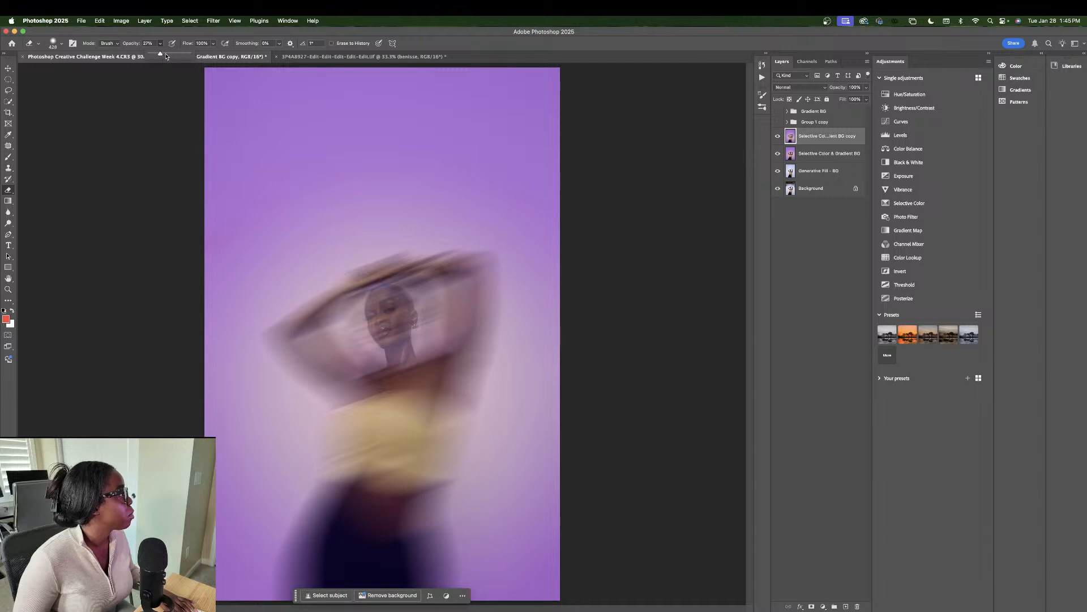
# Step: At 64% eraser strength, erase blur from the face, hairline, chest, gold top and midriff
pyautogui.moveTo(166, 56); pyautogui.dragTo(175, 55)
pyautogui.moveTo(369, 319)
pyautogui.mouseDown()
pyautogui.moveTo(393, 341)
pyautogui.moveTo(387, 299)
pyautogui.moveTo(378, 314)
pyautogui.moveTo(379, 301)
pyautogui.moveTo(398, 362)
pyautogui.mouseUp()
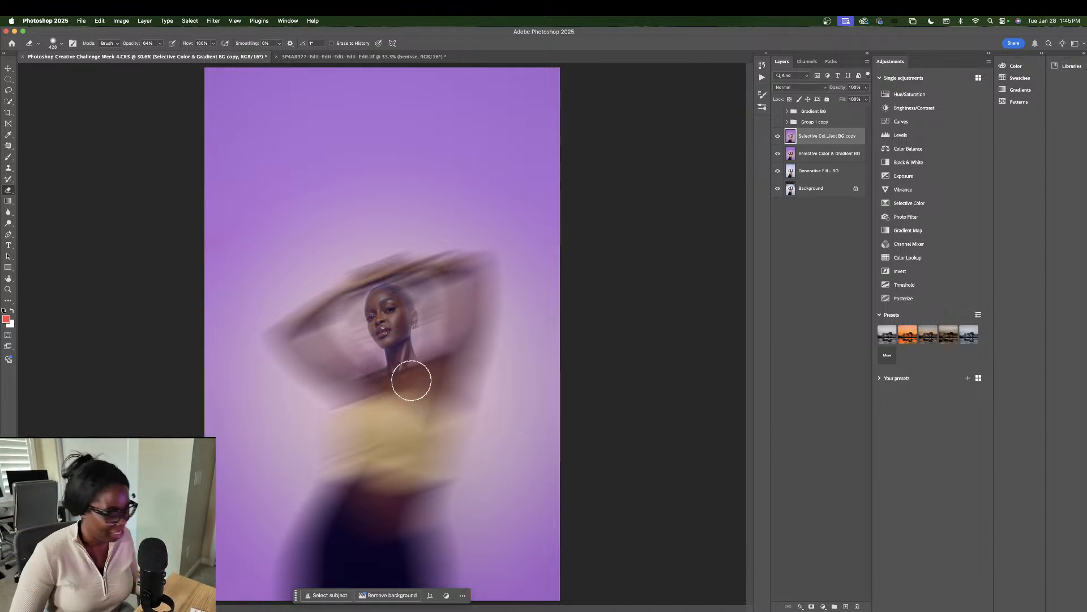
pyautogui.moveTo(388, 305); pyautogui.dragTo(395, 297)
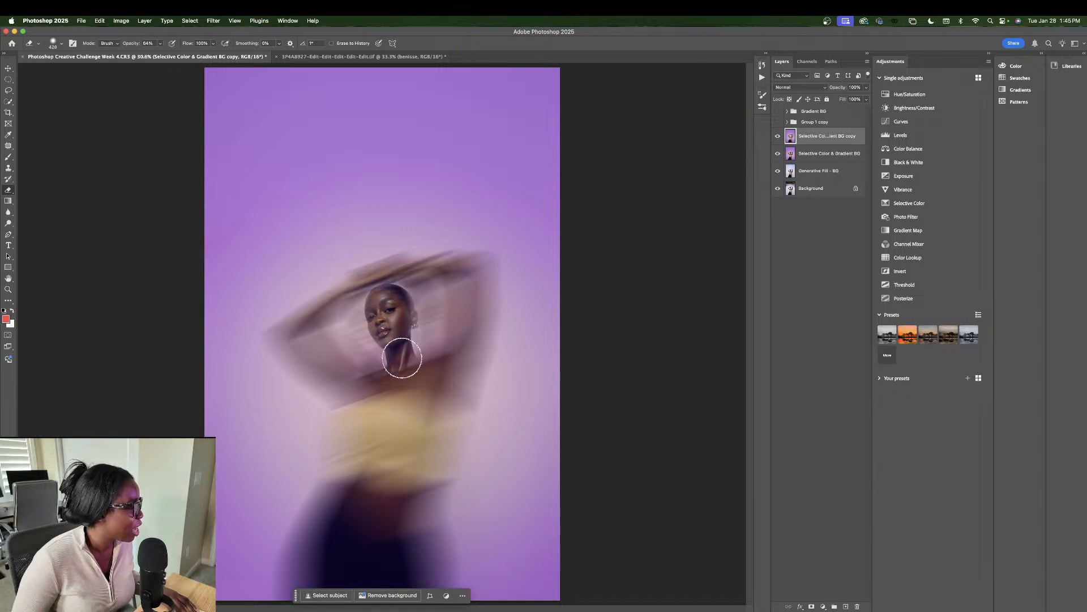
pyautogui.moveTo(410, 391)
pyautogui.mouseDown()
pyautogui.moveTo(392, 364)
pyautogui.moveTo(404, 434)
pyautogui.moveTo(393, 438)
pyautogui.moveTo(383, 408)
pyautogui.moveTo(380, 464)
pyautogui.moveTo(368, 398)
pyautogui.moveTo(397, 475)
pyautogui.moveTo(416, 419)
pyautogui.moveTo(401, 481)
pyautogui.moveTo(395, 449)
pyautogui.mouseUp()
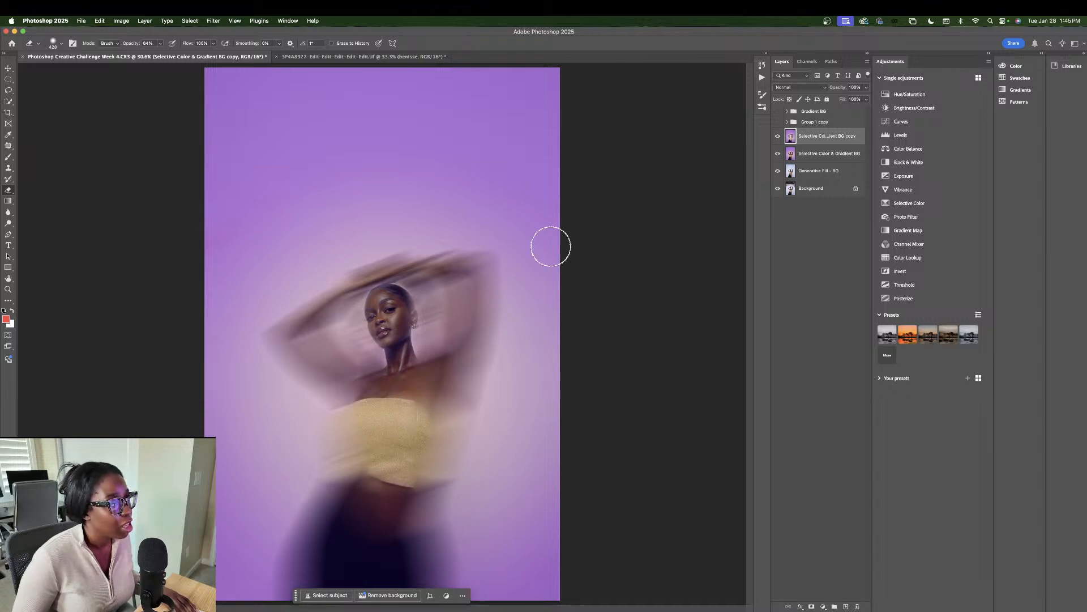
pyautogui.click(778, 137)
pyautogui.click(778, 137)
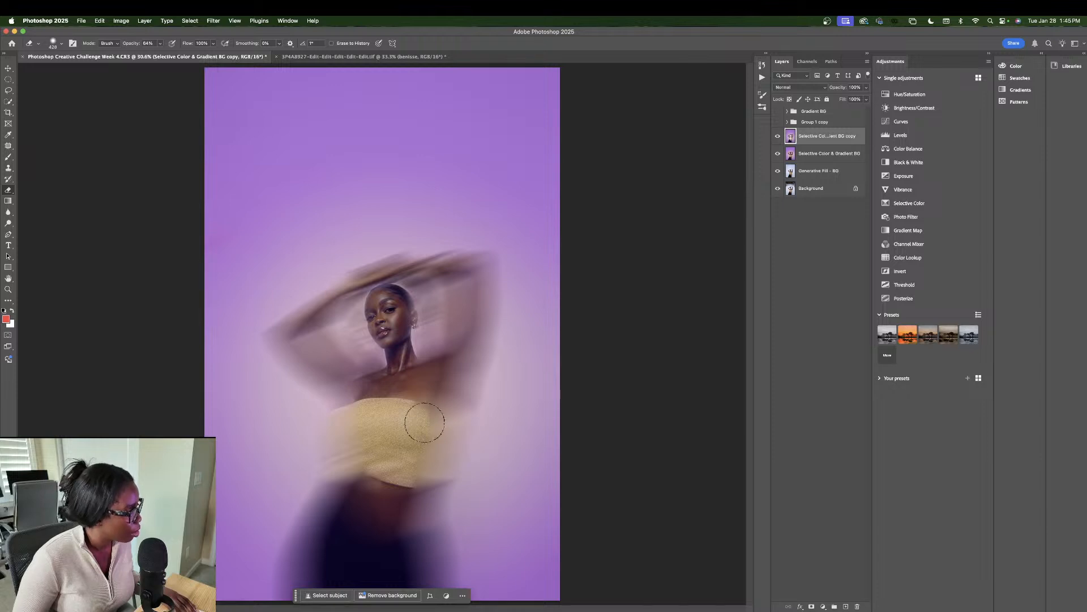
pyautogui.moveTo(425, 422)
pyautogui.mouseDown()
pyautogui.moveTo(425, 413)
pyautogui.moveTo(432, 450)
pyautogui.moveTo(402, 535)
pyautogui.moveTo(412, 454)
pyautogui.moveTo(405, 498)
pyautogui.moveTo(392, 459)
pyautogui.moveTo(361, 538)
pyautogui.moveTo(386, 464)
pyautogui.moveTo(377, 453)
pyautogui.moveTo(403, 445)
pyautogui.moveTo(425, 392)
pyautogui.mouseUp()
pyautogui.moveTo(394, 470)
pyautogui.mouseDown()
pyautogui.moveTo(354, 540)
pyautogui.moveTo(354, 569)
pyautogui.mouseUp()
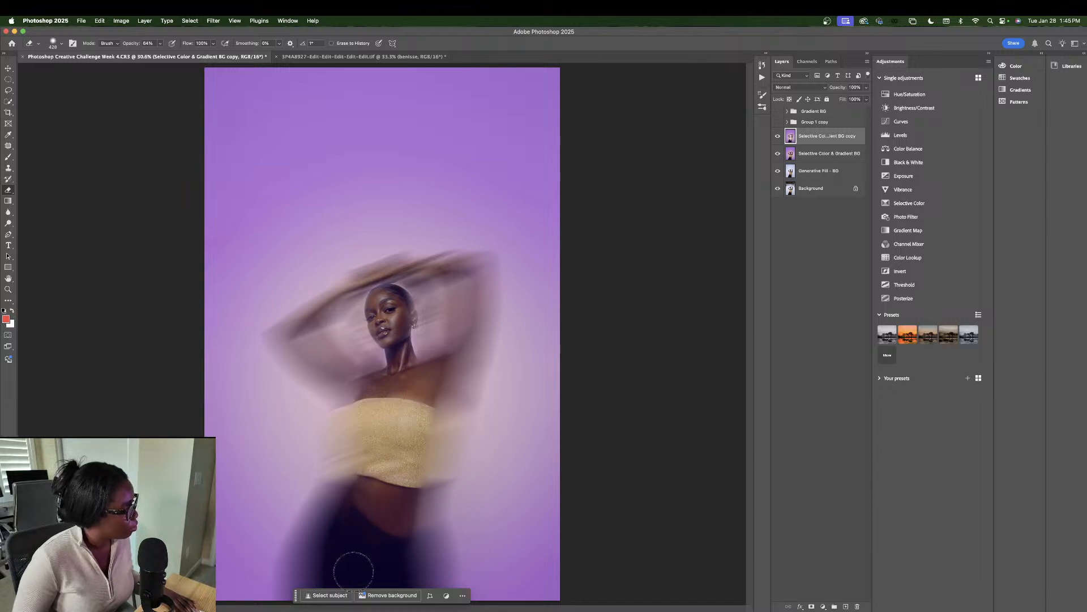
# Step: Drop the ghost layer to 58% opacity and erase it over the midriff and gold top
pyautogui.click(777, 136)
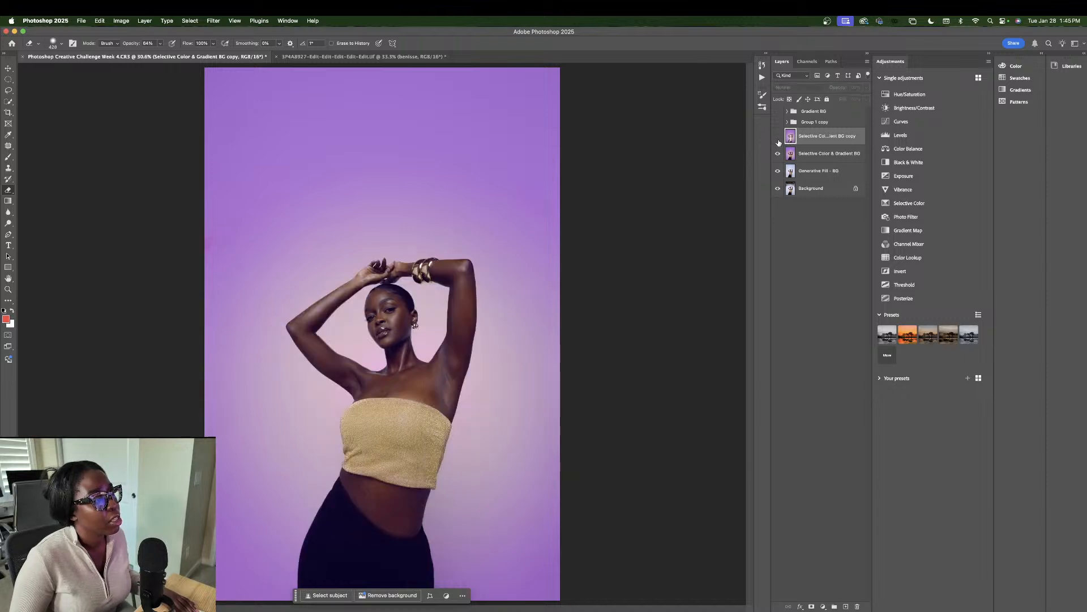
pyautogui.click(777, 136)
pyautogui.click(866, 100)
pyautogui.click(850, 99)
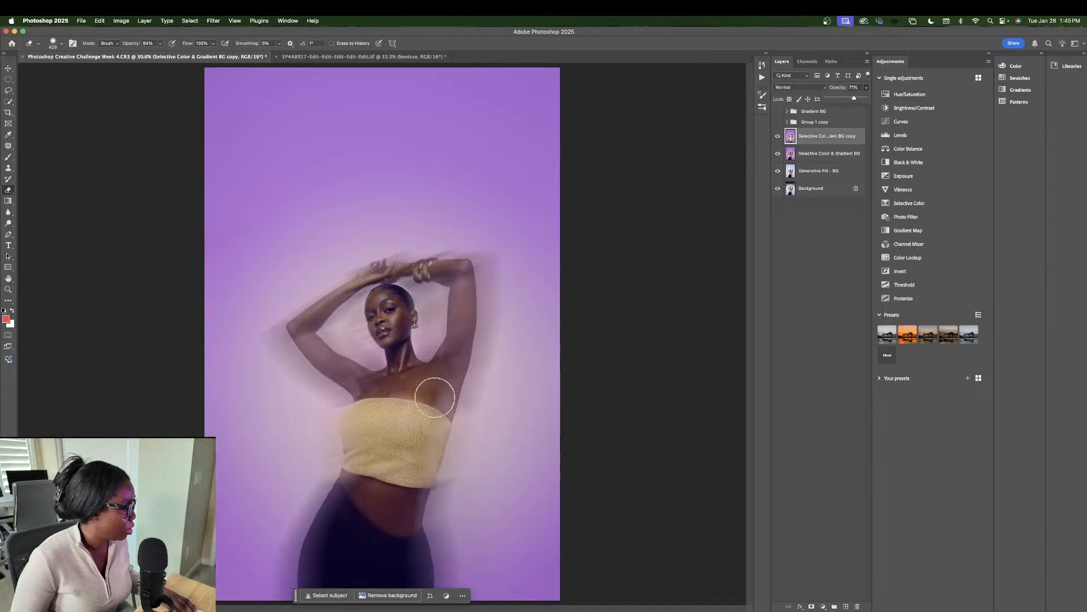
pyautogui.click(399, 457)
pyautogui.moveTo(381, 487)
pyautogui.mouseDown()
pyautogui.moveTo(368, 459)
pyautogui.moveTo(400, 408)
pyautogui.moveTo(393, 494)
pyautogui.moveTo(409, 460)
pyautogui.moveTo(396, 557)
pyautogui.moveTo(384, 497)
pyautogui.mouseUp()
pyautogui.moveTo(420, 418)
pyautogui.mouseDown()
pyautogui.moveTo(408, 473)
pyautogui.moveTo(414, 396)
pyautogui.moveTo(391, 501)
pyautogui.mouseUp()
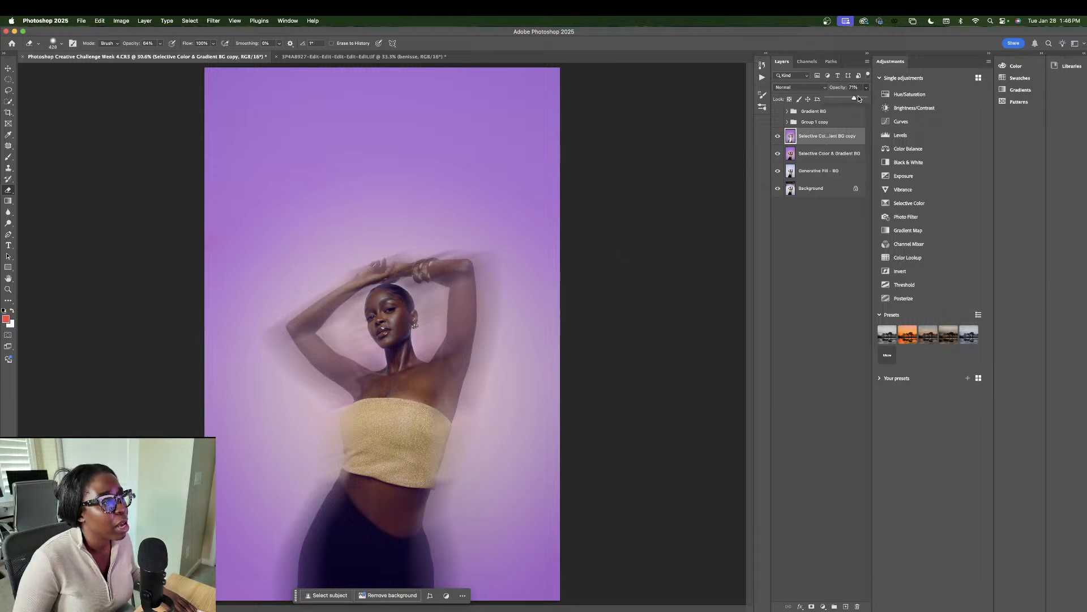
# Step: Reselect the ghost copy layer and set its opacity to 72%
pyautogui.moveTo(859, 99); pyautogui.dragTo(856, 100)
pyautogui.click(831, 213)
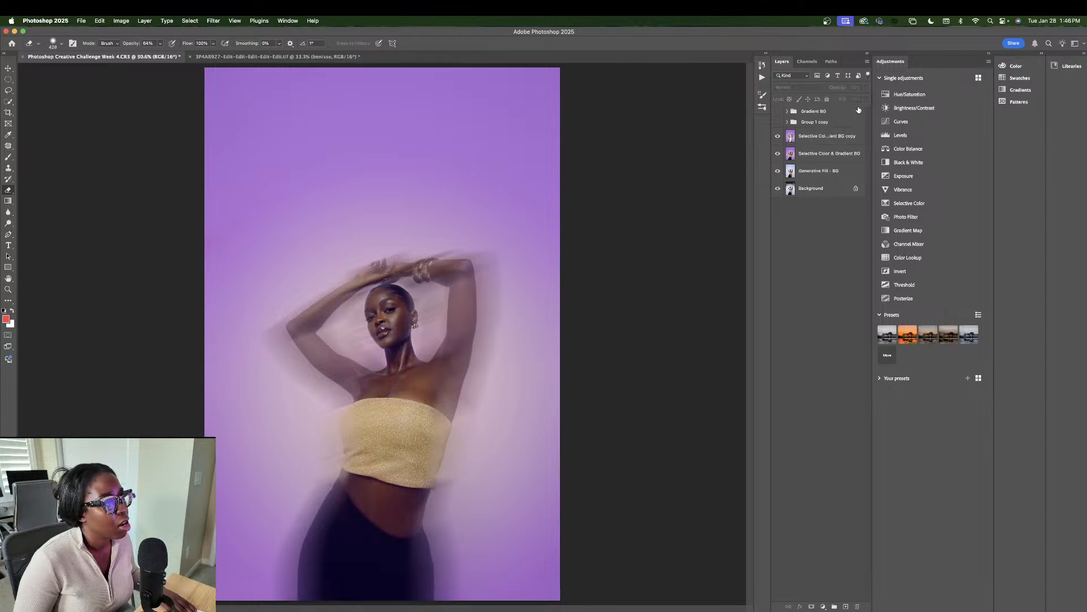
pyautogui.click(814, 139)
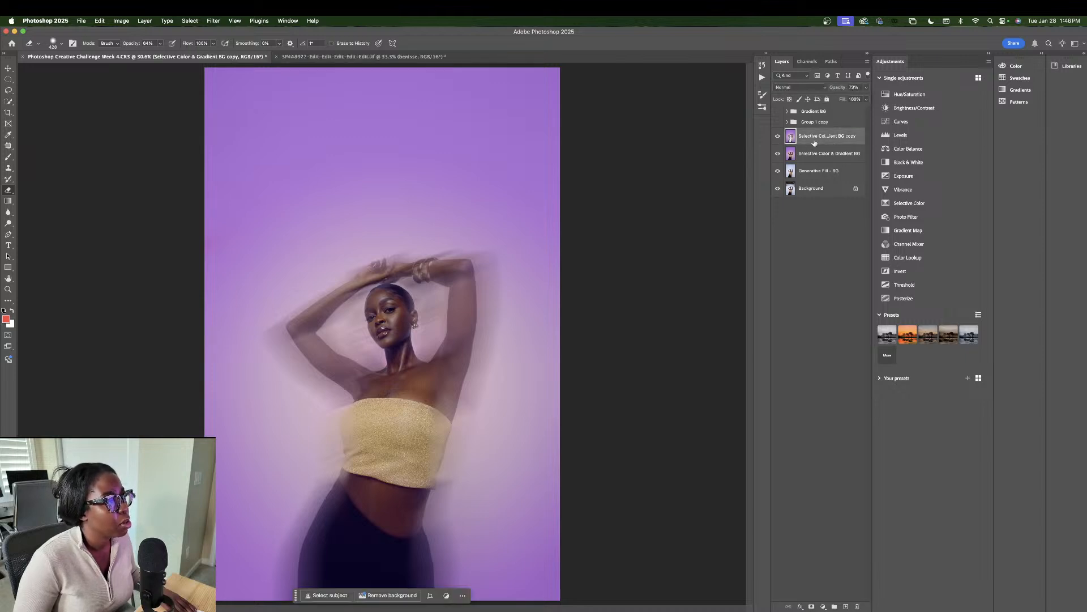
pyautogui.click(865, 88)
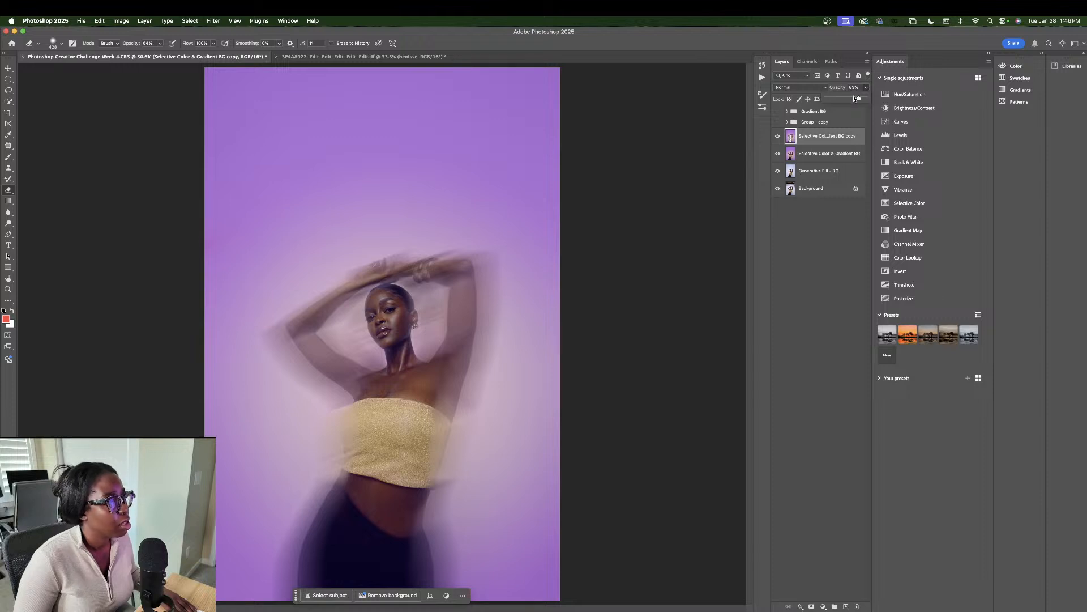
pyautogui.moveTo(851, 97); pyautogui.dragTo(846, 97)
pyautogui.click(827, 134)
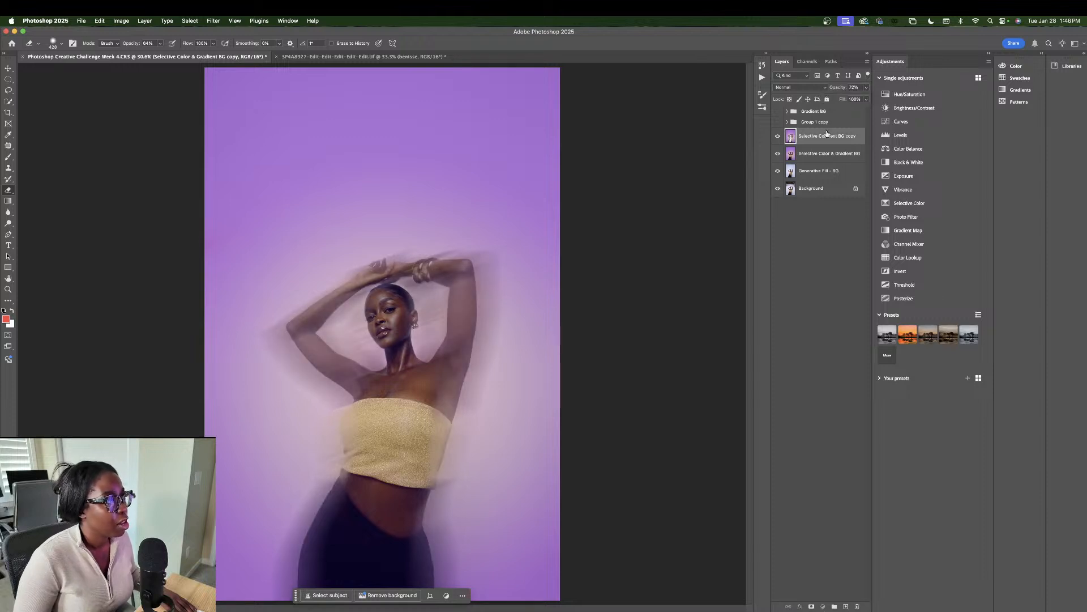
# Step: Duplicate the ghost layer with Cmd+J, erase the copy over the top and chest, and merge both copies
pyautogui.press('super+j')
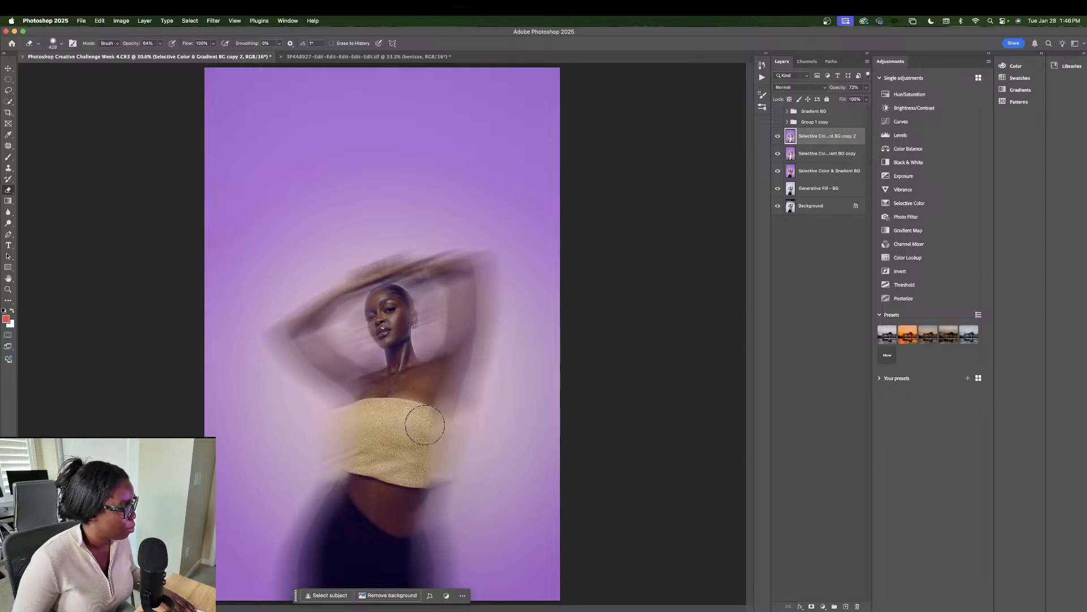
pyautogui.moveTo(419, 449)
pyautogui.mouseDown()
pyautogui.moveTo(409, 408)
pyautogui.moveTo(407, 443)
pyautogui.moveTo(390, 434)
pyautogui.moveTo(479, 400)
pyautogui.mouseUp()
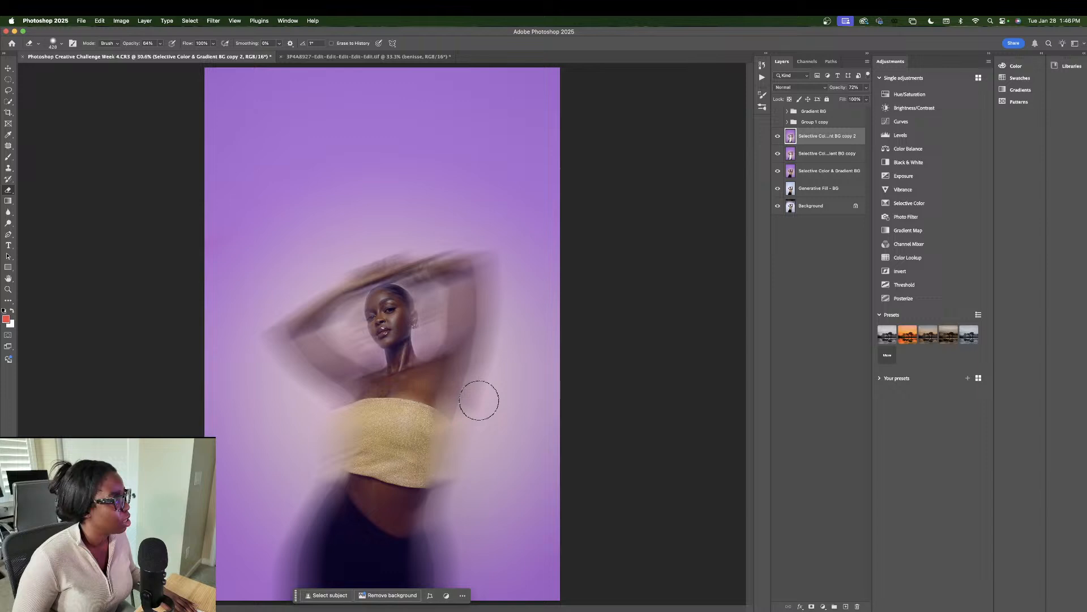
pyautogui.keyDown('shift'); pyautogui.click(803, 154); pyautogui.keyUp('shift')
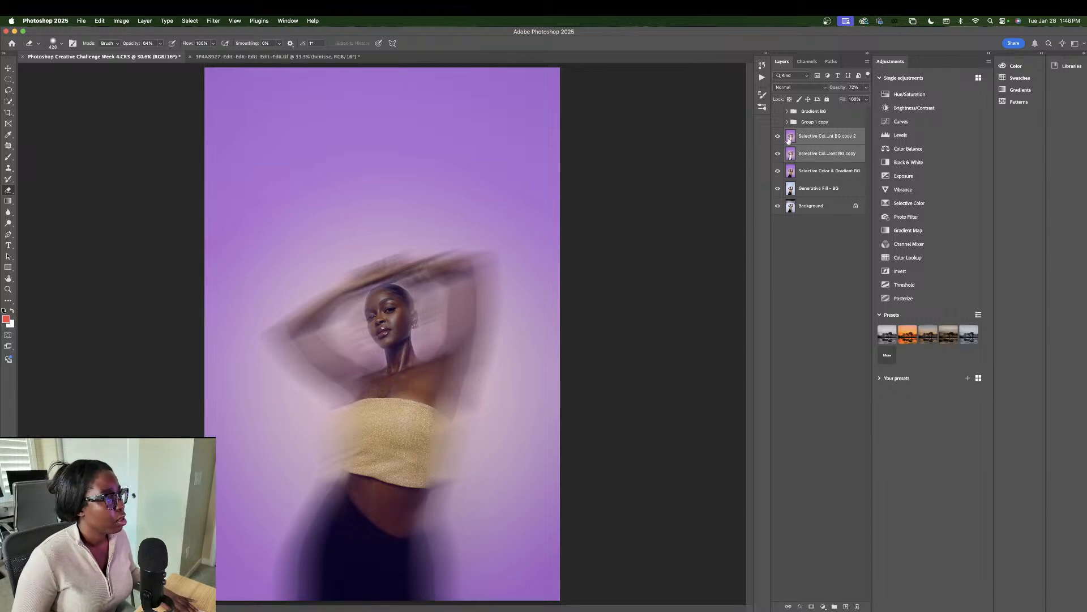
pyautogui.rightClick(821, 138)
pyautogui.click(853, 198)
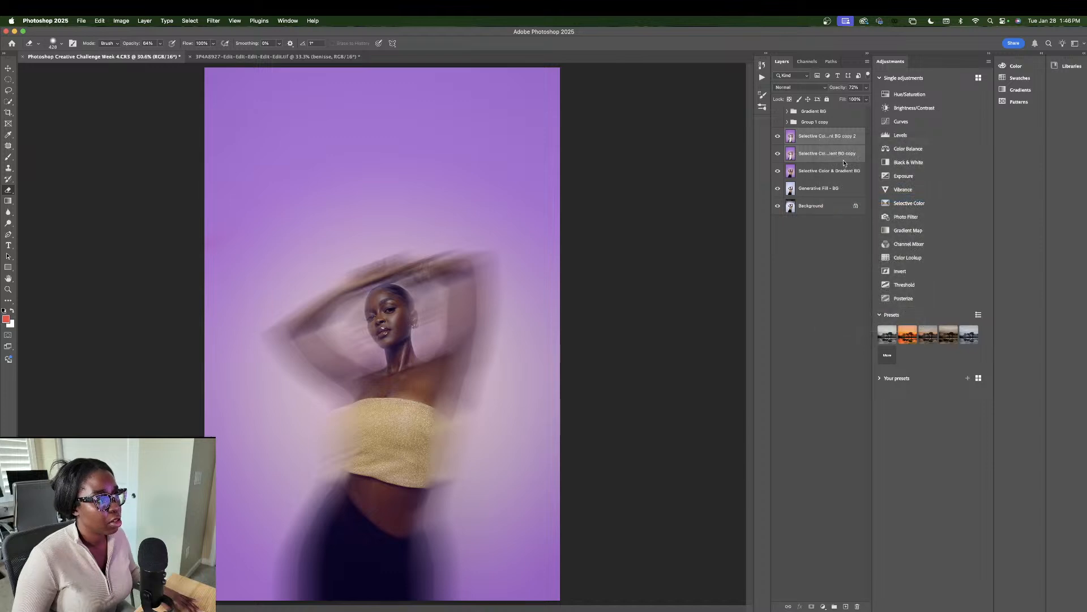
# Step: Undo the merge and select both ghost copies together
pyautogui.doubleClick(820, 135)
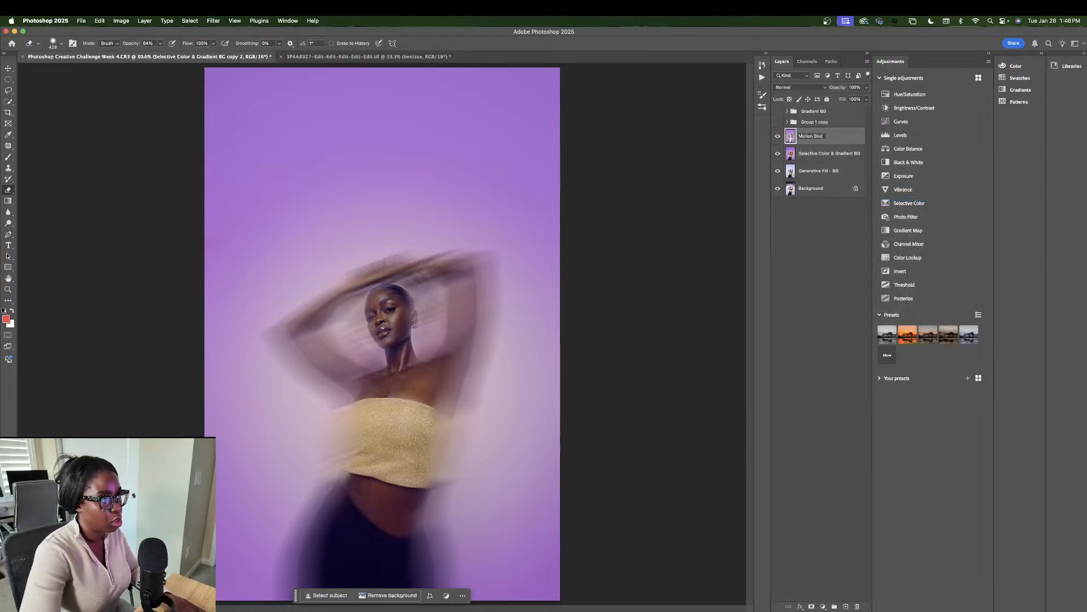
pyautogui.press('super+z')
pyautogui.click(820, 143)
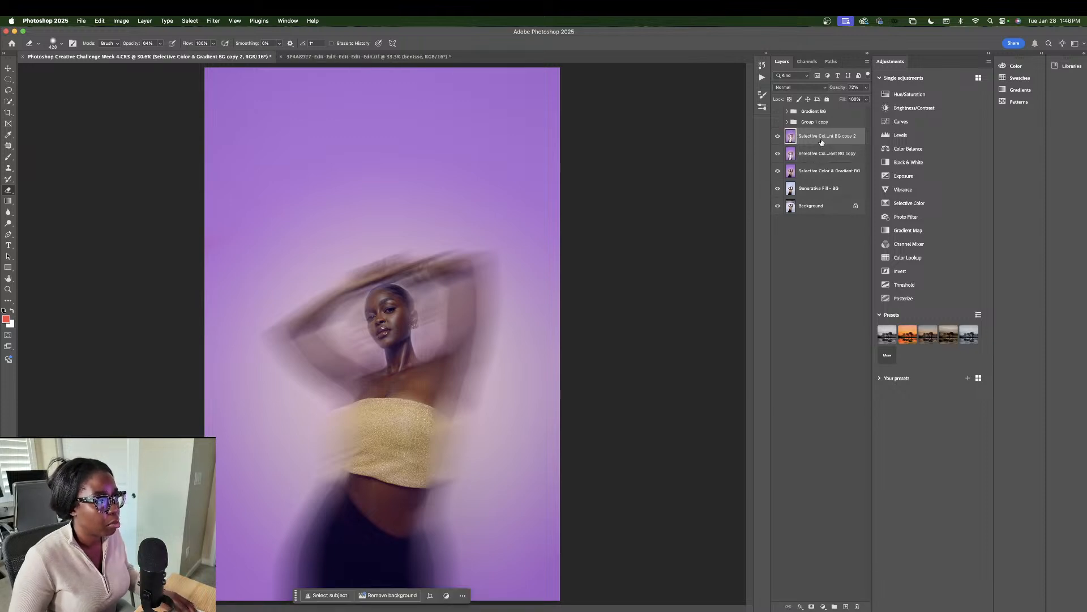
pyautogui.keyDown('shift'); pyautogui.click(822, 154); pyautogui.keyUp('shift')
# Step: Group both ghost copies as Group 1, duplicate it, hide the duplicate and name it Motion Blur
pyautogui.click(834, 606)
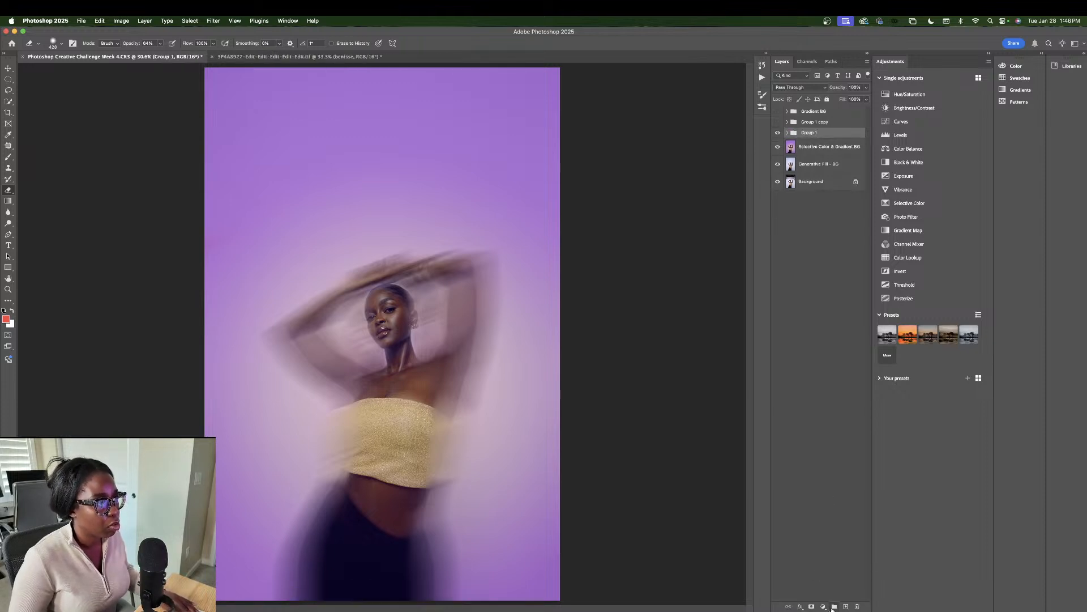
pyautogui.press('super+j')
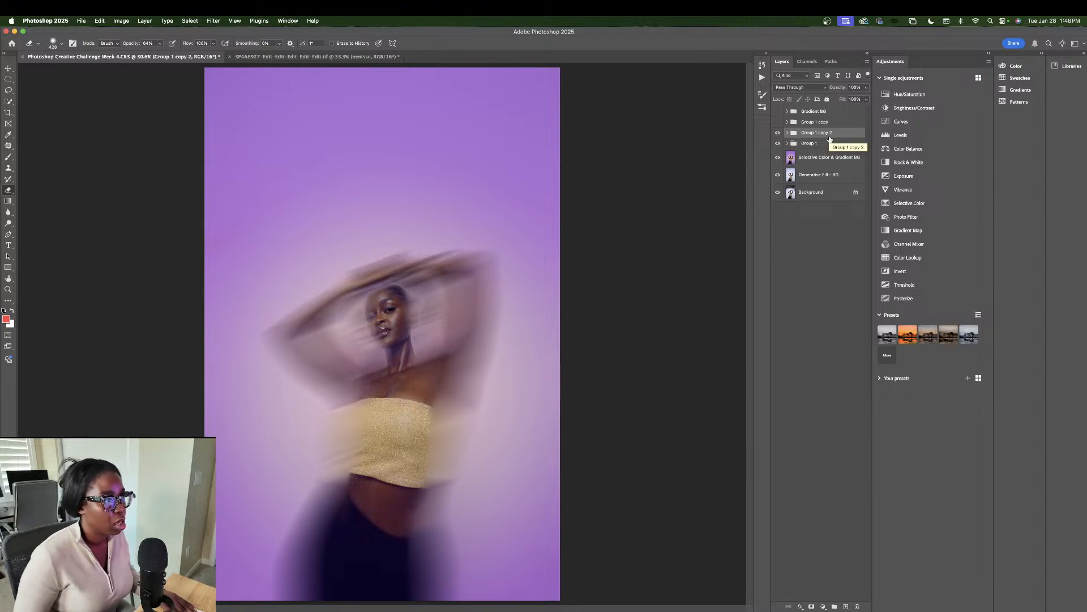
pyautogui.click(778, 134)
pyautogui.doubleClick(814, 144)
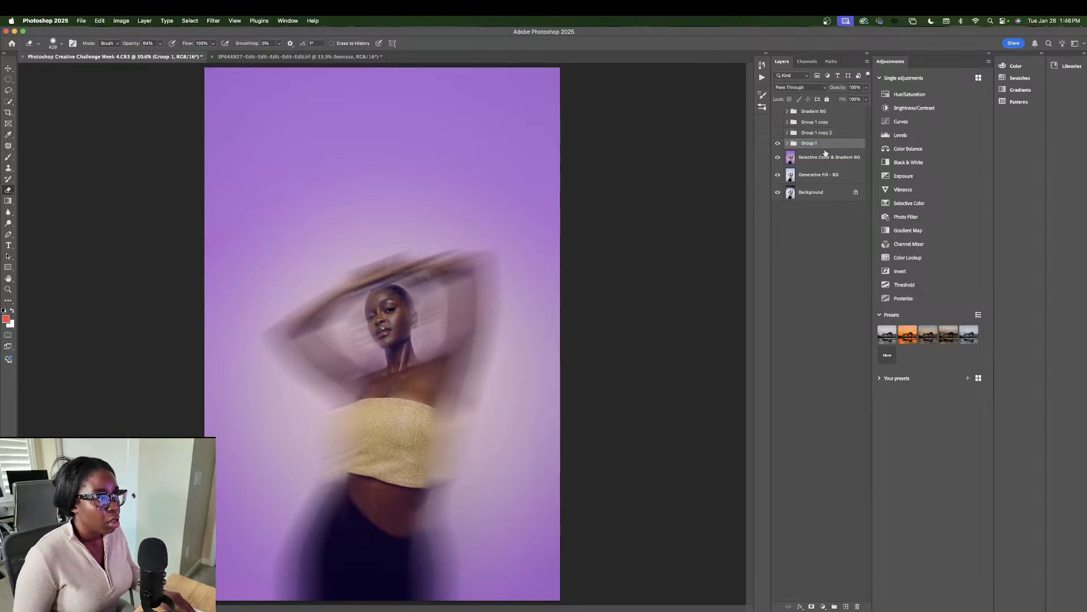
pyautogui.doubleClick(830, 133)
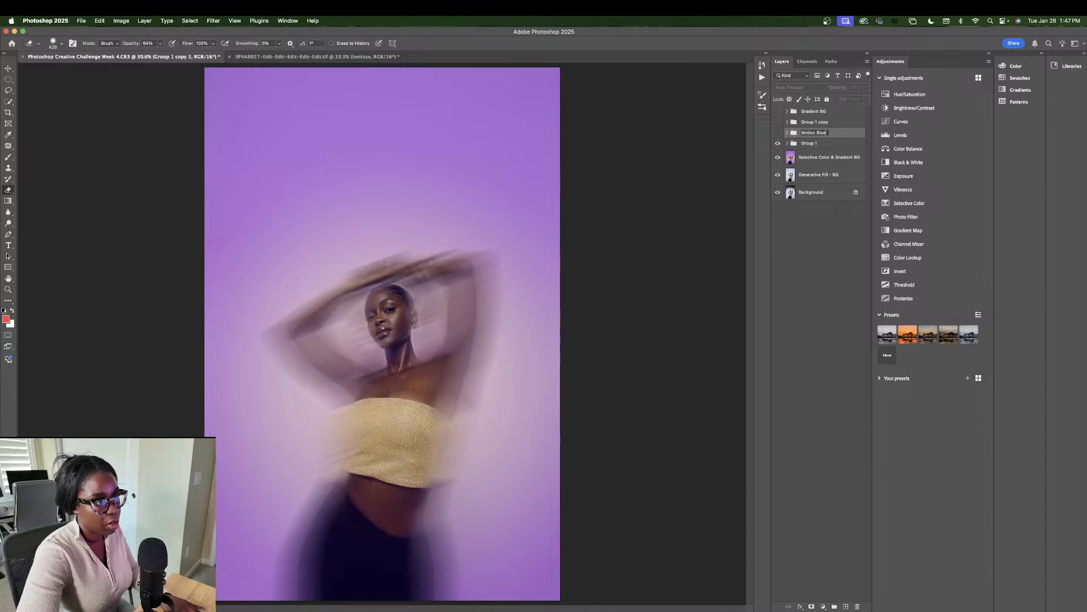
pyautogui.press('Return')
# Step: Expand and collapse the Motion Blur and Group 1 copy groups to check their layers
pyautogui.click(810, 123)
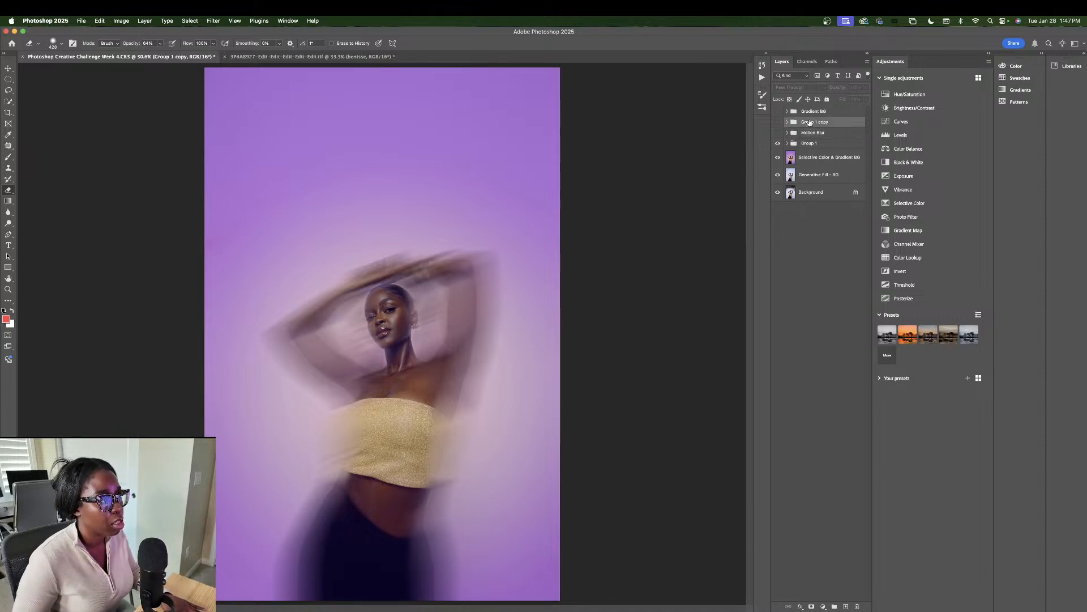
pyautogui.click(787, 133)
pyautogui.click(787, 133)
pyautogui.click(787, 121)
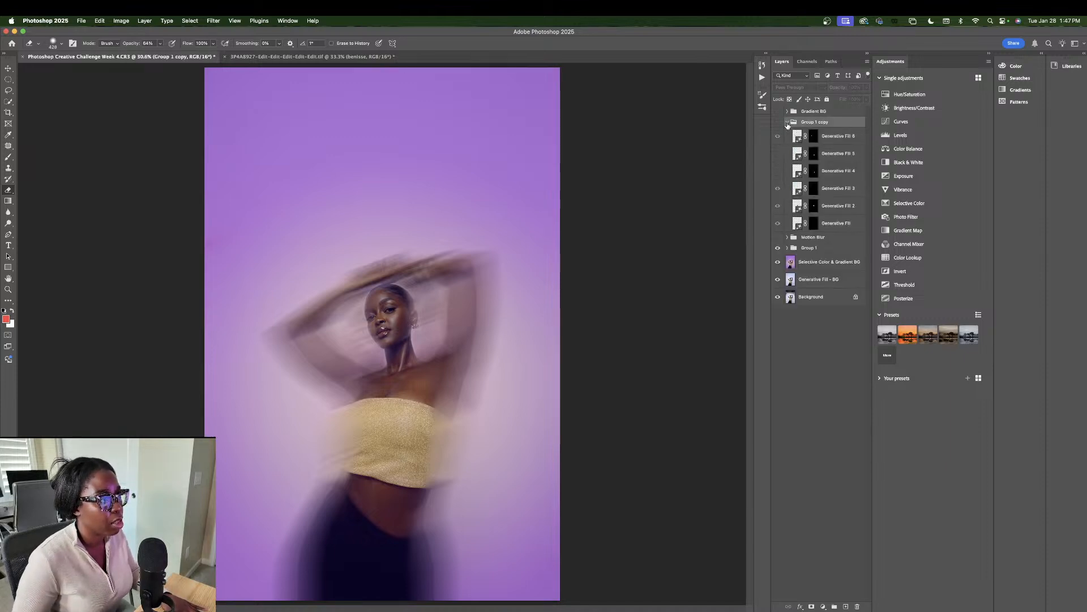
pyautogui.click(787, 122)
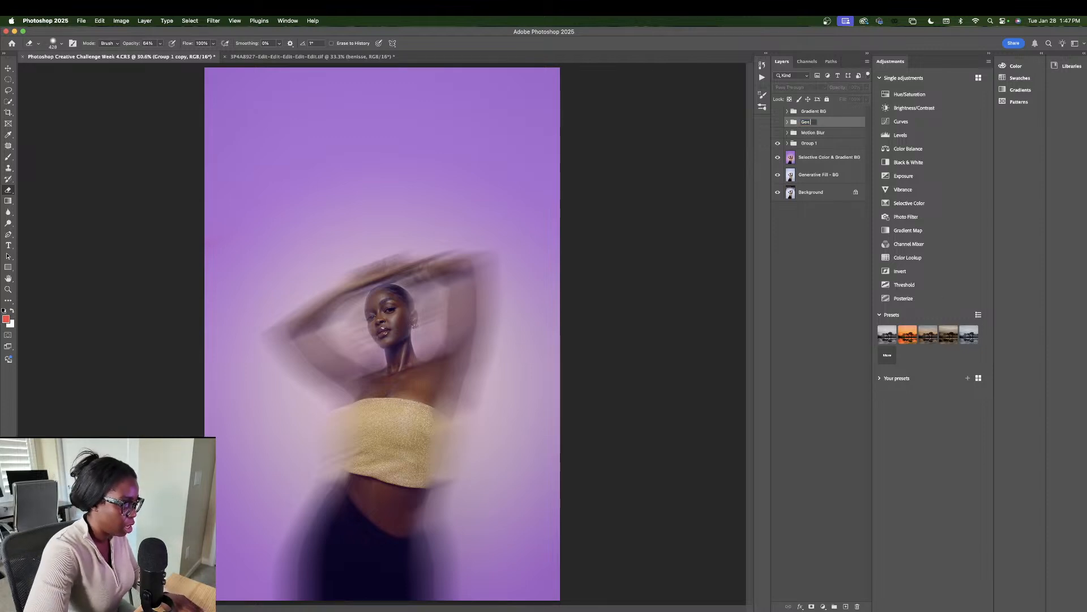
# Step: Name the group Gen Fil, then merge Group 1 with the Selective Color & Gradient BG layer
pyautogui.press('Return')
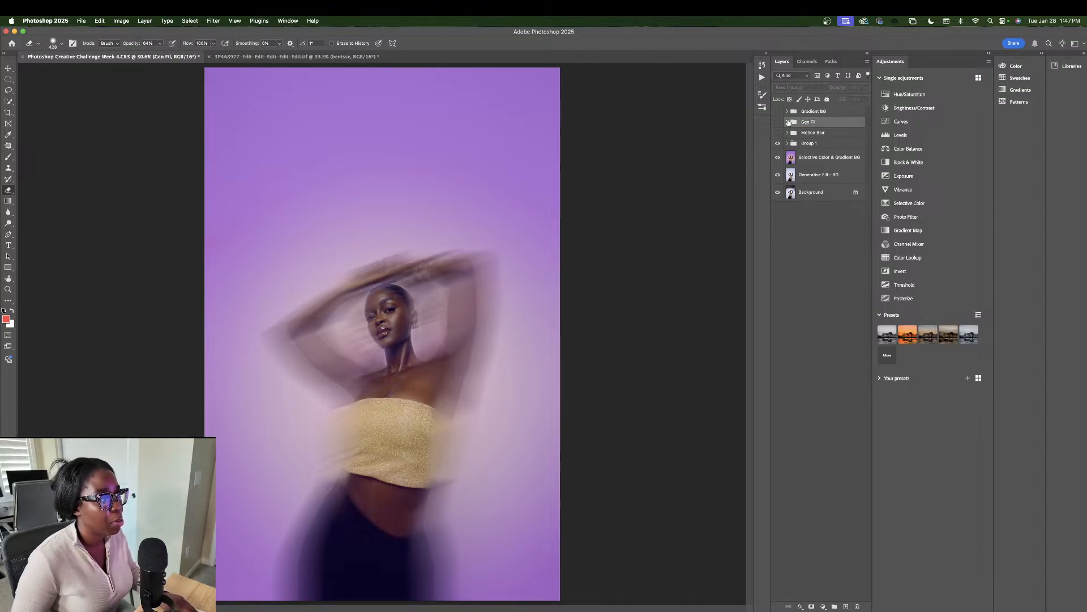
pyautogui.click(809, 144)
pyautogui.keyDown('shift'); pyautogui.click(808, 156); pyautogui.keyUp('shift')
pyautogui.rightClick(809, 153)
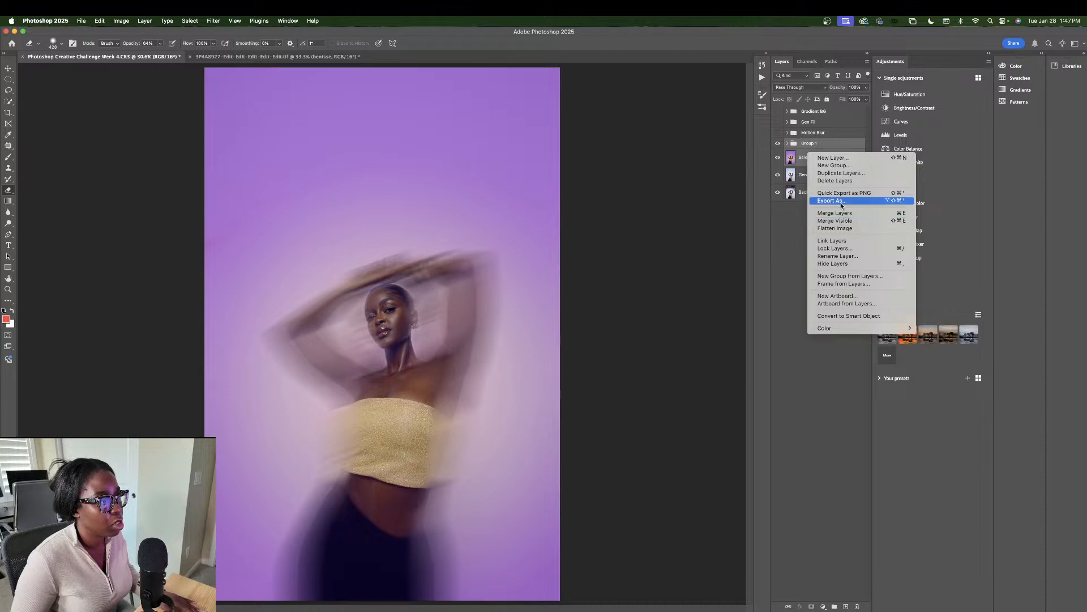
pyautogui.click(845, 215)
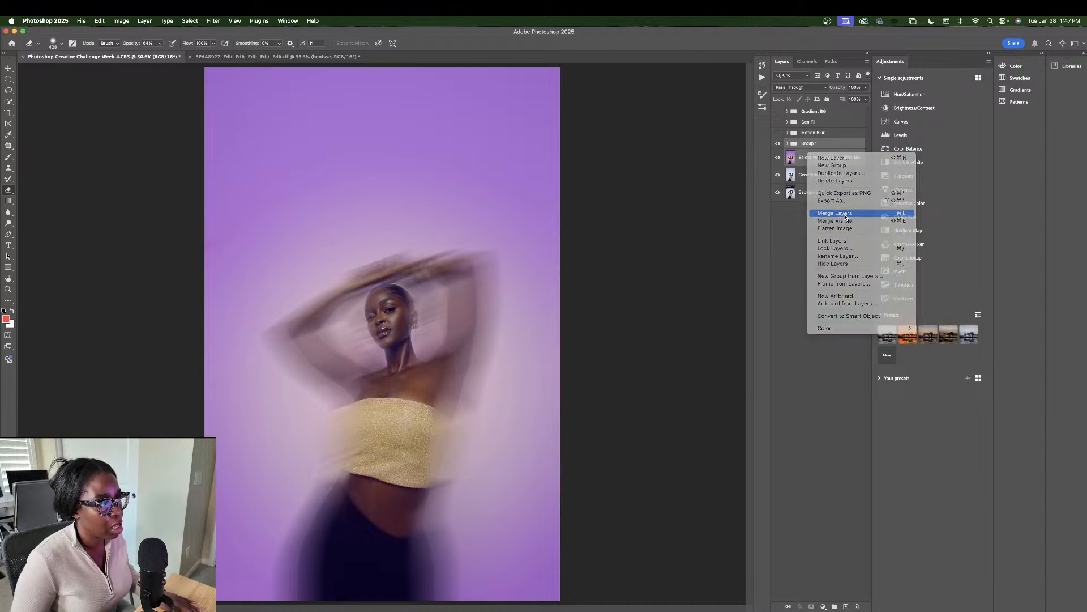
# Step: Toggle Group 1, Generative Fill - BG and Background to compare with the original photo, then undo the merge
pyautogui.click(778, 148)
pyautogui.click(778, 165)
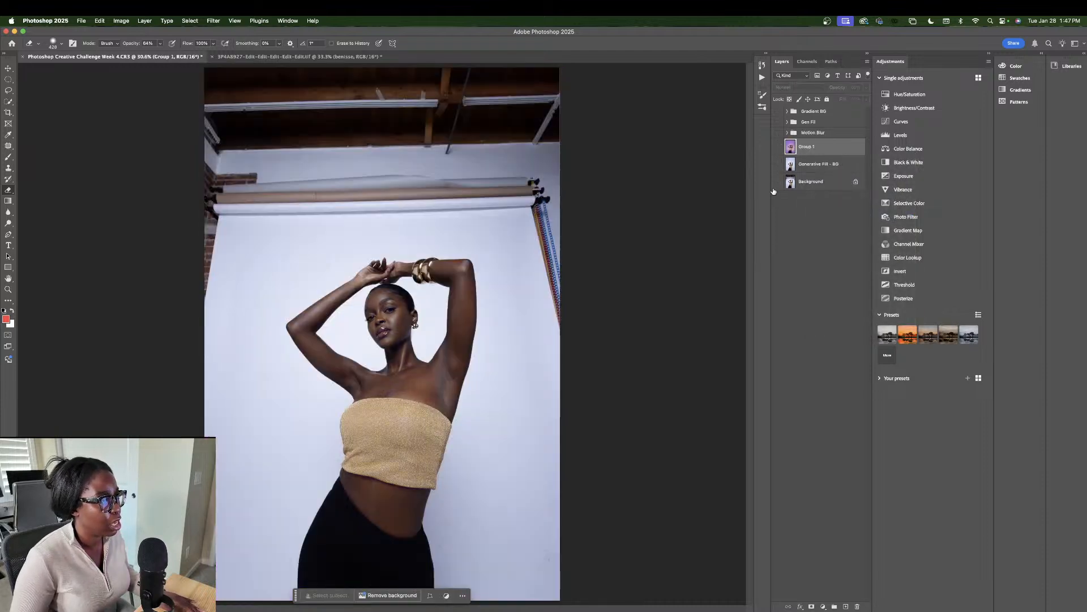
pyautogui.click(777, 183)
pyautogui.click(778, 165)
pyautogui.click(776, 182)
pyautogui.click(777, 148)
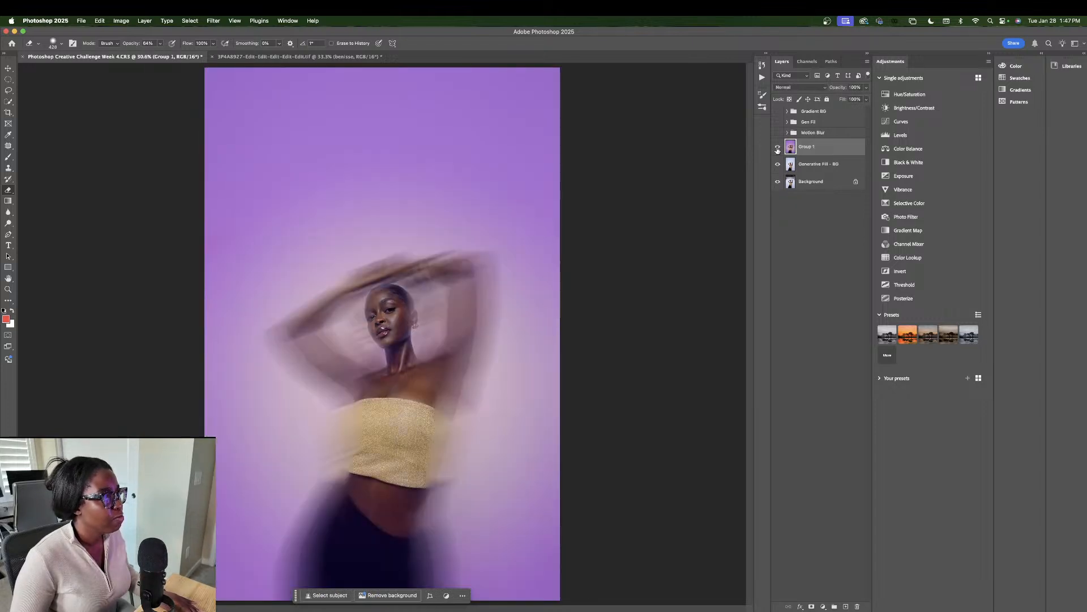
pyautogui.click(778, 147)
pyautogui.click(777, 164)
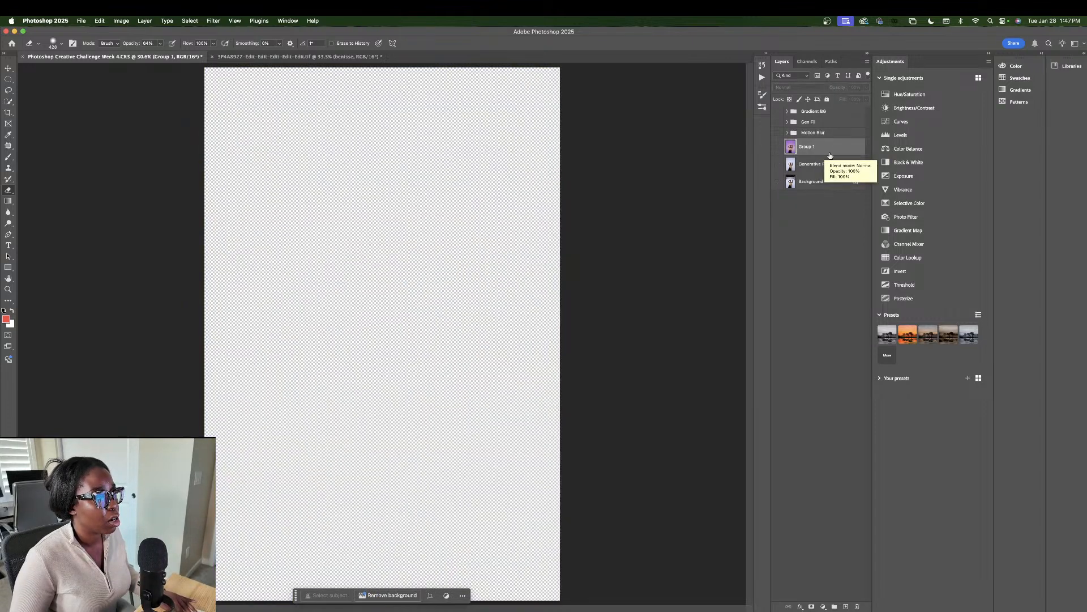
pyautogui.press('super+z')
pyautogui.press('super+z')
pyautogui.press('super+z')
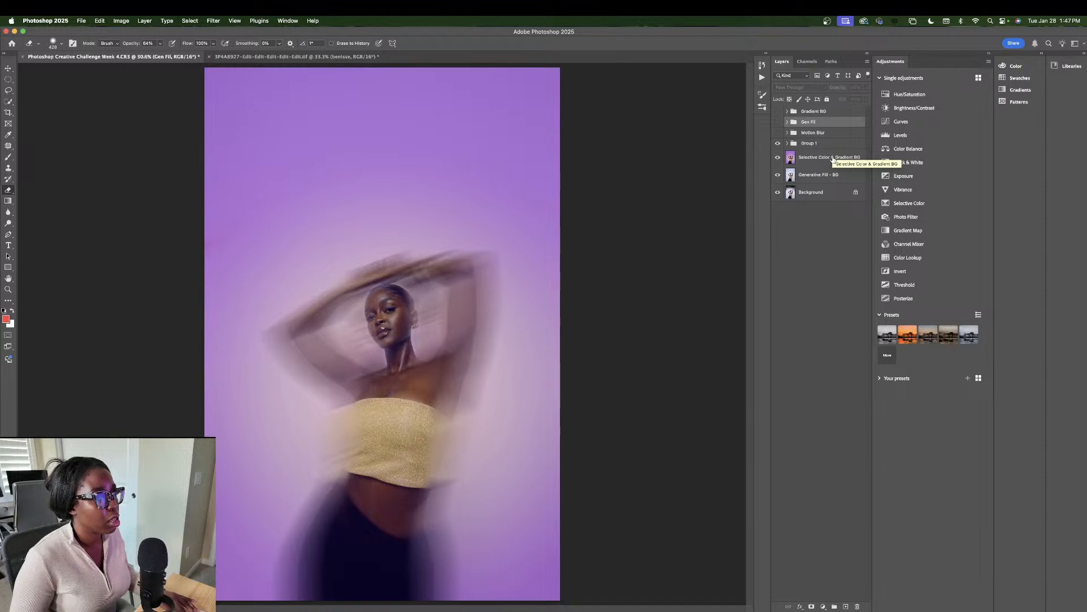
# Step: Toggle the gradient layer to compare, then duplicate the Generative Fill - BG layer
pyautogui.click(831, 158)
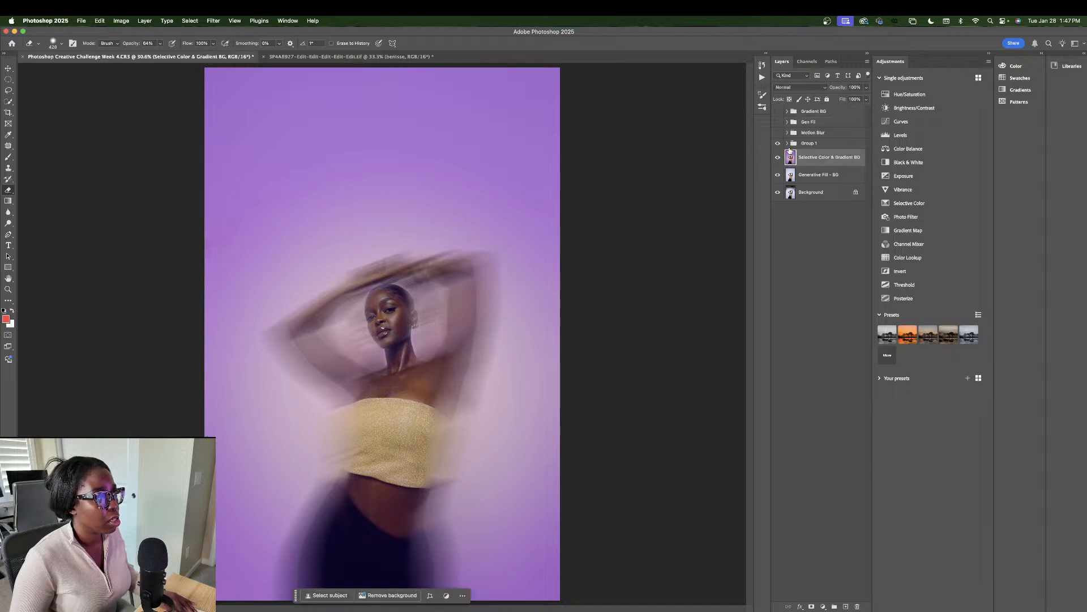
pyautogui.click(778, 158)
pyautogui.click(779, 158)
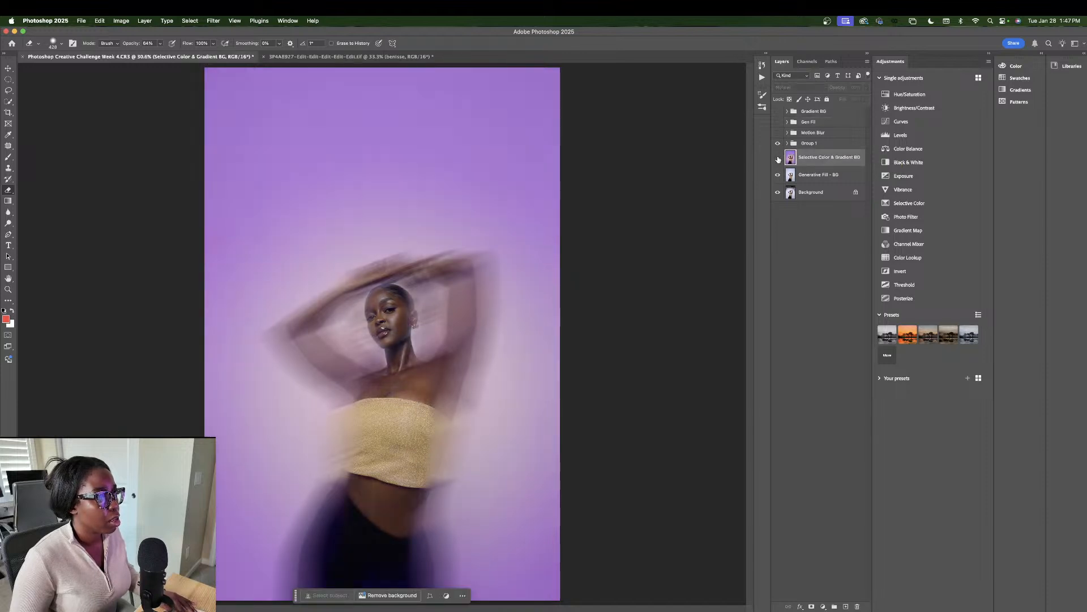
pyautogui.click(779, 158)
pyautogui.click(808, 145)
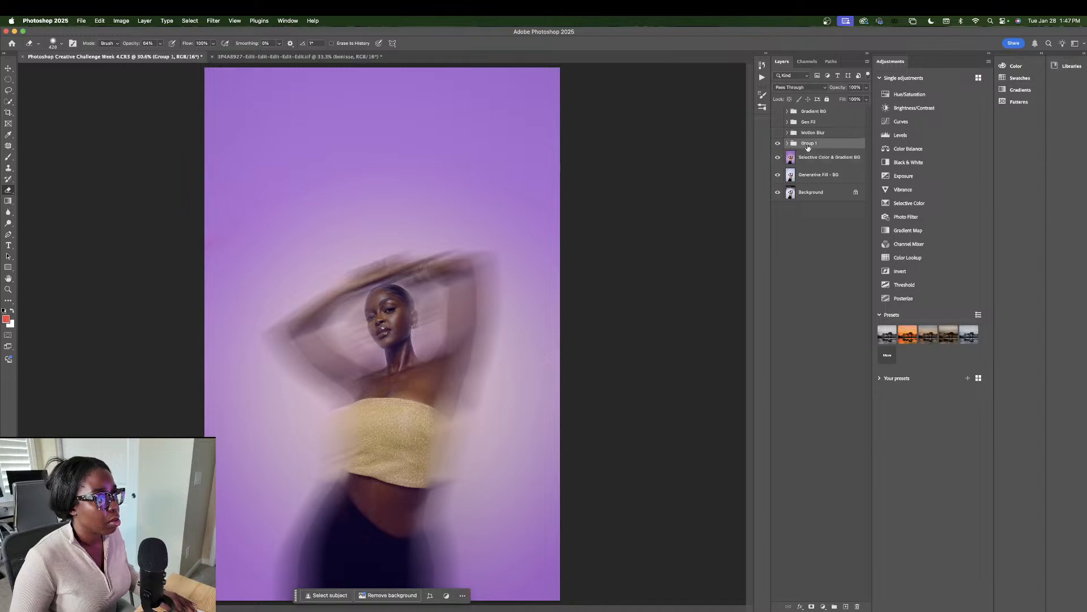
pyautogui.click(796, 174)
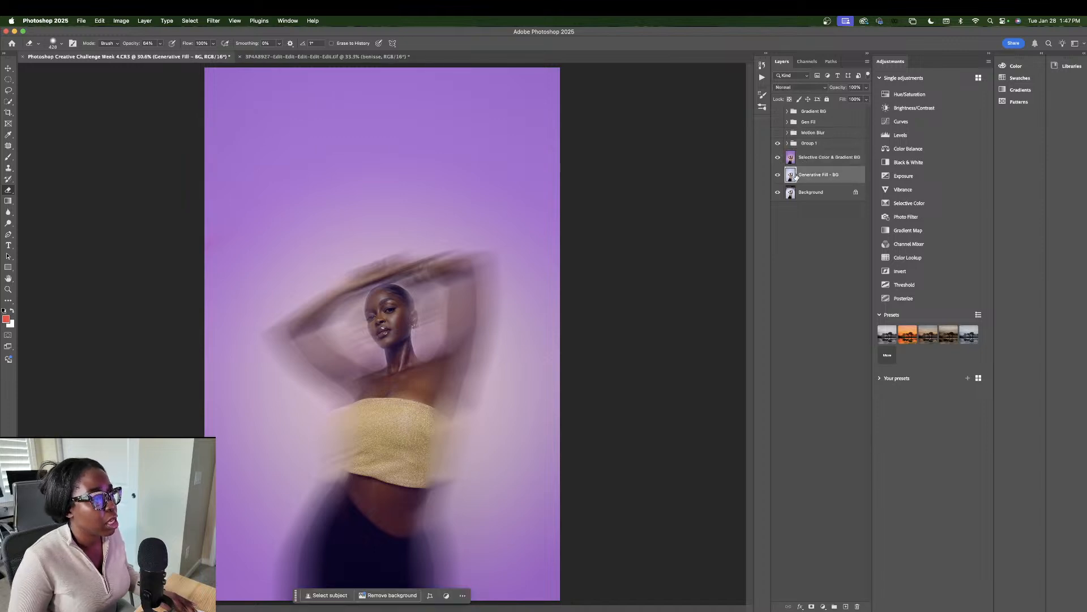
pyautogui.press('super+j')
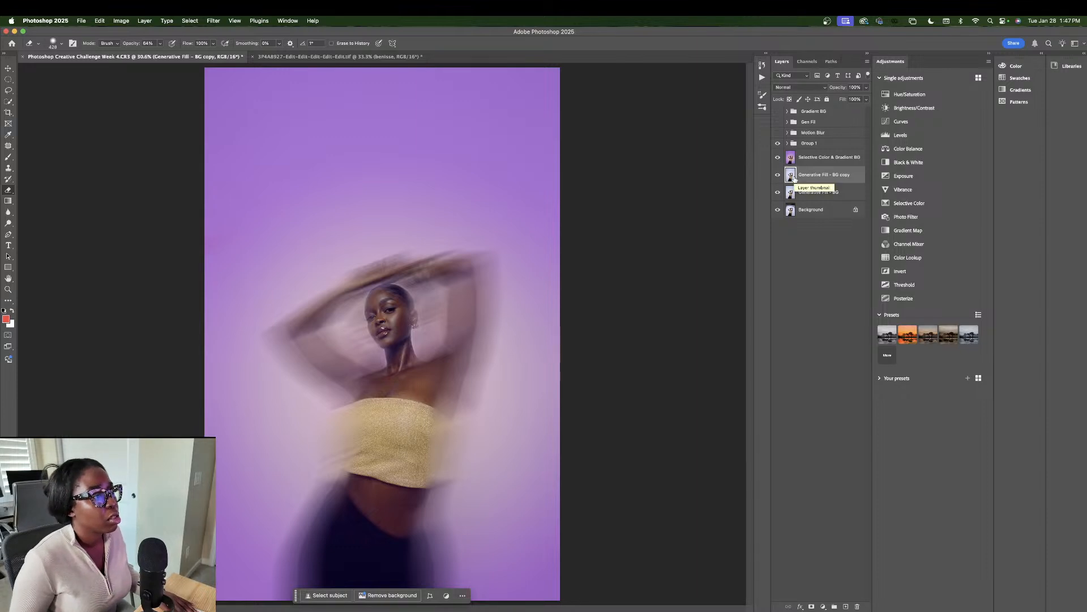
pyautogui.click(807, 113)
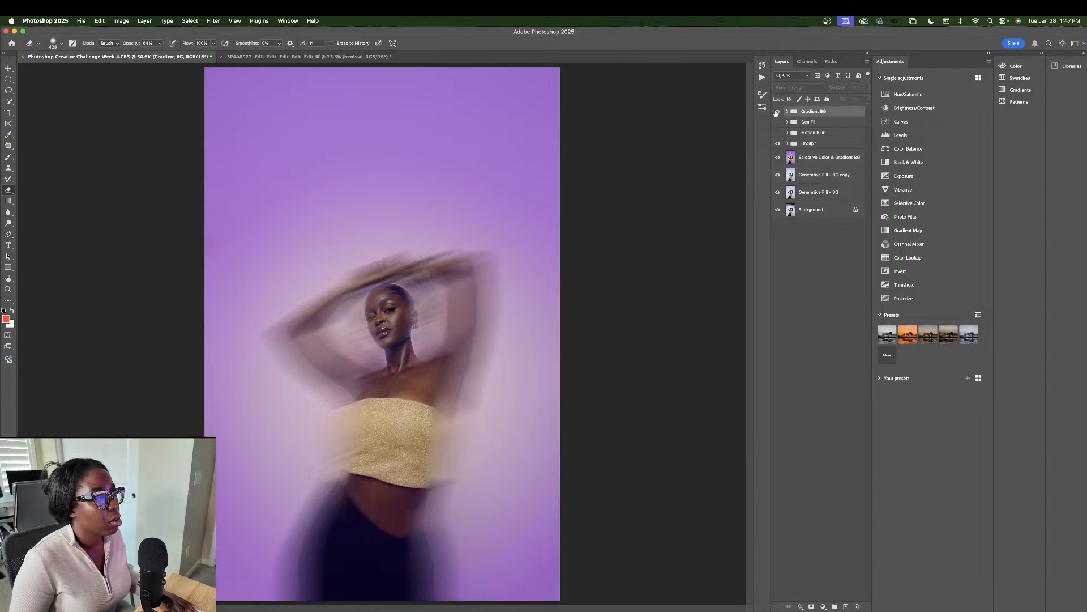
# Step: Show the Gradient BG group, duplicate it and move the copy lower in the stack
pyautogui.click(778, 111)
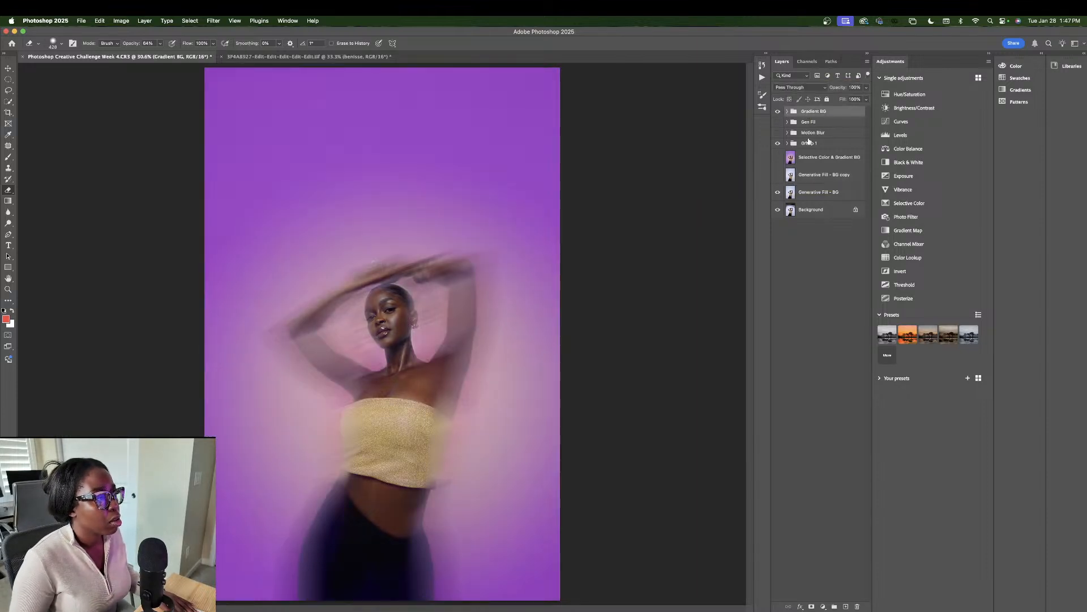
pyautogui.press('super+j')
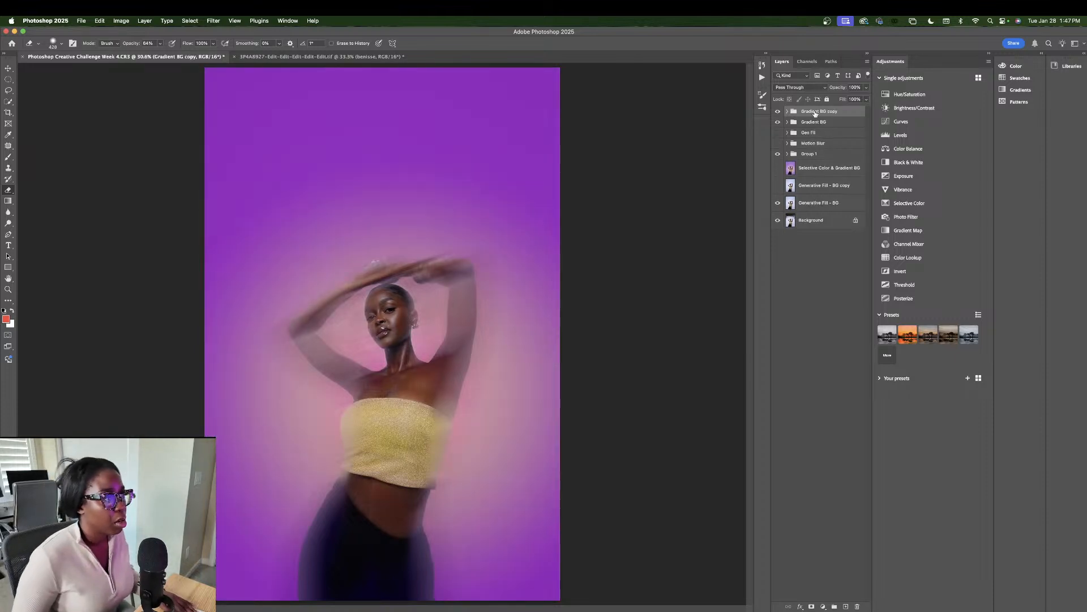
pyautogui.moveTo(816, 113); pyautogui.dragTo(815, 186)
pyautogui.click(815, 185)
pyautogui.rightClick(816, 185)
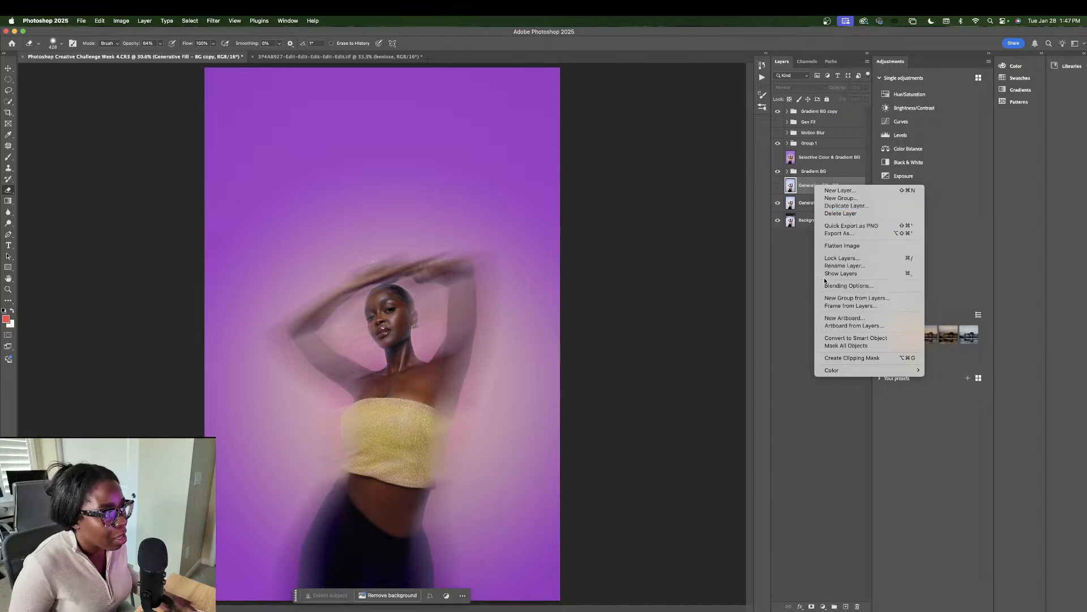
pyautogui.click(807, 268)
# Step: Merge Gradient BG with the selected layer, then undo back to remove the Generative Fill - BG copy
pyautogui.keyDown('shift'); pyautogui.click(820, 172); pyautogui.keyUp('shift')
pyautogui.rightClick(819, 171)
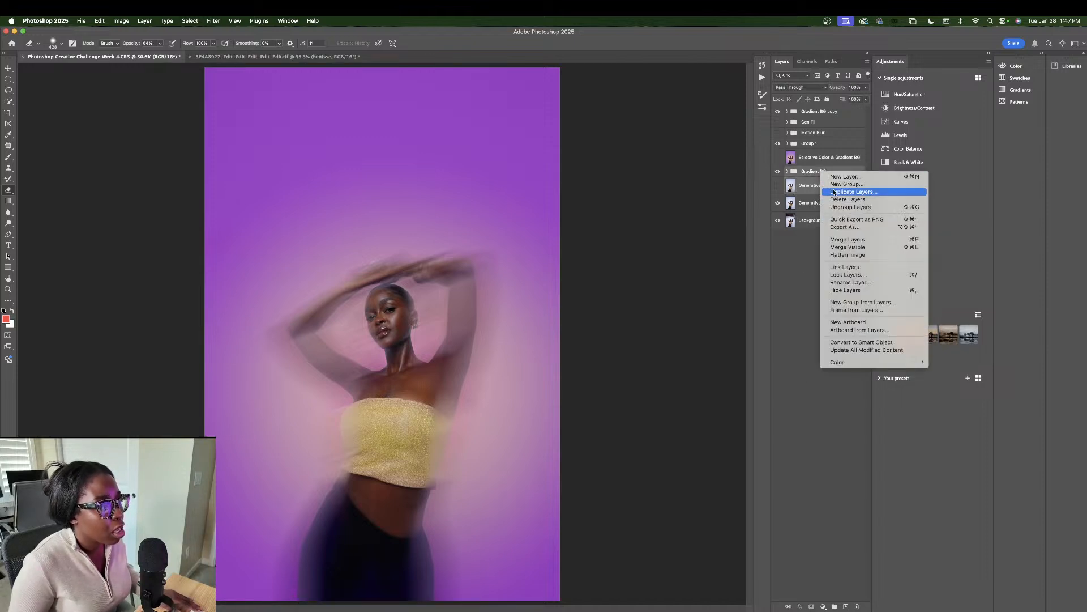
pyautogui.click(781, 163)
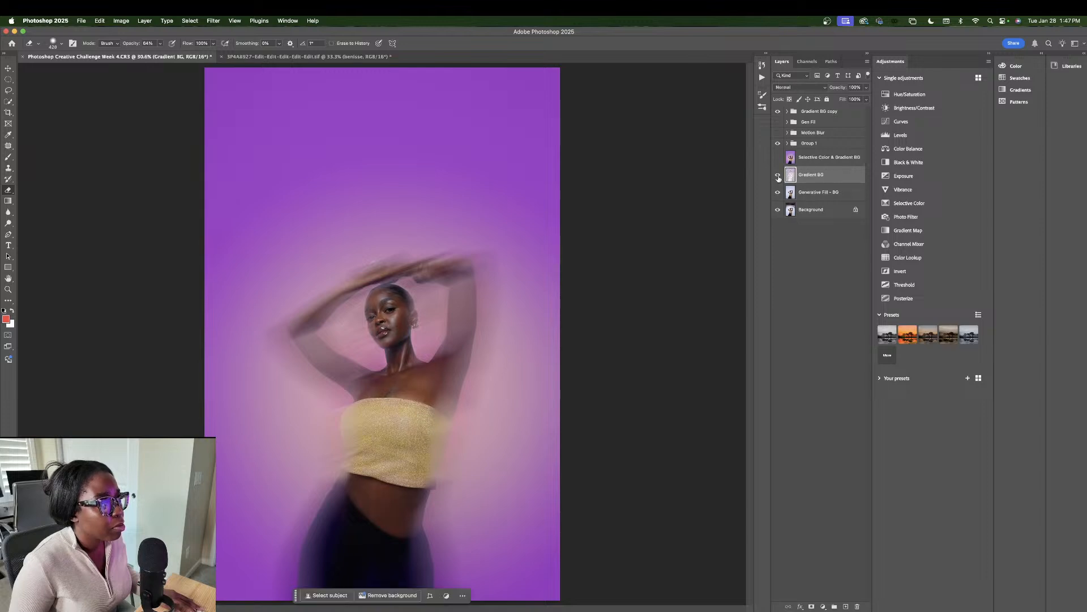
pyautogui.press('super+z')
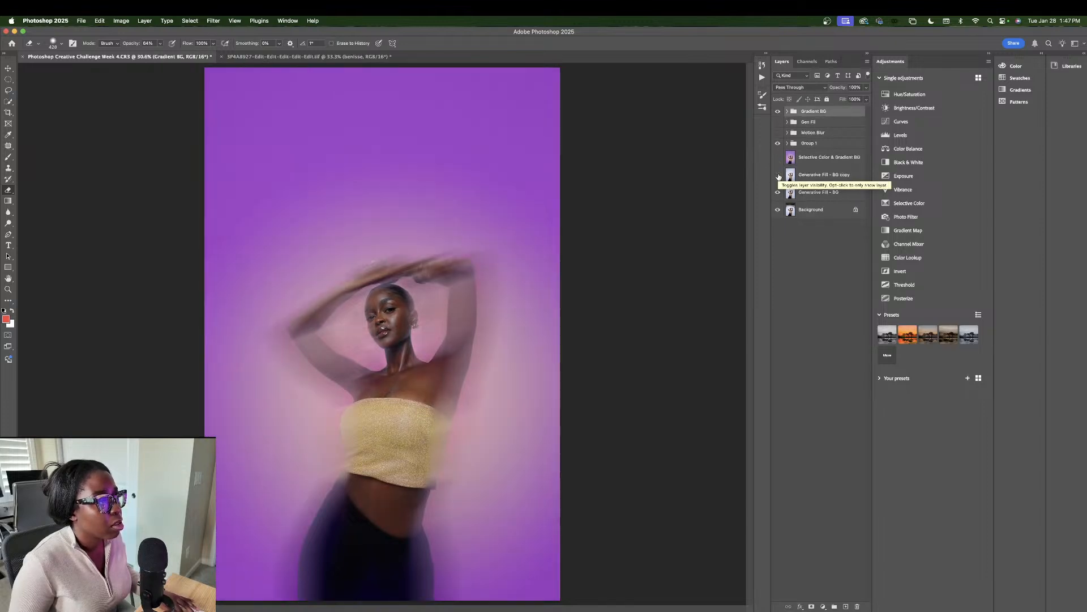
pyautogui.press('super+z')
pyautogui.press('super+z')
pyautogui.press('super+z')
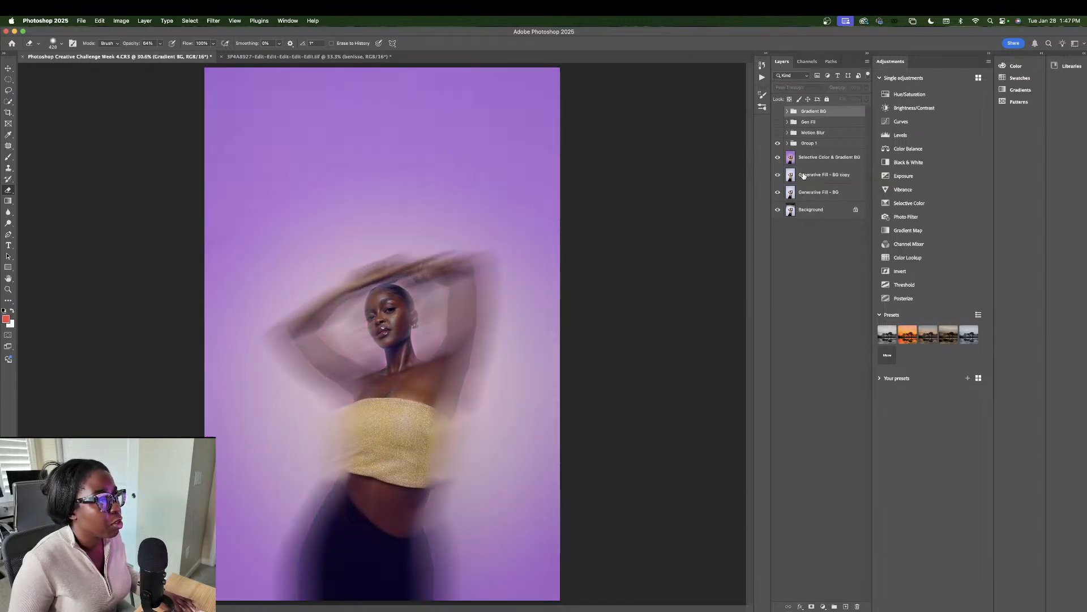
pyautogui.press('super+z')
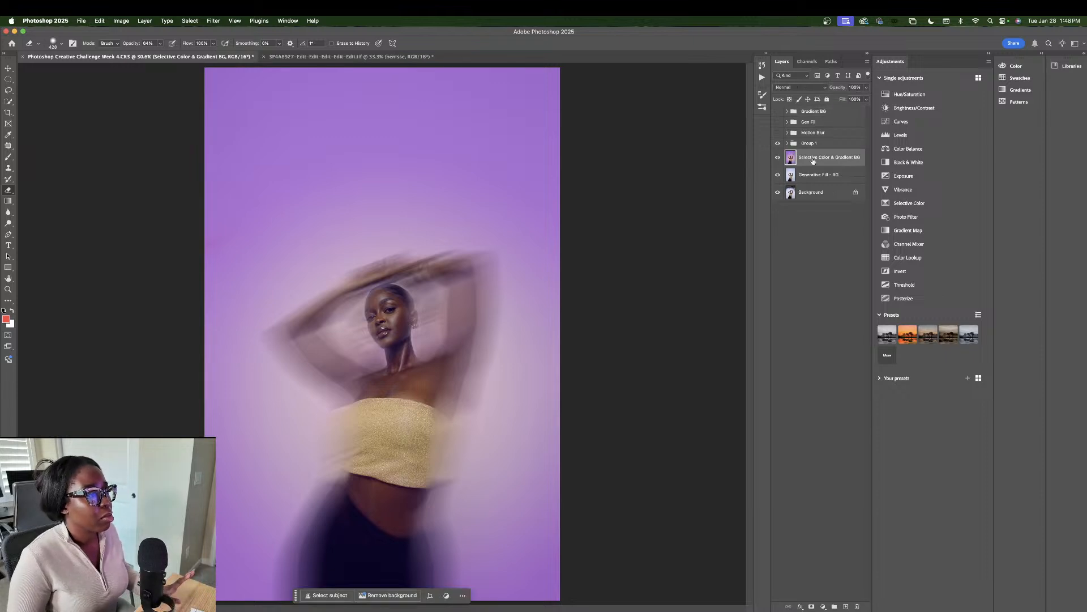
# Step: Toggle Group 1 and the Selective Color layer on and off to compare blurred and sharp versions
pyautogui.click(778, 144)
pyautogui.click(777, 157)
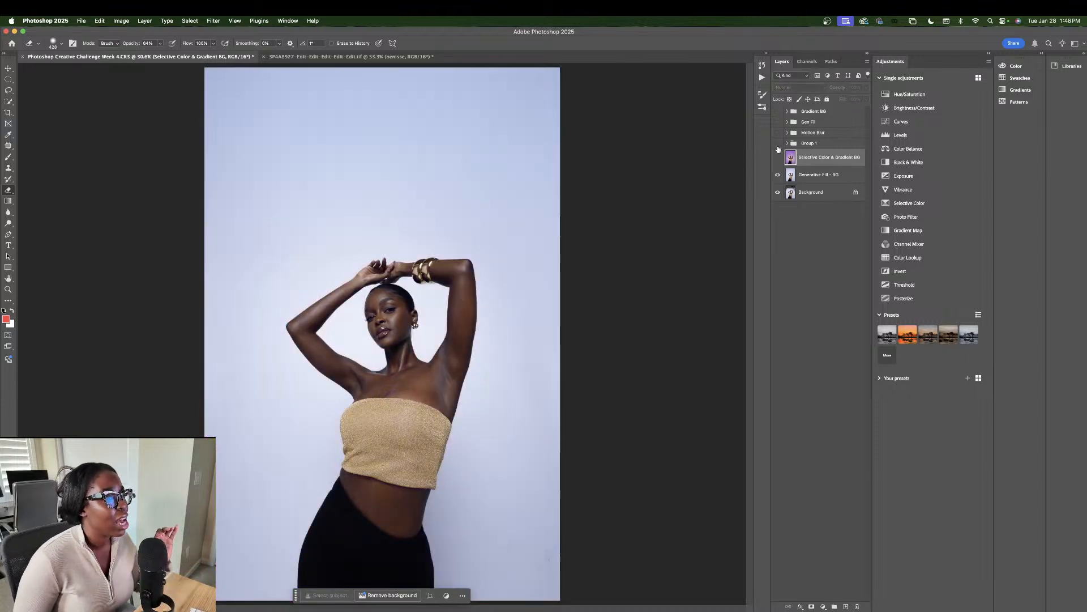
pyautogui.click(778, 158)
pyautogui.click(778, 144)
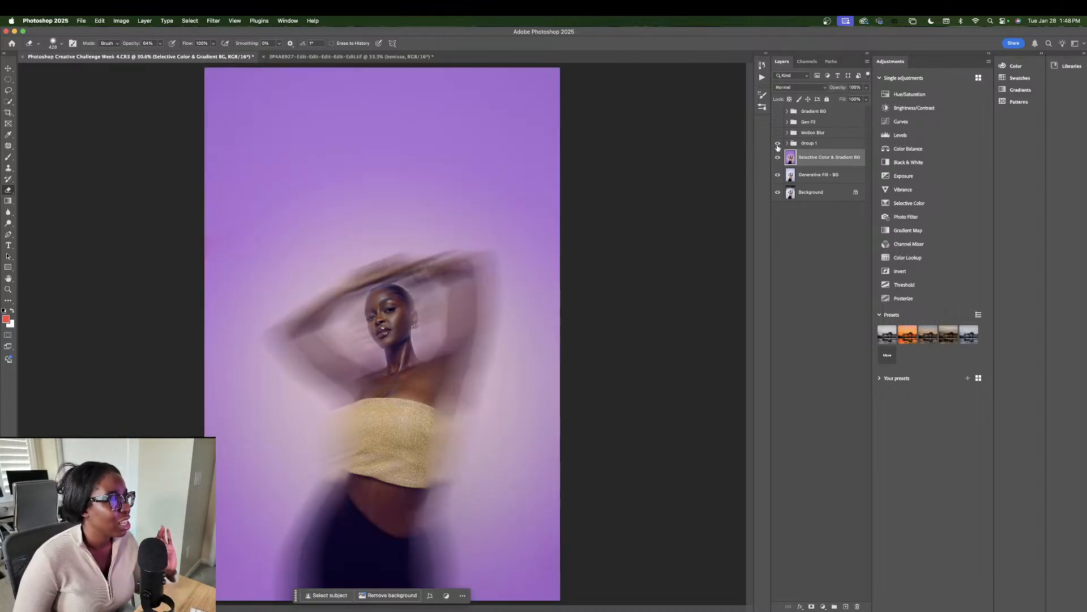
pyautogui.click(778, 145)
pyautogui.click(778, 146)
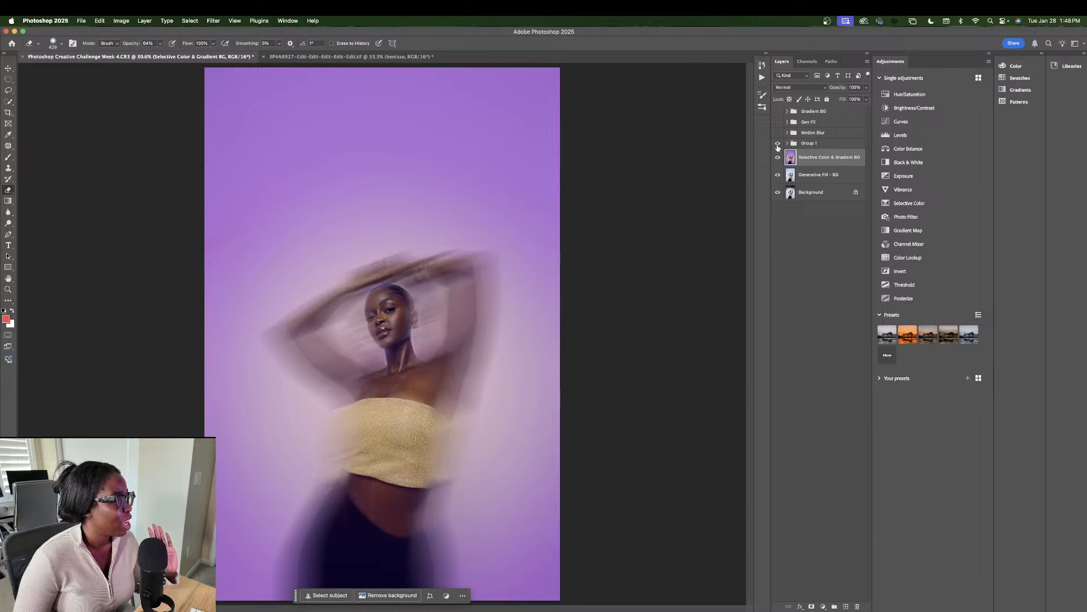
pyautogui.click(779, 146)
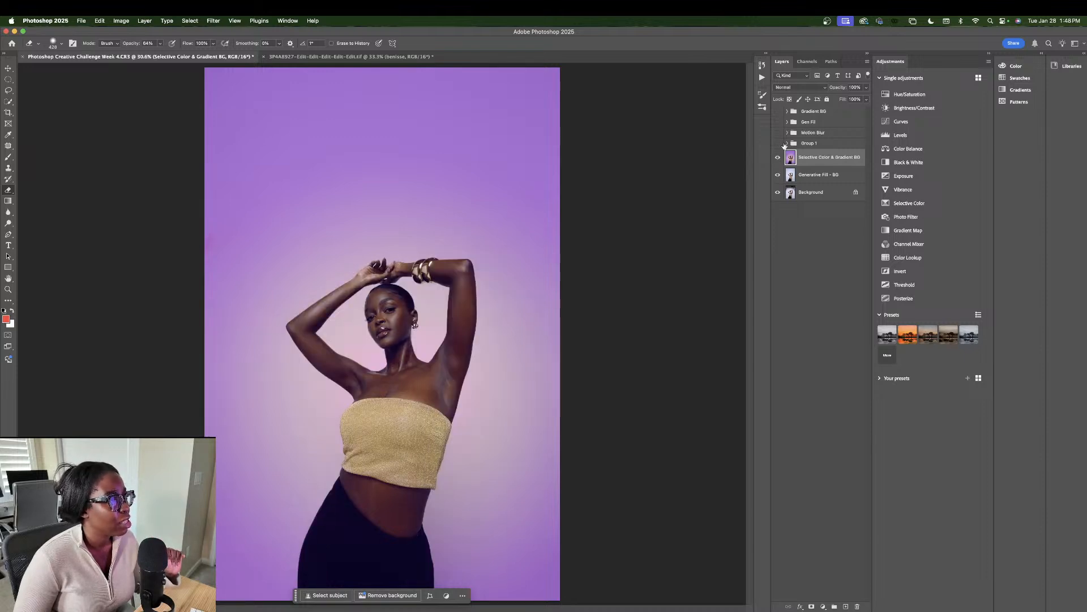
pyautogui.click(786, 143)
pyautogui.click(786, 144)
pyautogui.click(786, 144)
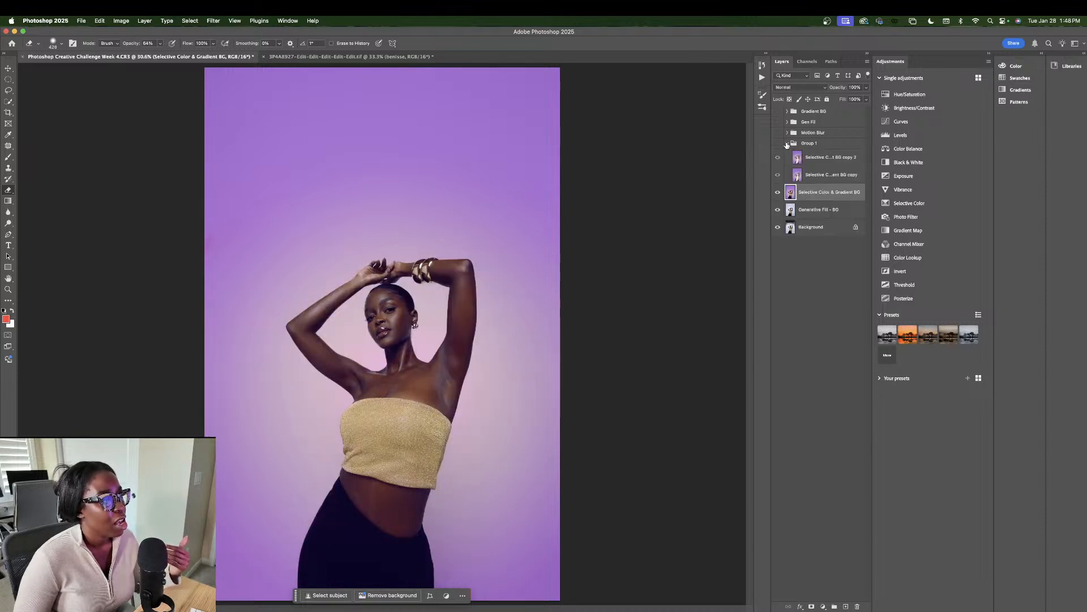
pyautogui.click(786, 144)
pyautogui.click(778, 146)
pyautogui.click(778, 145)
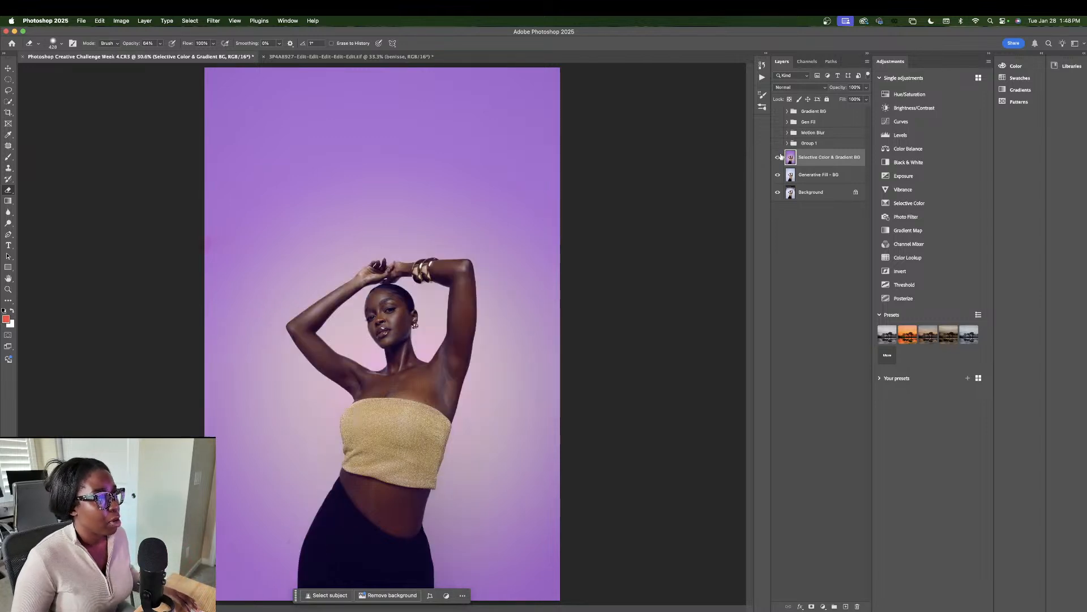
# Step: Duplicate Selective Color & Gradient BG as copy 3, merge it with Group 1, then undo
pyautogui.press('super+j')
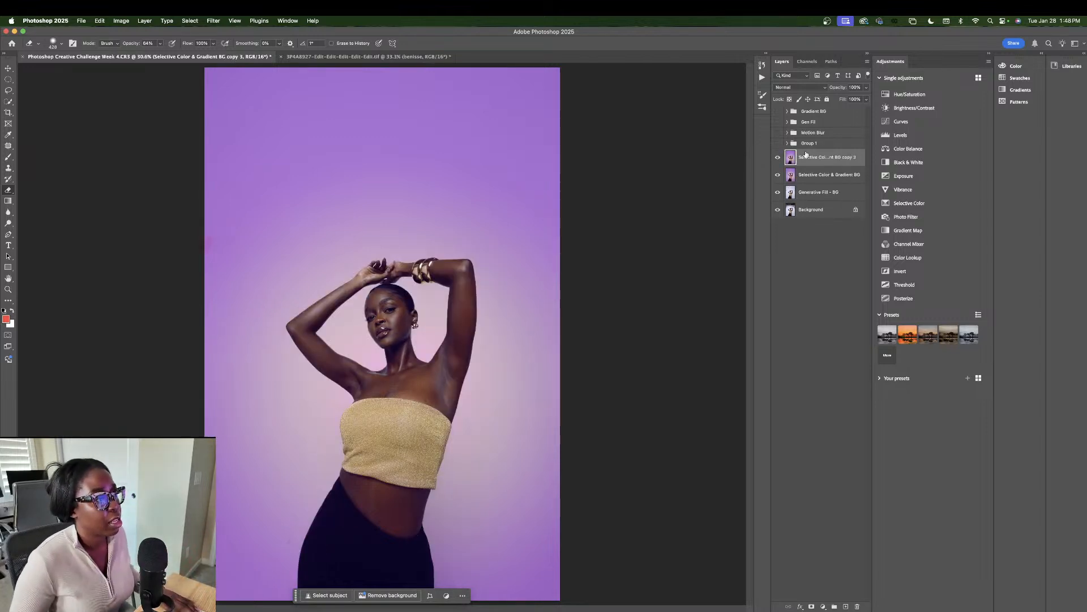
pyautogui.doubleClick(808, 144)
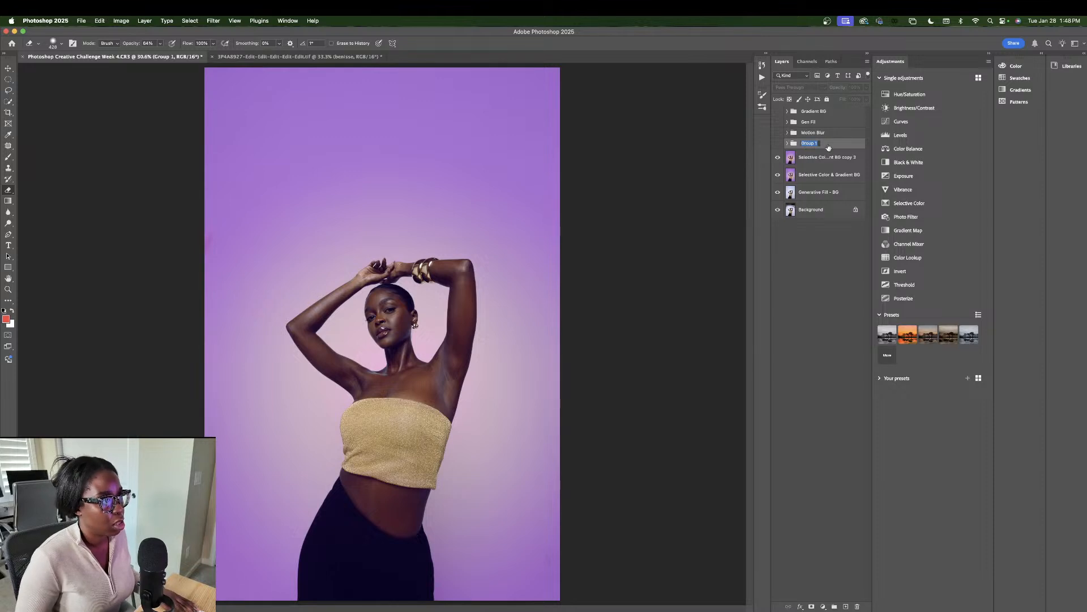
pyautogui.rightClick(808, 156)
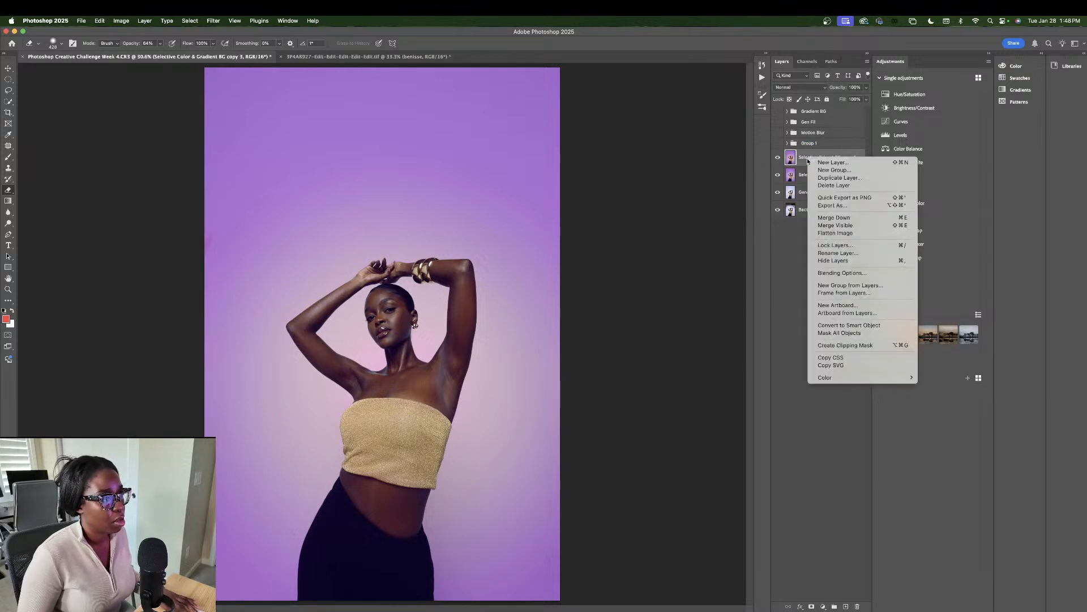
pyautogui.click(800, 156)
pyautogui.keyDown('shift'); pyautogui.click(807, 145); pyautogui.keyUp('shift')
pyautogui.rightClick(807, 142)
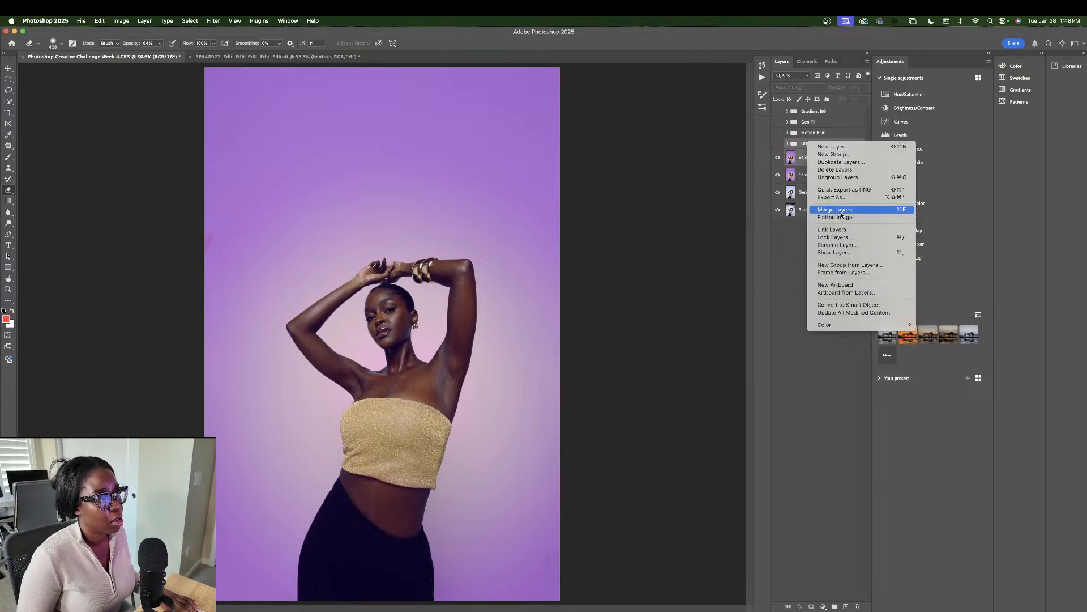
pyautogui.click(837, 210)
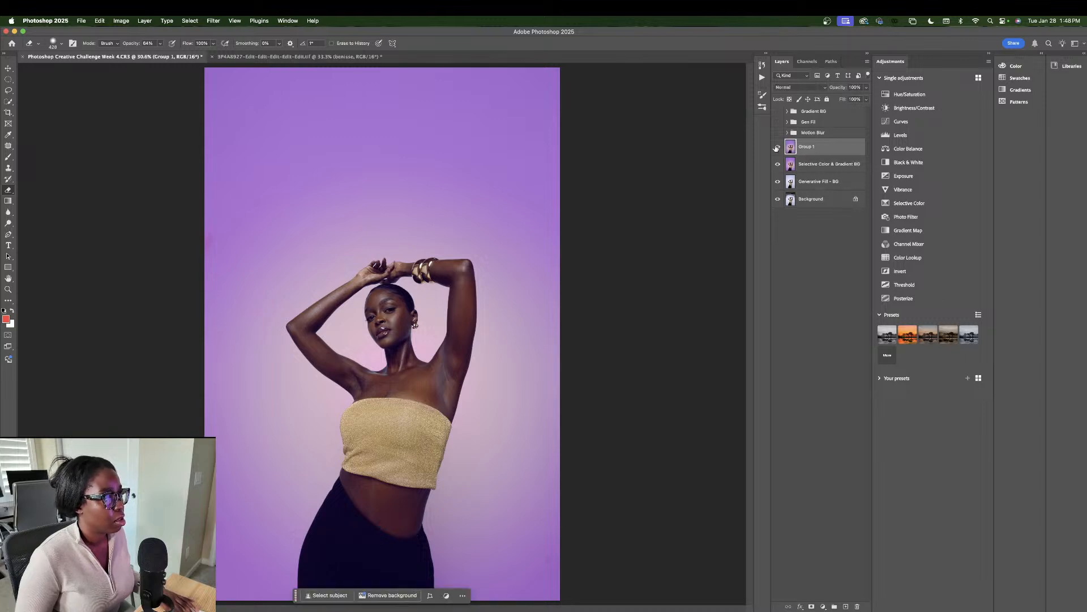
pyautogui.press('super+z')
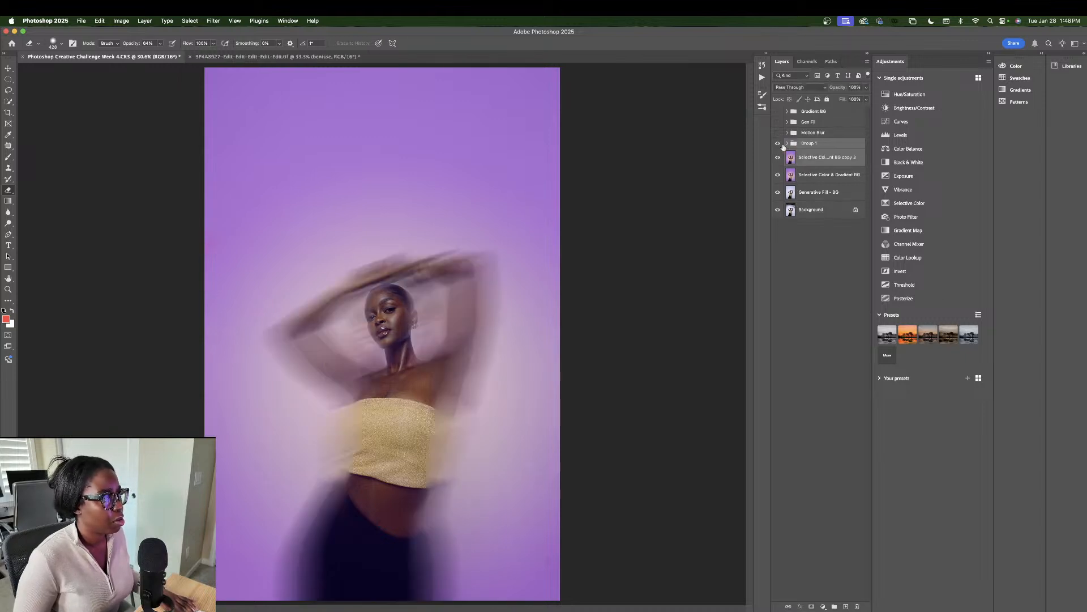
# Step: Hide Group 1, the copied gradient layer and remaining edits so only the original photo shows
pyautogui.click(787, 144)
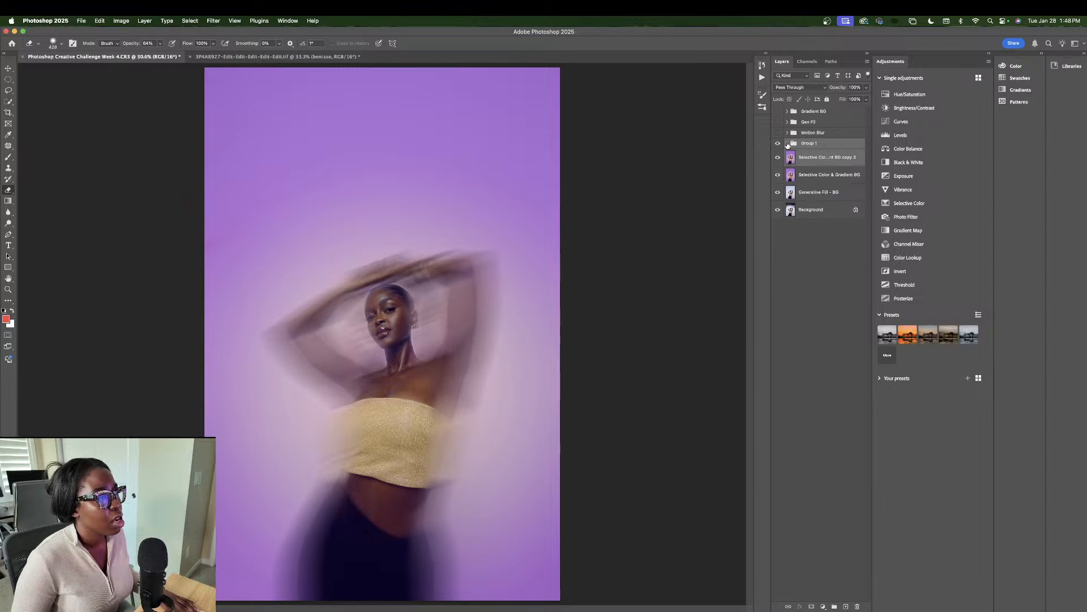
pyautogui.click(794, 179)
pyautogui.click(788, 143)
pyautogui.click(791, 163)
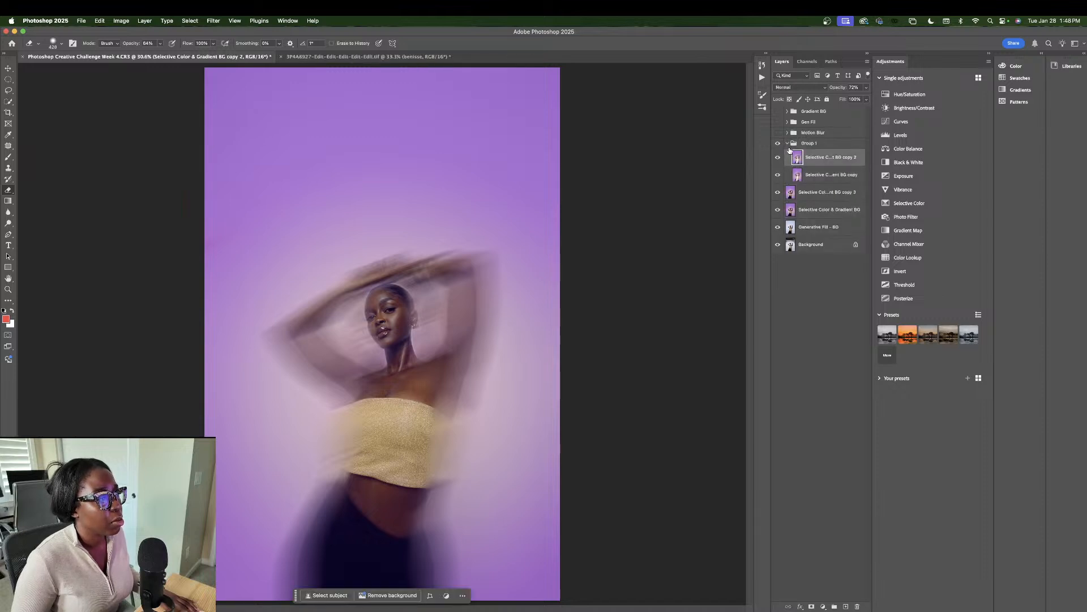
pyautogui.click(788, 144)
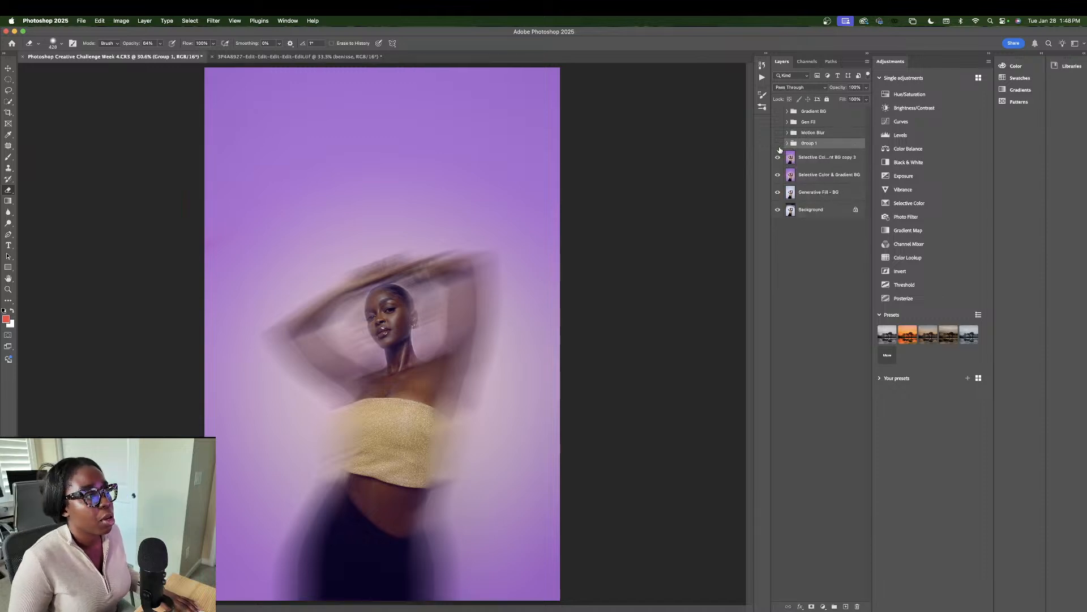
pyautogui.click(778, 157)
pyautogui.click(778, 174)
pyautogui.click(777, 192)
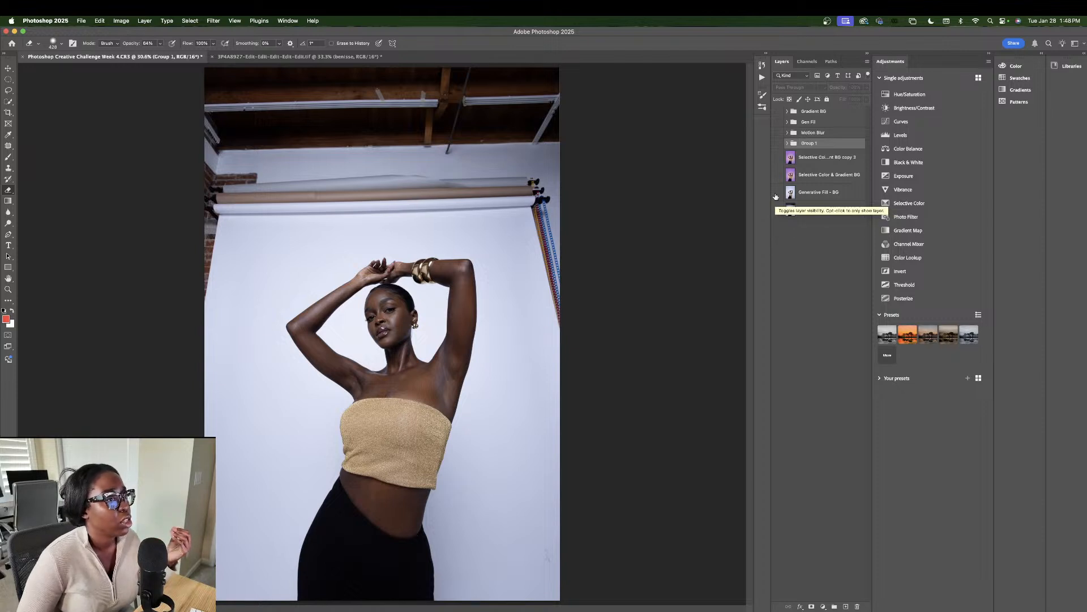
# Step: Turn Generative Fill - BG back on and select it, replacing the rafters with a plain backdrop
pyautogui.click(777, 194)
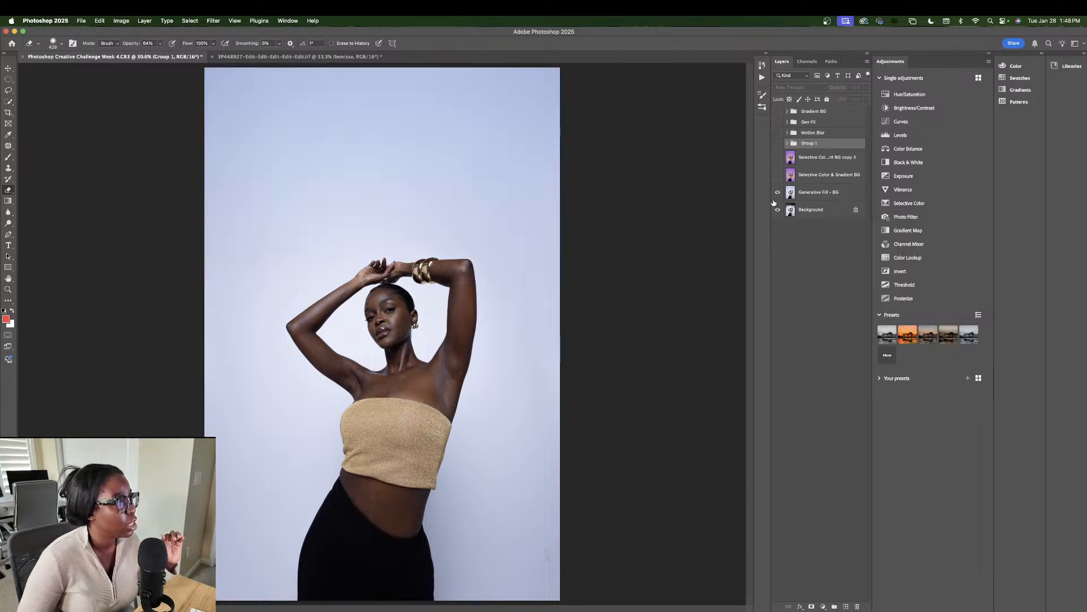
pyautogui.click(816, 193)
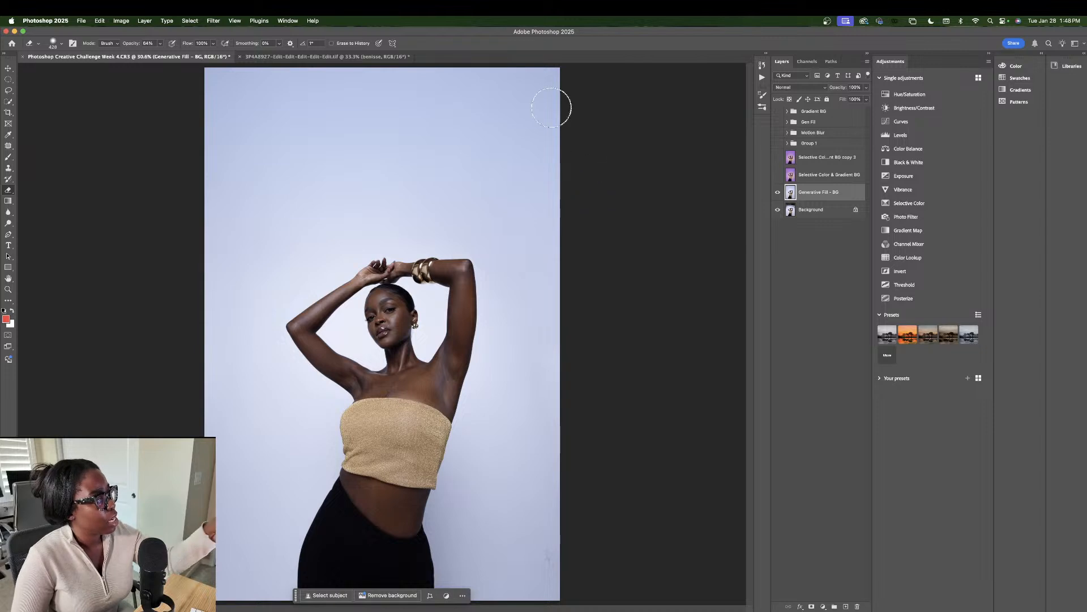
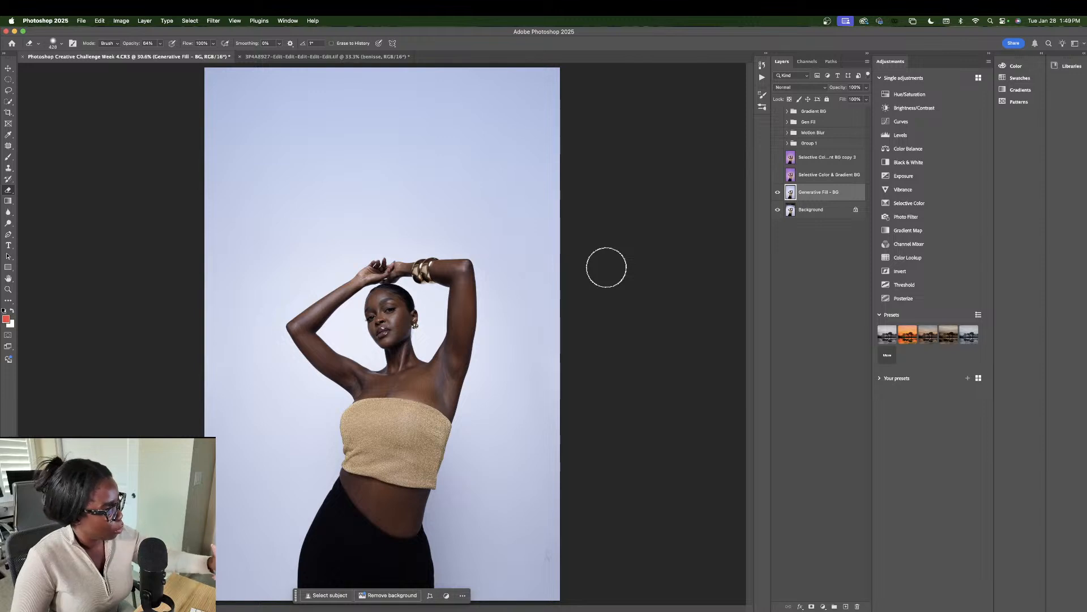
# Step: Select the Selective Color & Gradient BG layer and make it visible for a purple backdrop
pyautogui.click(811, 178)
pyautogui.click(778, 176)
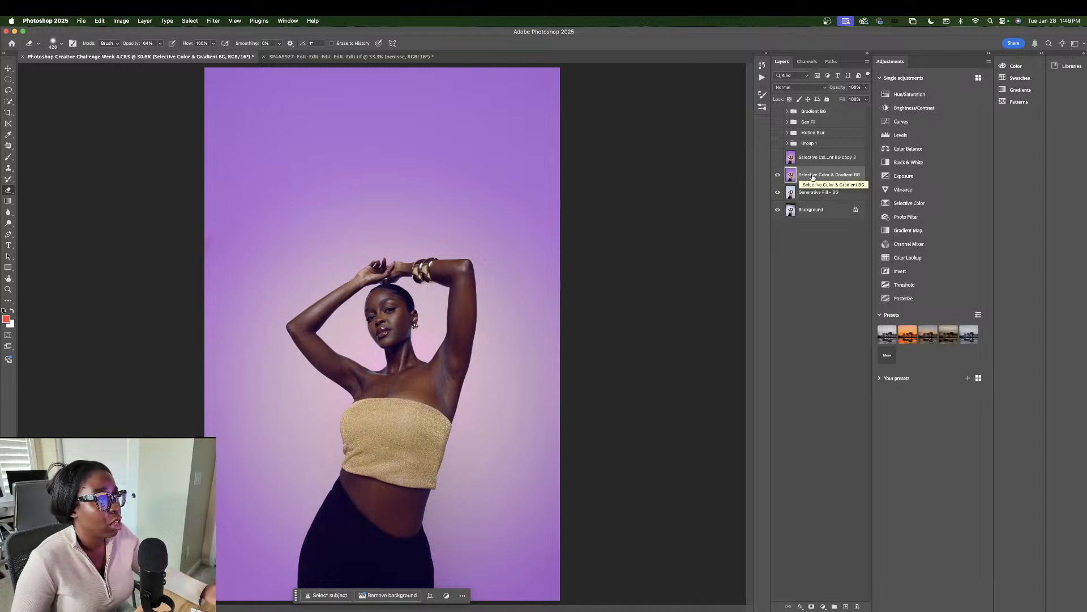
# Step: Expand the Gradient BG group and inspect Selective Color 1's Reds values in Properties
pyautogui.click(787, 111)
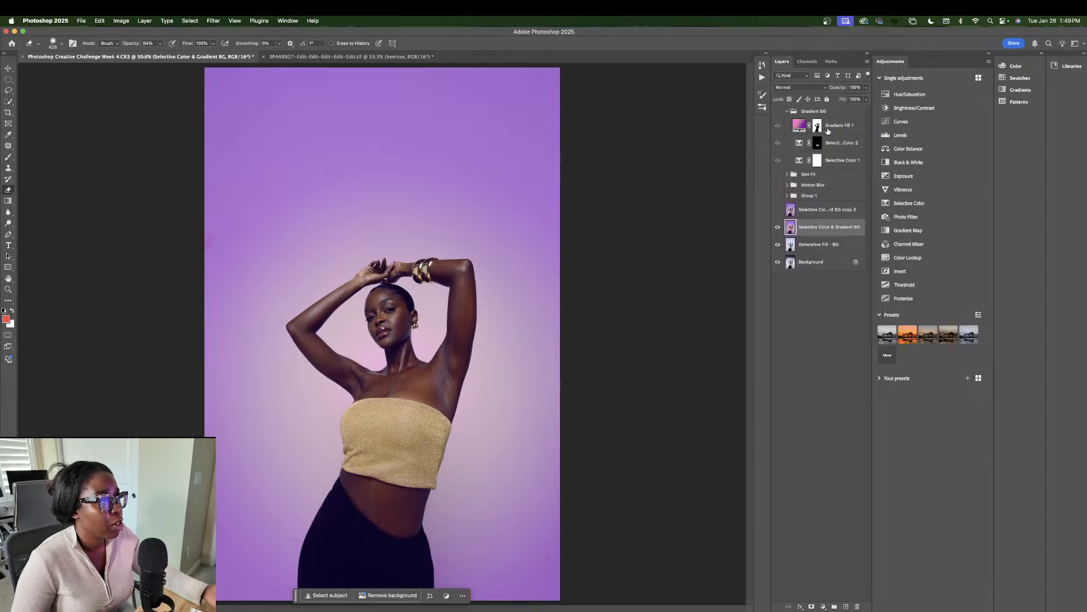
pyautogui.click(830, 164)
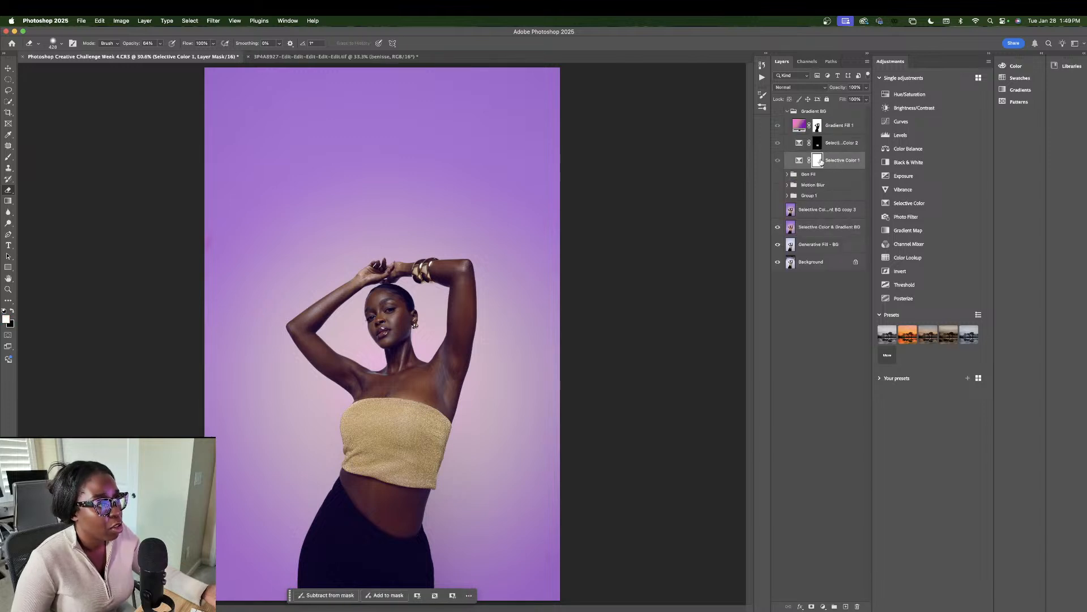
pyautogui.doubleClick(797, 160)
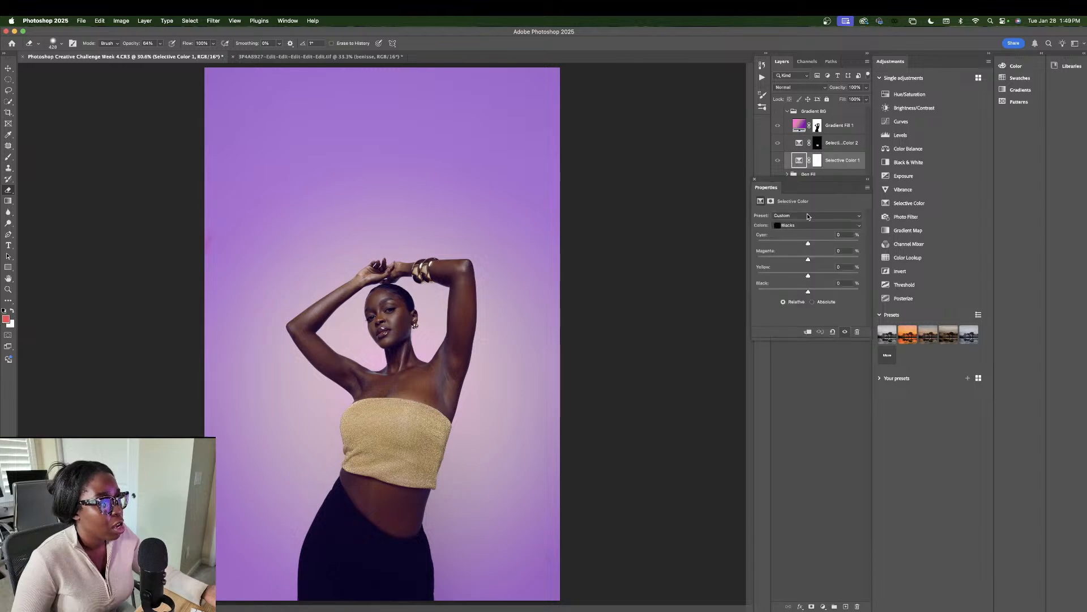
pyautogui.click(807, 225)
pyautogui.click(805, 170)
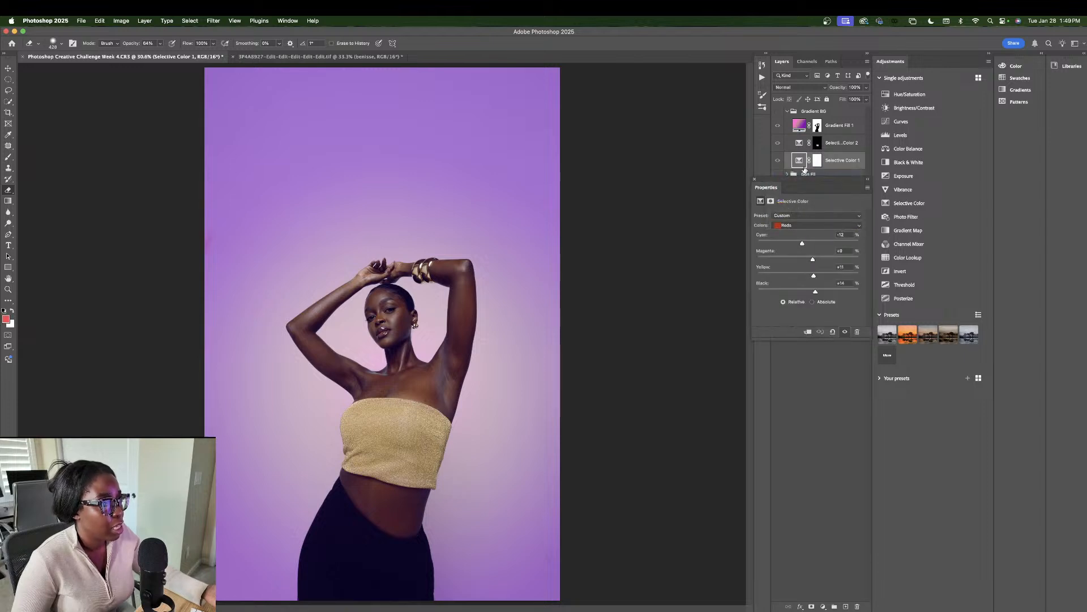
# Step: Inspect Selective Color 2's Blacks values, close Properties, and select the Gradient BG group
pyautogui.click(802, 143)
pyautogui.click(815, 225)
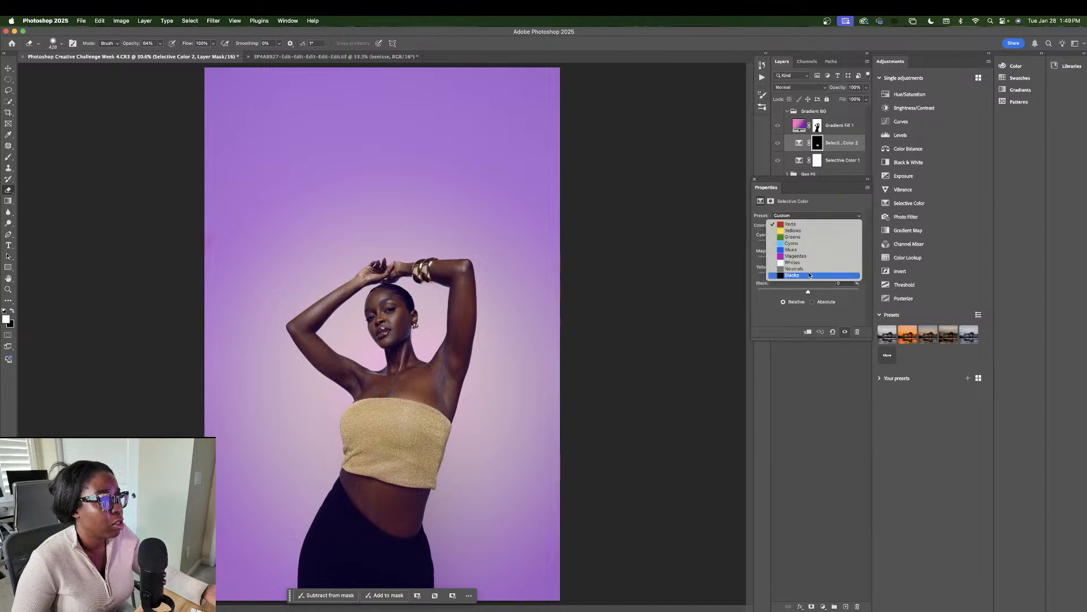
pyautogui.click(793, 282)
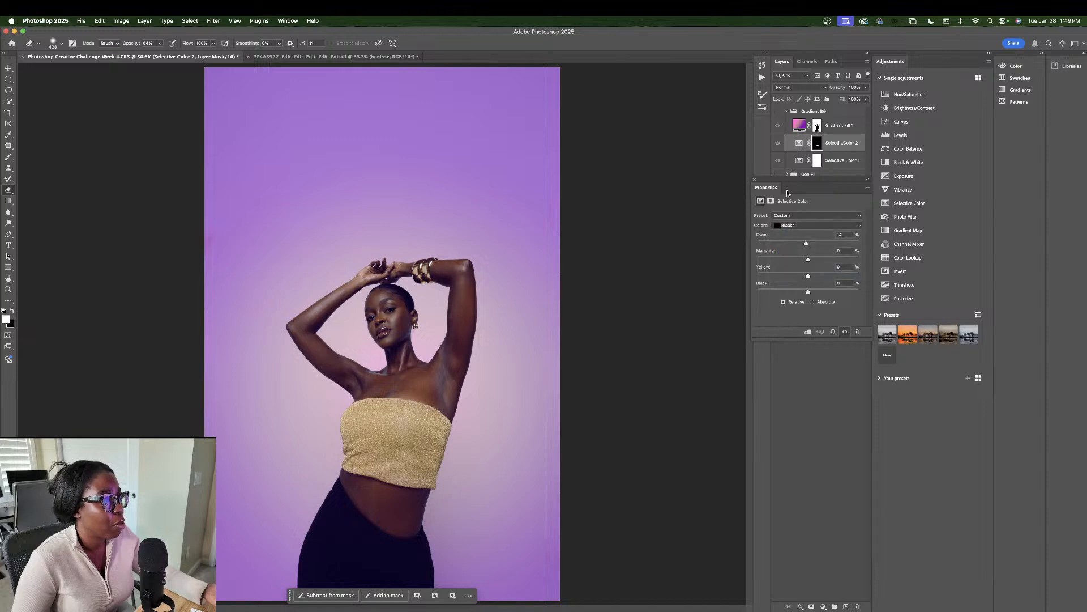
pyautogui.click(754, 180)
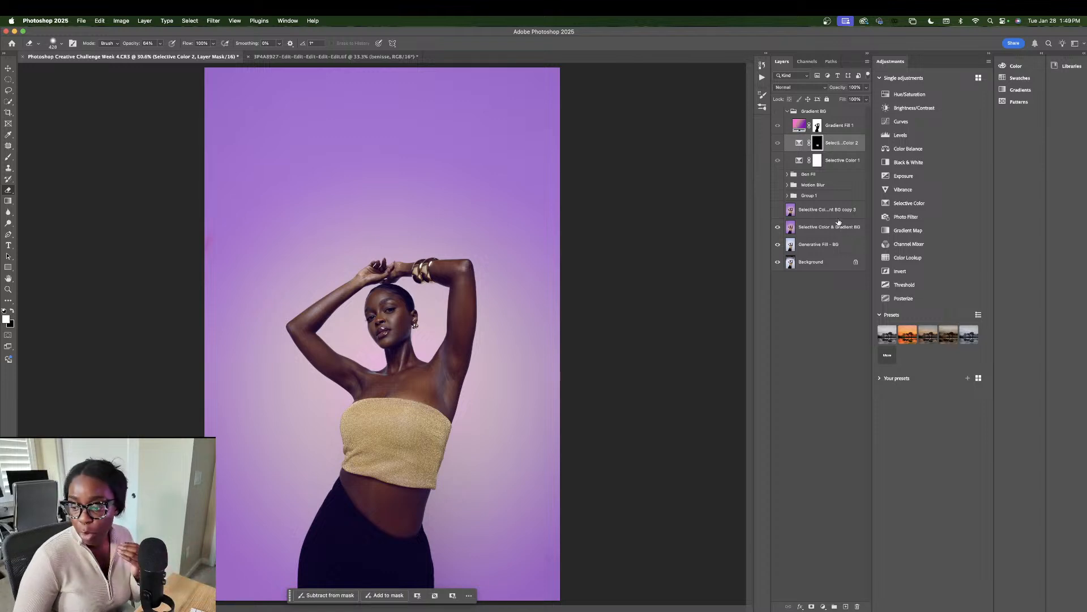
pyautogui.click(790, 114)
# Step: Collapse Gradient BG, show and expand Group 1, and select the copy 3 layer
pyautogui.click(788, 112)
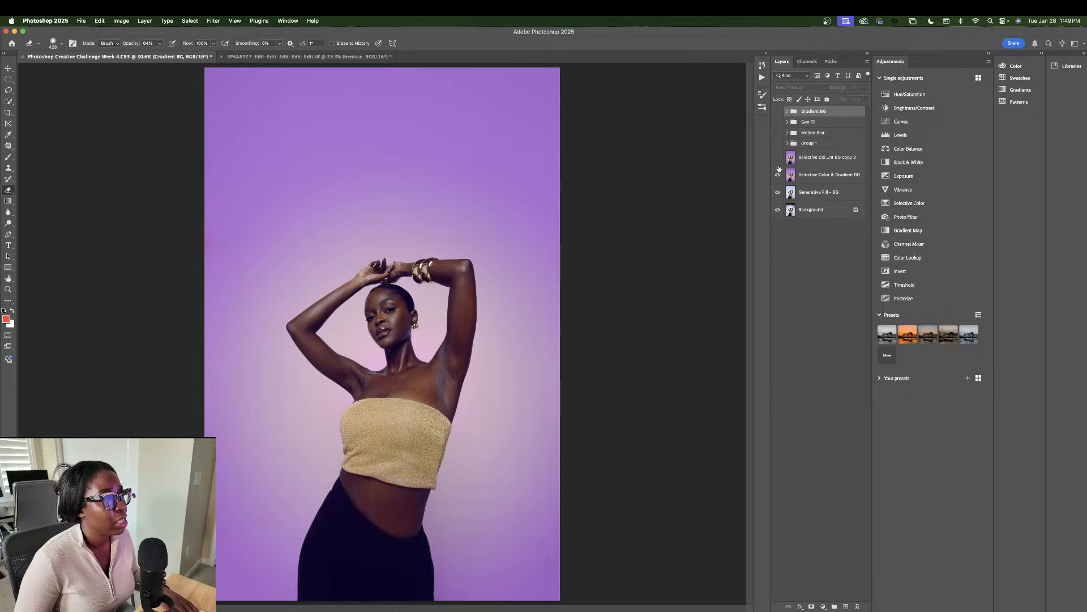
pyautogui.click(778, 144)
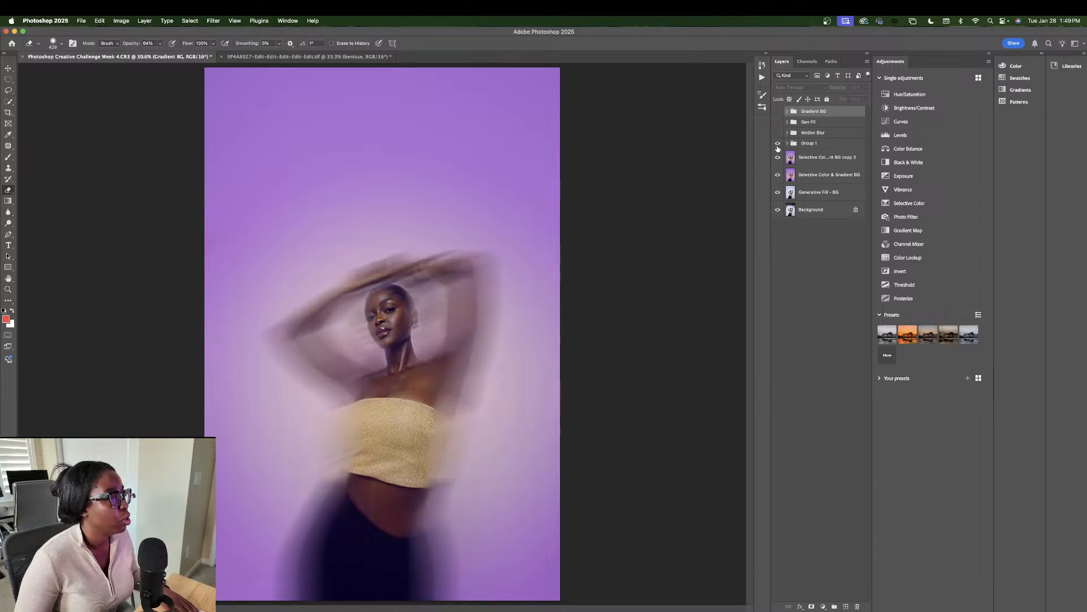
pyautogui.click(786, 144)
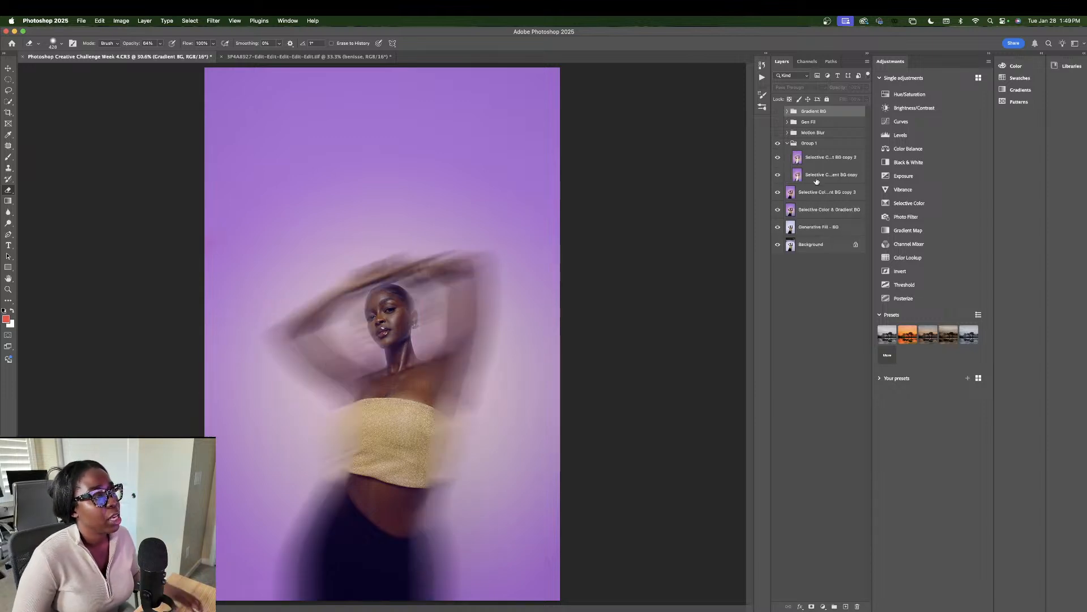
pyautogui.click(487, 113)
pyautogui.click(528, 226)
pyautogui.click(213, 21)
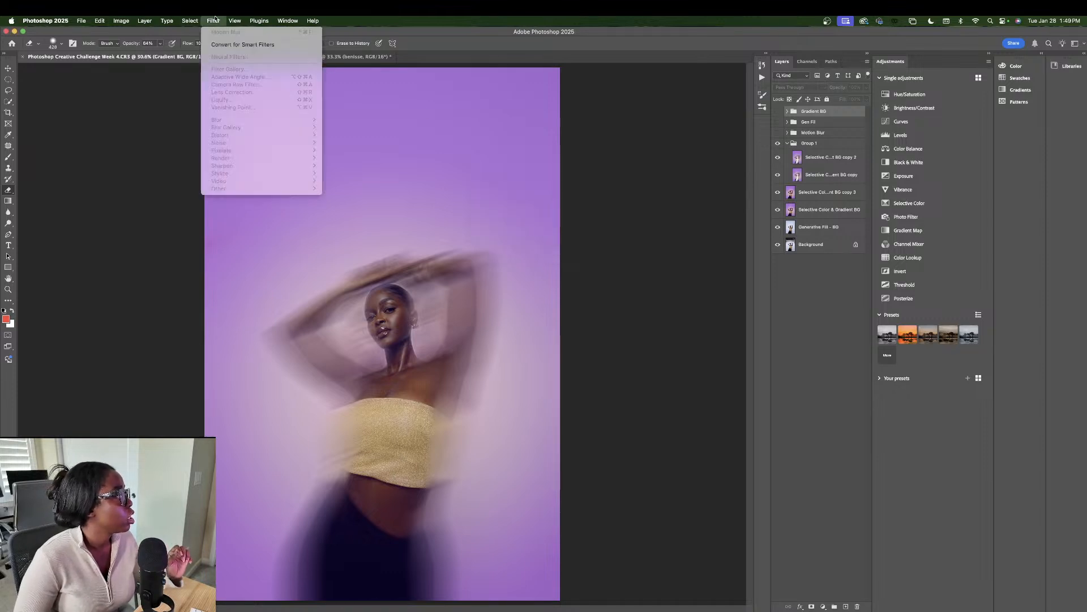
pyautogui.click(838, 225)
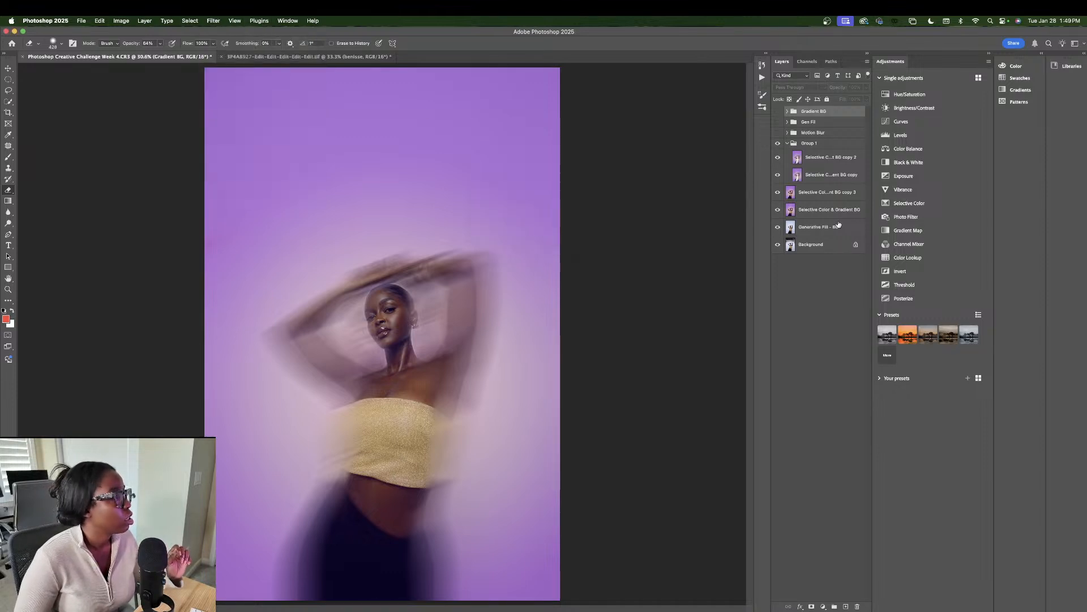
pyautogui.click(811, 193)
# Step: Open the Motion Blur filter and cancel it without applying
pyautogui.click(213, 21)
pyautogui.moveTo(236, 119)
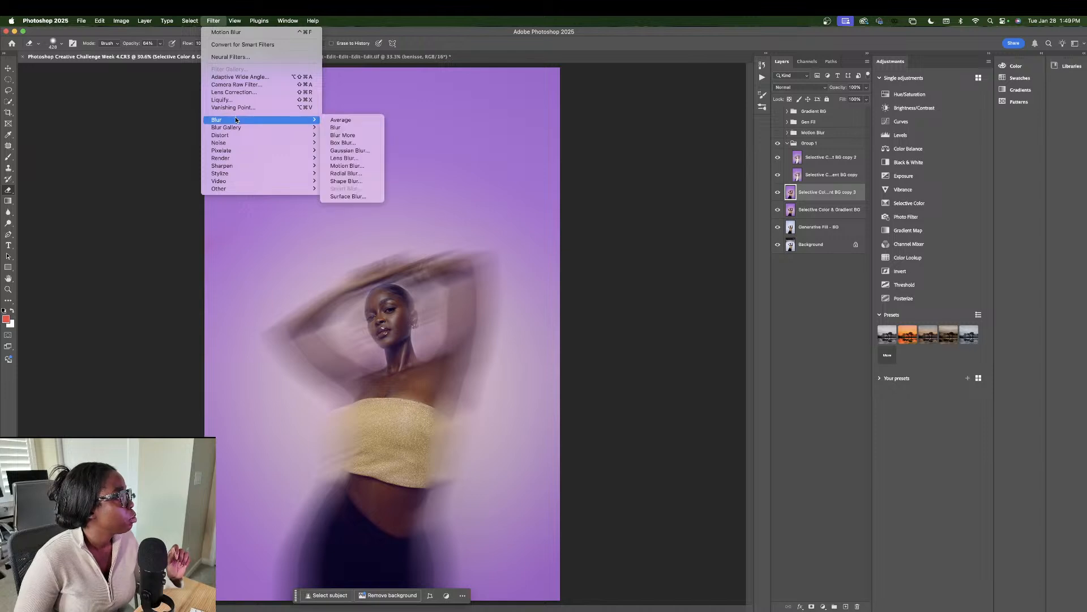
pyautogui.click(347, 165)
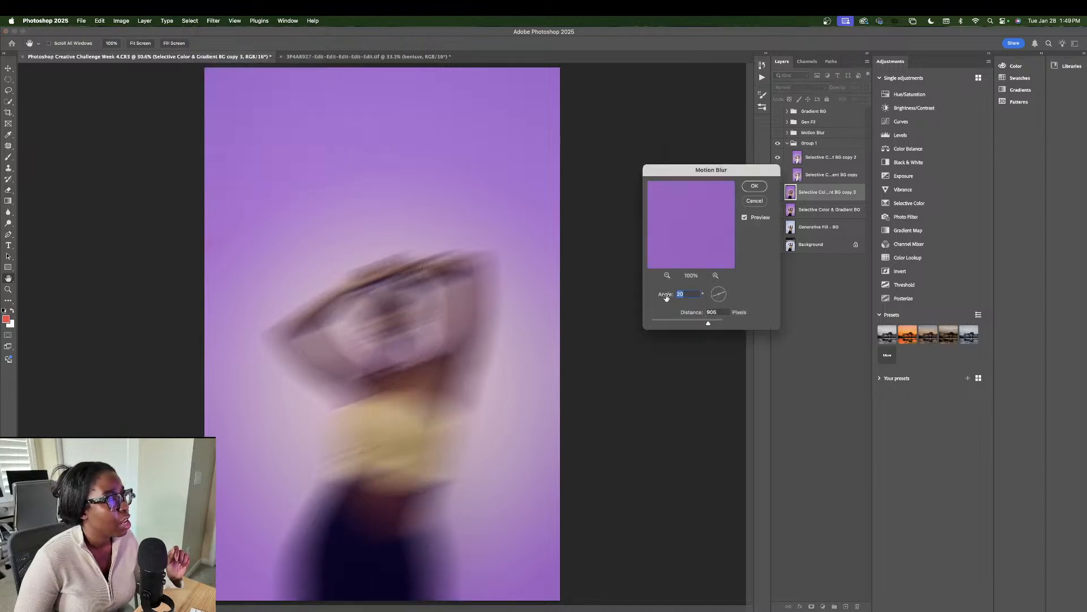
pyautogui.click(755, 201)
# Step: Collapse Group 1, select the copy 3 layer, and hide Group 1
pyautogui.click(818, 211)
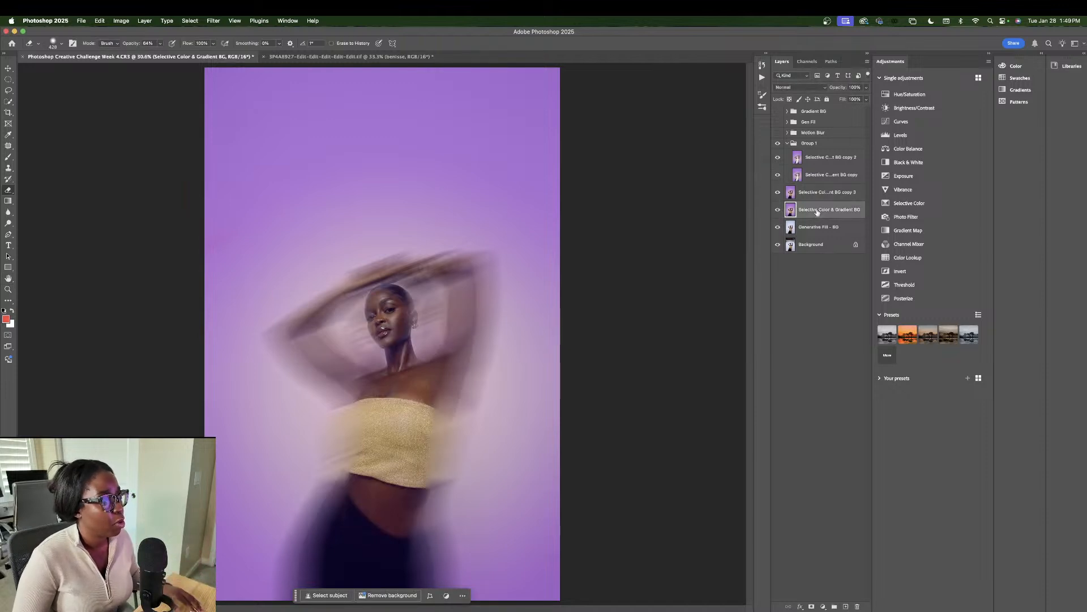
pyautogui.click(787, 143)
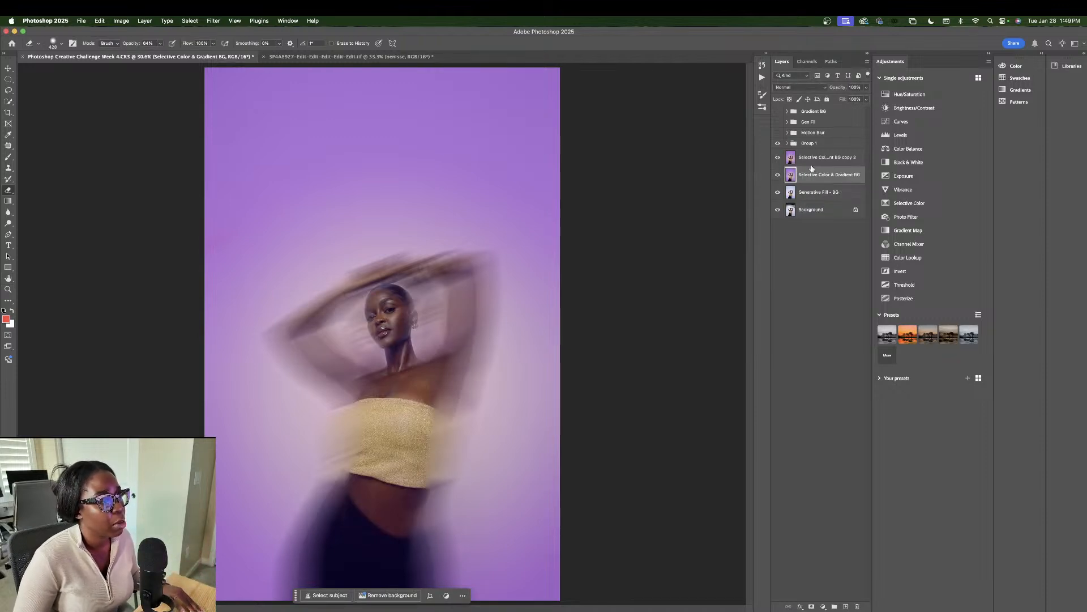
pyautogui.click(809, 161)
pyautogui.click(778, 146)
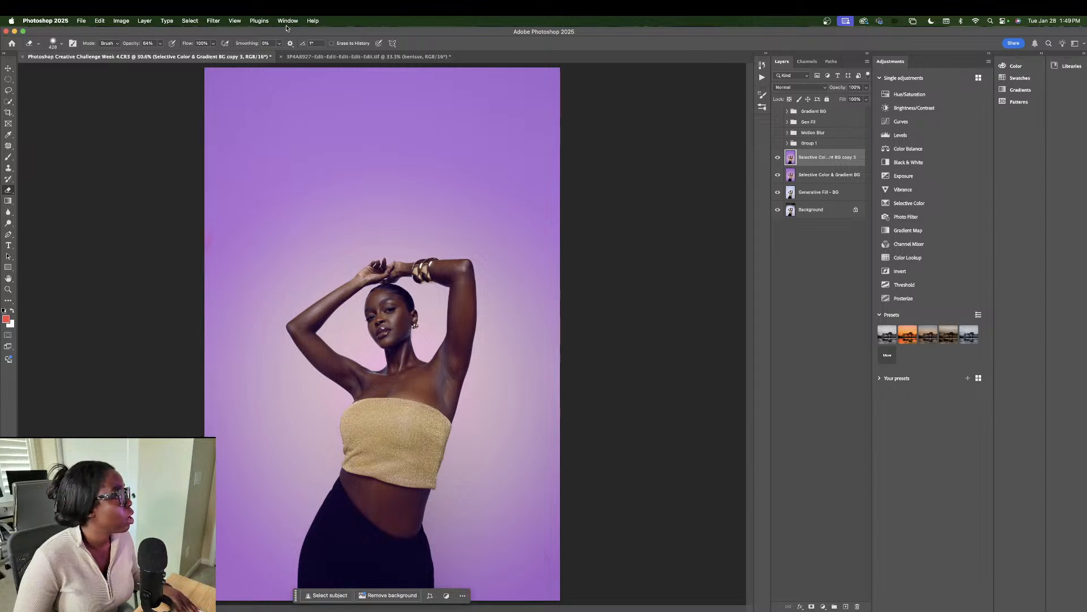
# Step: Apply a Motion Blur at angle -1 with 1281 px distance to the copy 3 layer
pyautogui.click(209, 20)
pyautogui.moveTo(238, 120)
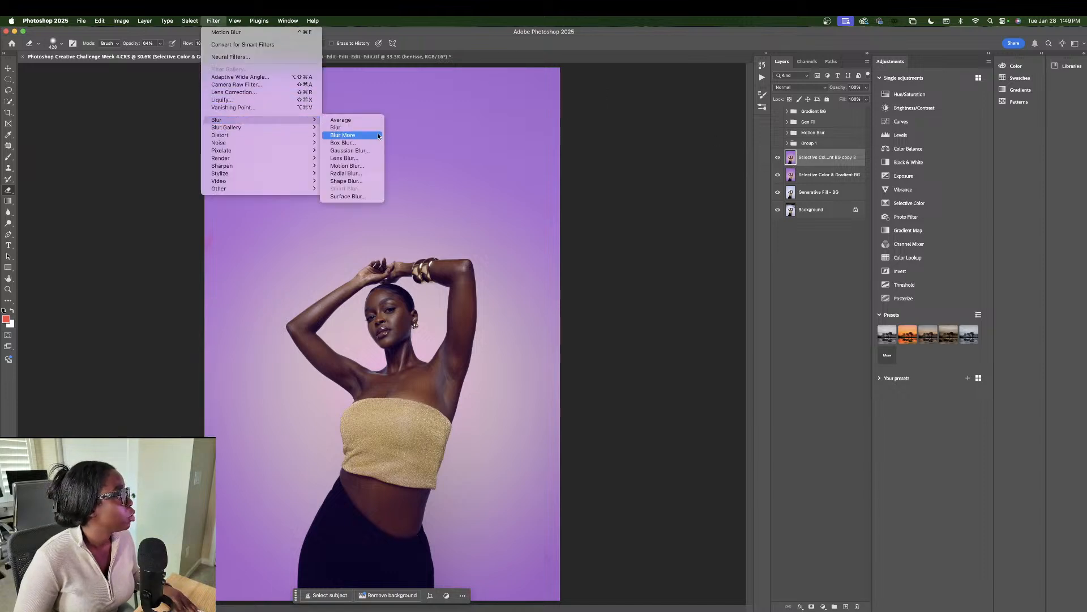
pyautogui.click(346, 165)
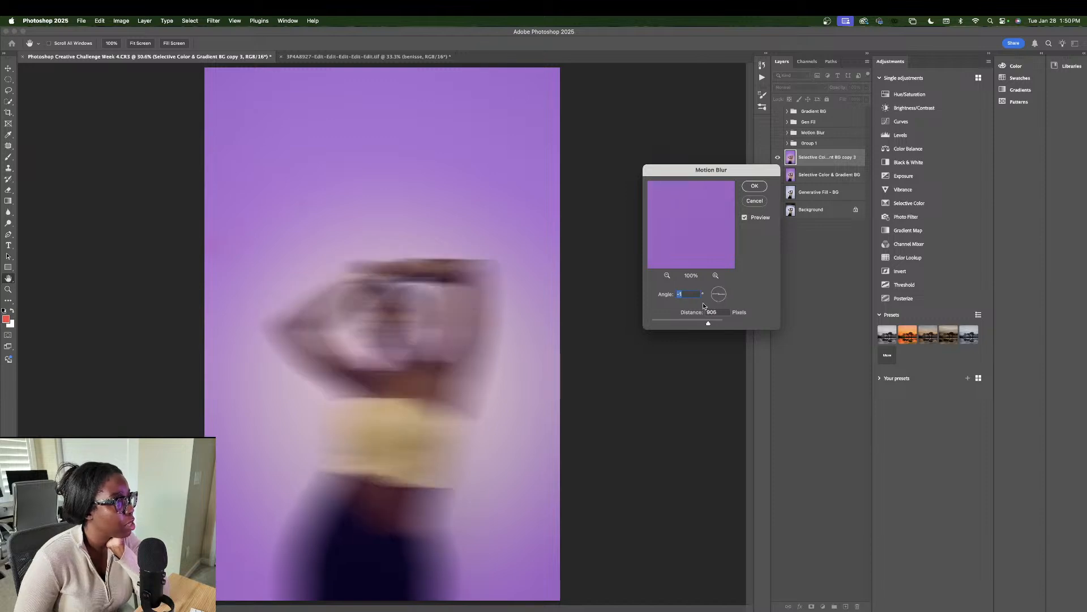
pyautogui.moveTo(712, 321)
pyautogui.mouseDown()
pyautogui.moveTo(669, 324)
pyautogui.moveTo(707, 323)
pyautogui.mouseUp()
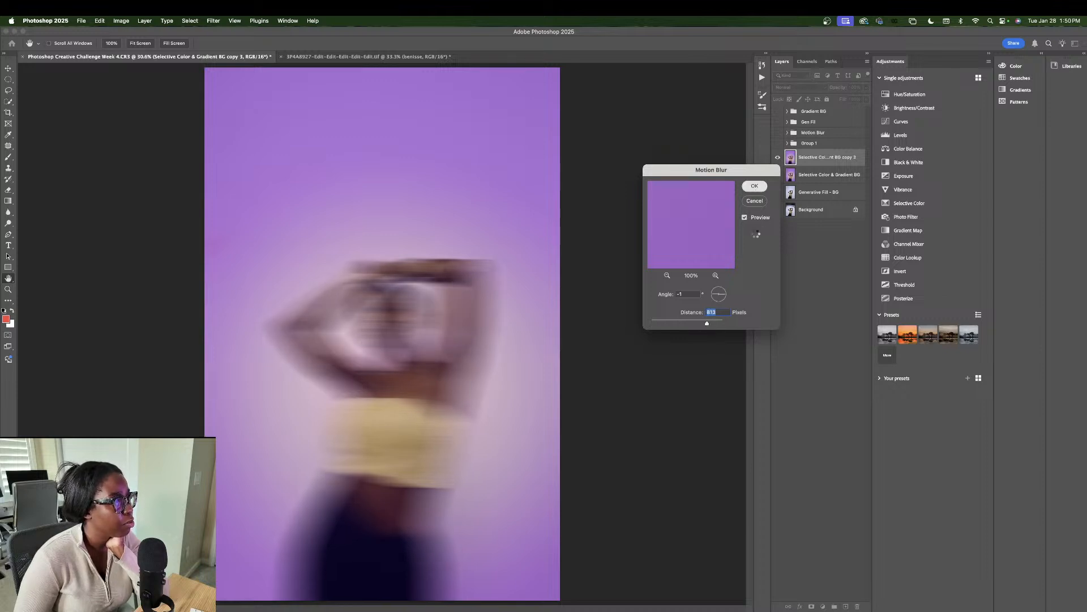
pyautogui.click(754, 186)
# Step: Toggle the blurred copy 3 layer on and off to compare it with the sharp photo
pyautogui.press('e')
pyautogui.click(778, 160)
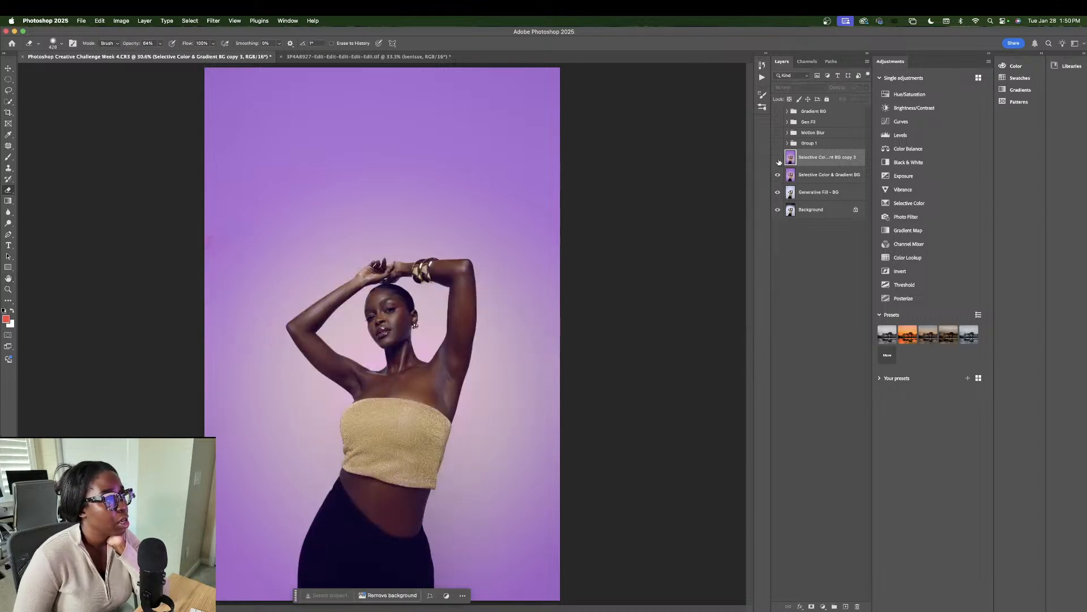
pyautogui.click(778, 161)
pyautogui.click(778, 161)
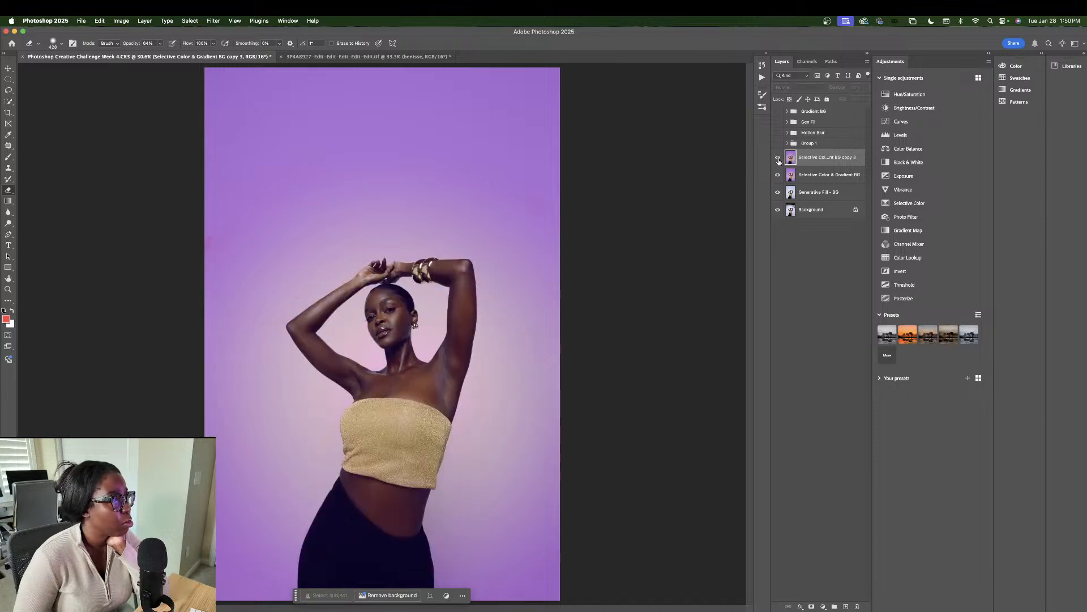
pyautogui.click(778, 161)
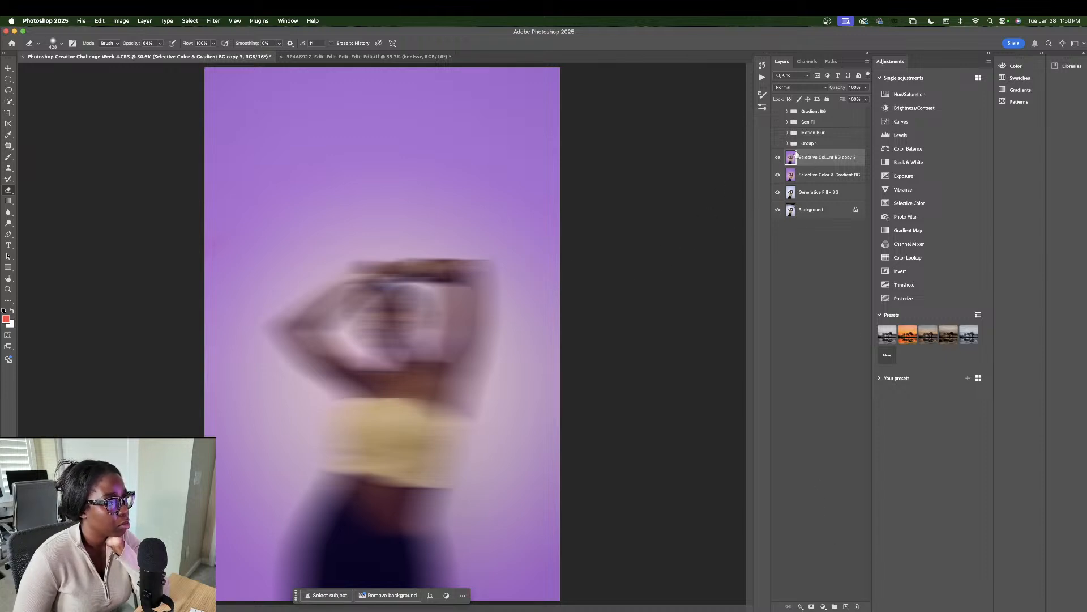
# Step: Add a white layer mask to the blurred layer and paint to reveal the sharp face and neck
pyautogui.click(812, 606)
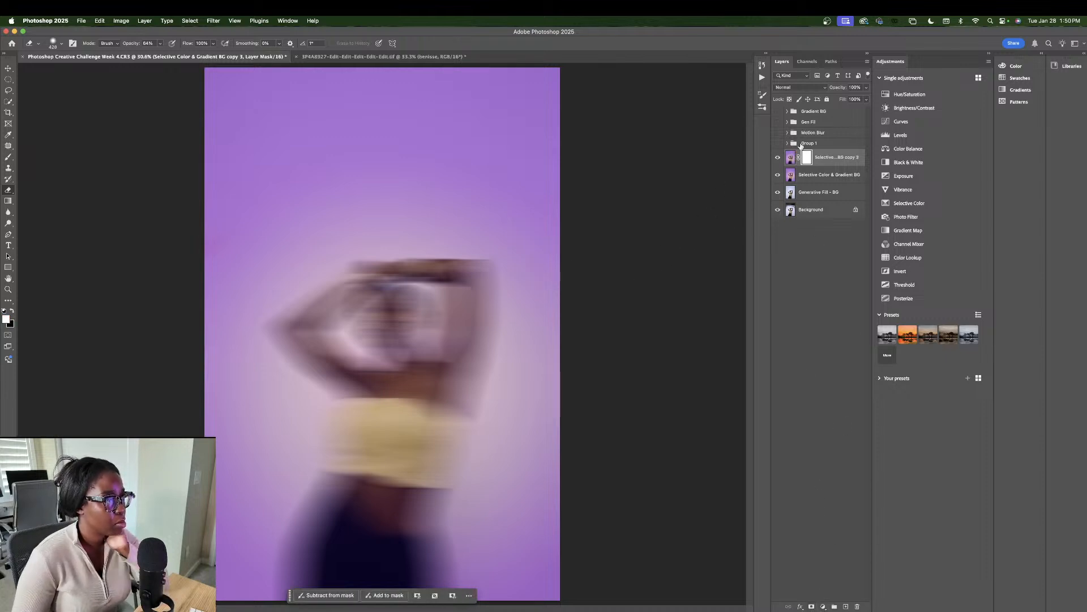
pyautogui.hotkey('ctrl', 'i')
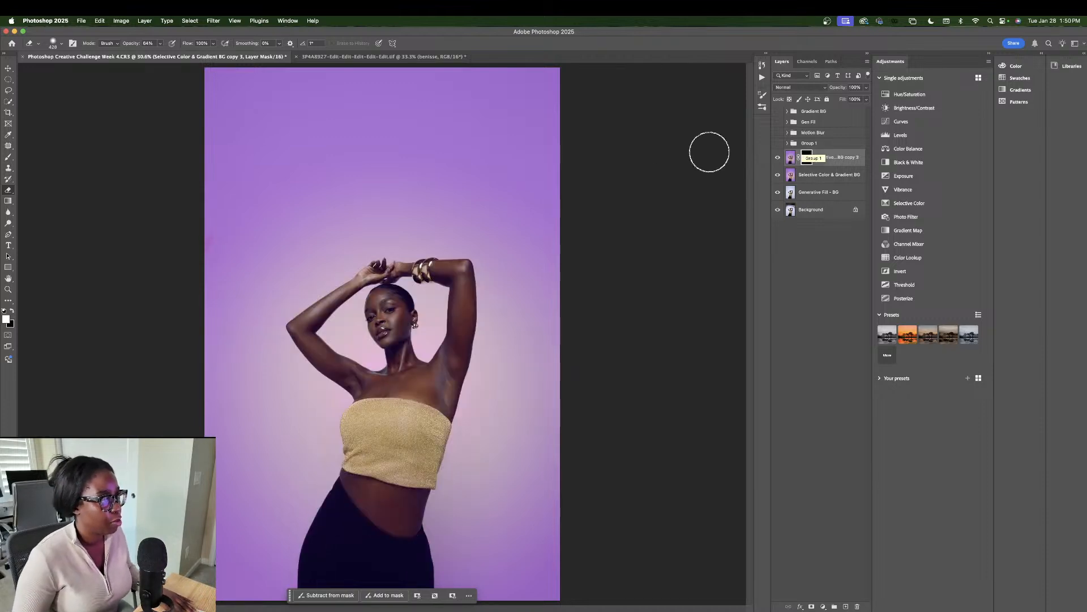
pyautogui.hotkey('ctrl', 'i')
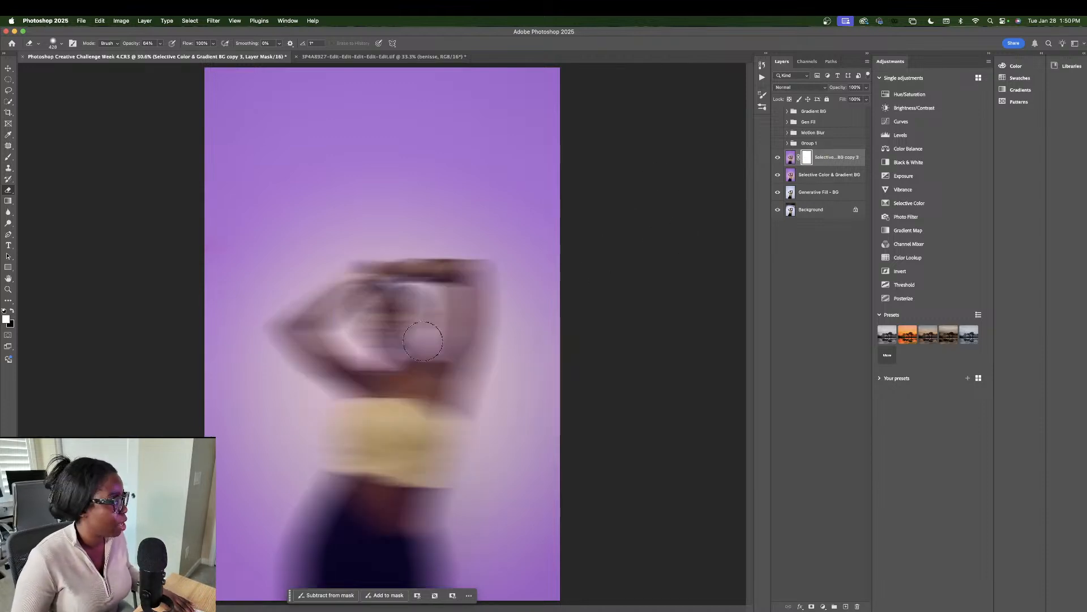
pyautogui.moveTo(394, 306)
pyautogui.mouseDown()
pyautogui.moveTo(399, 345)
pyautogui.moveTo(405, 314)
pyautogui.moveTo(391, 307)
pyautogui.moveTo(386, 340)
pyautogui.moveTo(384, 306)
pyautogui.moveTo(396, 340)
pyautogui.moveTo(387, 312)
pyautogui.moveTo(396, 302)
pyautogui.moveTo(401, 333)
pyautogui.moveTo(387, 293)
pyautogui.moveTo(372, 333)
pyautogui.moveTo(400, 378)
pyautogui.moveTo(394, 350)
pyautogui.moveTo(400, 422)
pyautogui.moveTo(381, 450)
pyautogui.moveTo(390, 403)
pyautogui.moveTo(412, 400)
pyautogui.moveTo(400, 473)
pyautogui.moveTo(389, 305)
pyautogui.moveTo(398, 378)
pyautogui.mouseUp()
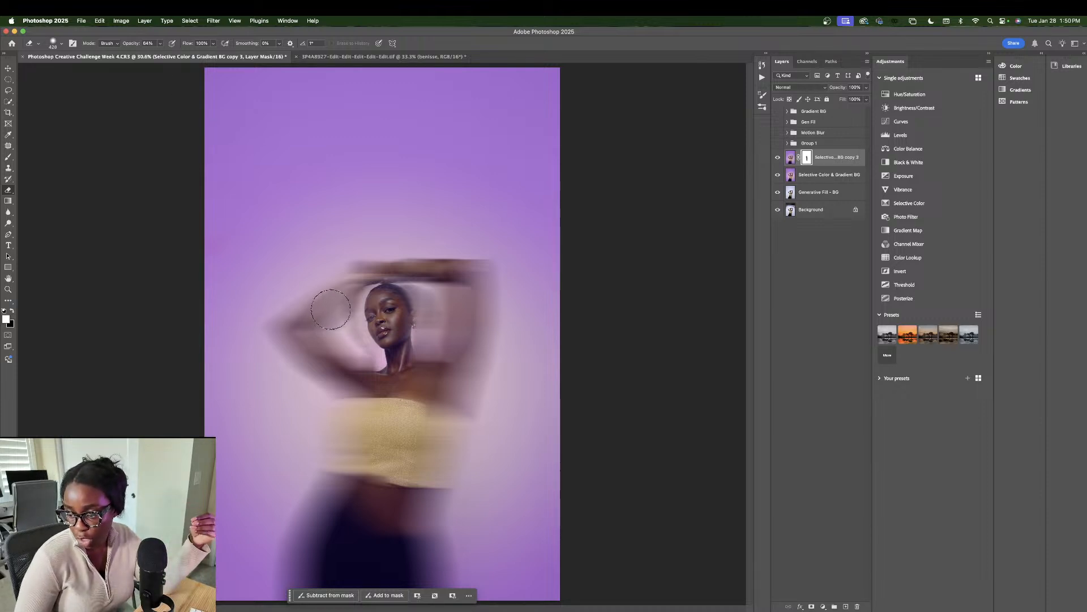
# Step: Delete the Selective Color & Gradient BG copy 3 layer by dragging it to the trash
pyautogui.click(161, 45)
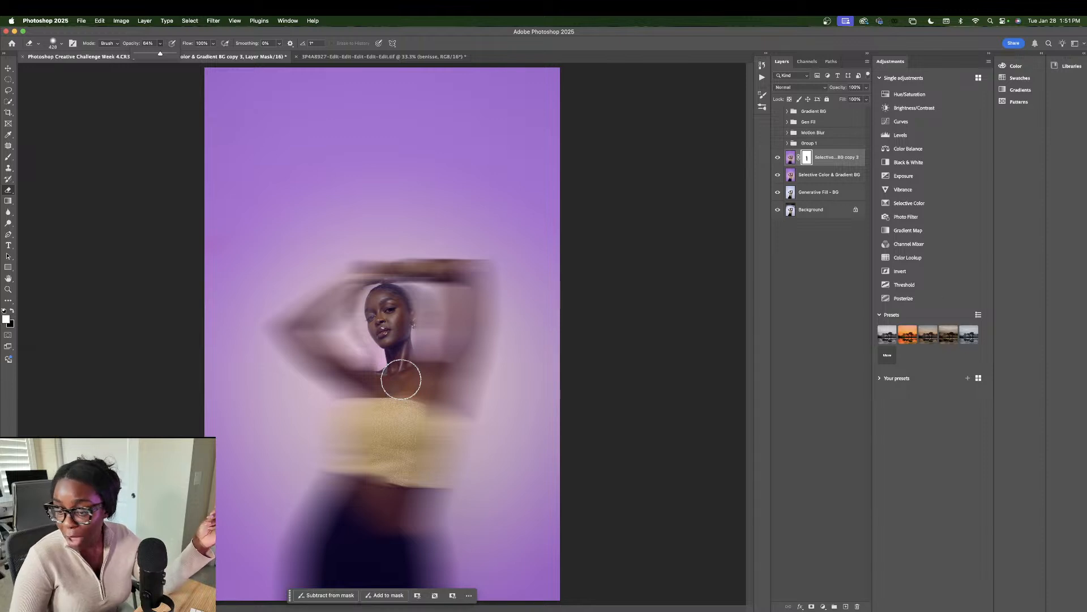
pyautogui.click(851, 161)
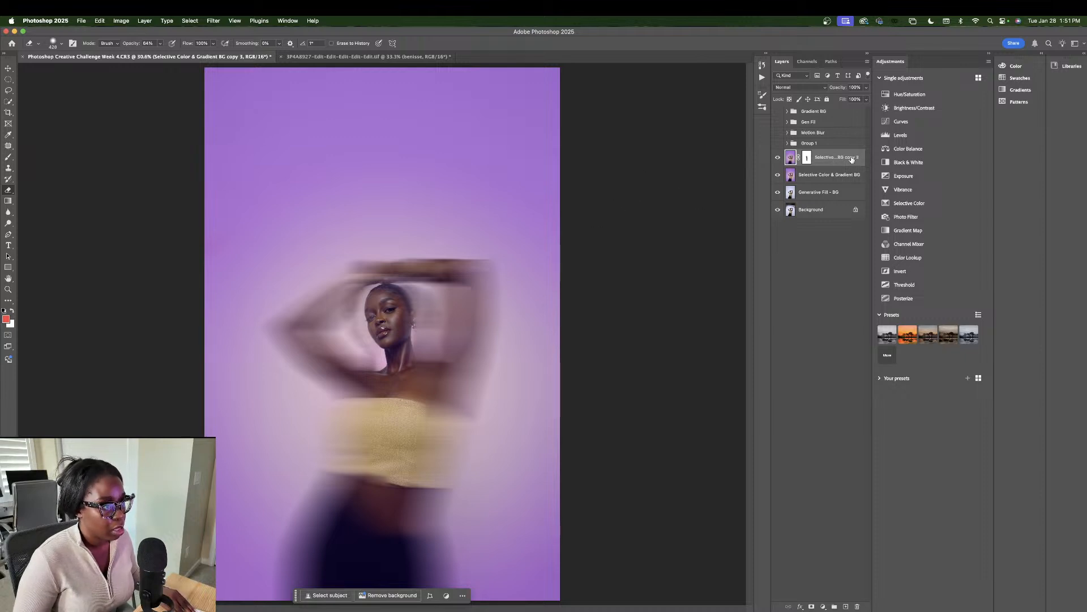
pyautogui.moveTo(852, 161); pyautogui.dragTo(857, 606)
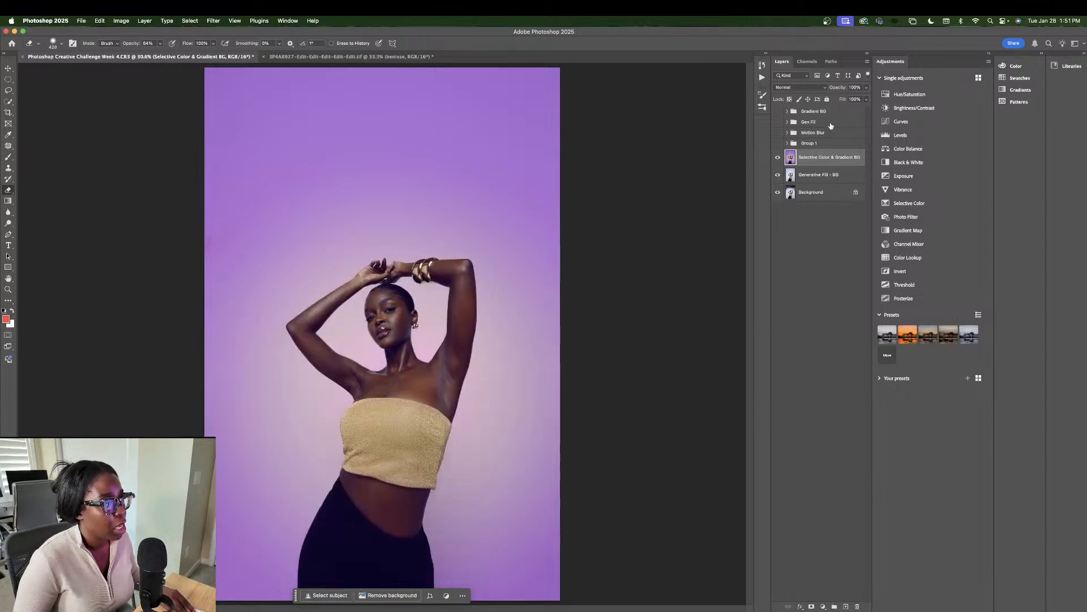
# Step: Turn Group 1 and the Gradient BG group back on, then select Gradient BG
pyautogui.click(778, 144)
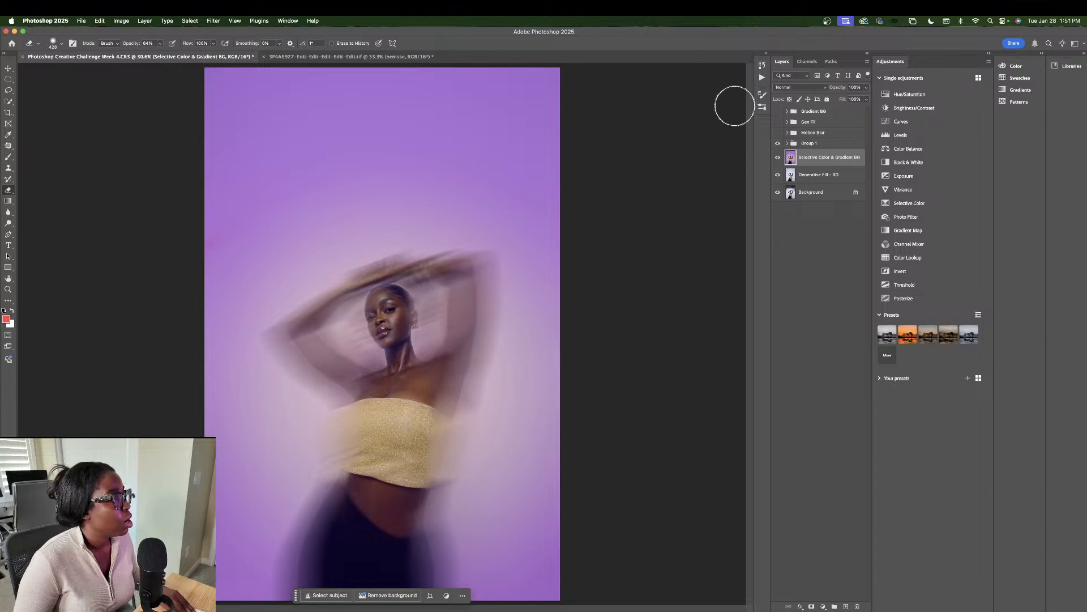
pyautogui.click(823, 605)
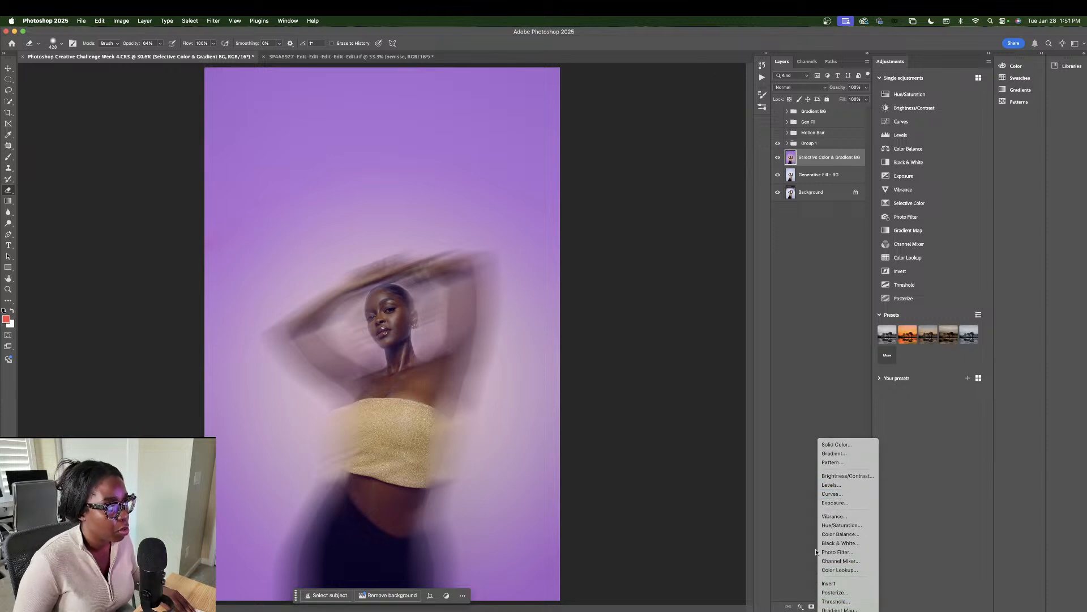
pyautogui.click(826, 607)
pyautogui.click(826, 607)
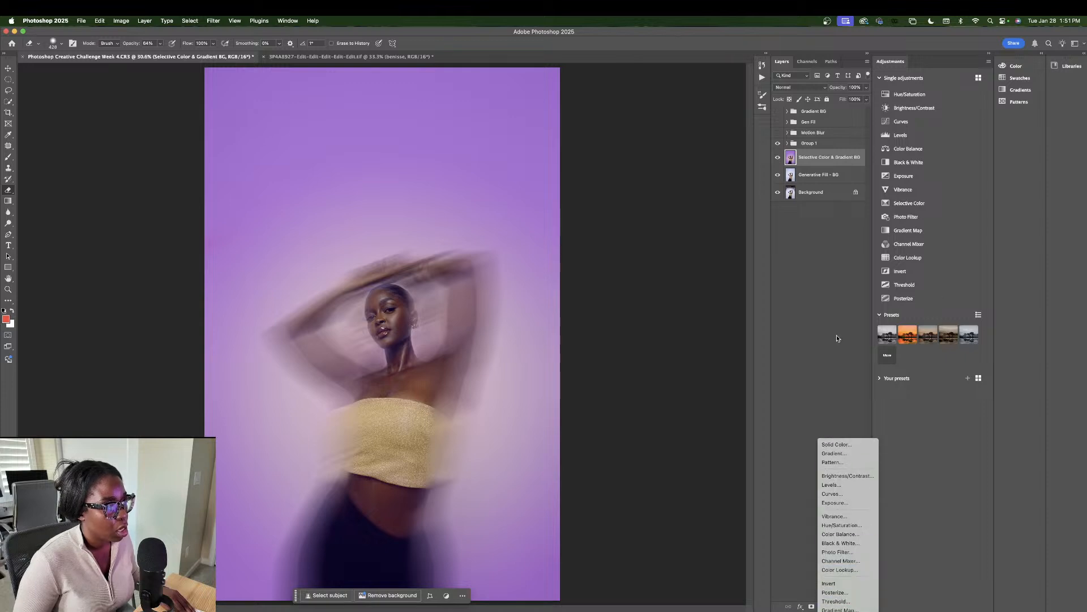
pyautogui.click(829, 144)
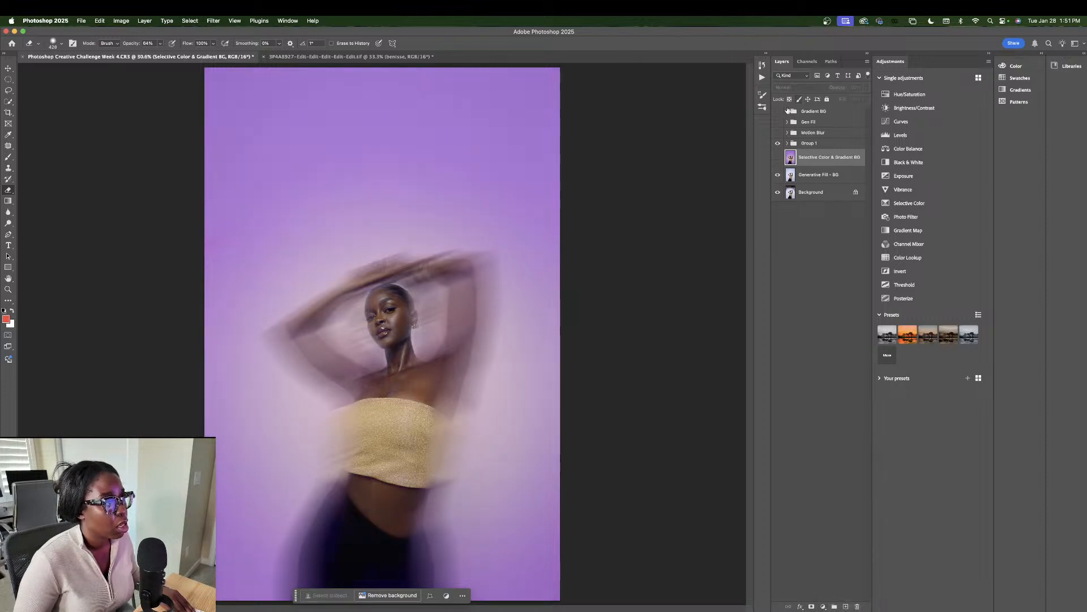
pyautogui.click(778, 112)
pyautogui.click(787, 112)
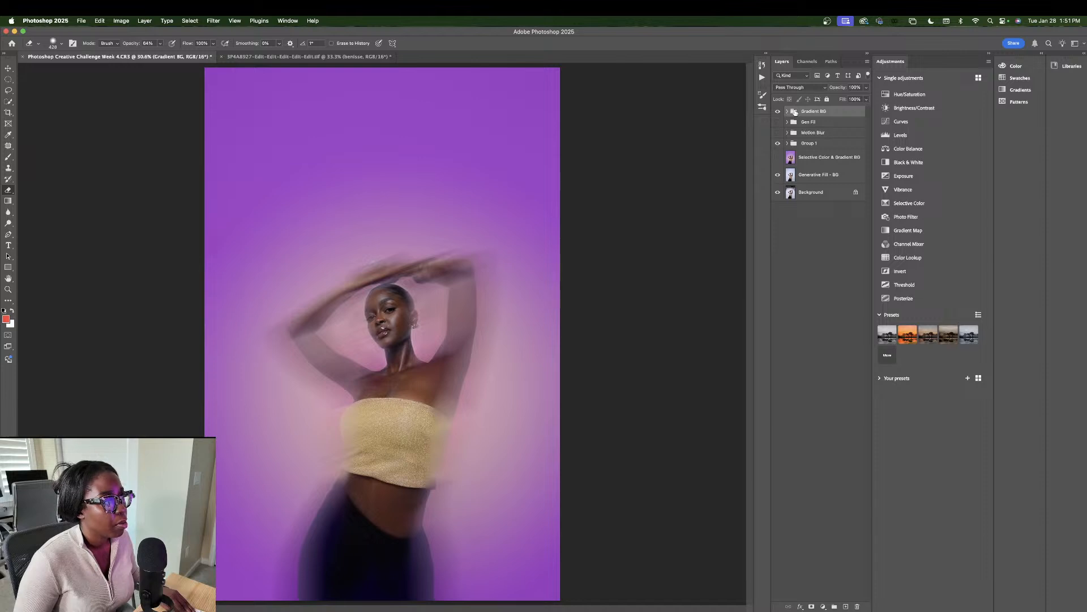
# Step: Open Gradient Fill 1's gradient editor and try a darker magenta pink stop, then cancel it
pyautogui.click(787, 111)
pyautogui.doubleClick(802, 125)
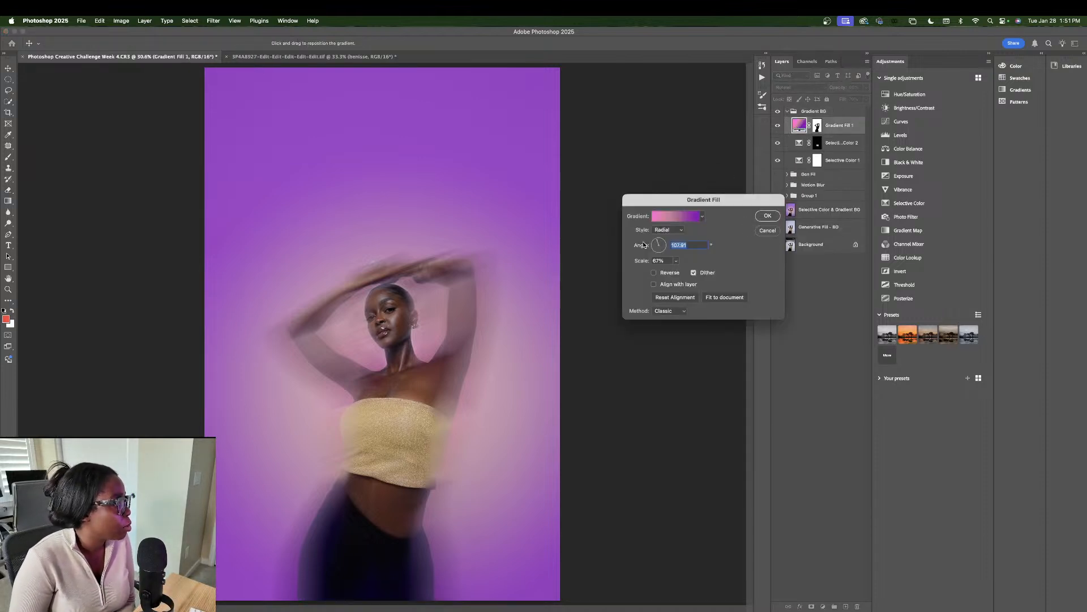
pyautogui.click(671, 218)
pyautogui.click(789, 229)
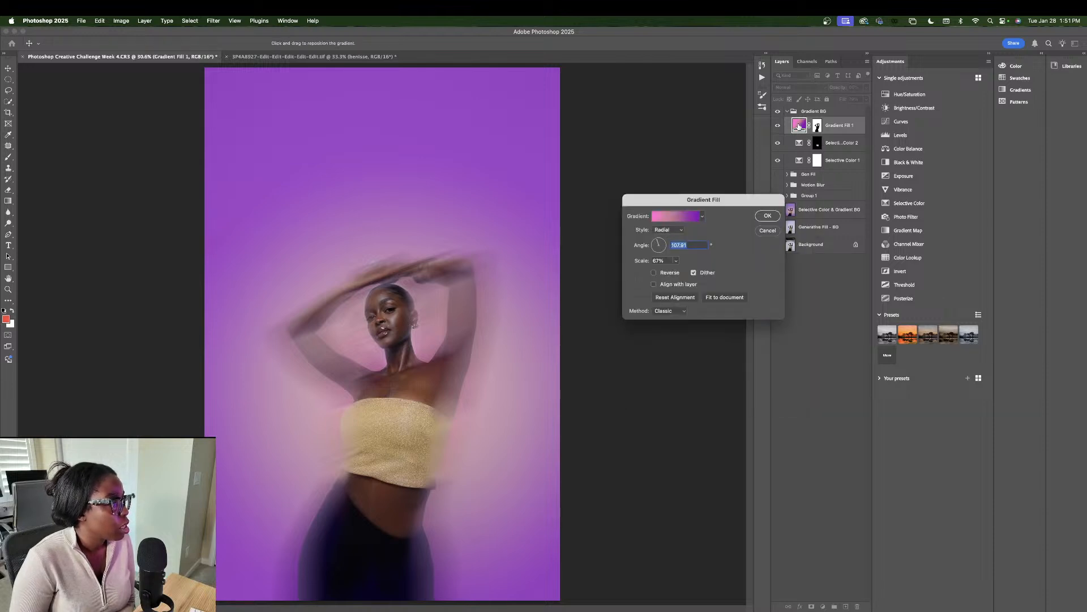
pyautogui.click(768, 216)
pyautogui.doubleClick(800, 125)
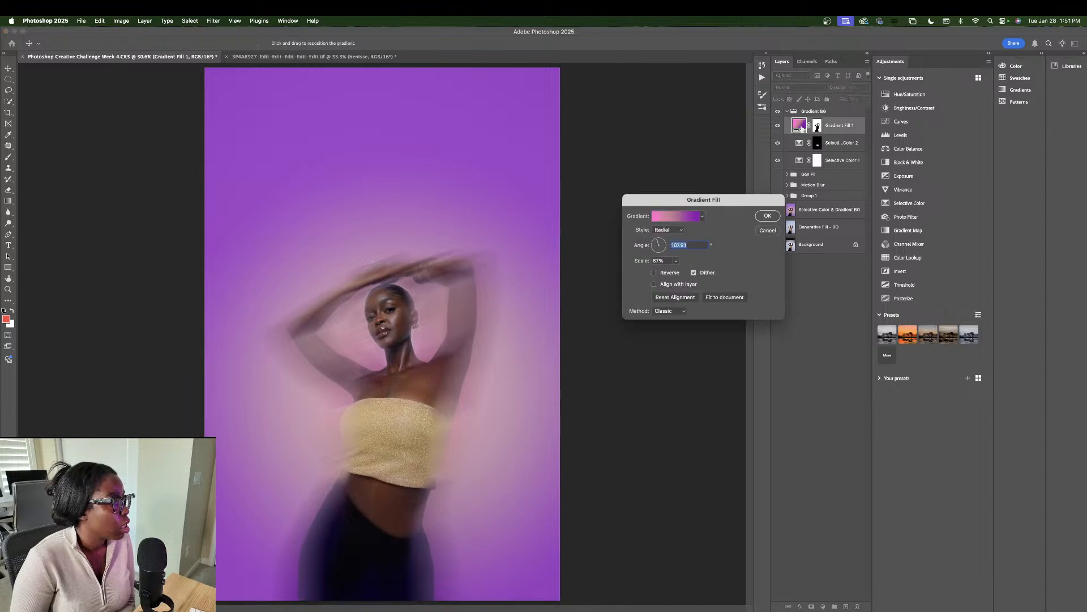
pyautogui.click(698, 216)
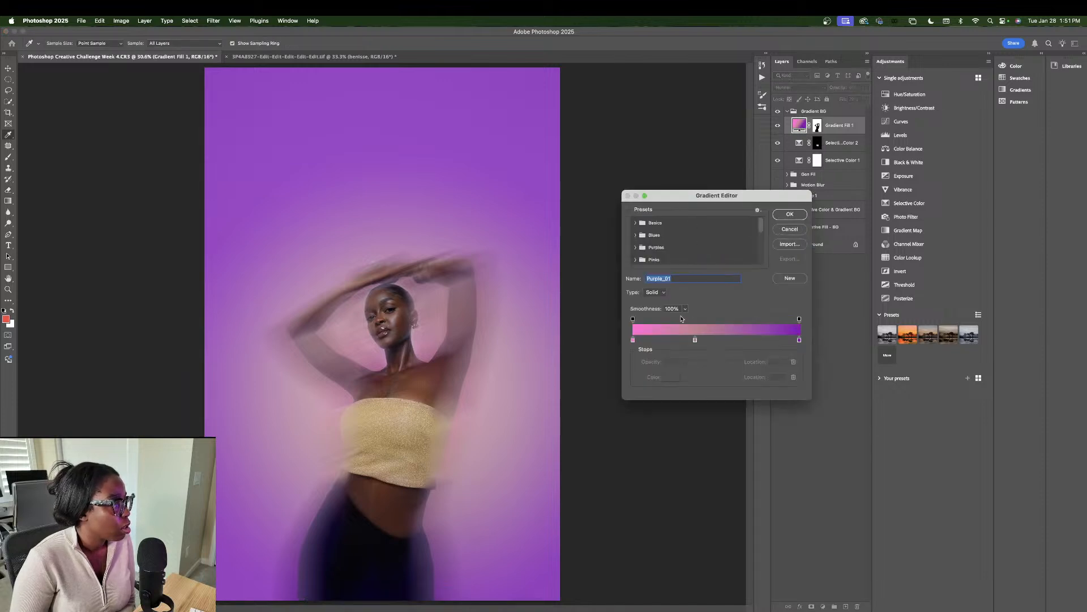
pyautogui.click(634, 340)
pyautogui.doubleClick(634, 340)
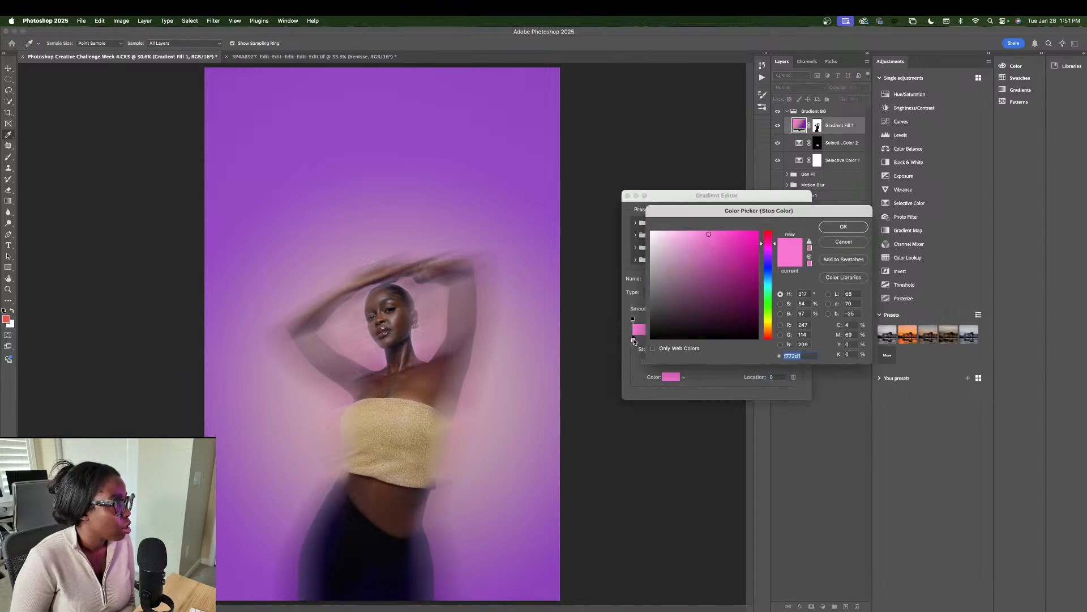
pyautogui.moveTo(716, 292)
pyautogui.mouseDown()
pyautogui.moveTo(705, 303)
pyautogui.moveTo(717, 274)
pyautogui.mouseUp()
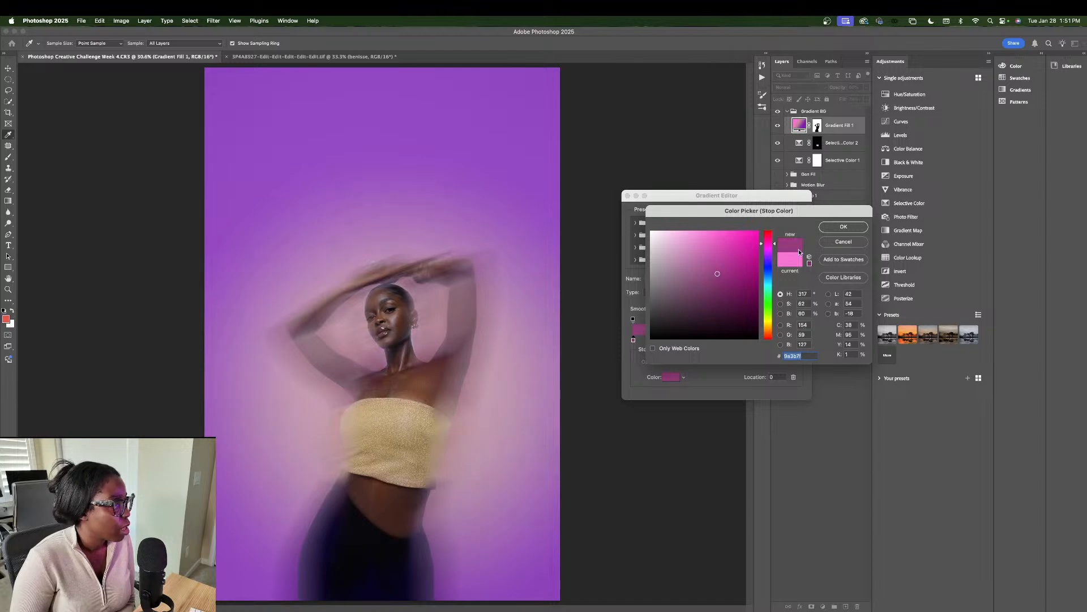
pyautogui.press('Escape')
# Step: Change the gradient's right end stop from purple to dark brown
pyautogui.doubleClick(799, 341)
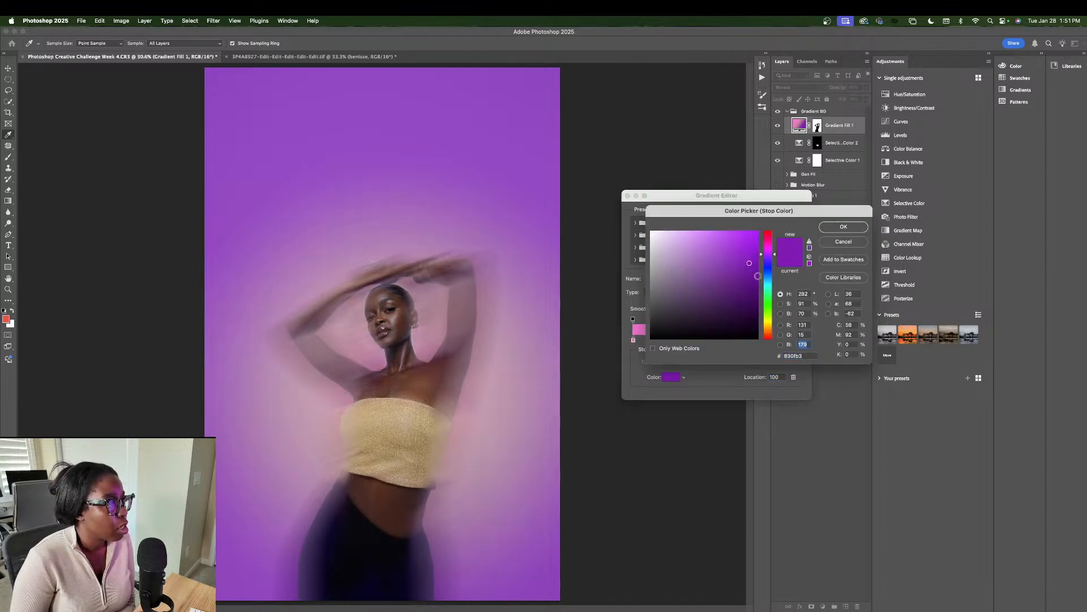
pyautogui.click(728, 244)
pyautogui.click(711, 245)
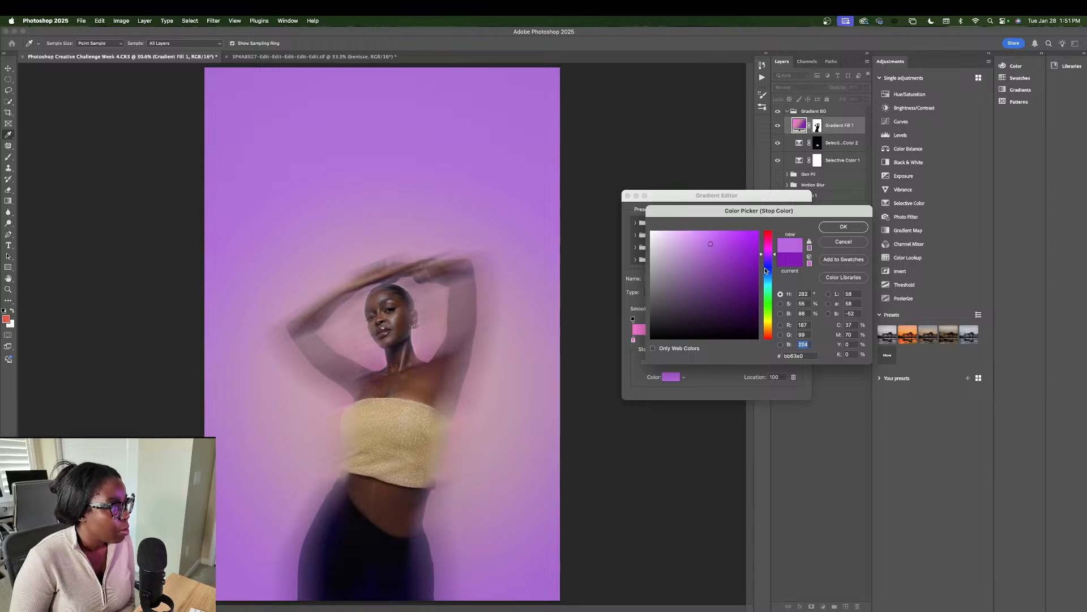
pyautogui.moveTo(765, 270); pyautogui.dragTo(765, 296)
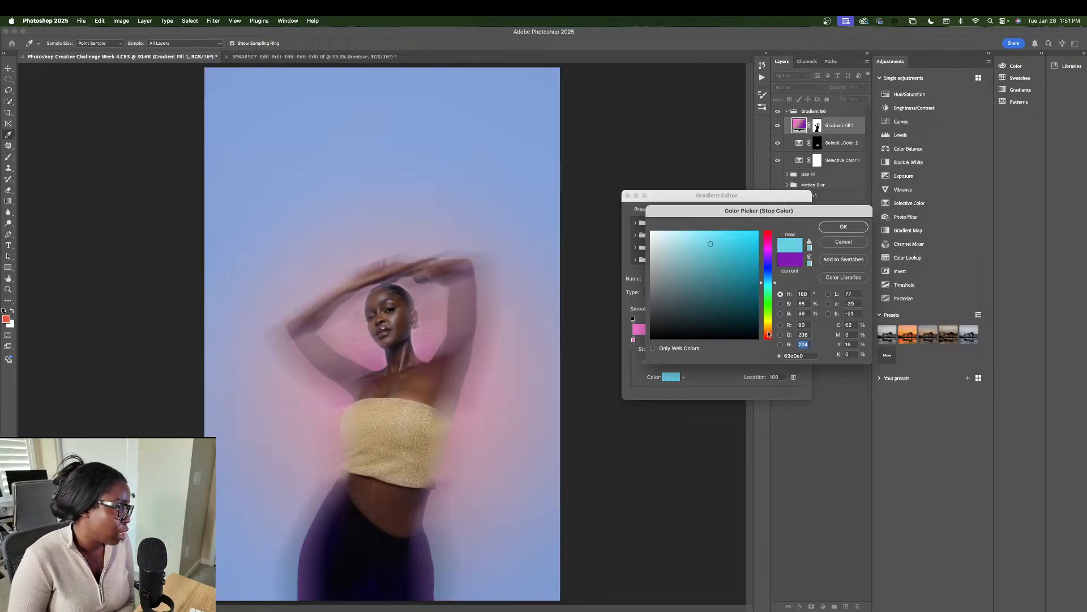
pyautogui.moveTo(768, 334); pyautogui.dragTo(768, 318)
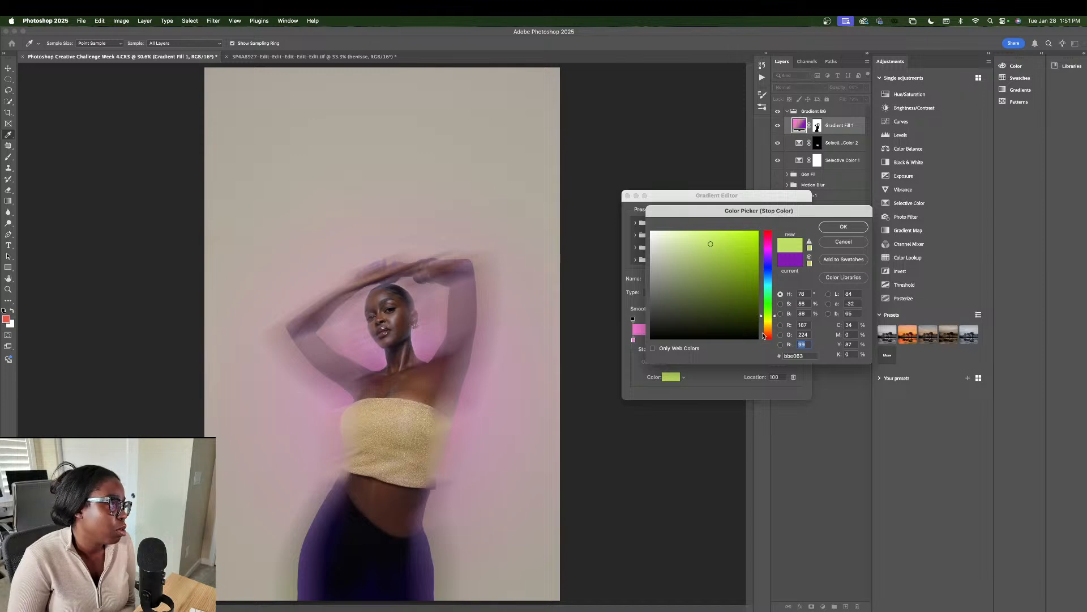
pyautogui.click(768, 335)
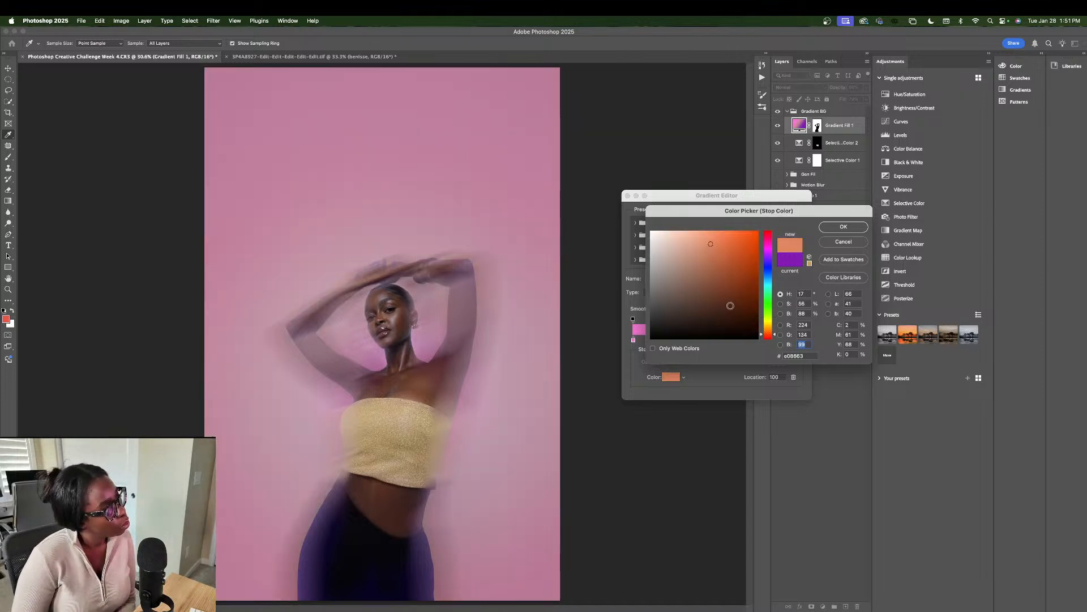
pyautogui.click(733, 309)
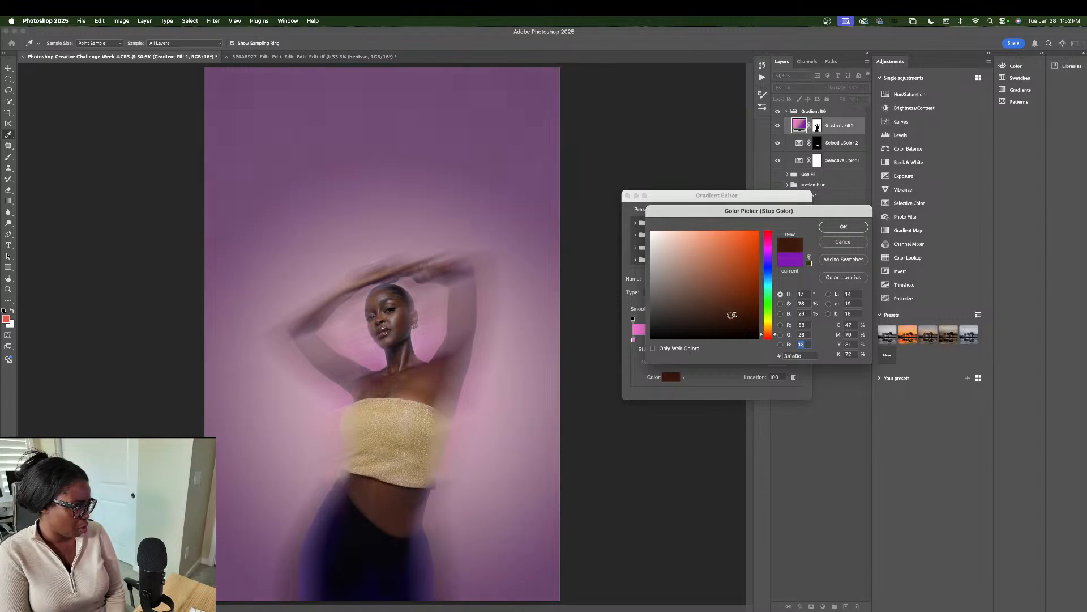
pyautogui.click(843, 227)
# Step: Accept the pink-to-brown gradient and toggle Gradient Fill 1 to compare the backdrop
pyautogui.click(788, 214)
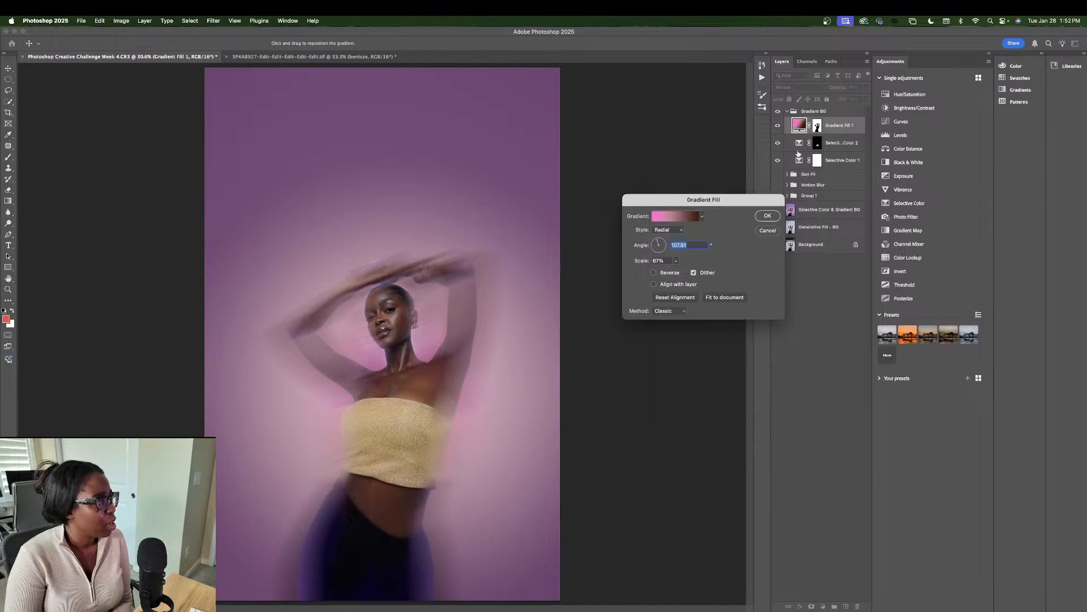
pyautogui.click(768, 218)
pyautogui.click(777, 126)
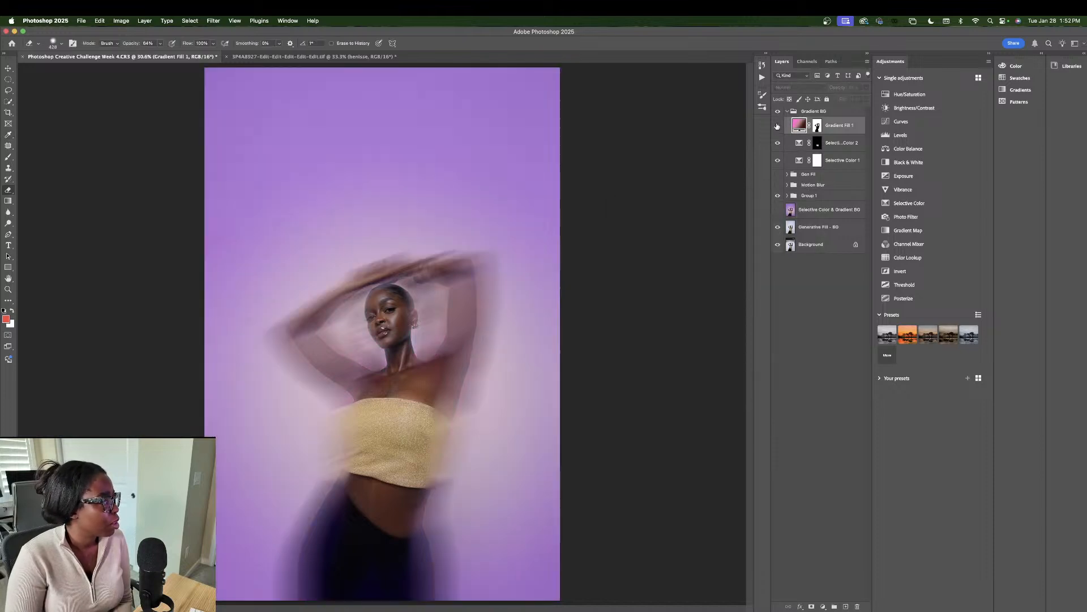
pyautogui.click(778, 126)
pyautogui.click(778, 126)
pyautogui.click(778, 126)
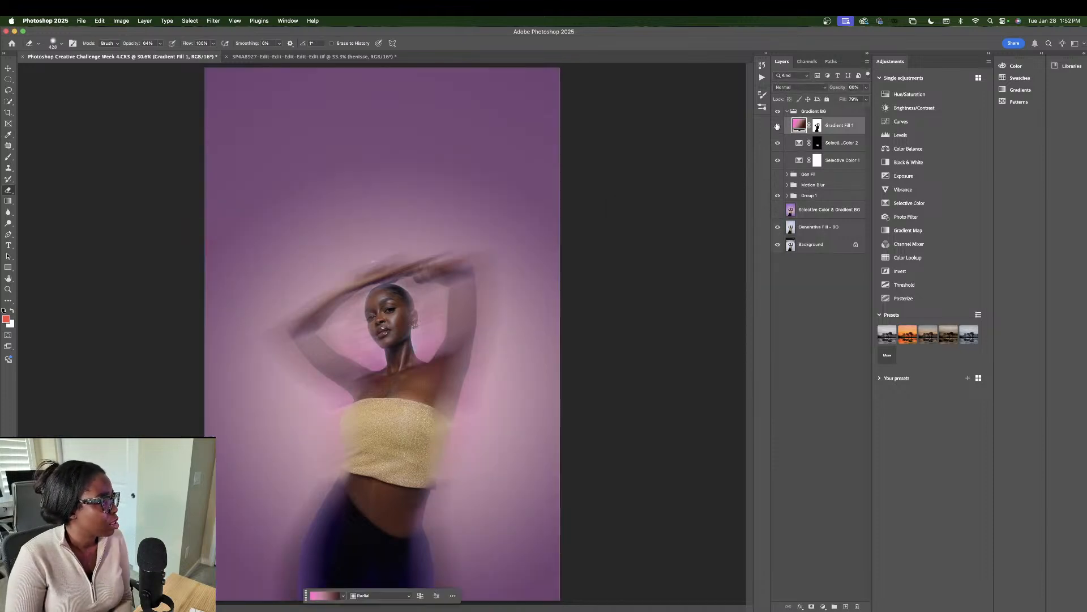
pyautogui.click(777, 126)
pyautogui.click(800, 126)
pyautogui.press('super+z')
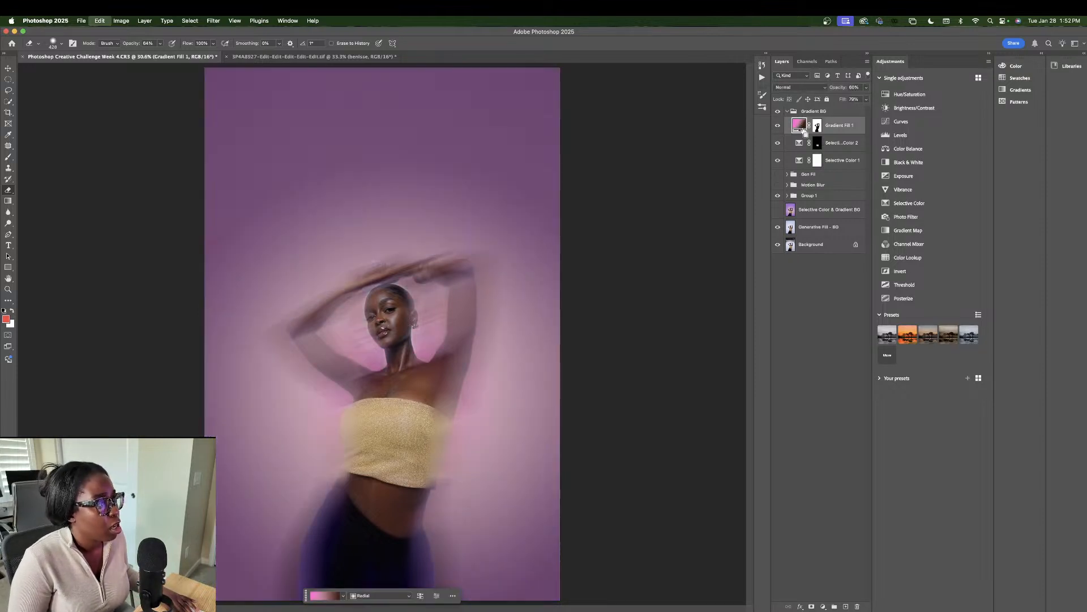
pyautogui.press('super+z')
pyautogui.press('super+z')
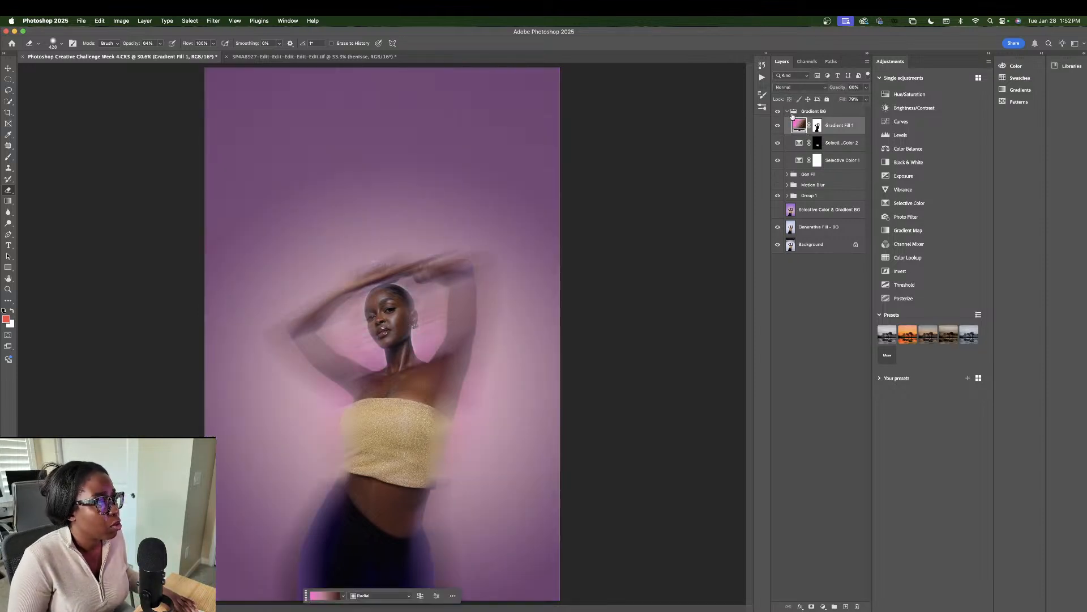
# Step: Hide Gradient BG and Group 1, then show and select the Selective Color & Gradient BG layer
pyautogui.click(788, 112)
pyautogui.click(777, 111)
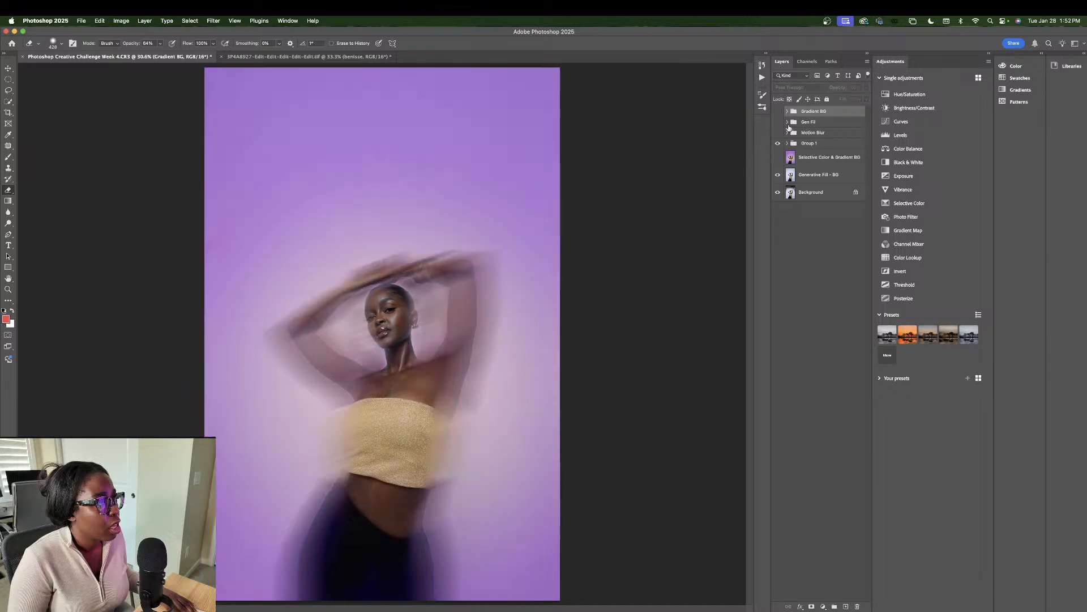
pyautogui.click(807, 159)
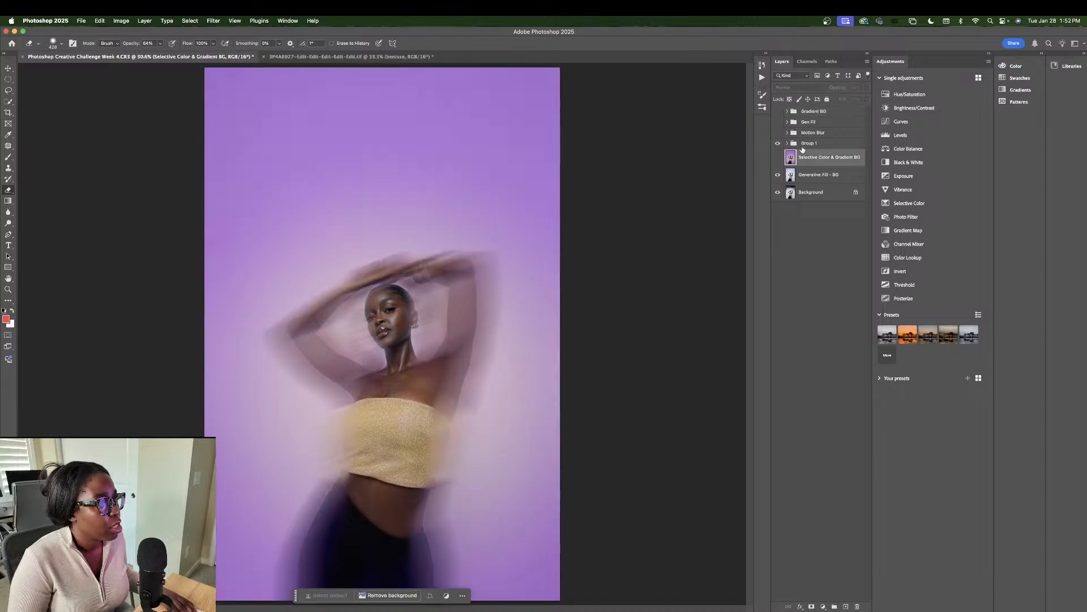
pyautogui.click(814, 175)
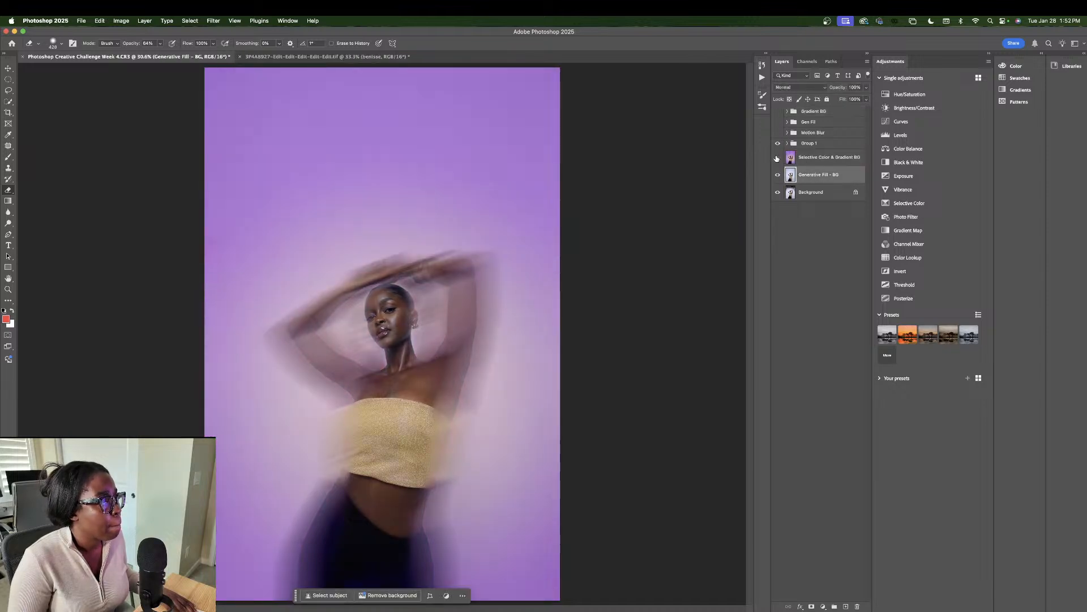
pyautogui.click(777, 144)
pyautogui.click(778, 158)
pyautogui.click(786, 161)
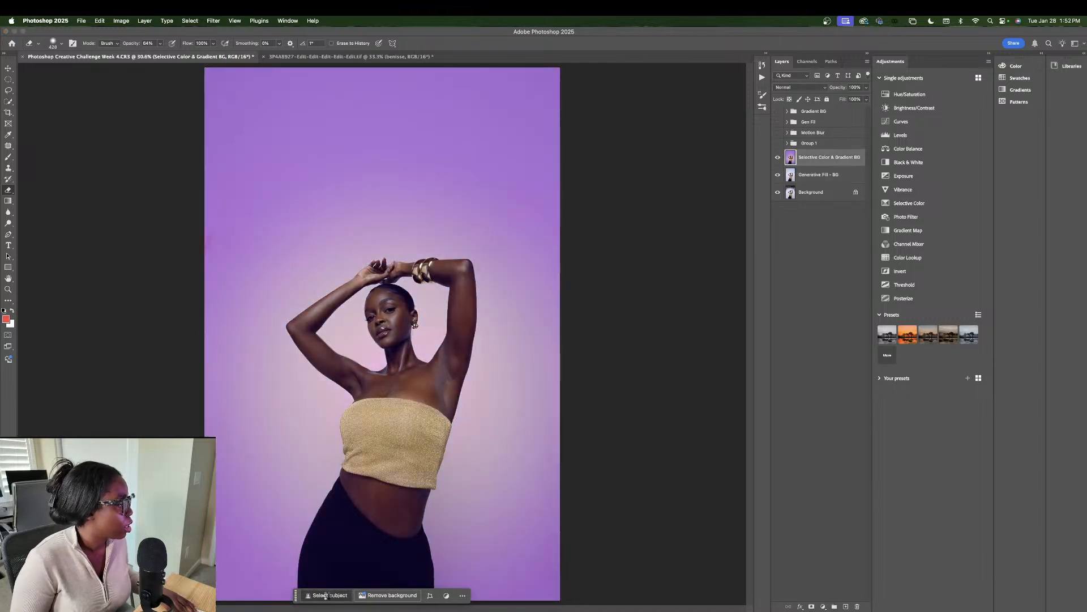
# Step: Select the subject and draw a radial gradient with #5e396e outer colour at 67% opacity
pyautogui.click(328, 595)
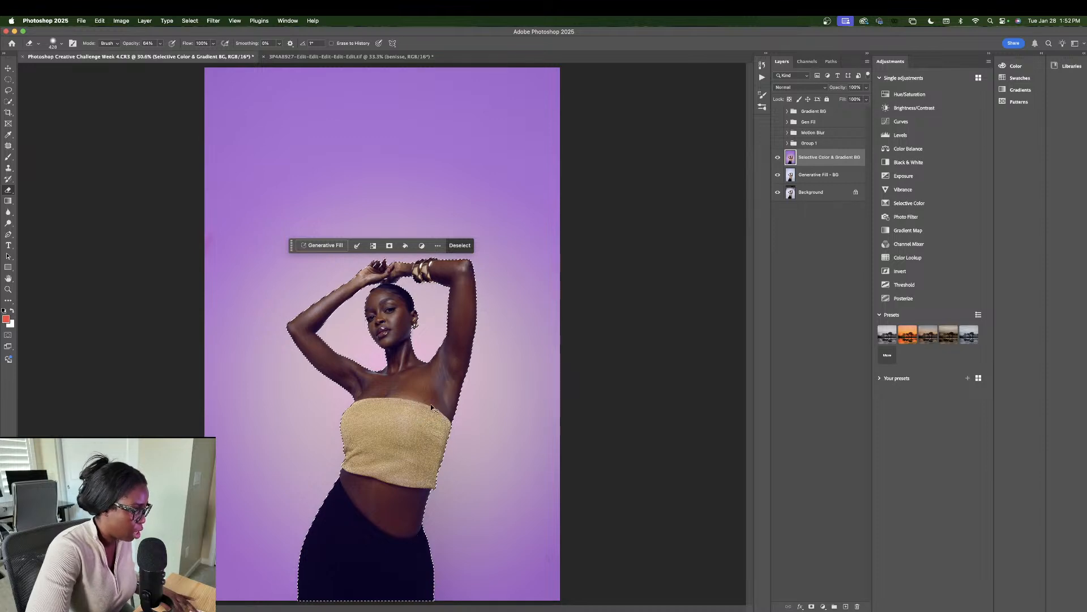
pyautogui.click(9, 201)
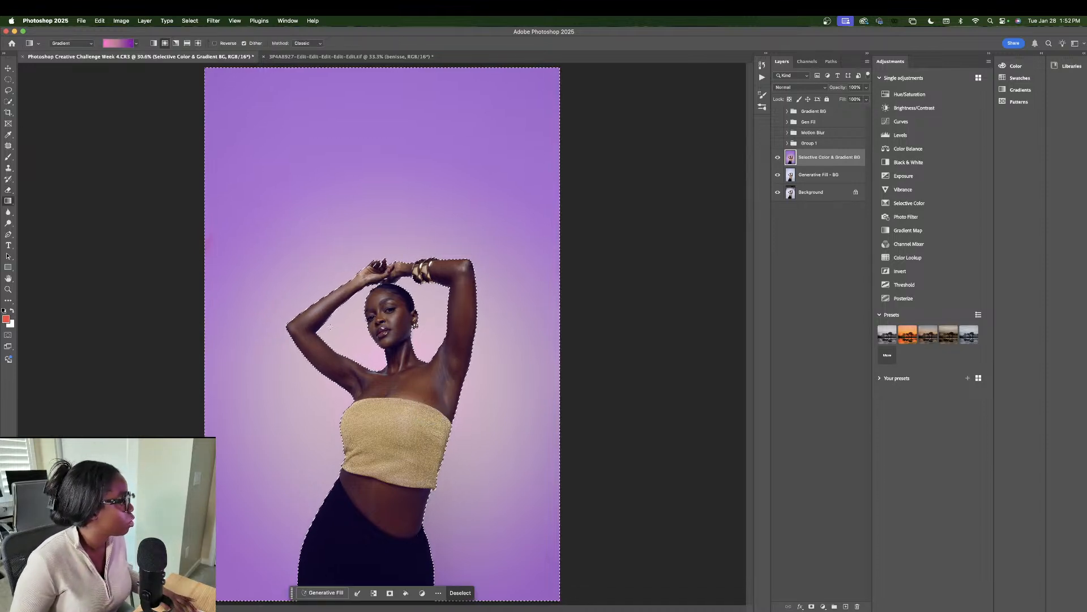
pyautogui.moveTo(396, 405); pyautogui.dragTo(318, 208)
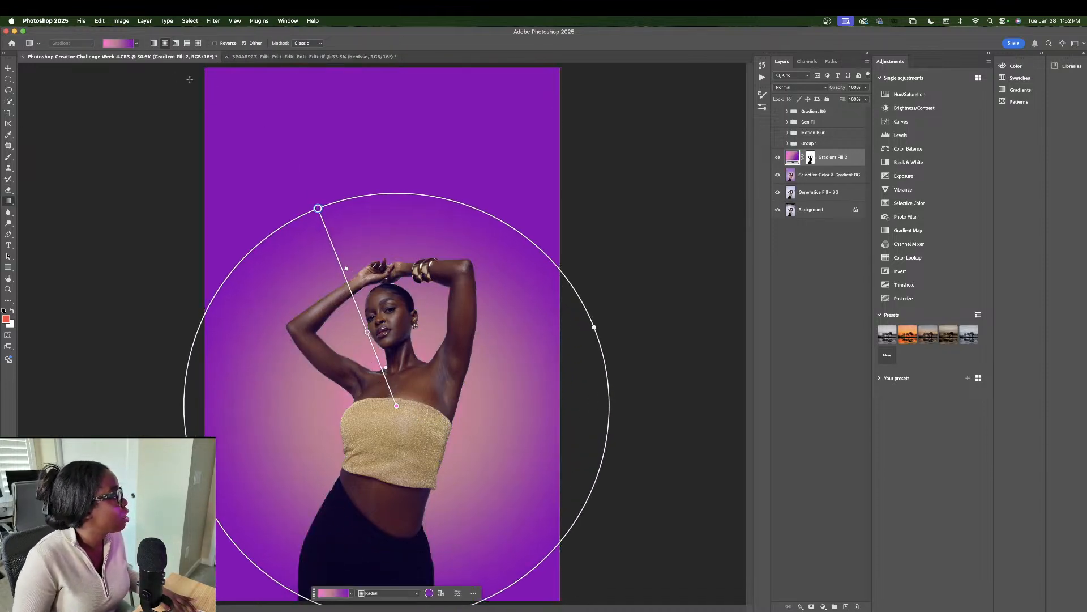
pyautogui.doubleClick(318, 208)
pyautogui.moveTo(683, 258); pyautogui.dragTo(703, 306)
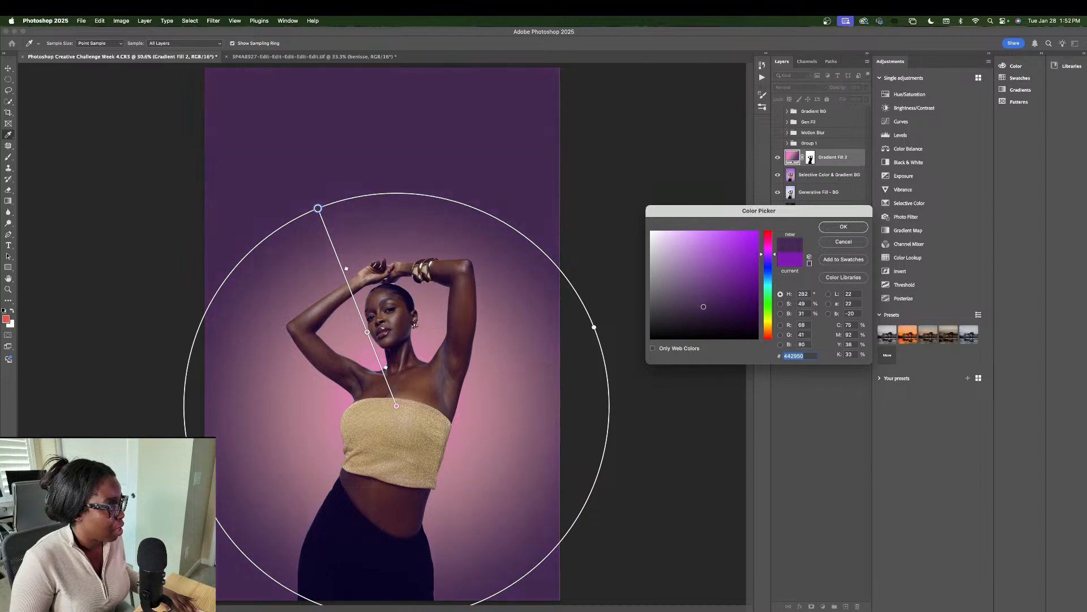
pyautogui.click(843, 227)
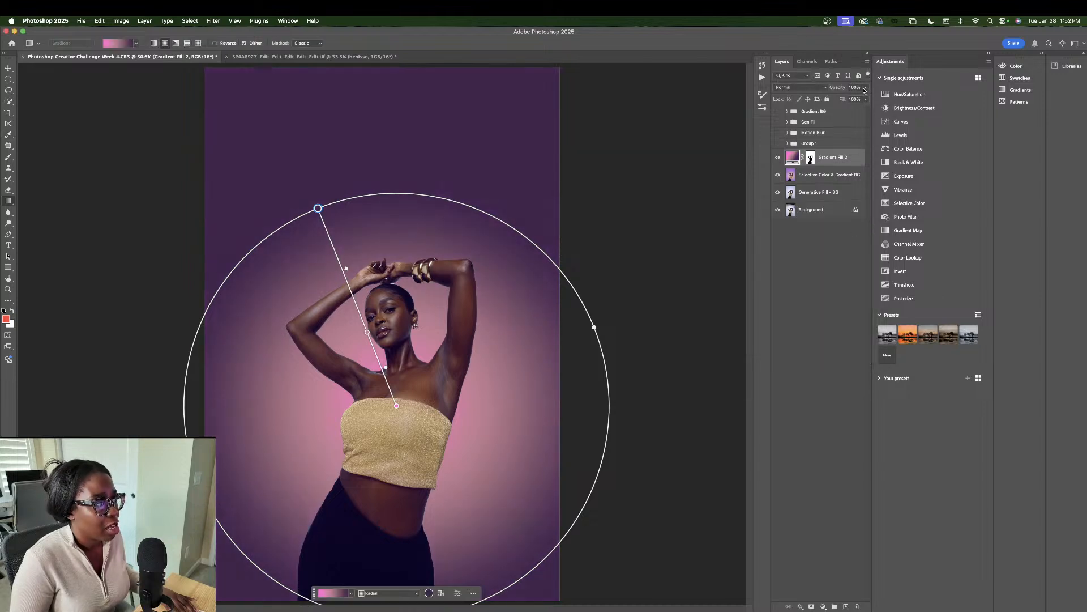
pyautogui.moveTo(858, 103); pyautogui.dragTo(854, 102)
# Step: Lower Gradient Fill 2's fill to about 70%, adjust opacity, and compare with Group 1
pyautogui.click(853, 301)
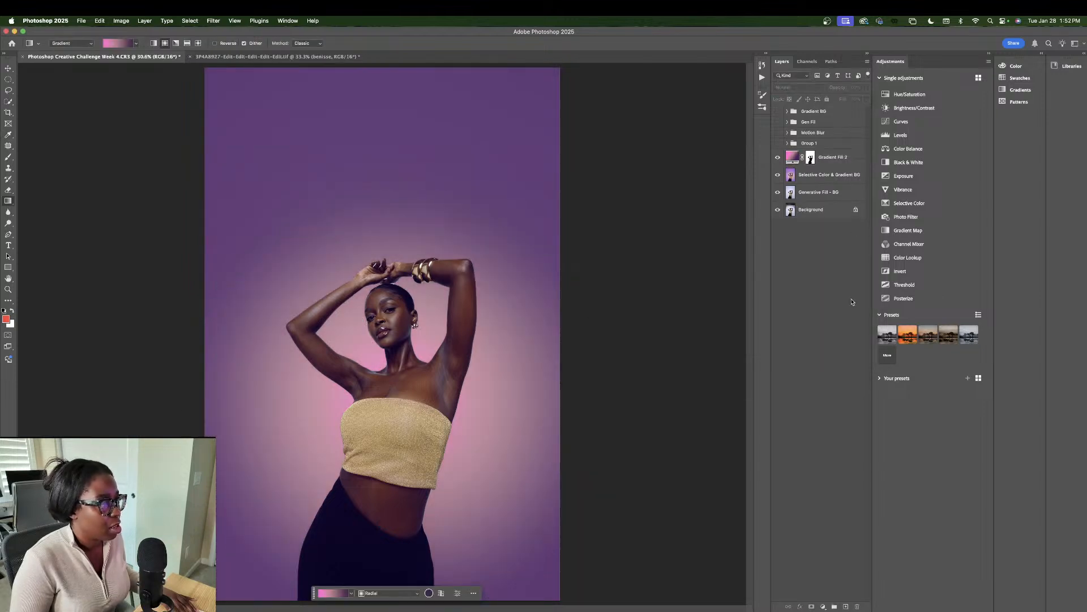
pyautogui.click(817, 160)
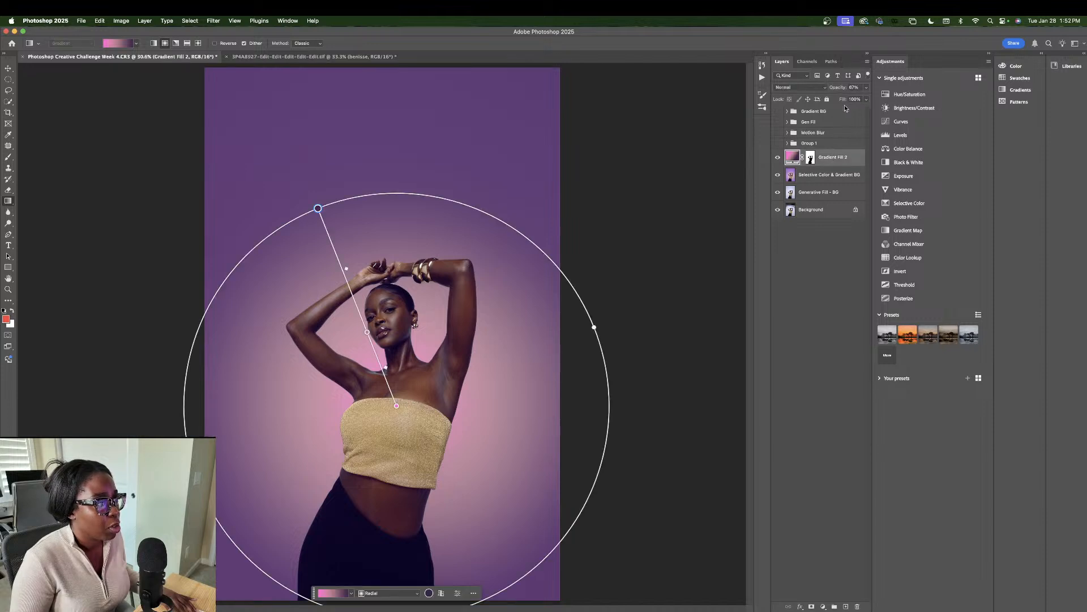
pyautogui.moveTo(850, 111); pyautogui.dragTo(855, 111)
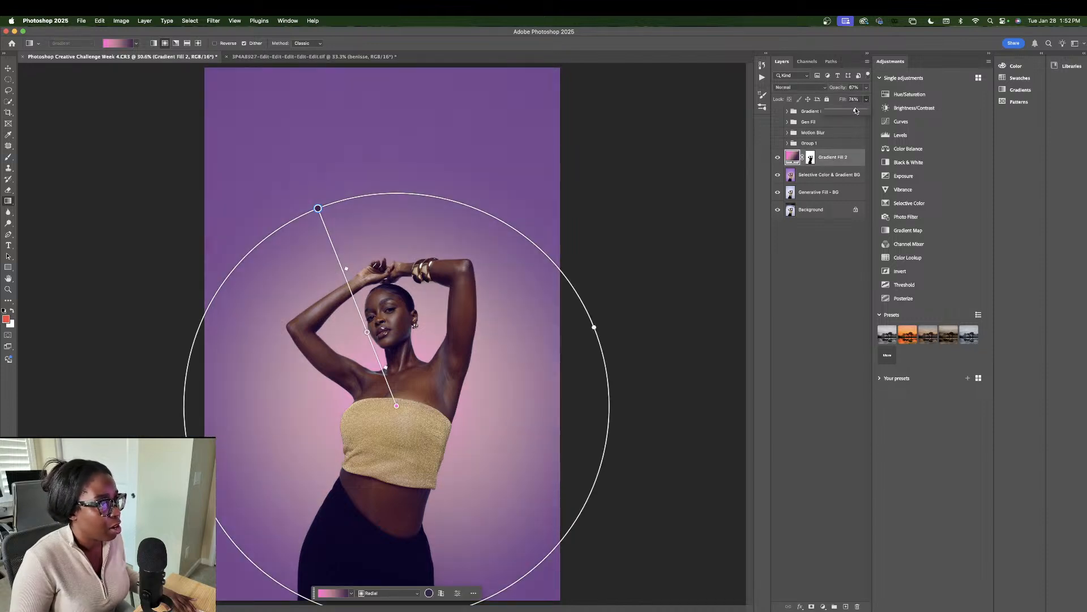
pyautogui.click(867, 89)
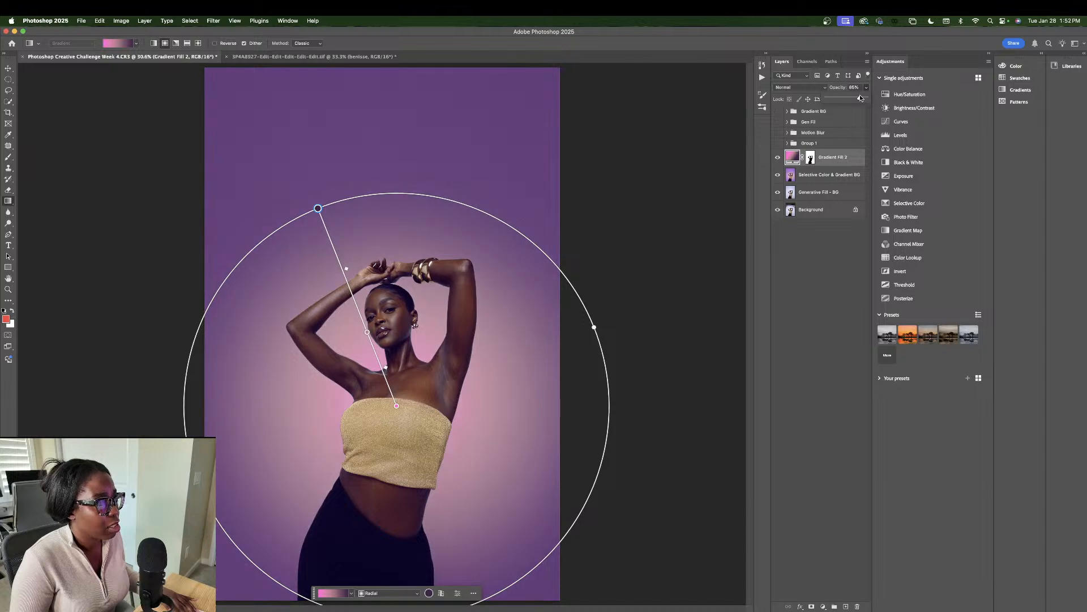
pyautogui.click(828, 243)
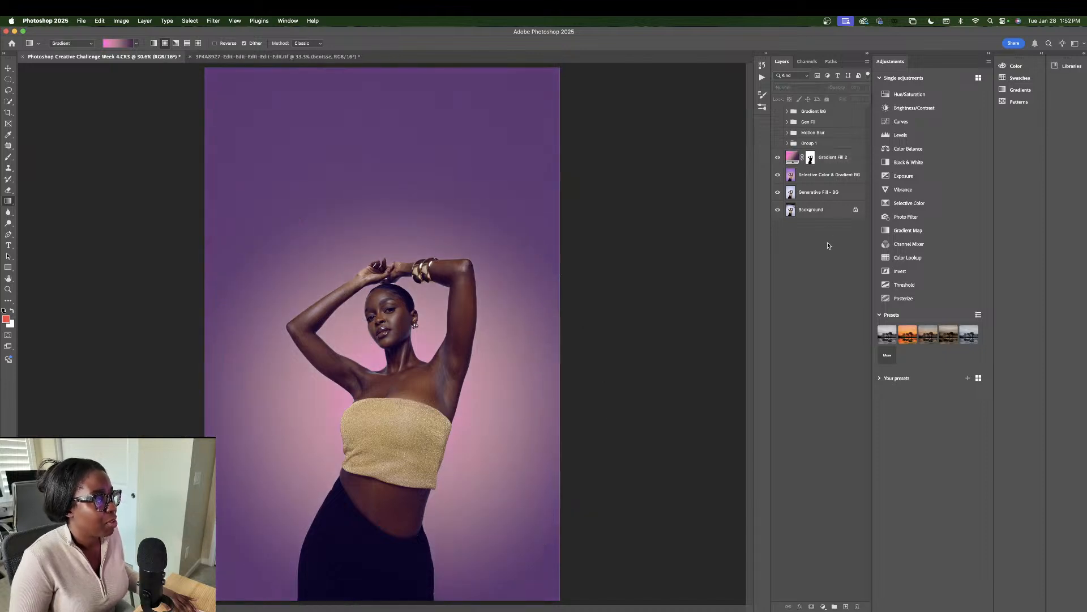
pyautogui.click(778, 144)
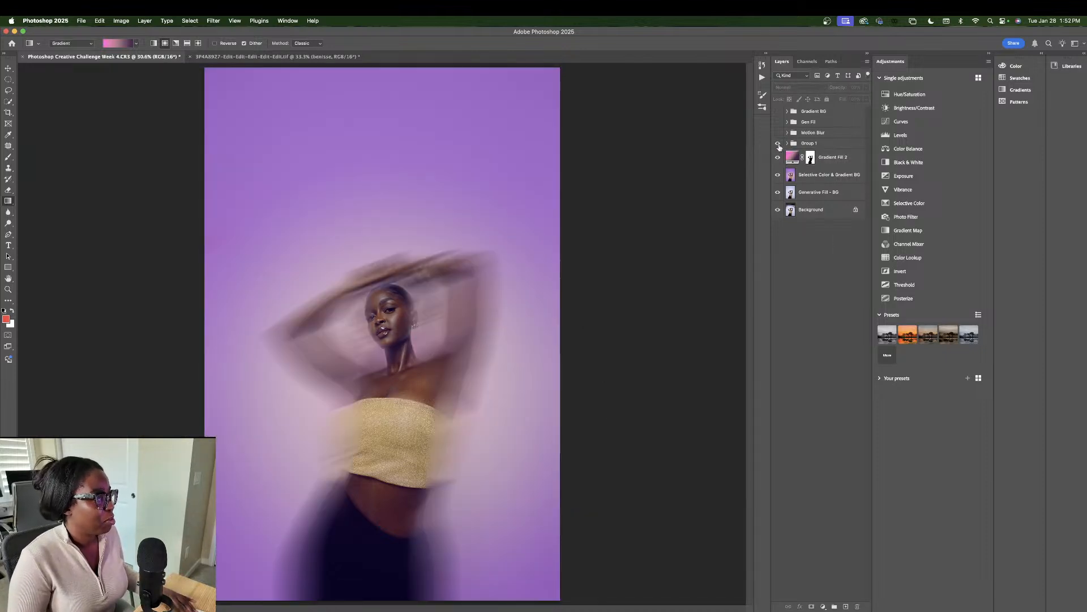
# Step: Merge Gradient Fill 2 with the Selective Color & Gradient BG layer and duplicate the result
pyautogui.click(818, 173)
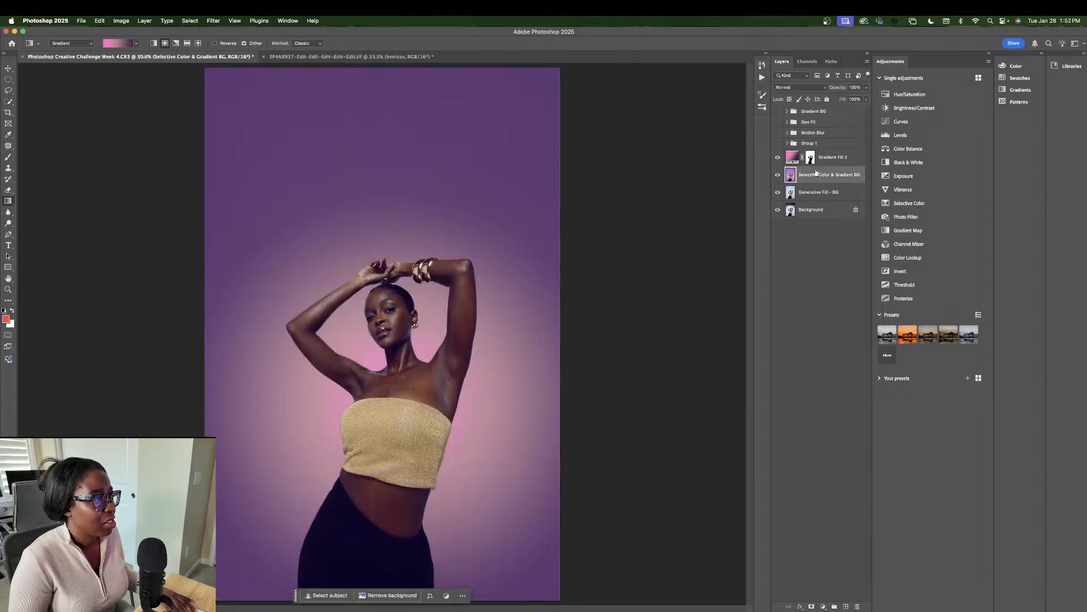
pyautogui.keyDown('shift'); pyautogui.click(828, 161); pyautogui.keyUp('shift')
pyautogui.rightClick(830, 157)
pyautogui.click(858, 217)
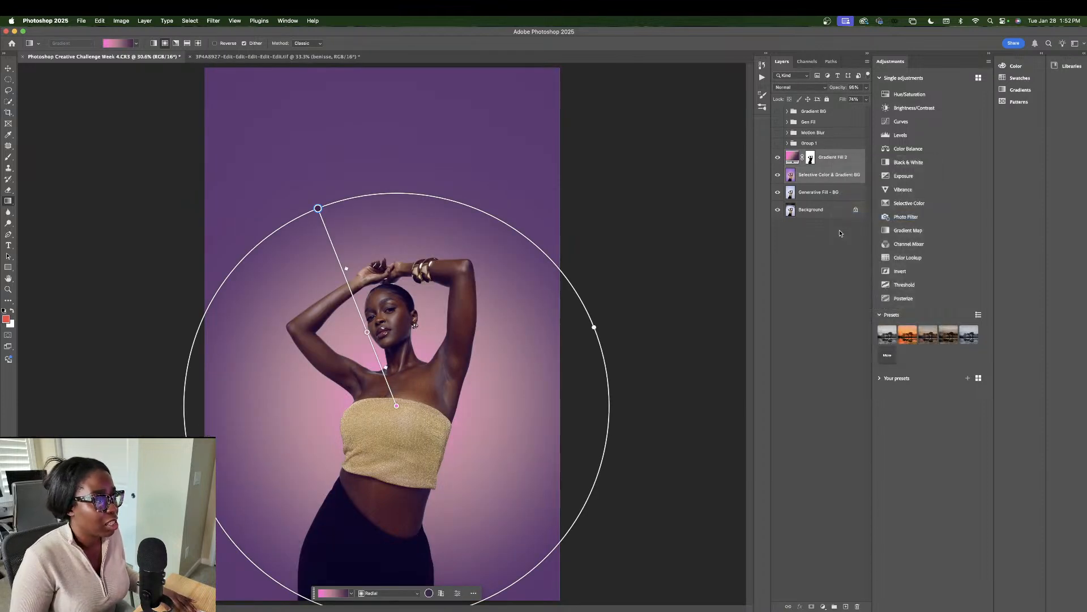
pyautogui.press('super+j')
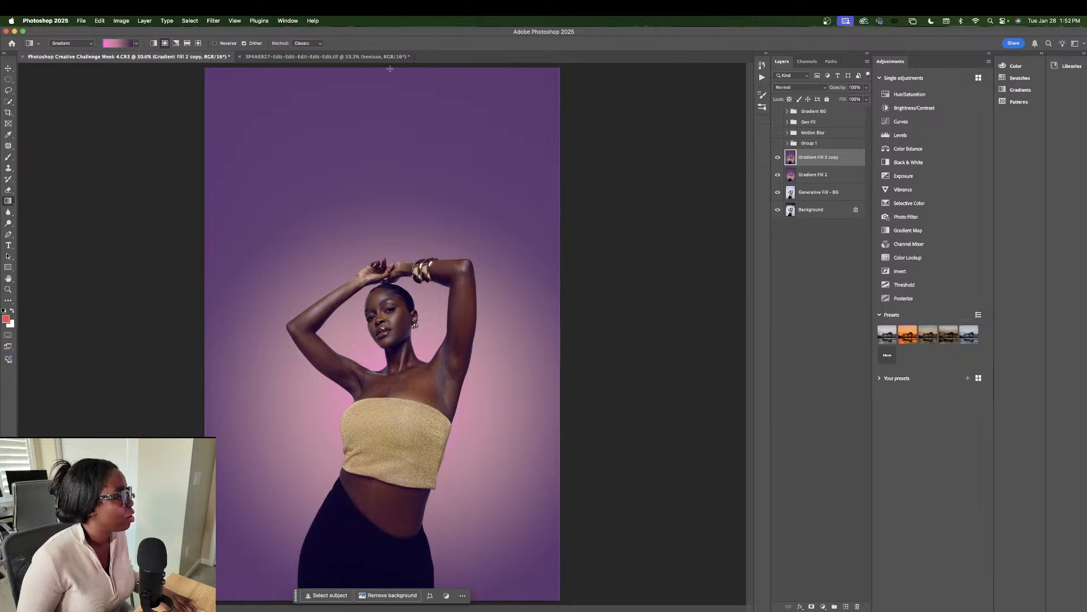
# Step: Give Gradient Fill 2 copy an 813-pixel Motion Blur and add a layer mask to it
pyautogui.click(213, 20)
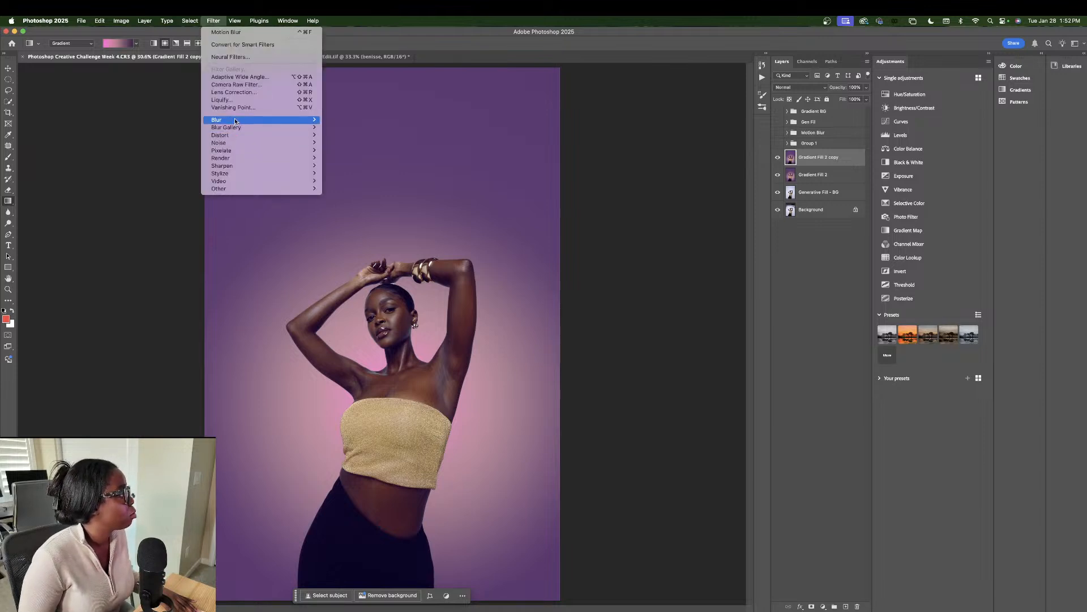
pyautogui.moveTo(283, 120)
pyautogui.click(364, 166)
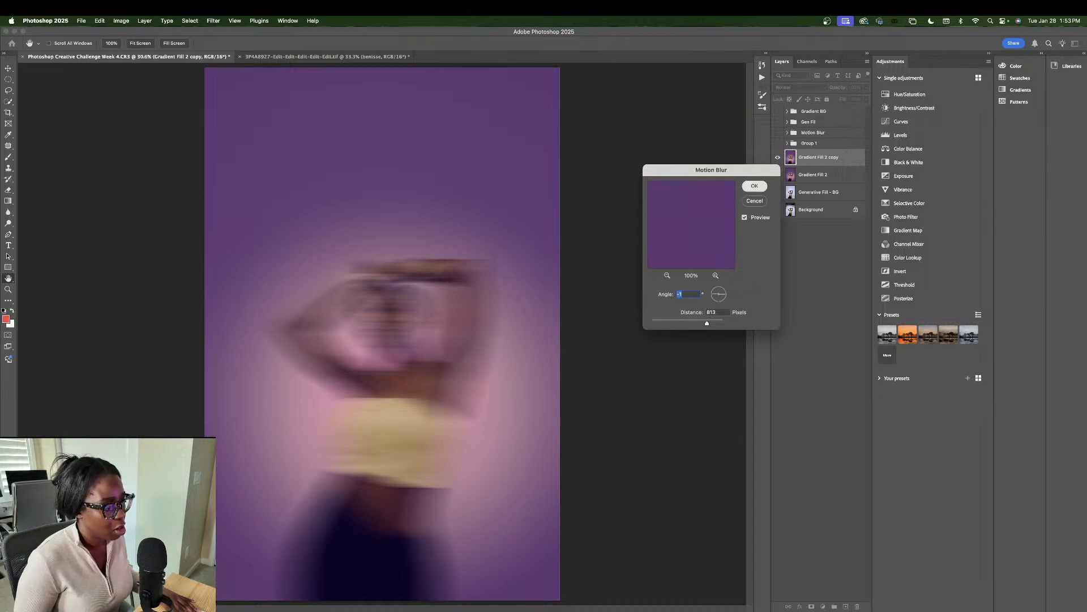
pyautogui.press('Return')
pyautogui.click(812, 606)
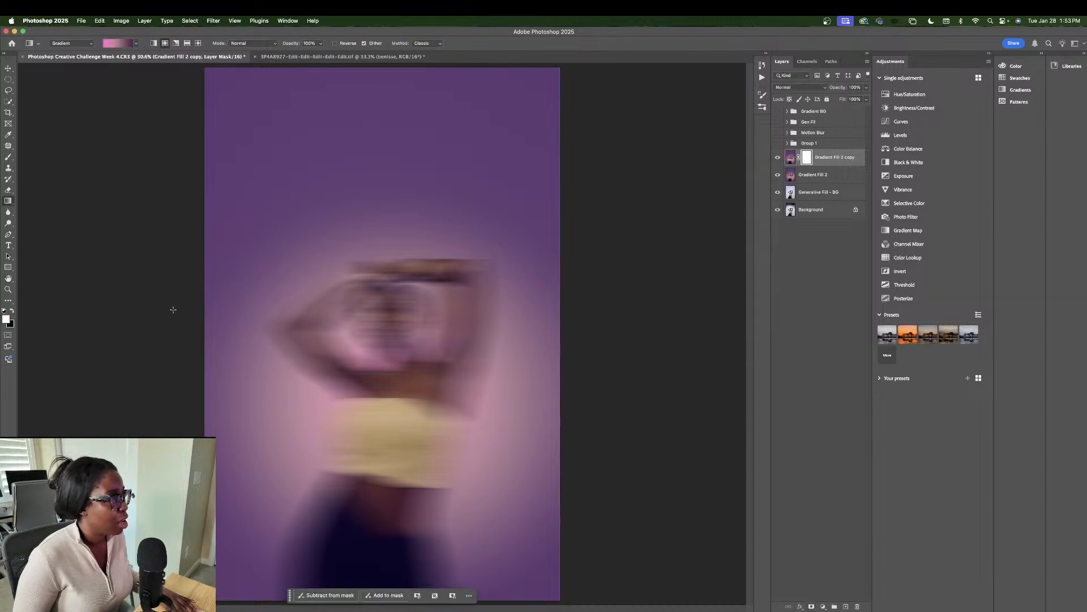
# Step: Erase the blur copy's mask over the model's face, neck and chest to reveal them sharp
pyautogui.click(9, 190)
pyautogui.moveTo(395, 275)
pyautogui.mouseDown()
pyautogui.moveTo(398, 329)
pyautogui.moveTo(391, 304)
pyautogui.moveTo(386, 340)
pyautogui.moveTo(396, 383)
pyautogui.moveTo(380, 305)
pyautogui.moveTo(399, 302)
pyautogui.moveTo(392, 400)
pyautogui.moveTo(402, 432)
pyautogui.moveTo(382, 315)
pyautogui.moveTo(376, 305)
pyautogui.moveTo(388, 352)
pyautogui.moveTo(366, 321)
pyautogui.moveTo(392, 387)
pyautogui.moveTo(368, 321)
pyautogui.moveTo(351, 308)
pyautogui.moveTo(360, 328)
pyautogui.moveTo(385, 309)
pyautogui.moveTo(357, 312)
pyautogui.moveTo(414, 299)
pyautogui.moveTo(425, 321)
pyautogui.moveTo(417, 371)
pyautogui.moveTo(419, 298)
pyautogui.mouseUp()
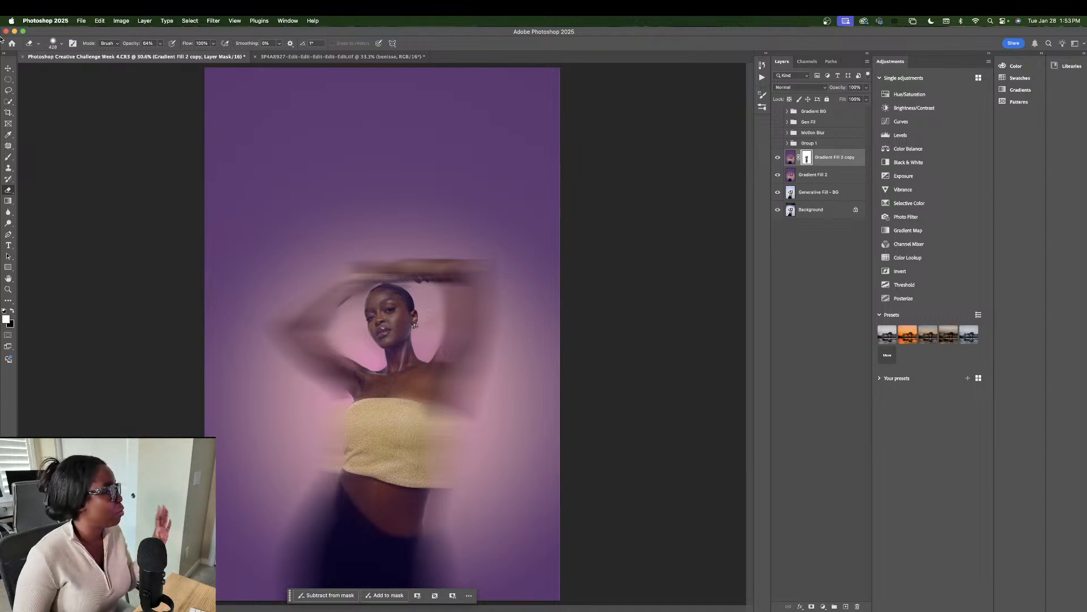
# Step: Add a white VOGUE text layer above the model's head at 250 pt
pyautogui.click(8, 255)
pyautogui.click(9, 244)
pyautogui.click(343, 149)
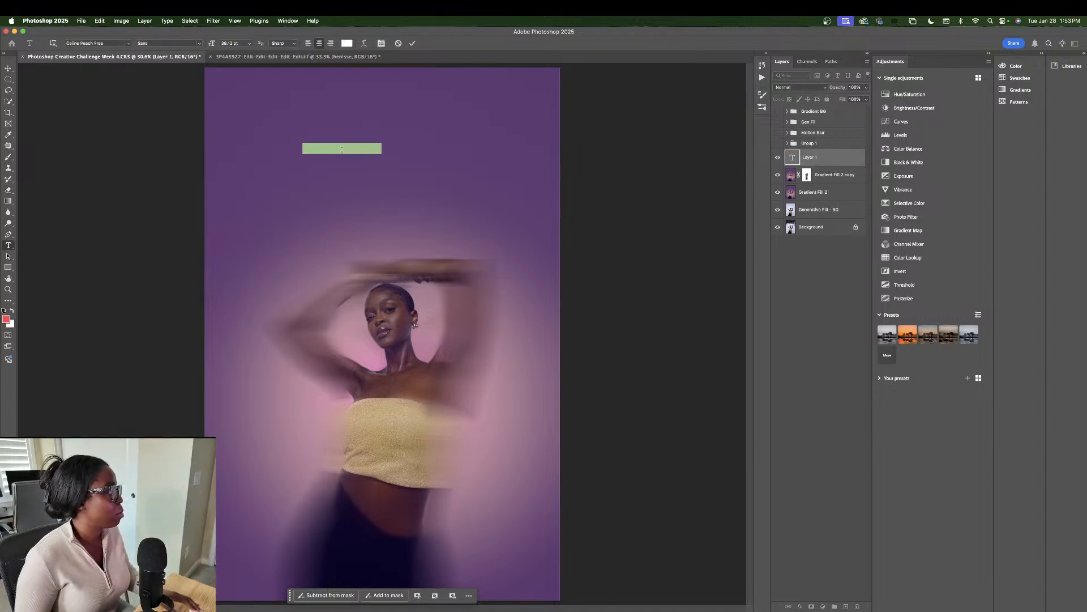
pyautogui.write('VOGUE')
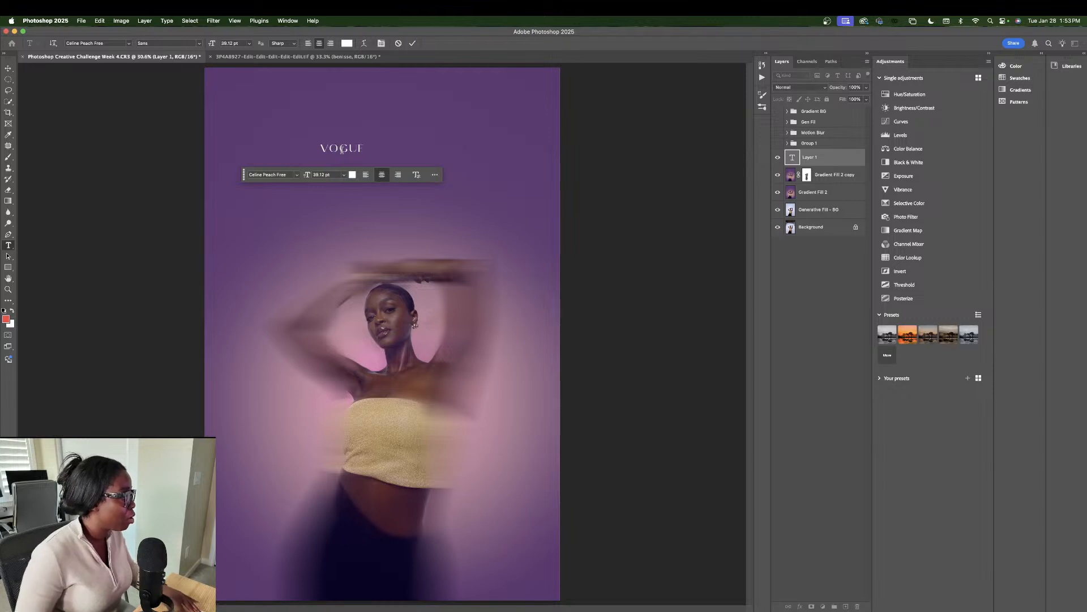
pyautogui.press('super+a')
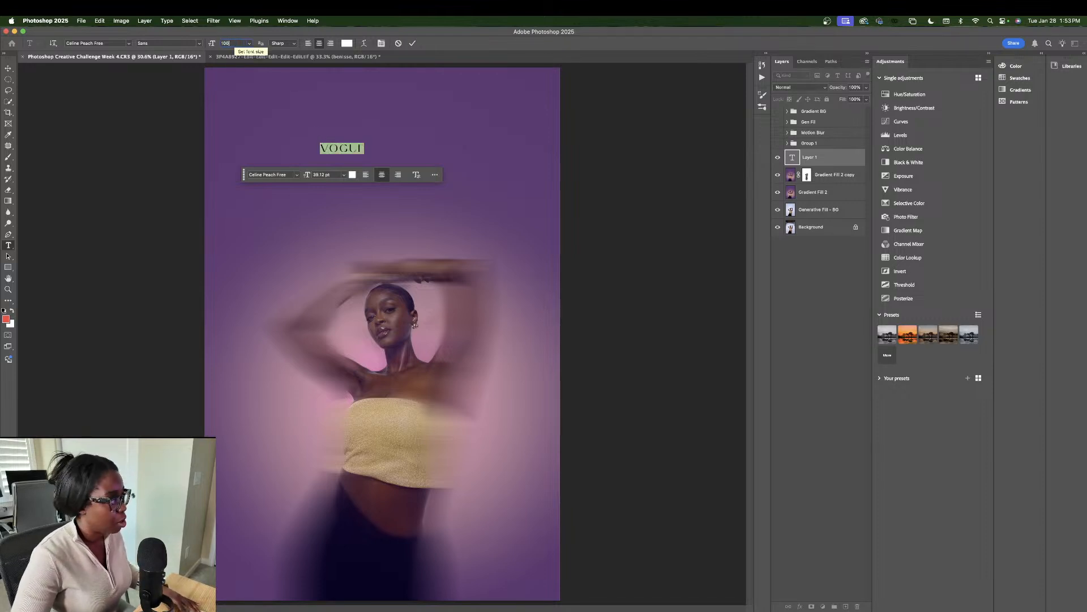
pyautogui.press('Return')
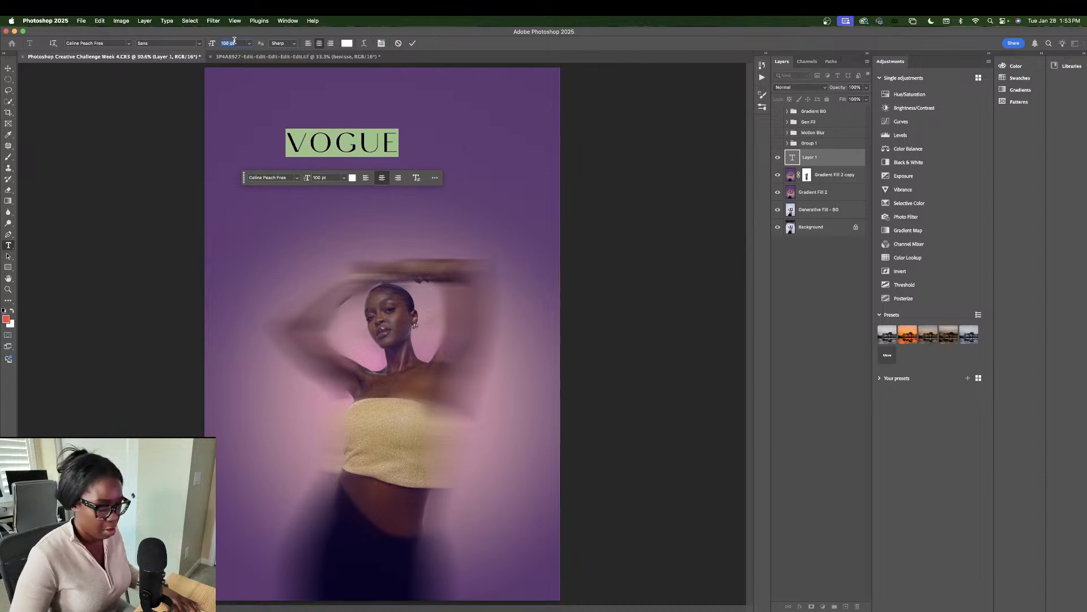
pyautogui.write('250')
pyautogui.press('Return')
pyautogui.click(31, 74)
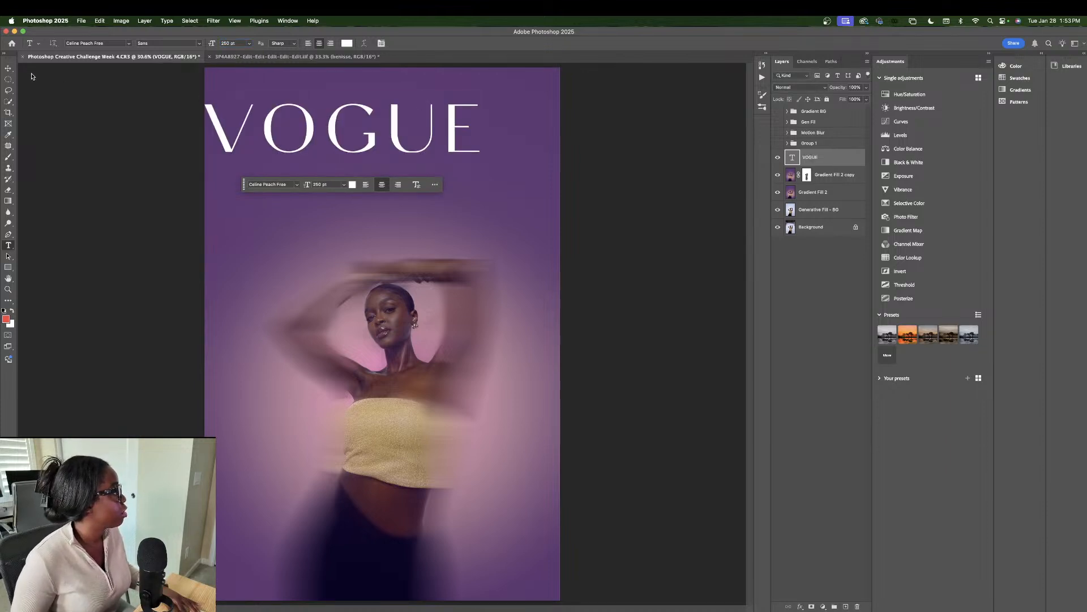
# Step: Move the VOGUE title right and down so it sits centred near the top
pyautogui.press('v')
pyautogui.moveTo(310, 138); pyautogui.dragTo(361, 184)
pyautogui.click(596, 194)
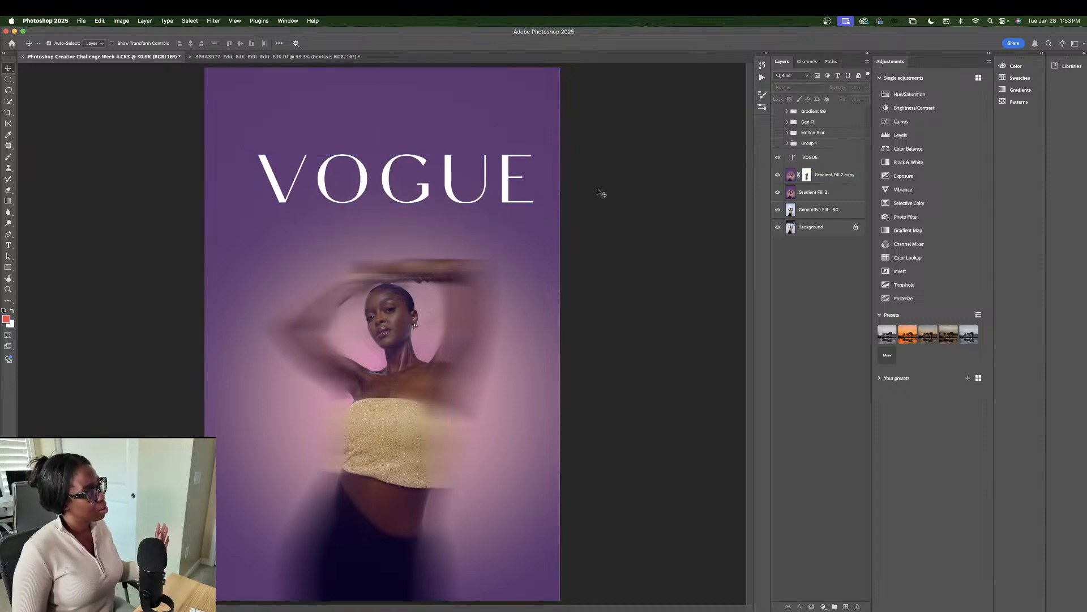